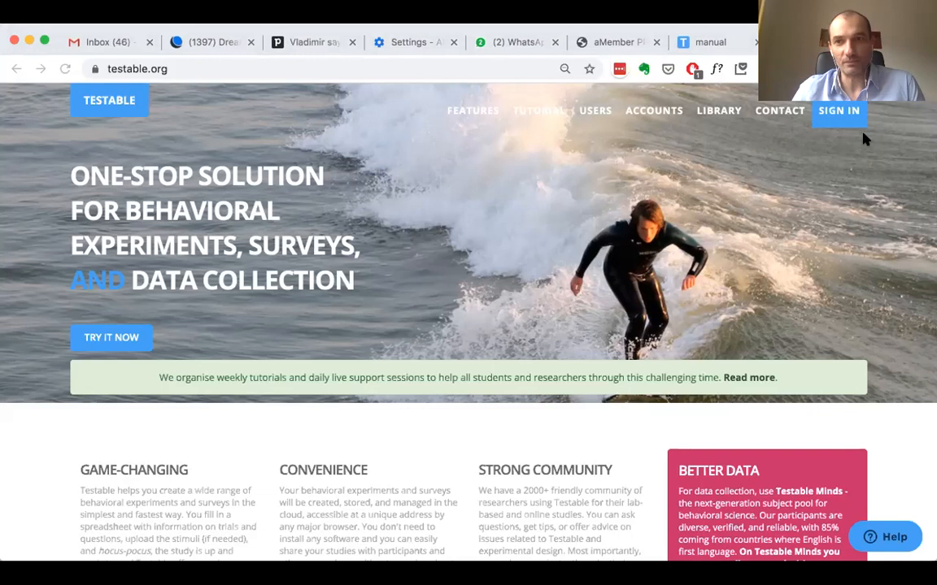
Sign in to the Testable account to open the project listing
{"action": "left_click", "coordinate": [831, 111]}
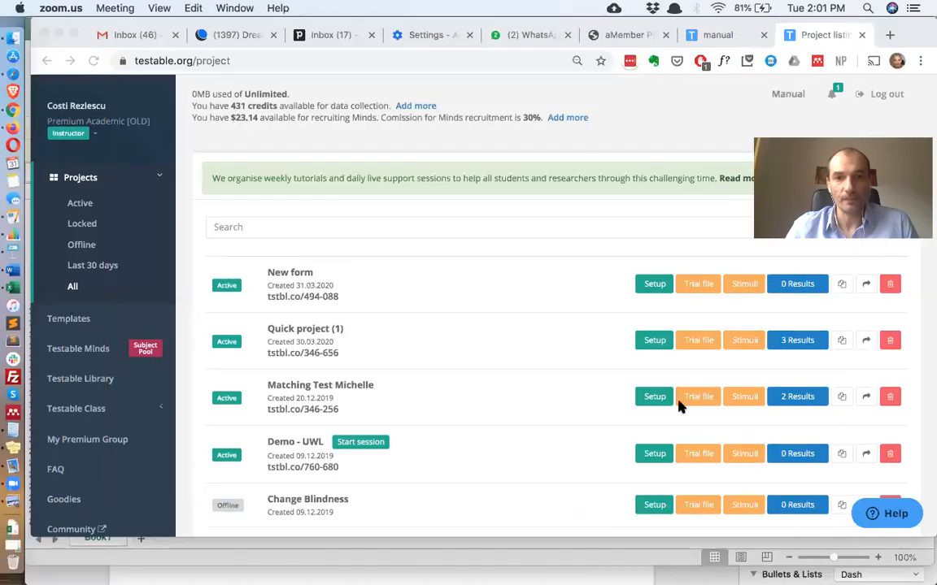
{"action": "left_click", "coordinate": [199, 222]}
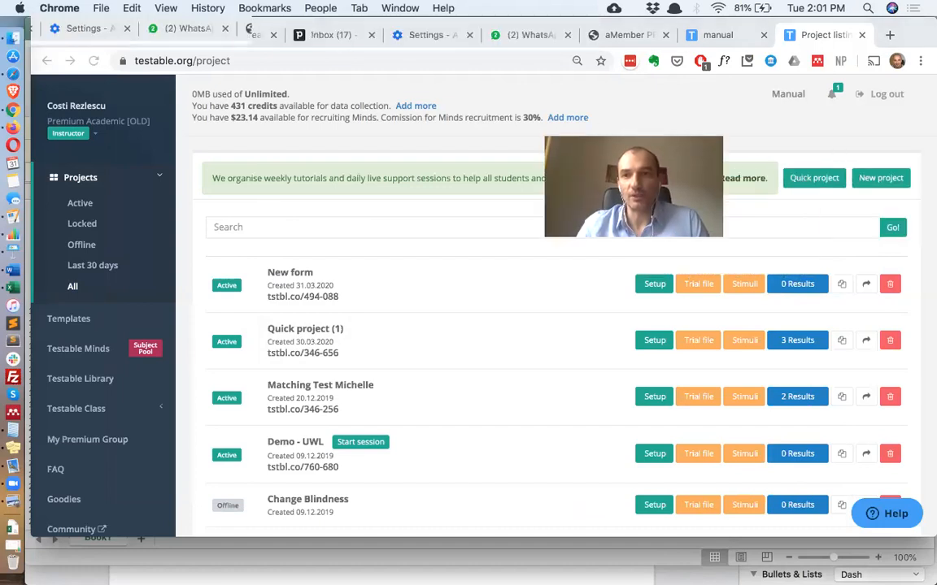
{"action": "left_click_drag", "start_coordinate": [682, 131], "coordinate": [897, 32]}
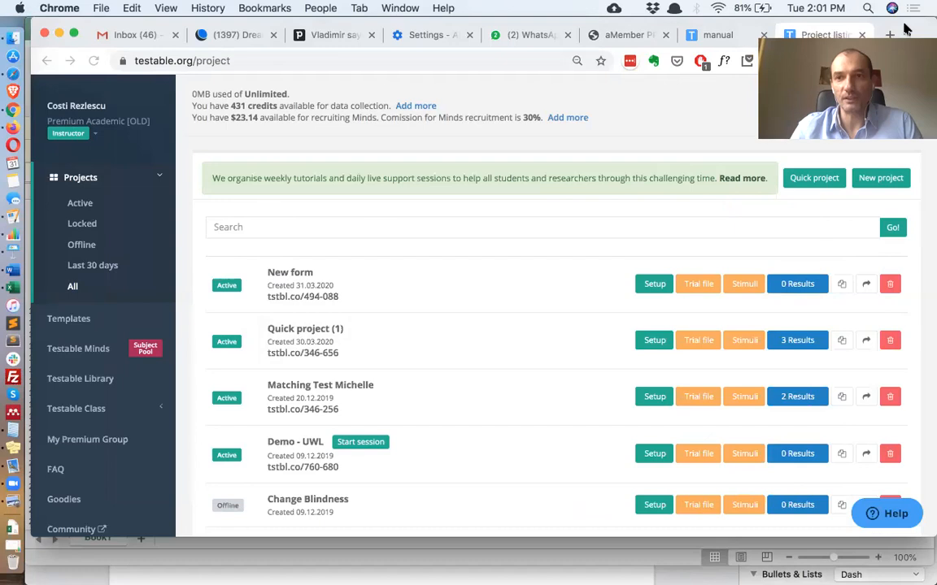
Create a new project named Demo Survey and turn off the popup shown when the experiment ends
{"action": "left_click", "coordinate": [883, 180]}
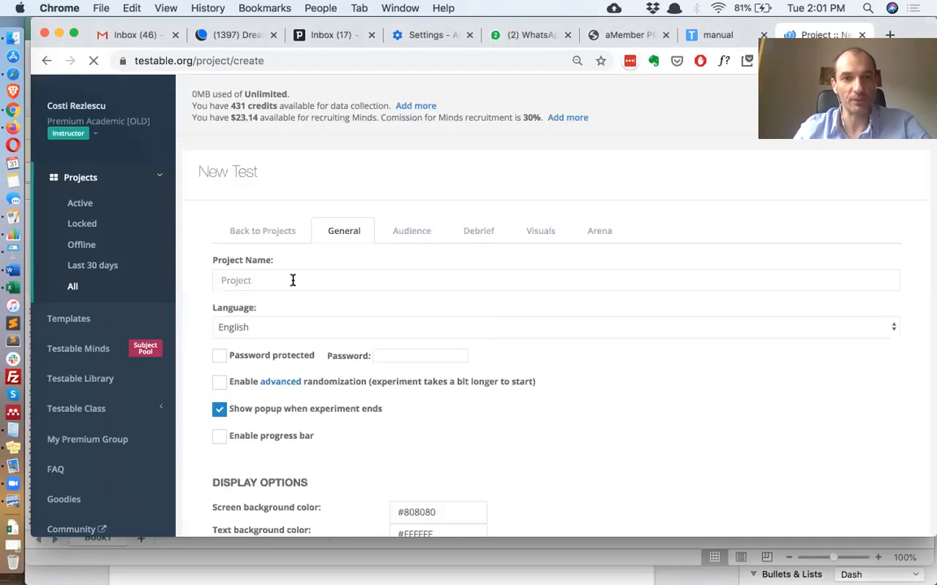
{"action": "left_click", "coordinate": [293, 280]}
{"action": "type", "text": "Demo"}
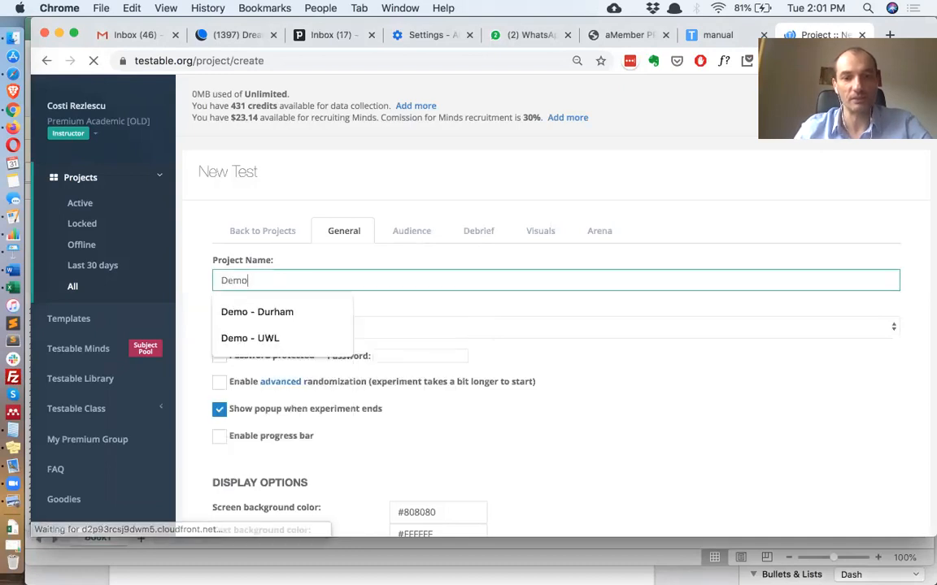
{"action": "type", "text": " Survey"}
{"action": "scroll", "coordinate": [401, 344], "scroll_direction": "down", "scroll_amount": 3}
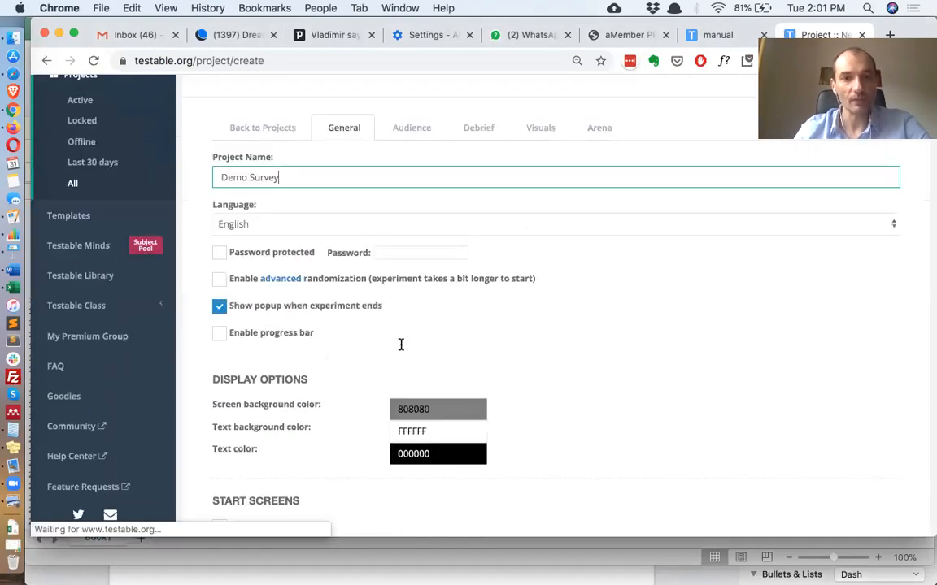
{"action": "scroll", "coordinate": [401, 345], "scroll_direction": "down", "scroll_amount": 1}
{"action": "left_click", "coordinate": [219, 269]}
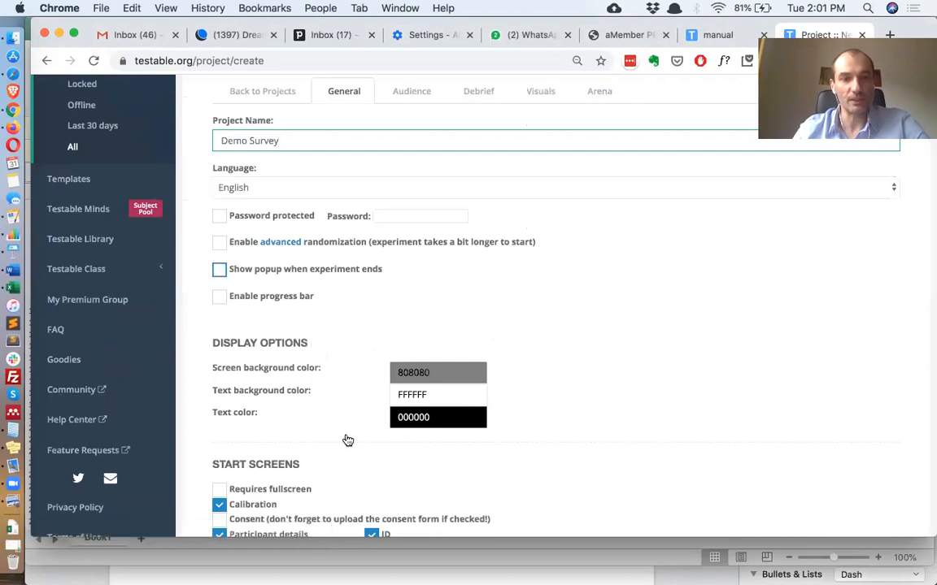
Disable the Calibration and Participant details start screens and save the project
{"action": "scroll", "coordinate": [347, 440], "scroll_direction": "down", "scroll_amount": 3}
{"action": "scroll", "coordinate": [345, 439], "scroll_direction": "down", "scroll_amount": 3}
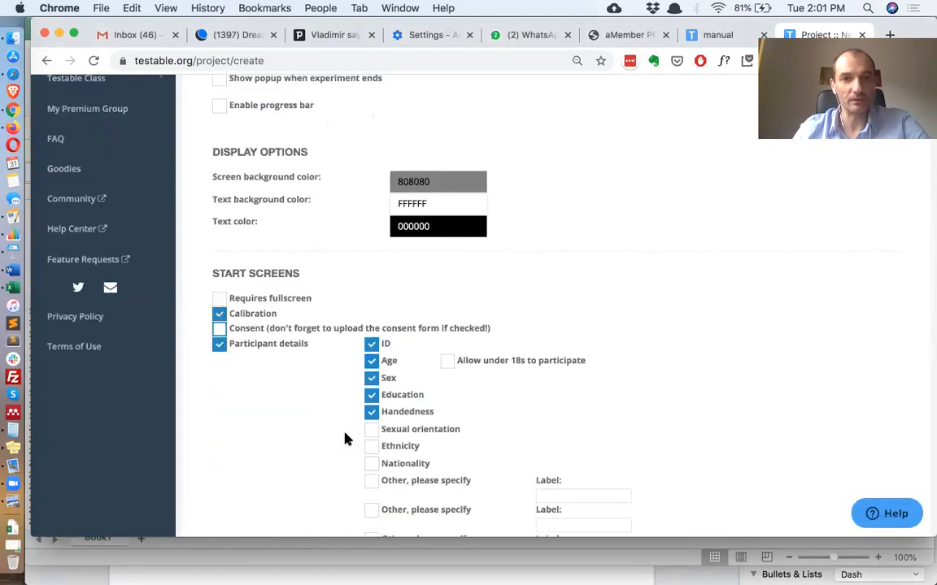
{"action": "scroll", "coordinate": [345, 439], "scroll_direction": "down", "scroll_amount": 1}
{"action": "left_click", "coordinate": [220, 322]}
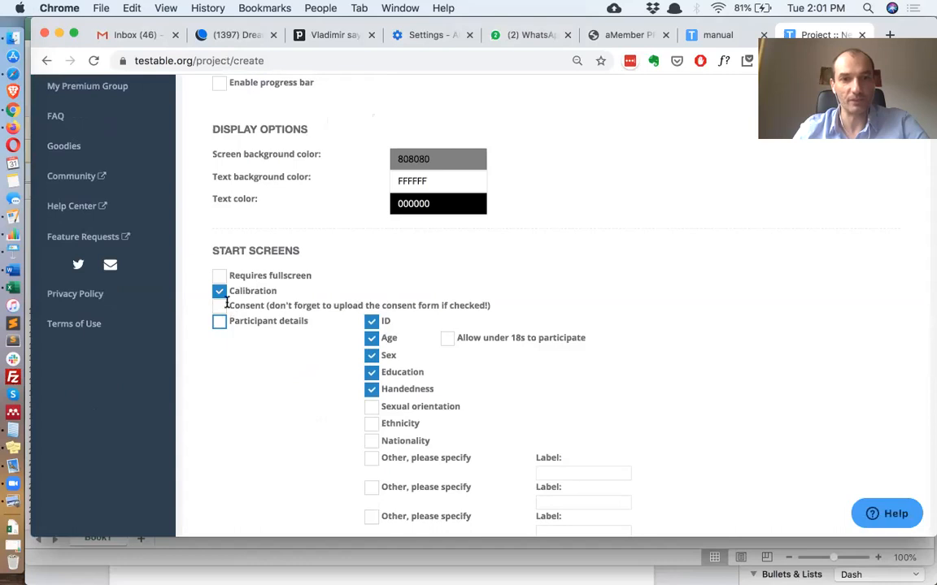
{"action": "left_click", "coordinate": [220, 291]}
{"action": "scroll", "coordinate": [461, 374], "scroll_direction": "down", "scroll_amount": 5}
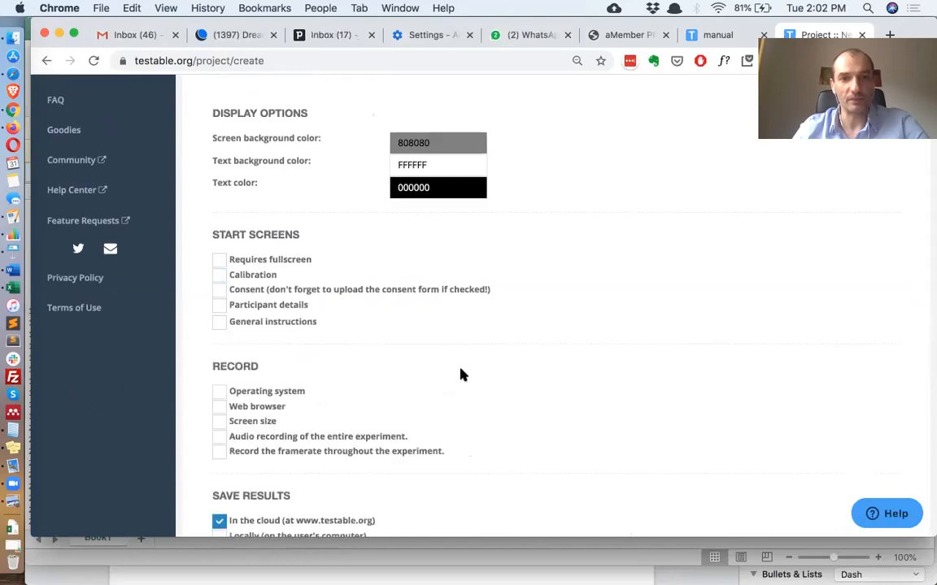
{"action": "left_click", "coordinate": [247, 457]}
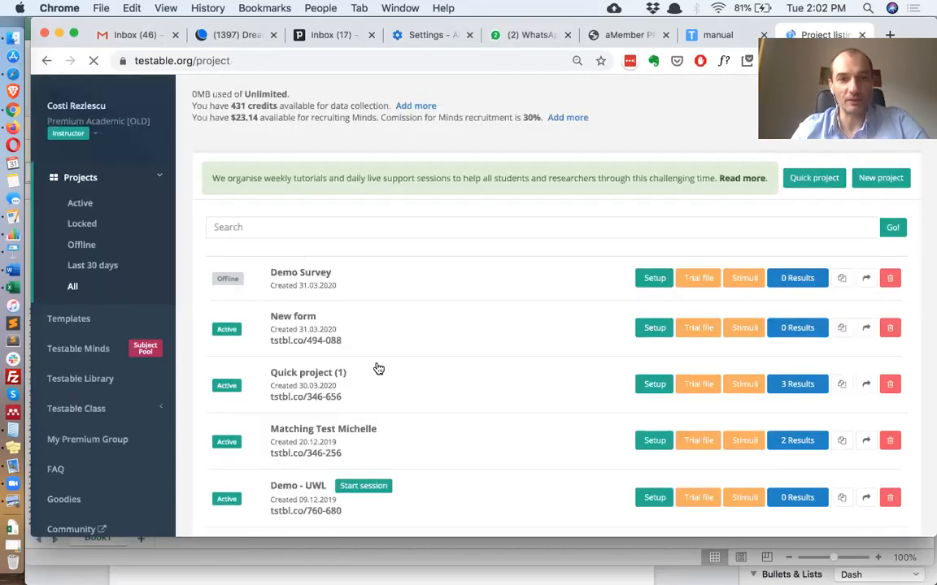
Switch the Demo Survey project from offline to active
{"action": "left_click", "coordinate": [230, 279]}
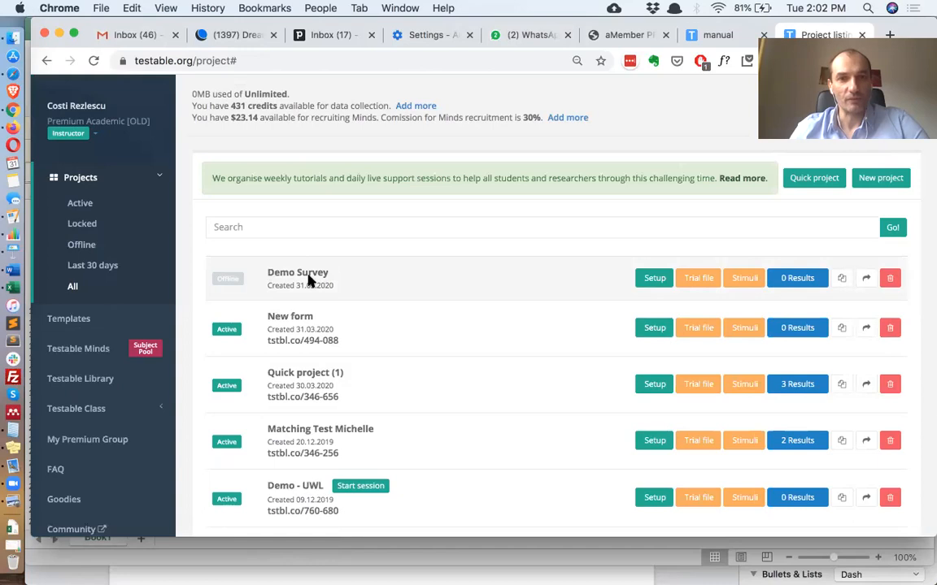
{"action": "left_click", "coordinate": [230, 282]}
{"action": "left_click", "coordinate": [380, 153]}
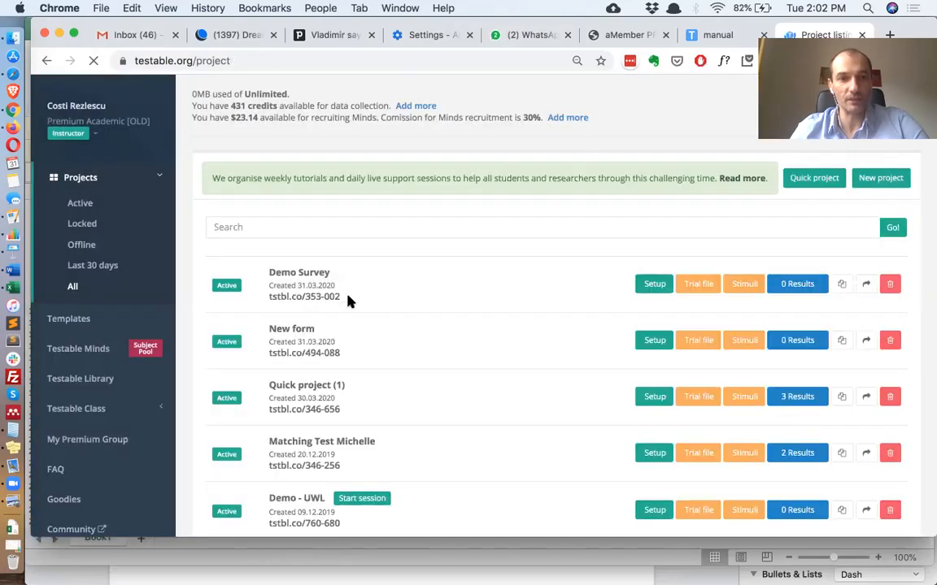
Switch to Excel and clear all existing contents of the trial-file sheet
{"action": "left_click_drag", "start_coordinate": [266, 299], "coordinate": [569, 298]}
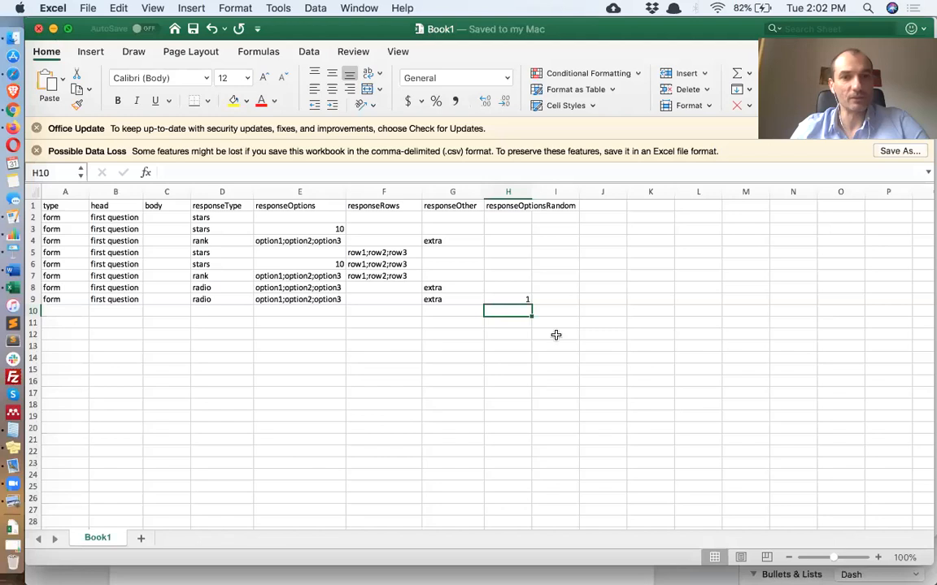
{"action": "double_click", "coordinate": [556, 335]}
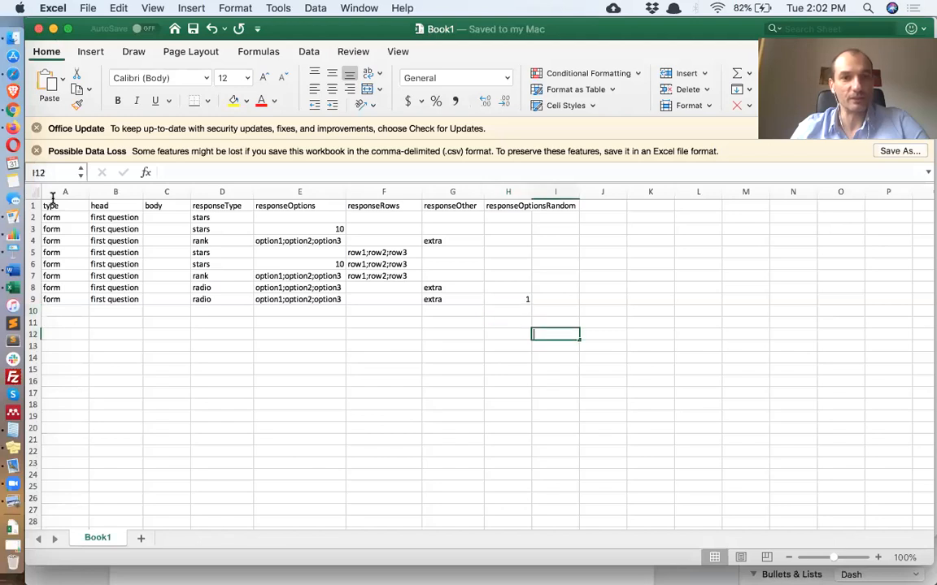
{"action": "left_click_drag", "start_coordinate": [81, 212], "coordinate": [608, 355]}
{"action": "key", "text": "Delete"}
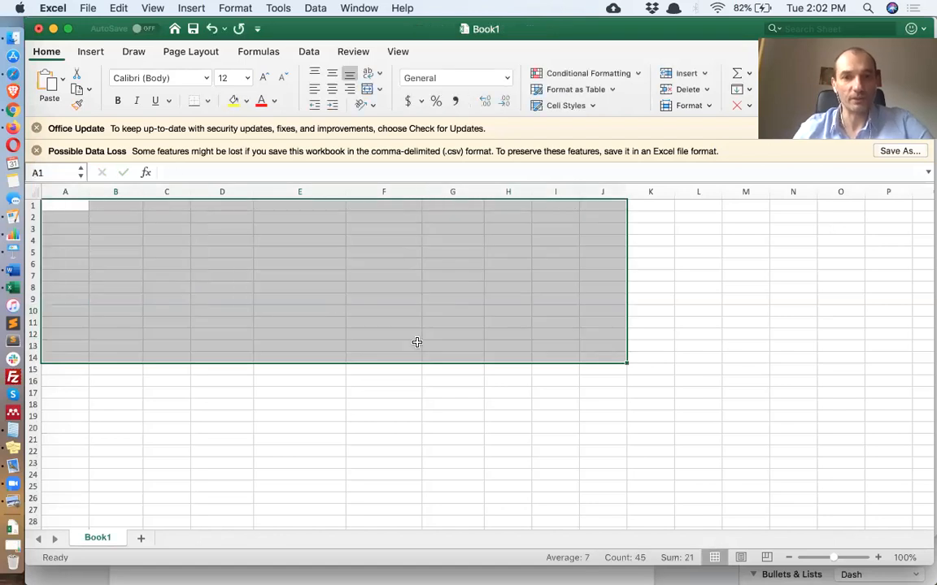
{"action": "left_click", "coordinate": [416, 343]}
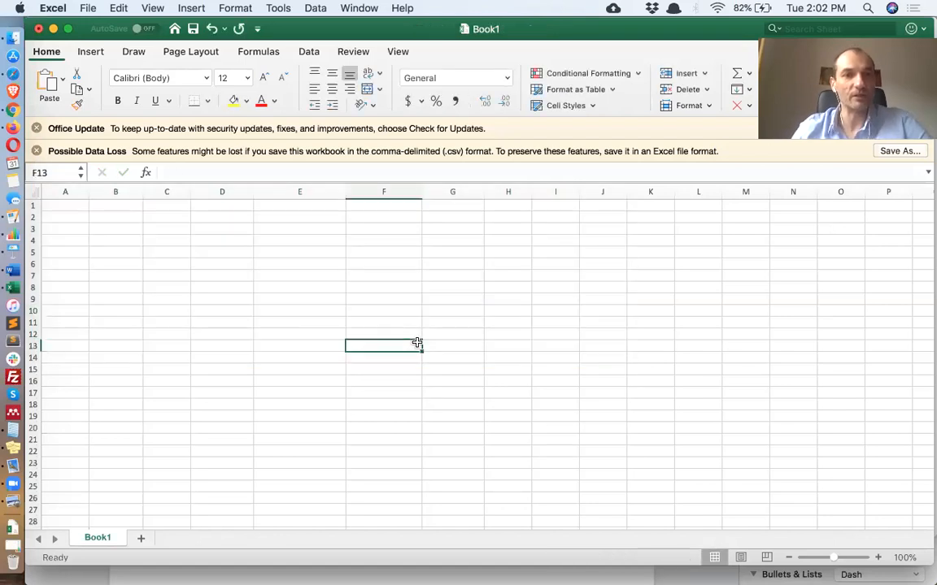
Enter the column header type in A1 and the value form in the row below
{"action": "left_click", "coordinate": [77, 208]}
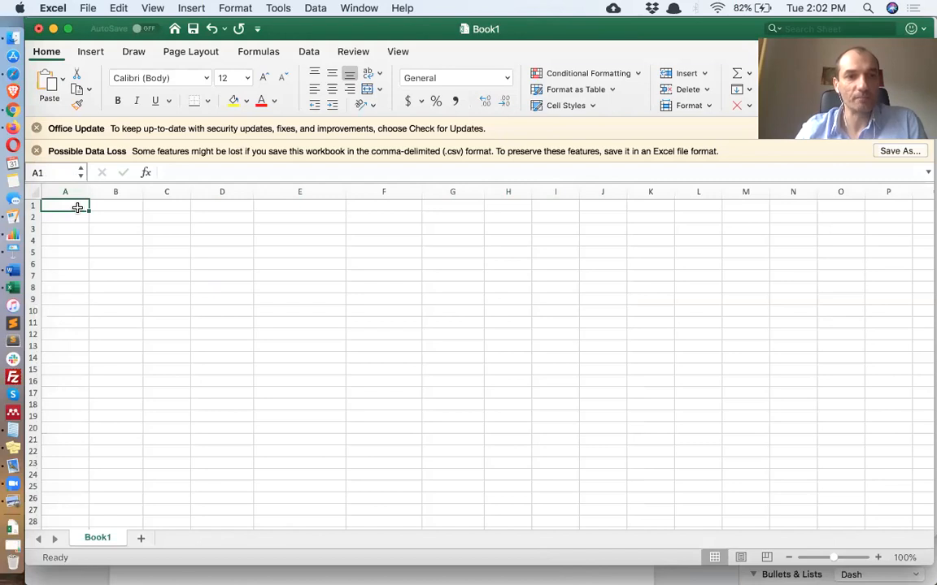
{"action": "type", "text": "type"}
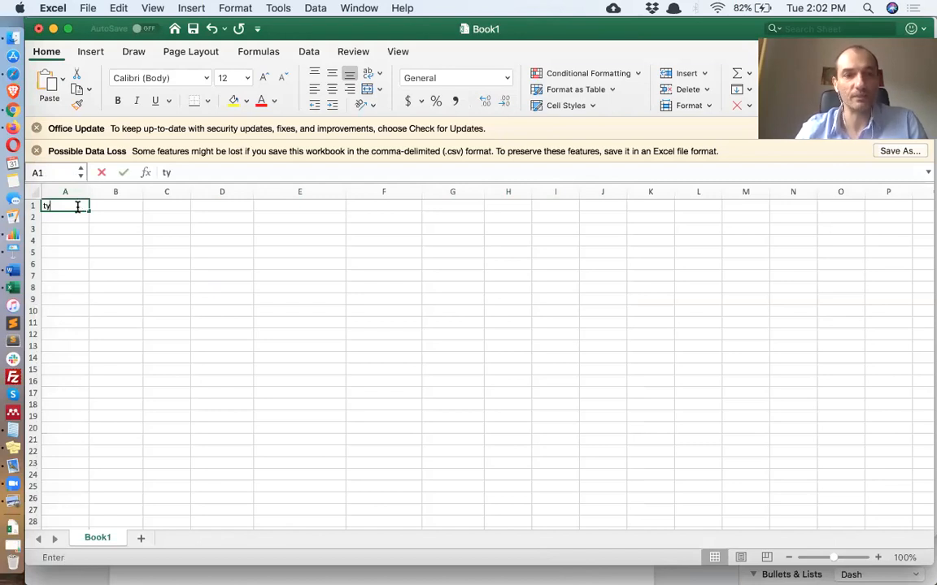
{"action": "key", "text": "Return"}
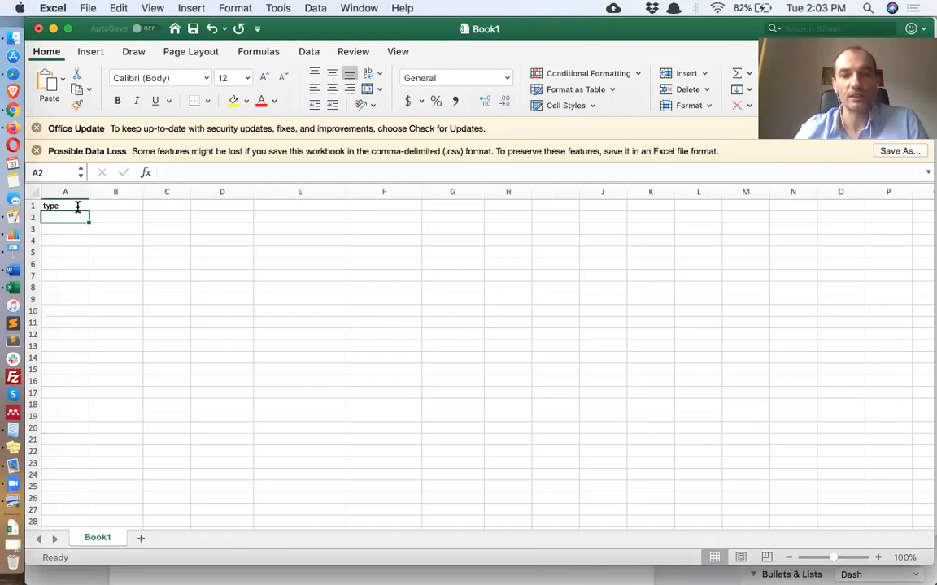
{"action": "type", "text": "form"}
{"action": "key", "text": "Tab"}
{"action": "key", "text": "Up"}
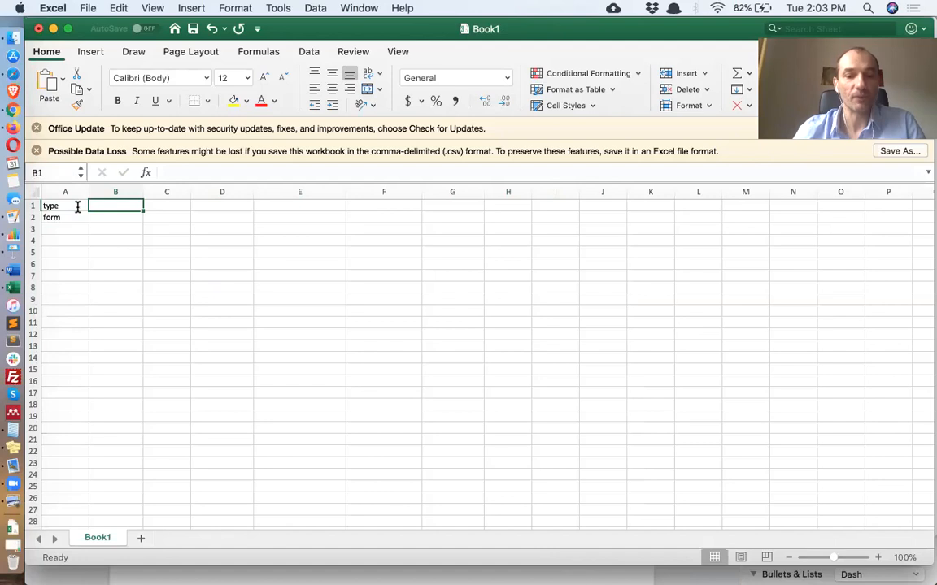
Add the column headers head and body next to type
{"action": "type", "text": "head"}
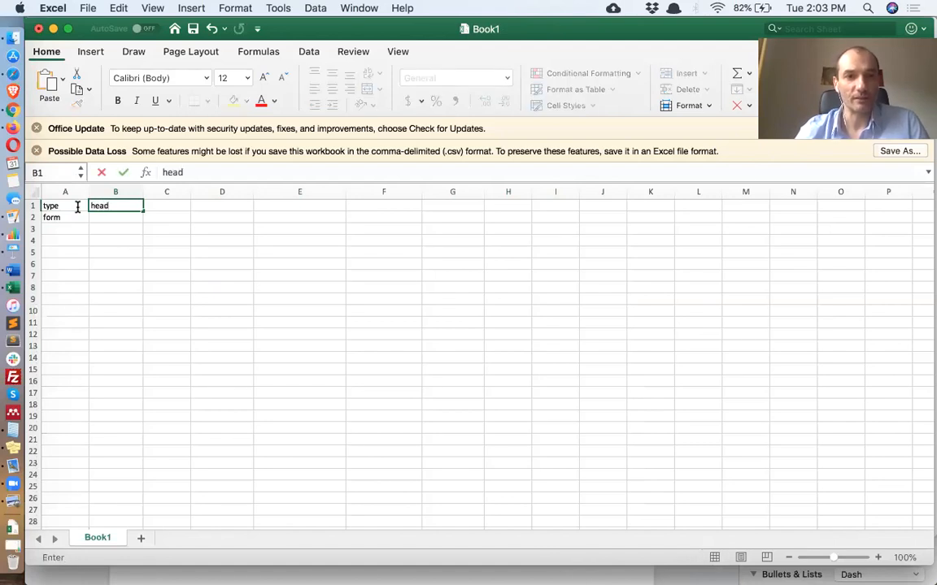
{"action": "key", "text": "Tab"}
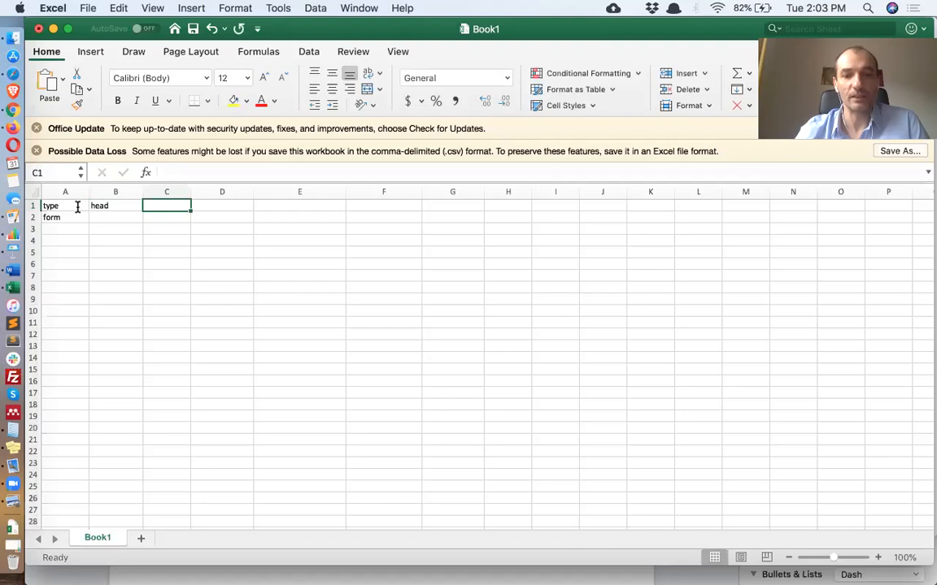
{"action": "type", "text": "body"}
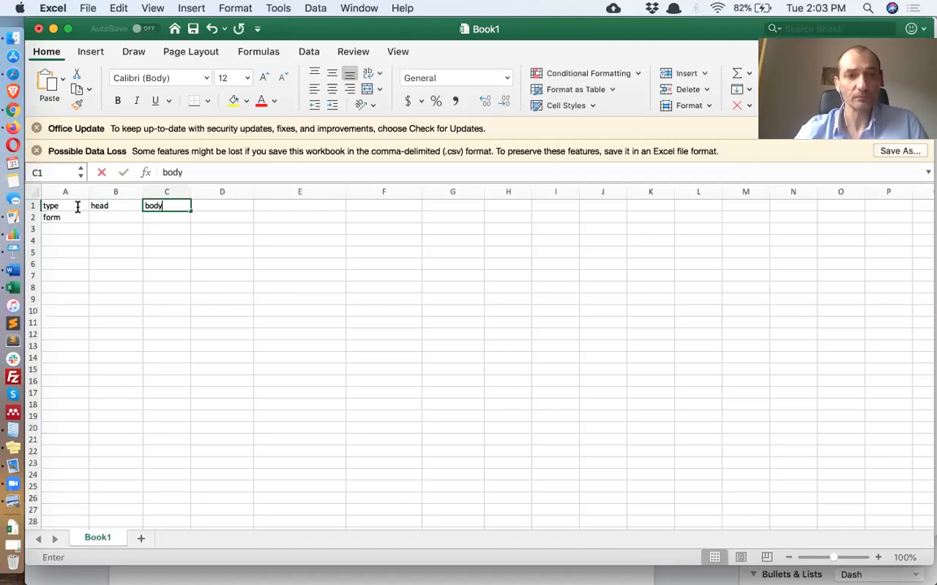
{"action": "key", "text": "Return"}
{"action": "key", "text": "Left"}
{"action": "key", "text": "Right"}
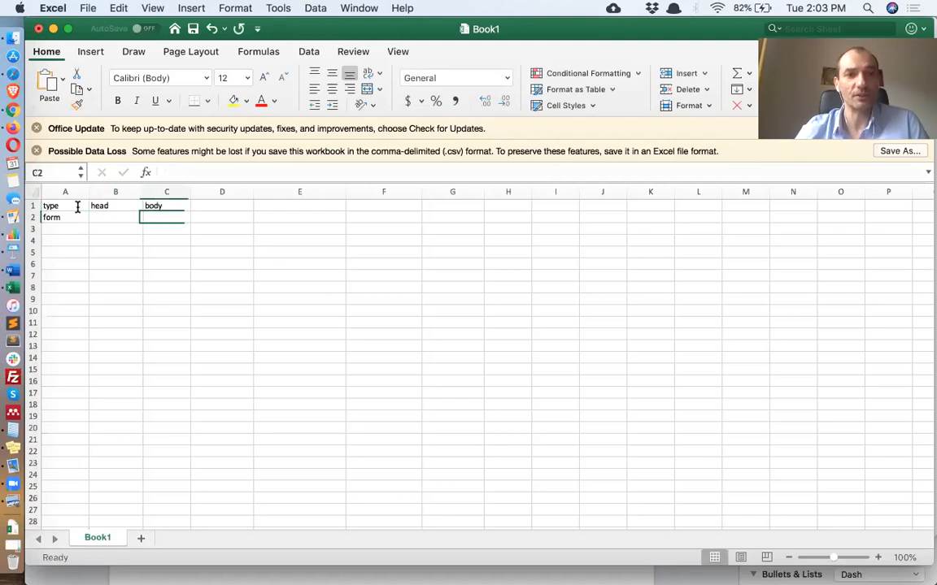
{"action": "key", "text": "Left"}
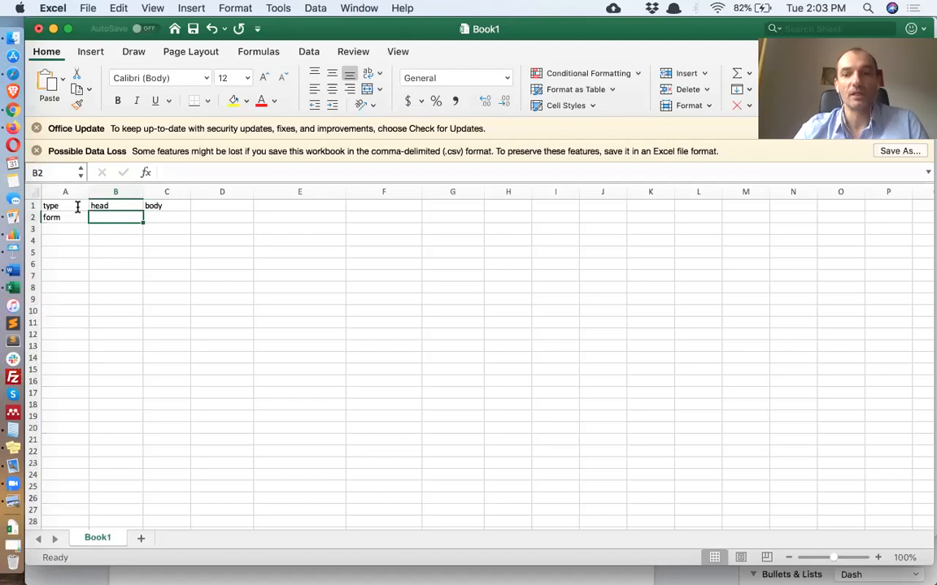
{"action": "key", "text": "Right"}
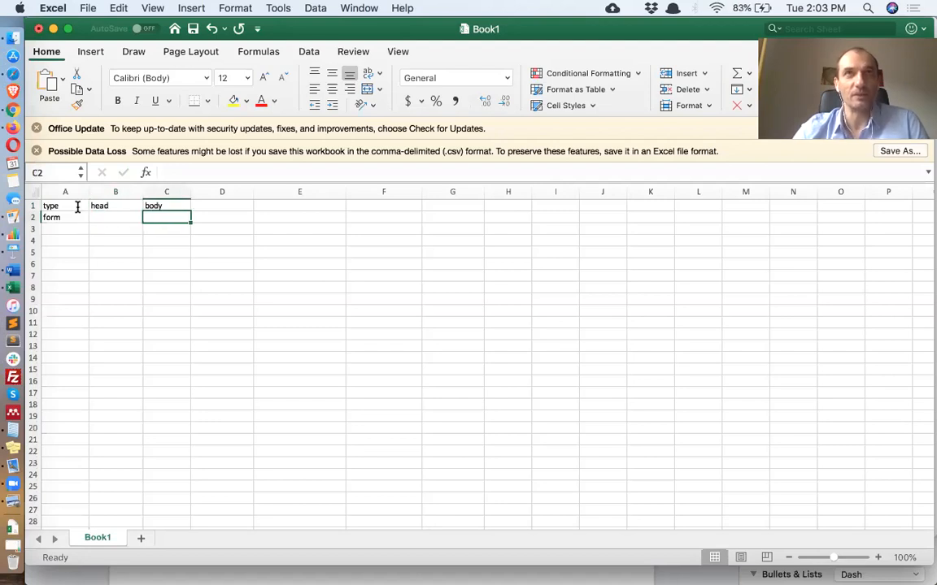
{"action": "key", "text": "Left"}
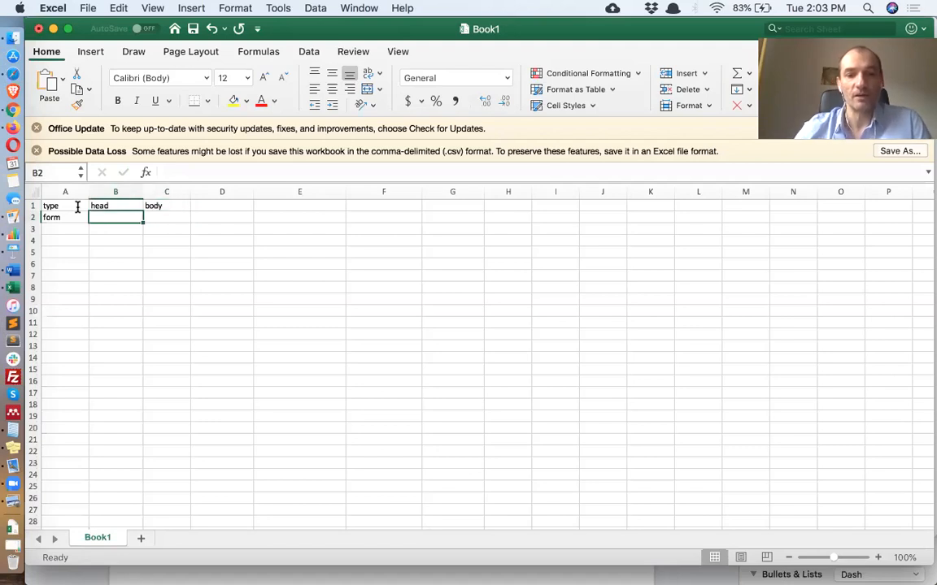
Enter This is my first question as the head of the first row
{"action": "type", "text": "This is m"}
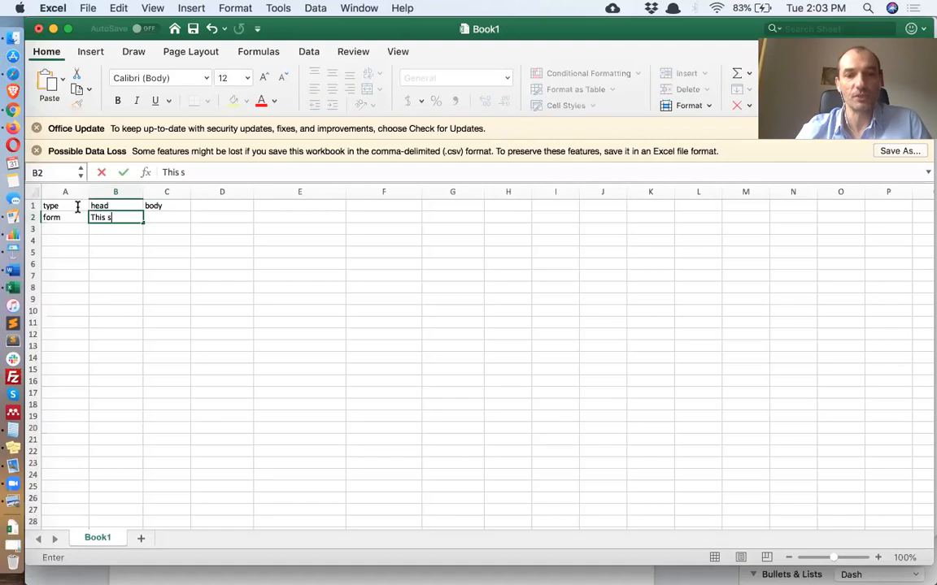
{"action": "type", "text": "y first"}
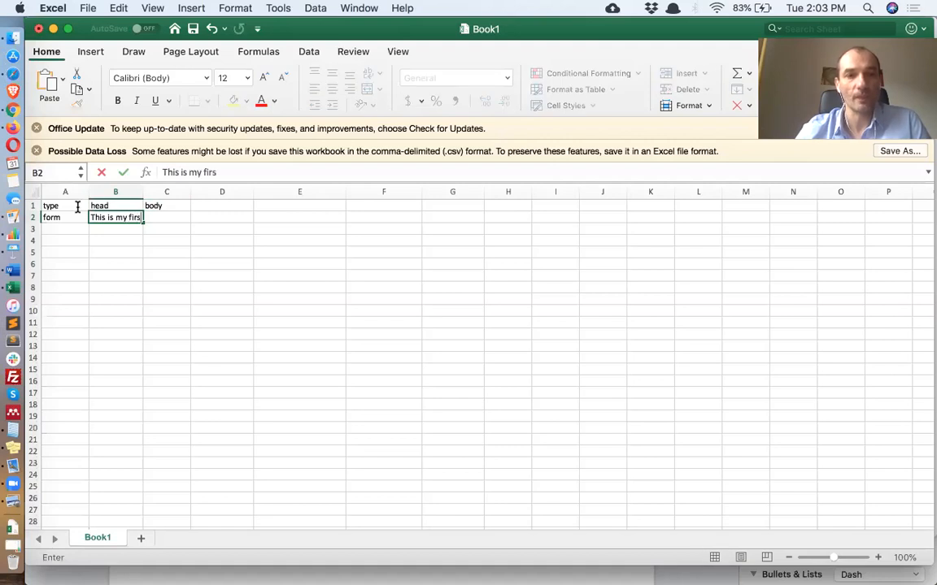
{"action": "type", "text": " question"}
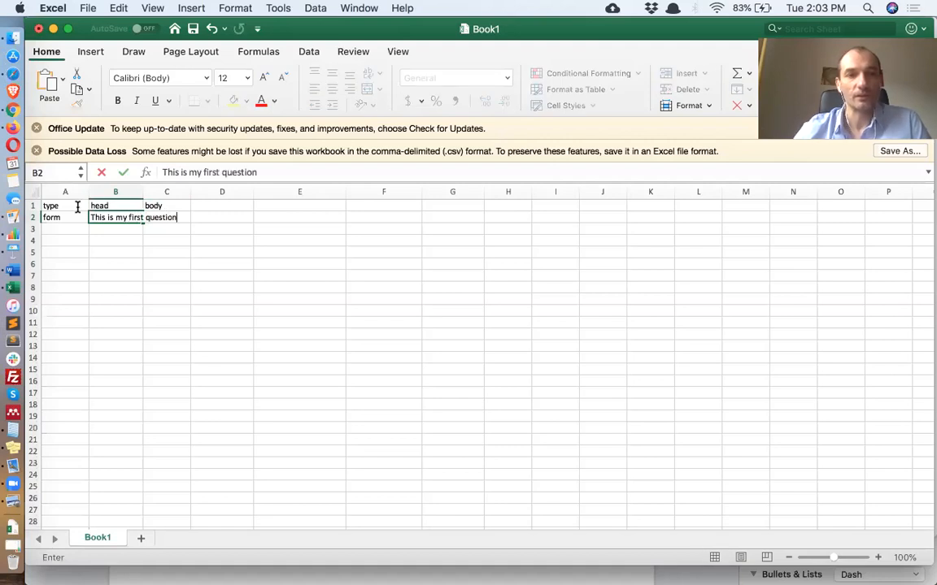
{"action": "key", "text": "Tab"}
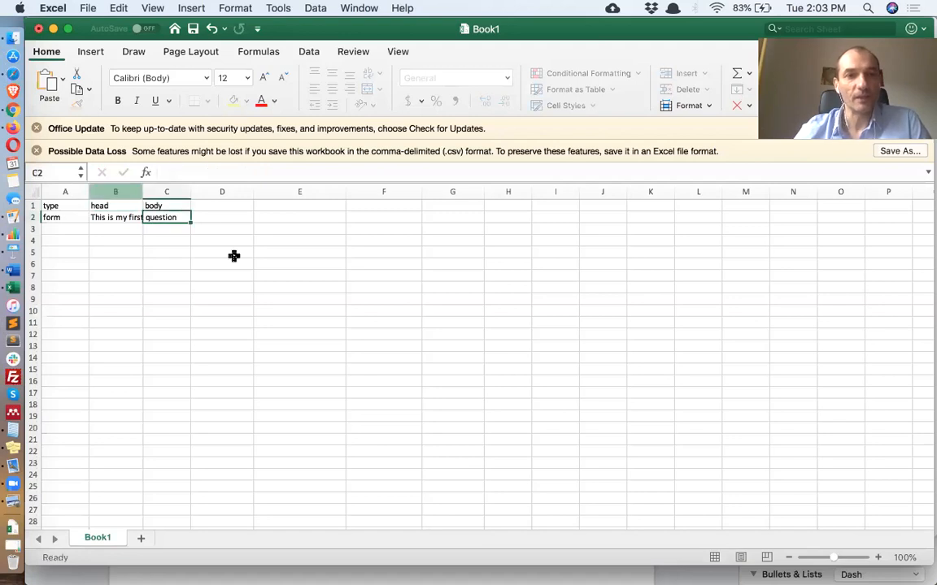
Add a responseType column header and set the first question's response type to box
{"action": "left_click", "coordinate": [240, 207]}
{"action": "type", "text": "responseType"}
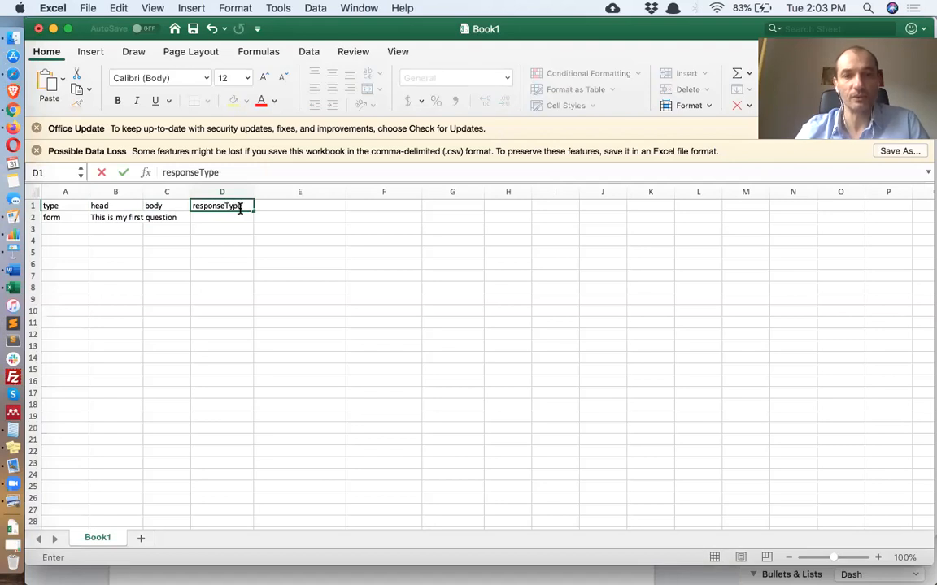
{"action": "key", "text": "Return"}
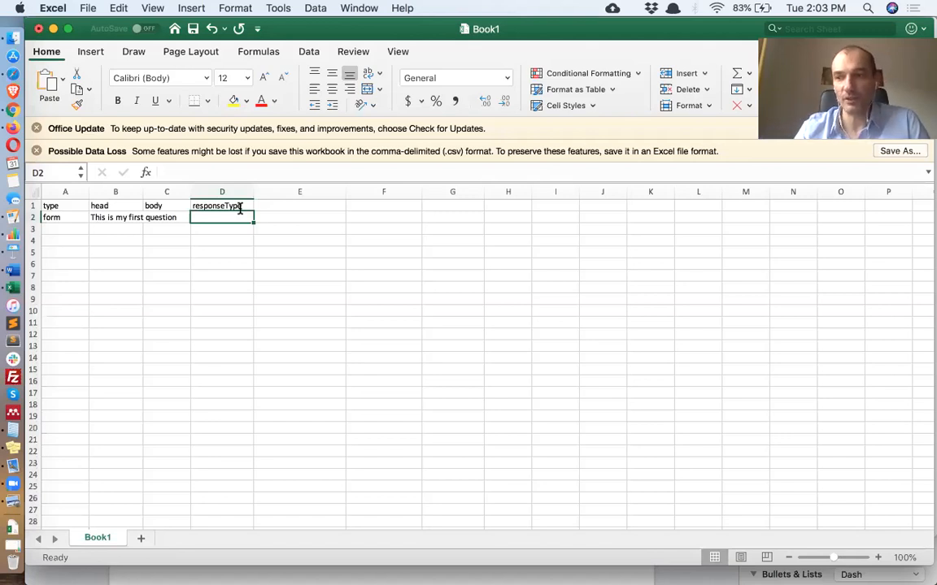
{"action": "type", "text": "box"}
{"action": "key", "text": "Tab"}
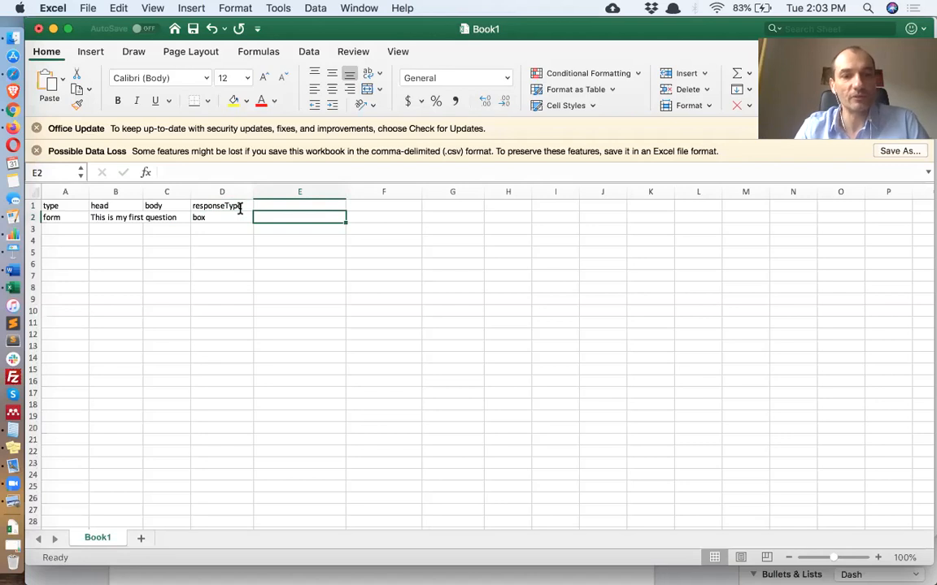
Save the workbook as Book1 in CSV UTF-8 format in Downloads, replacing the existing file
{"action": "key", "text": "super+s"}
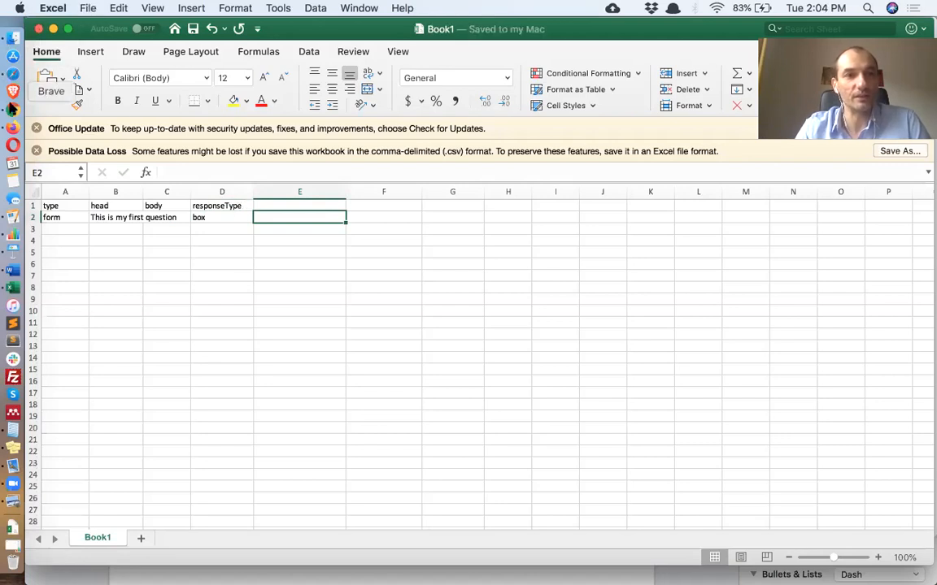
{"action": "left_click", "coordinate": [90, 9]}
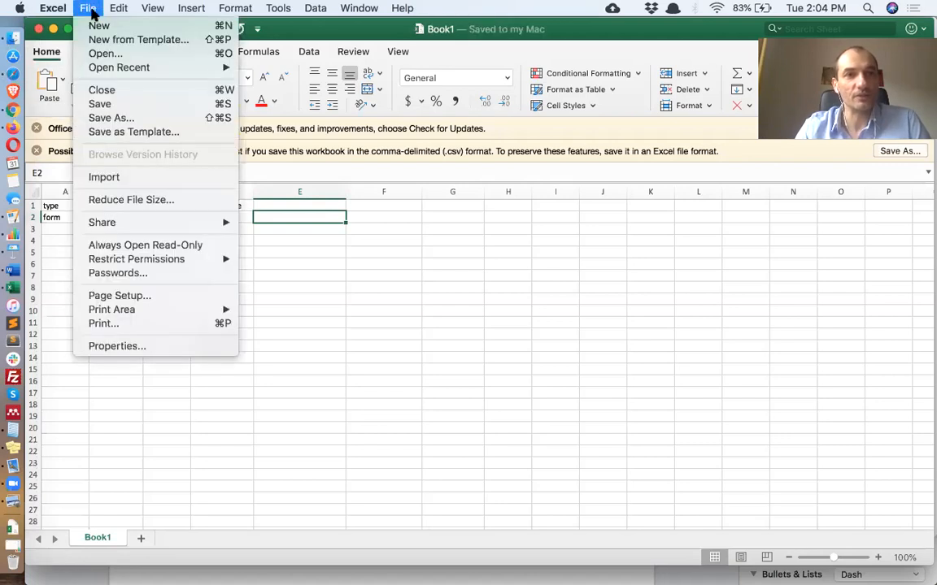
{"action": "left_click", "coordinate": [141, 118]}
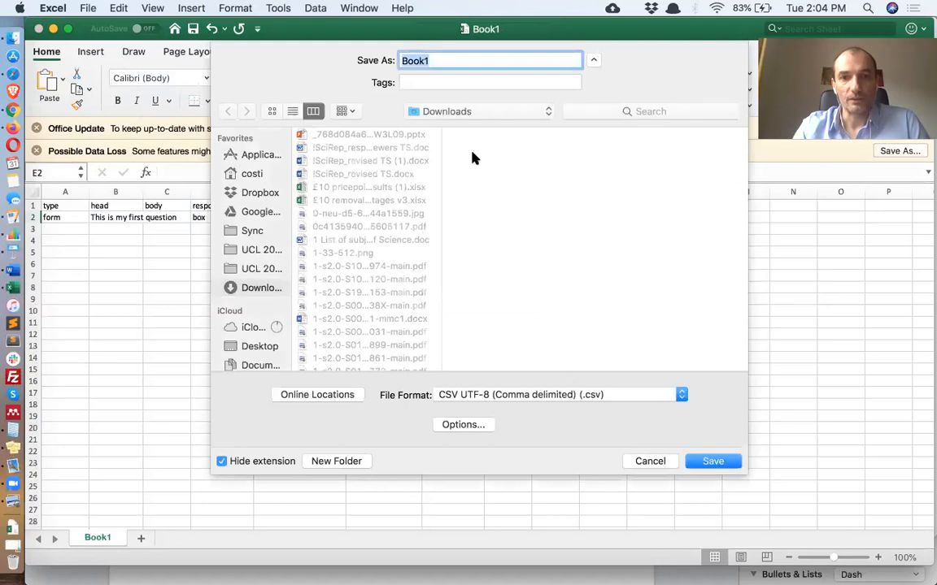
{"action": "left_click", "coordinate": [710, 462]}
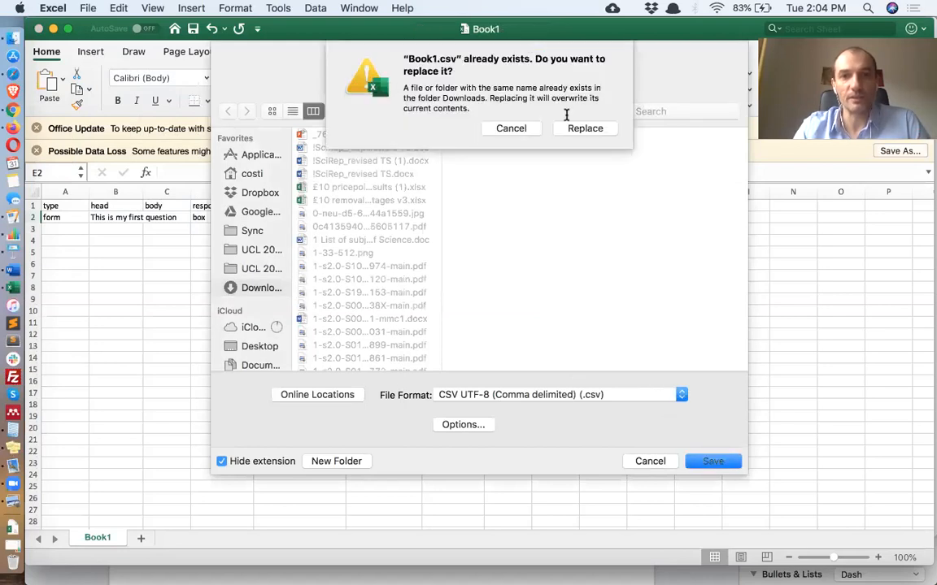
{"action": "left_click", "coordinate": [582, 129]}
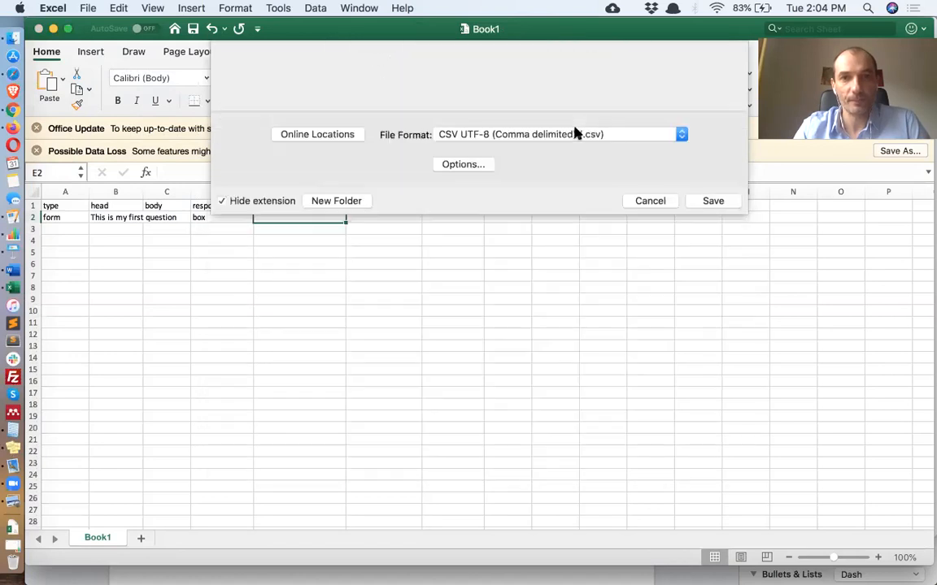
Upload Book1.csv from Downloads as the trial file of the Demo Survey project
{"action": "left_click", "coordinate": [12, 99]}
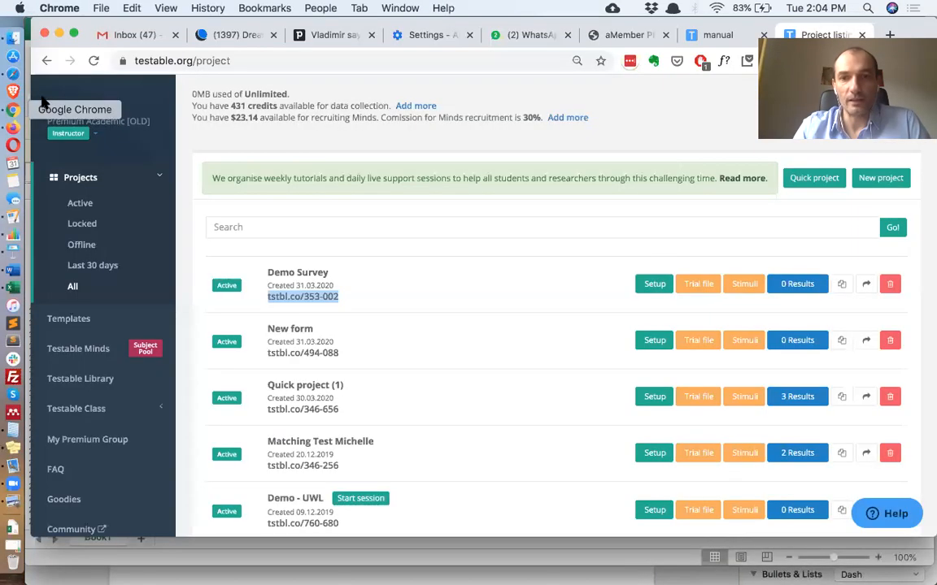
{"action": "left_click", "coordinate": [707, 290]}
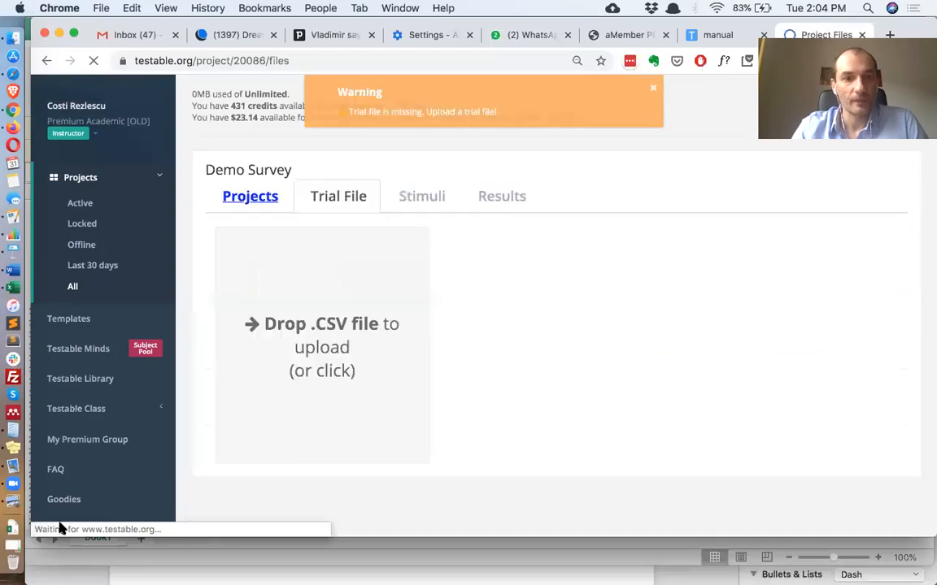
{"action": "left_click", "coordinate": [13, 476]}
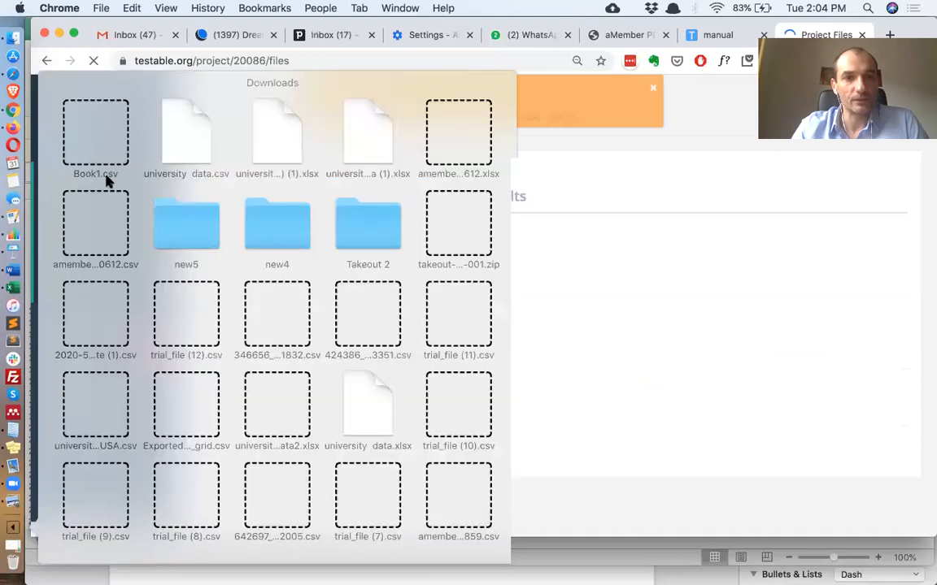
{"action": "left_click_drag", "start_coordinate": [105, 181], "coordinate": [326, 348]}
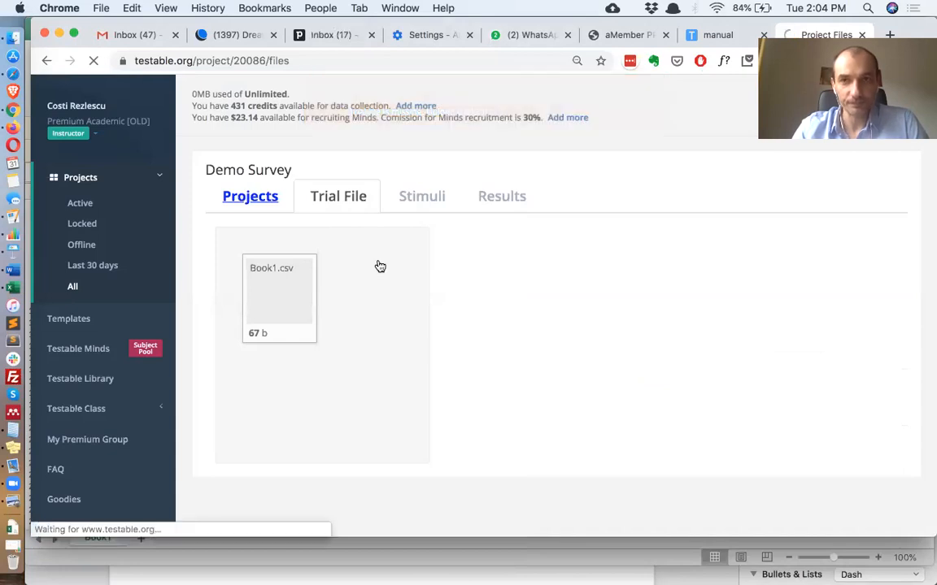
Run the Demo Survey experiment from its project link, answer the first question with asddf and finish
{"action": "left_click", "coordinate": [262, 202]}
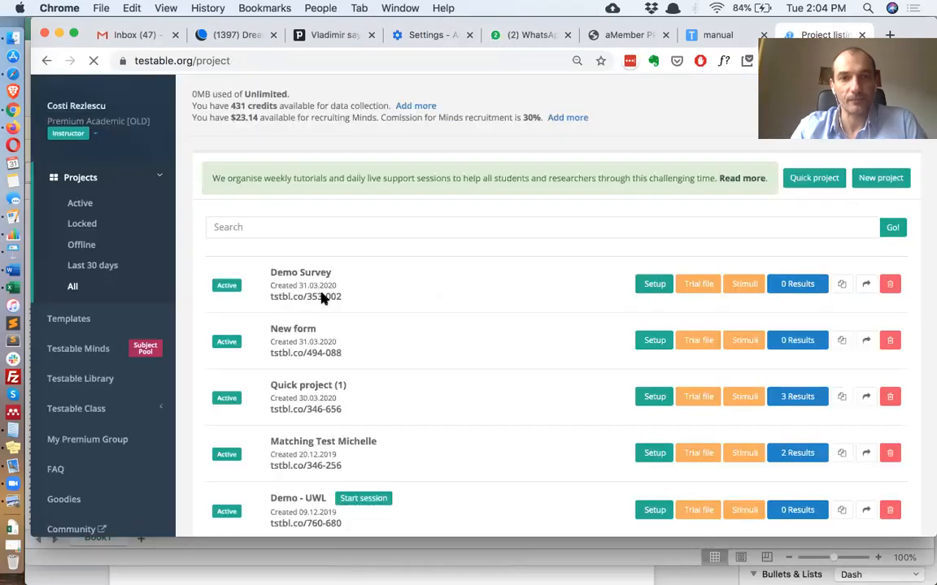
{"action": "left_click", "coordinate": [324, 299]}
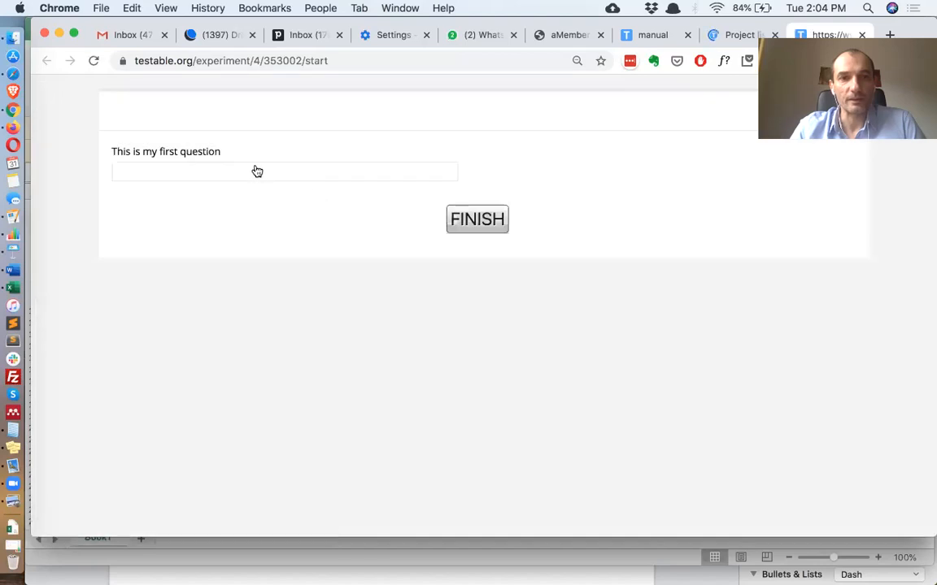
{"action": "left_click", "coordinate": [222, 152]}
{"action": "left_click_drag", "start_coordinate": [222, 152], "coordinate": [98, 147]}
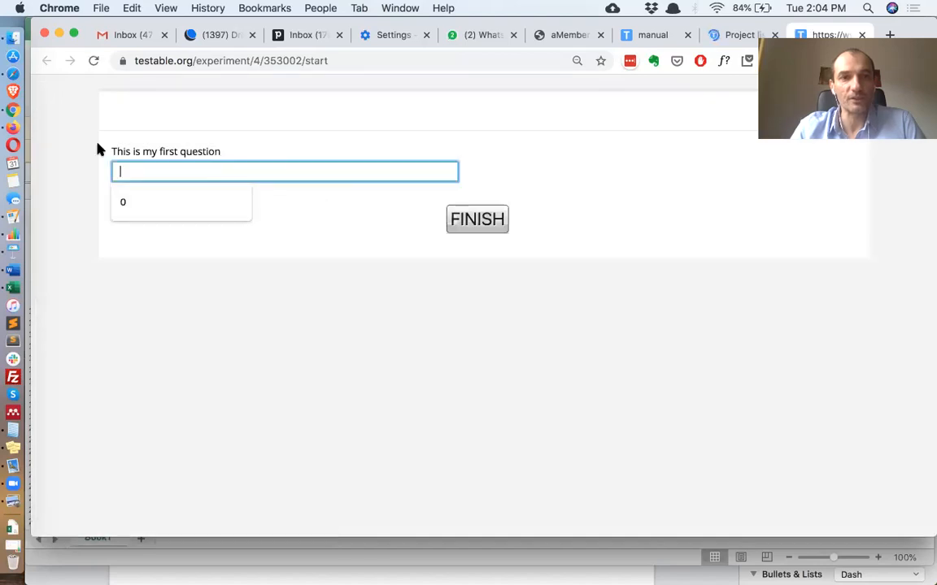
{"action": "left_click", "coordinate": [132, 172]}
{"action": "left_click", "coordinate": [316, 240]}
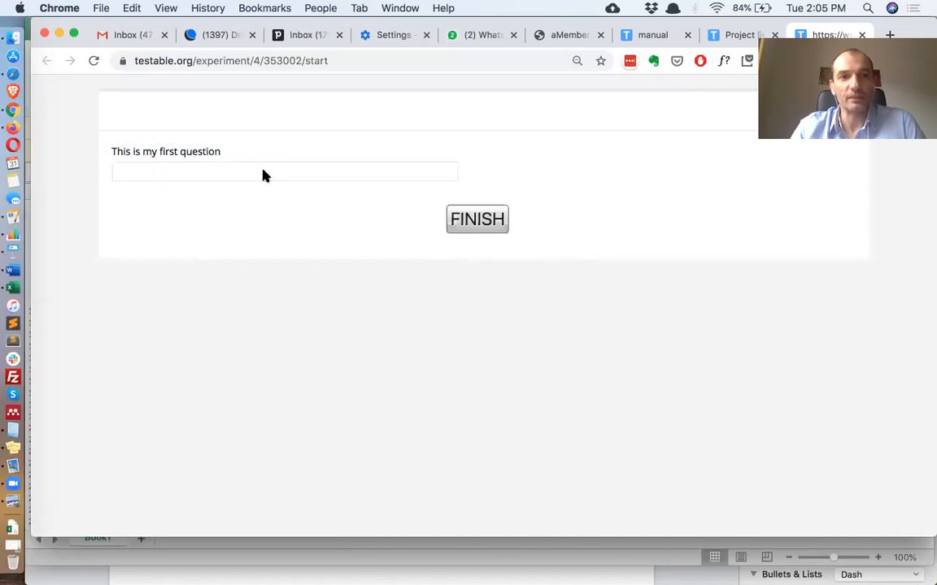
{"action": "left_click", "coordinate": [187, 171]}
{"action": "type", "text": "asddf"}
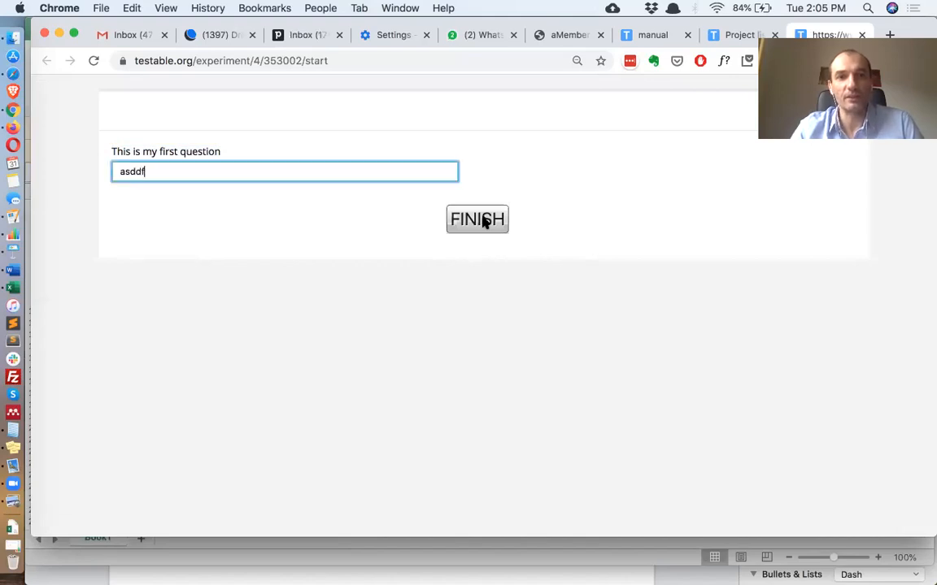
{"action": "left_click", "coordinate": [483, 221]}
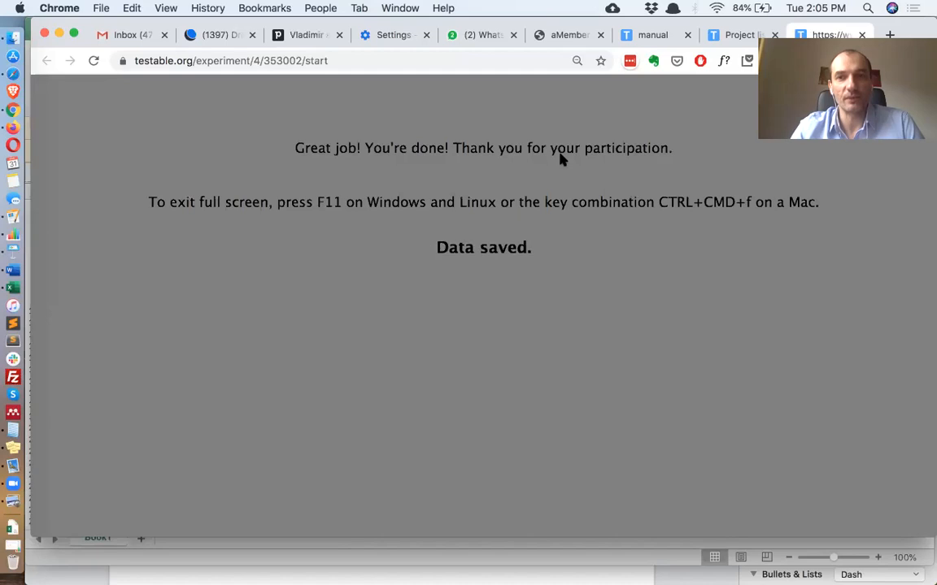
Copy the first question's row into the row below it in the spreadsheet
{"action": "left_click", "coordinate": [738, 35]}
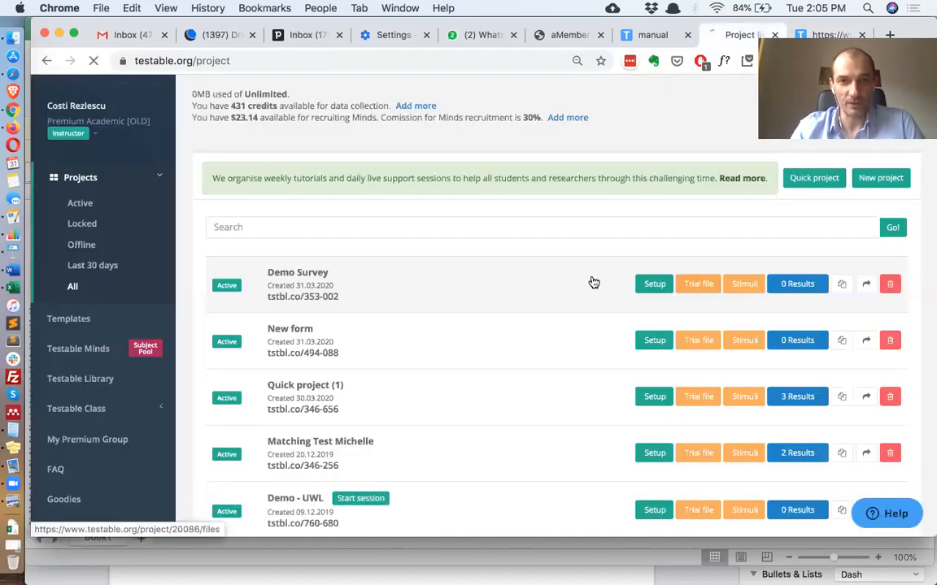
{"action": "left_click", "coordinate": [487, 266]}
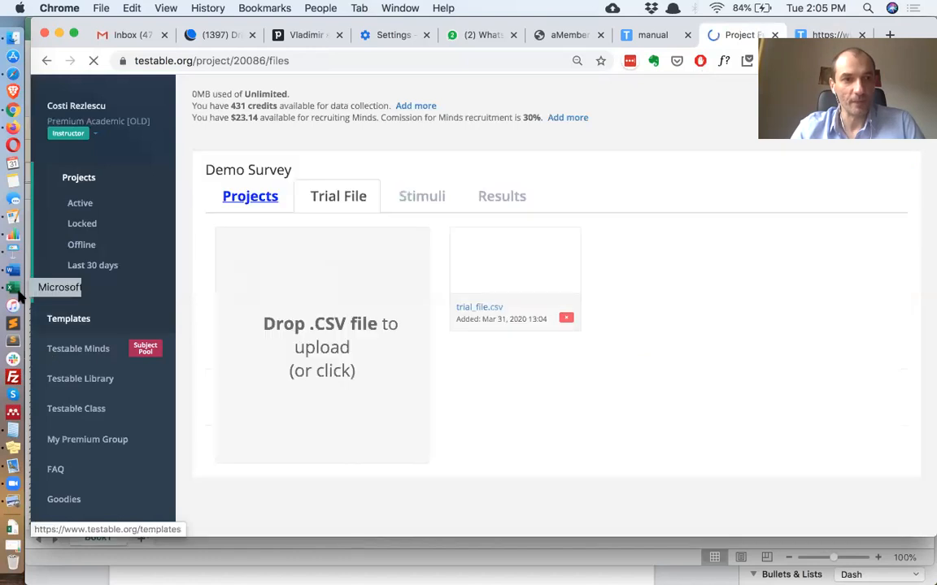
{"action": "left_click", "coordinate": [17, 292]}
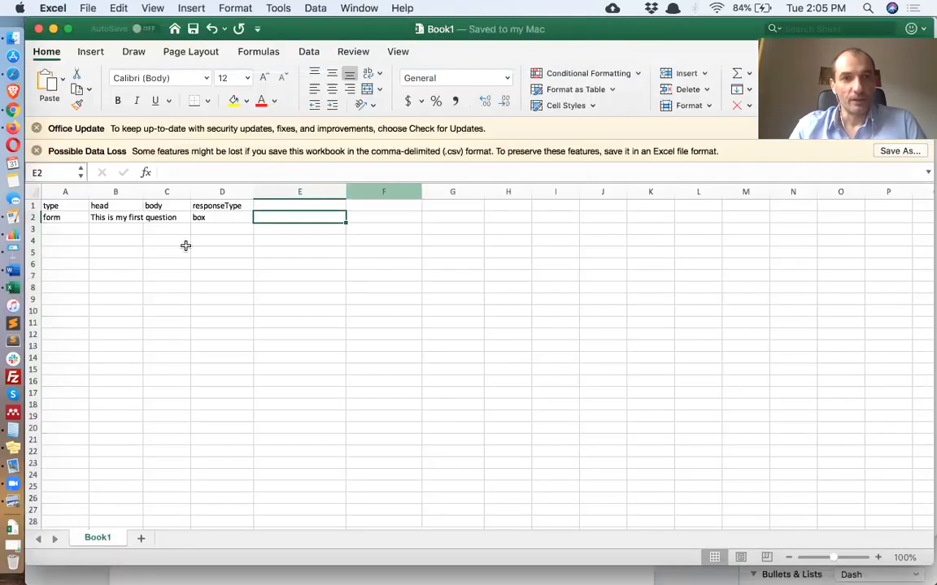
{"action": "left_click", "coordinate": [220, 219]}
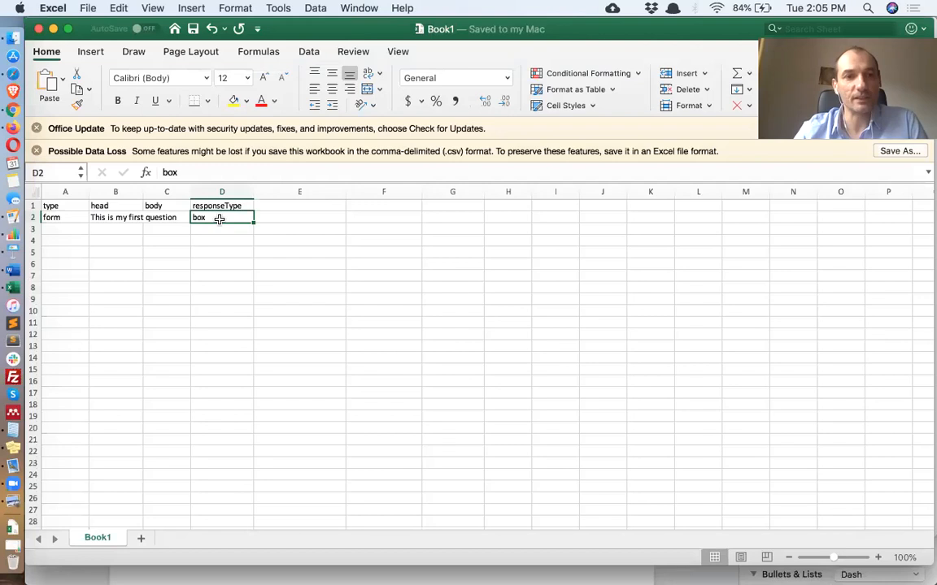
{"action": "left_click", "coordinate": [33, 217]}
{"action": "key", "text": "super+c"}
{"action": "key", "text": "Down"}
{"action": "key", "text": "super+v"}
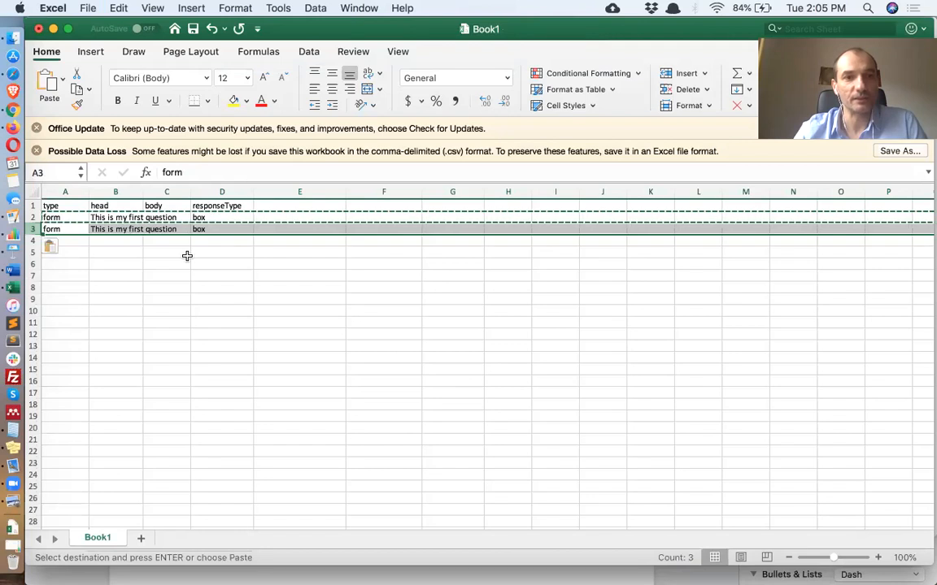
Change the third row's head to This is another question
{"action": "key", "text": "Right"}
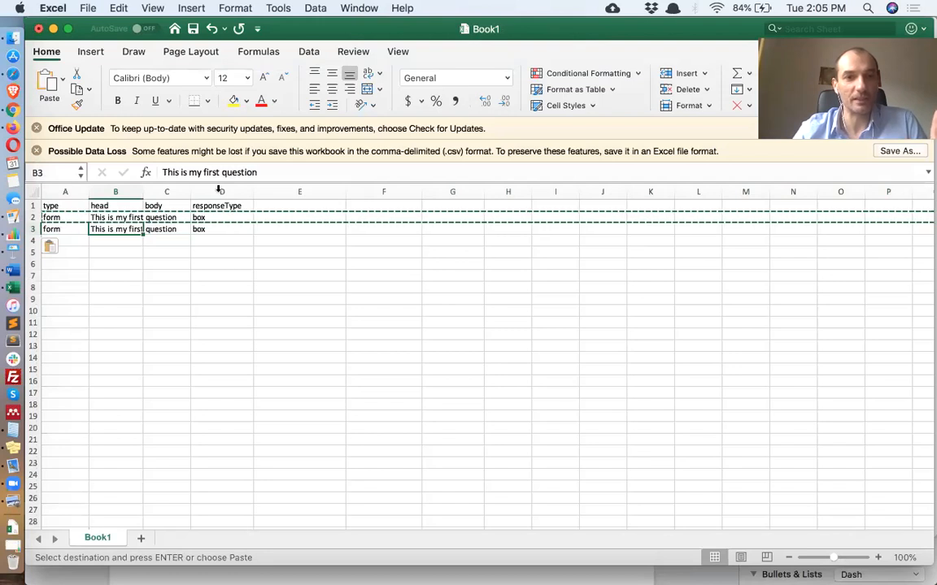
{"action": "left_click_drag", "start_coordinate": [188, 172], "coordinate": [219, 173]}
{"action": "type", "text": "another"}
{"action": "key", "text": "Return"}
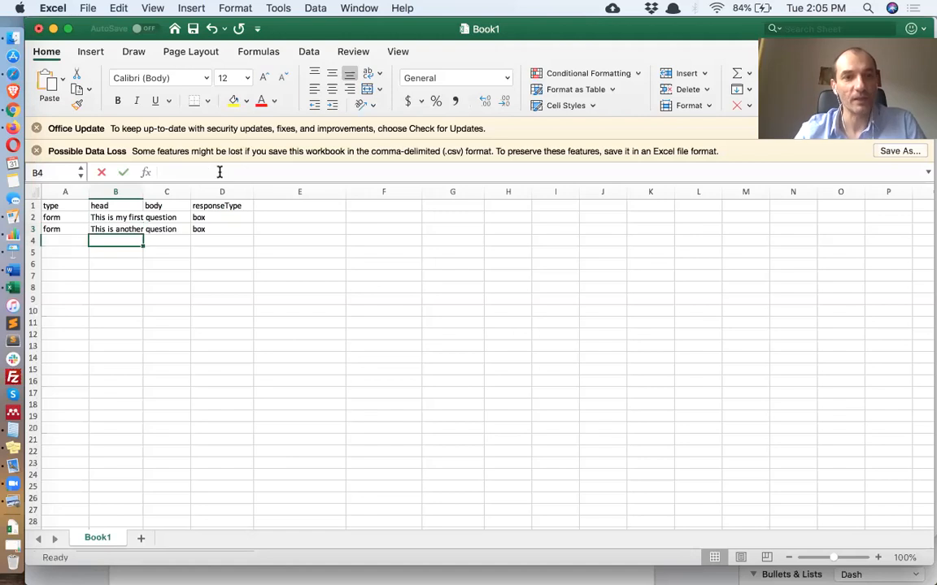
Set the second question's response type to comment
{"action": "left_click", "coordinate": [237, 228]}
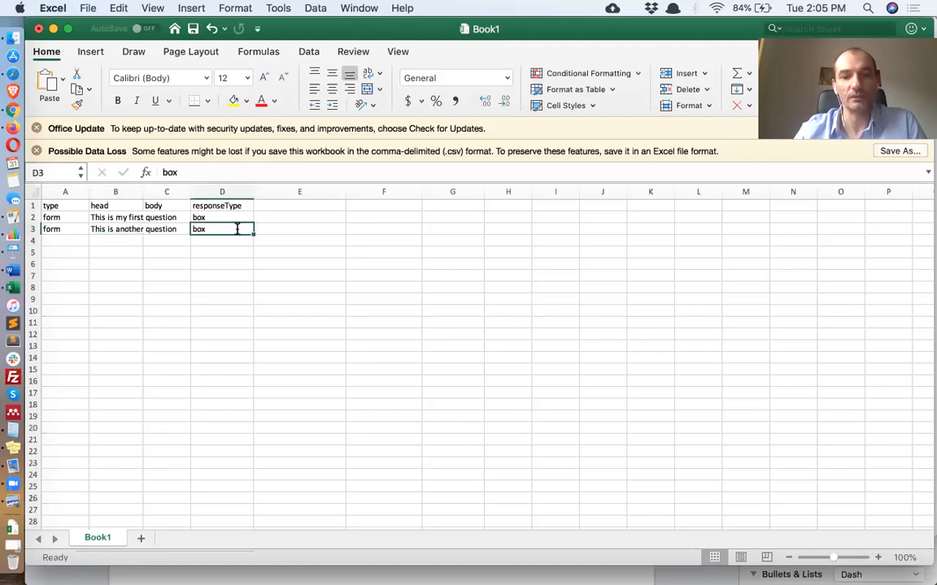
{"action": "type", "text": "comment"}
{"action": "key", "text": "Return"}
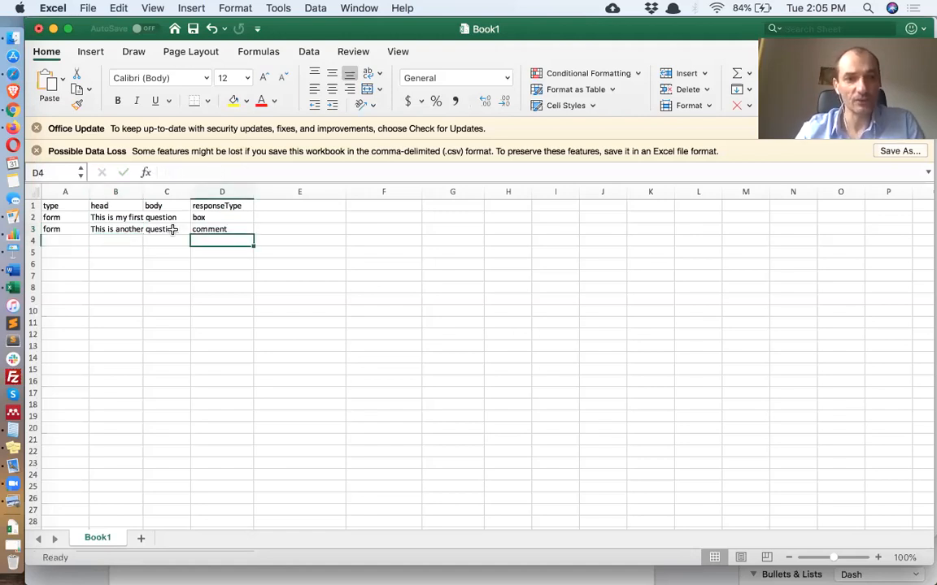
Enter This is an additional description as the body of the second question
{"action": "key", "text": "Up"}
{"action": "key", "text": "Left"}
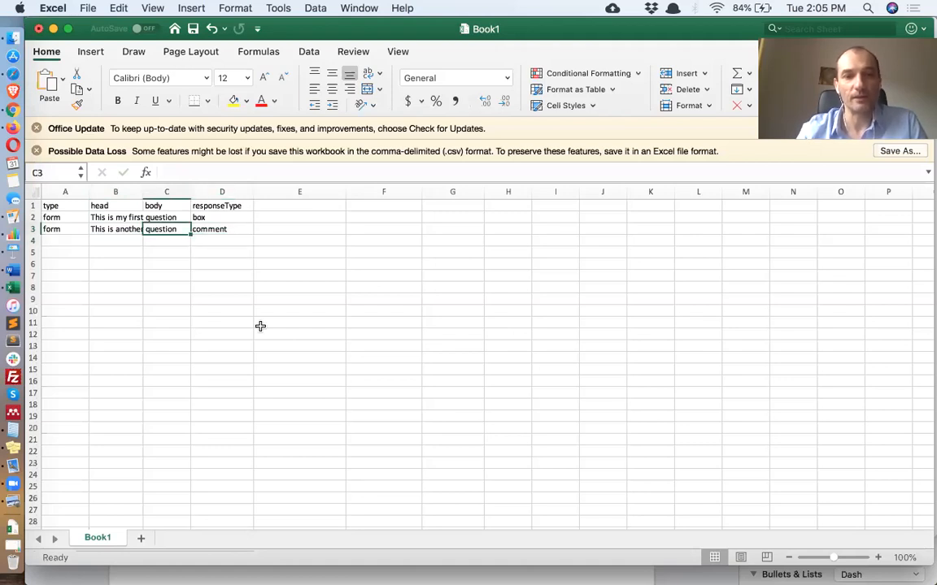
{"action": "type", "text": "This"}
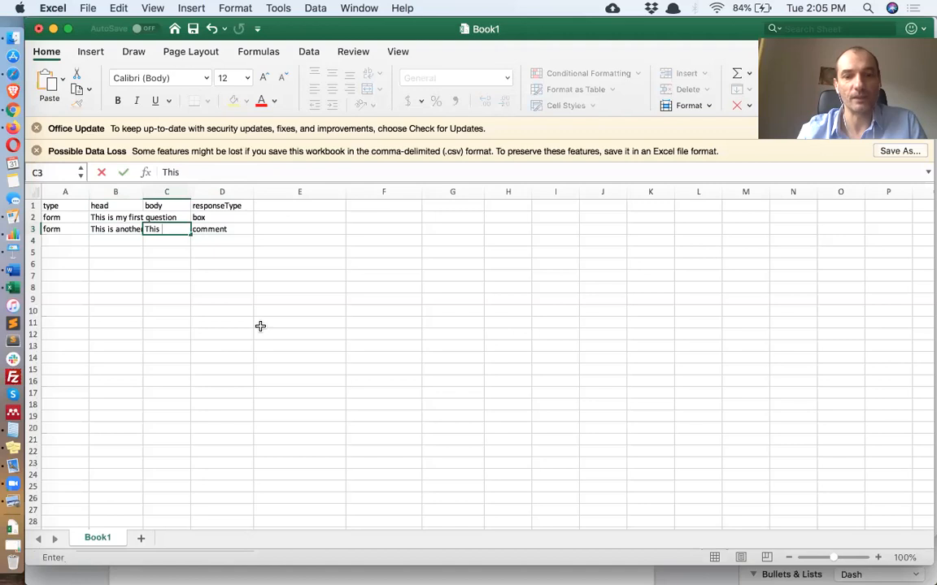
{"action": "type", "text": " is an additional descri"}
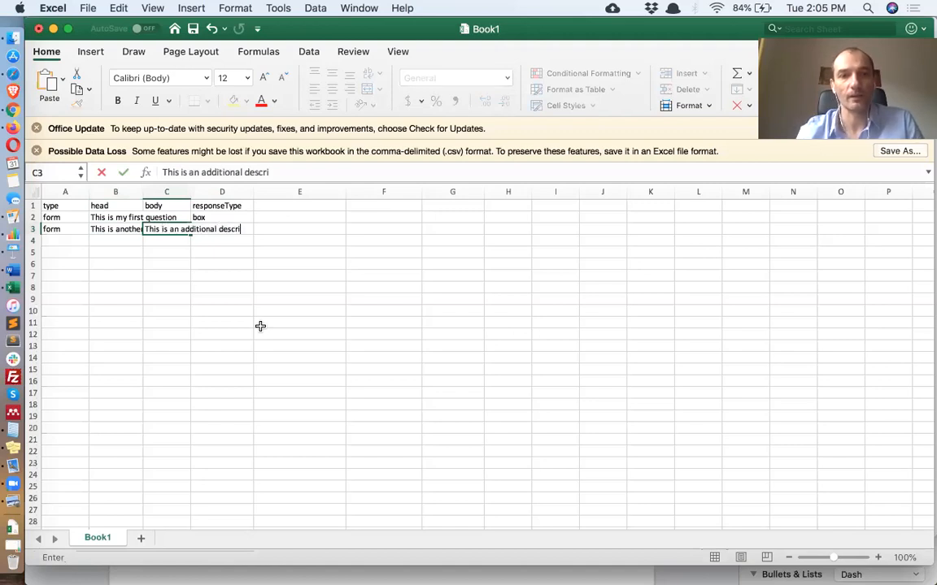
{"action": "type", "text": "ption"}
{"action": "key", "text": "Return"}
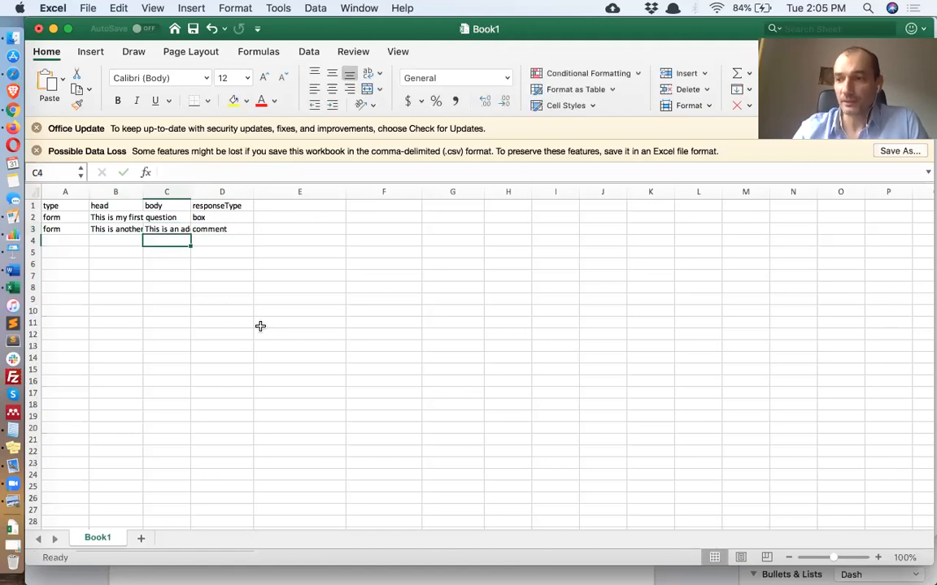
Copy the second question's row into rows 4 to 7
{"action": "left_click", "coordinate": [32, 230]}
{"action": "key", "text": "super+c"}
{"action": "left_click_drag", "start_coordinate": [33, 244], "coordinate": [34, 281]}
{"action": "key", "text": "super+v"}
{"action": "left_click", "coordinate": [180, 328]}
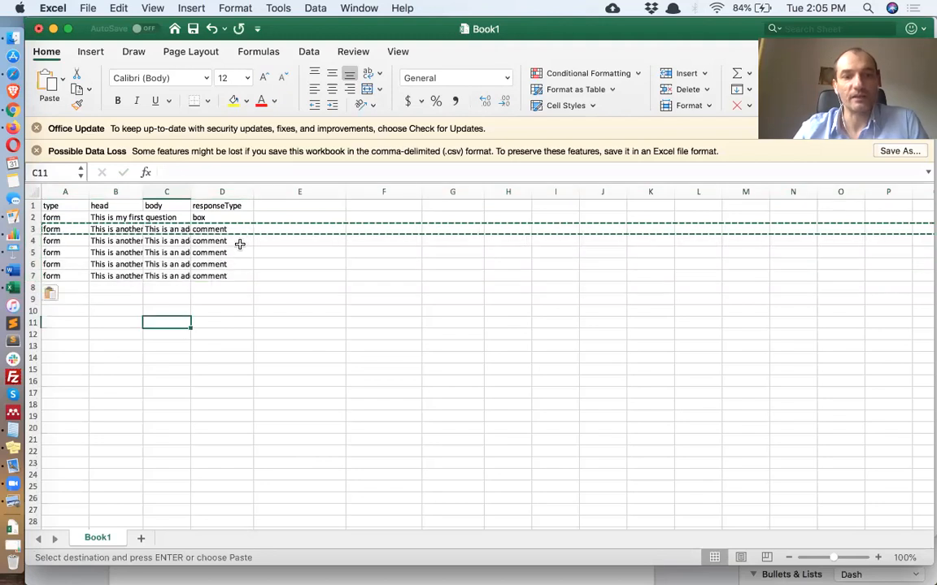
Set the third question's response type to stars
{"action": "left_click", "coordinate": [240, 244]}
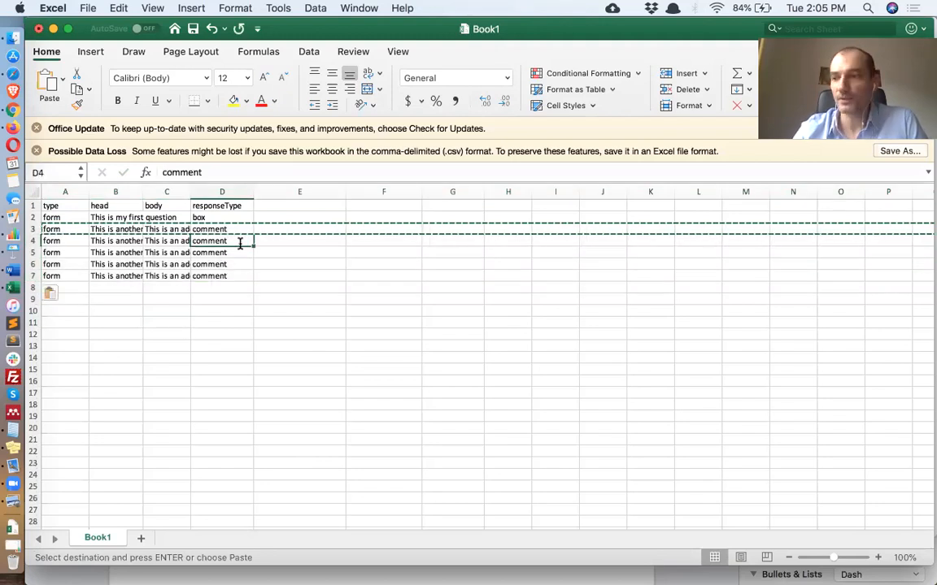
{"action": "type", "text": "stars"}
{"action": "key", "text": "Return"}
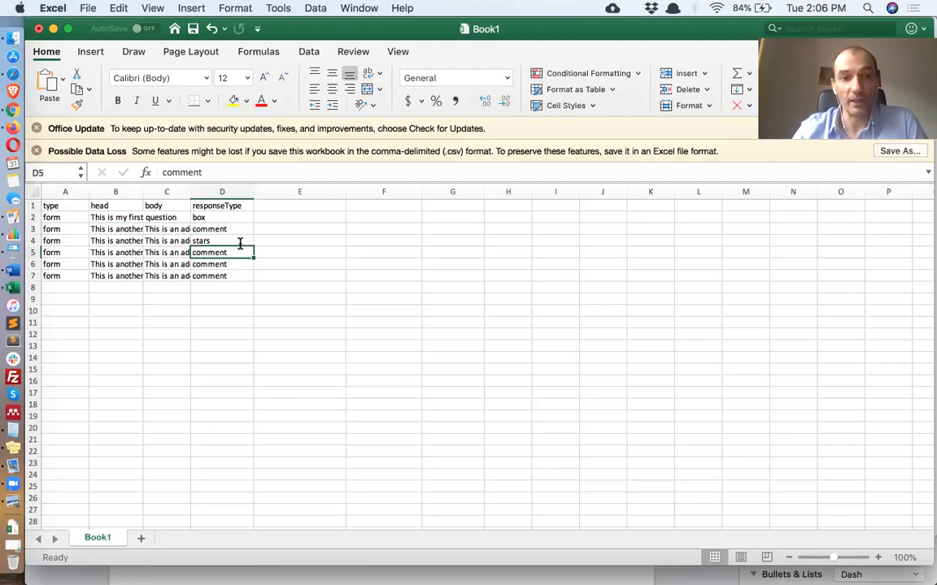
Set the fourth question's response type to rank
{"action": "type", "text": "rank"}
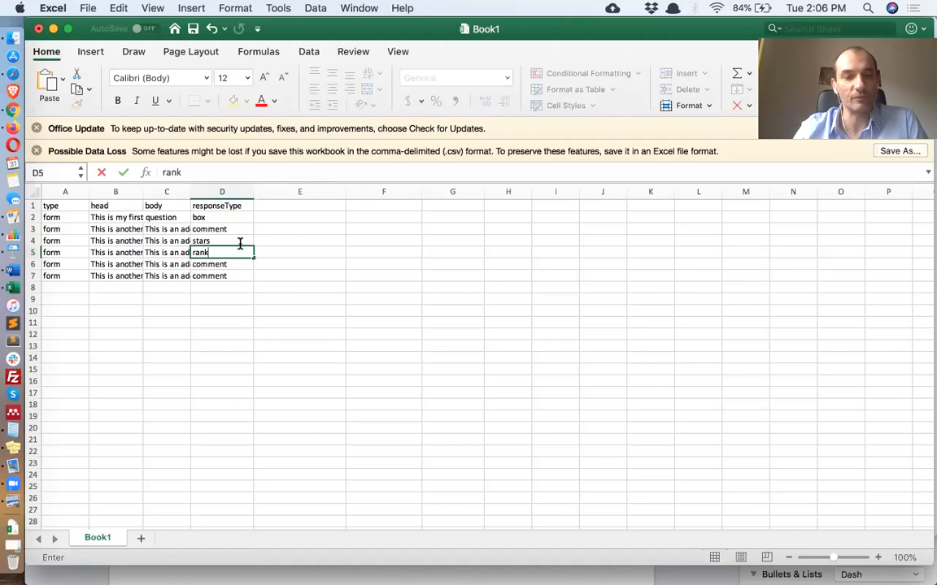
{"action": "key", "text": "Return"}
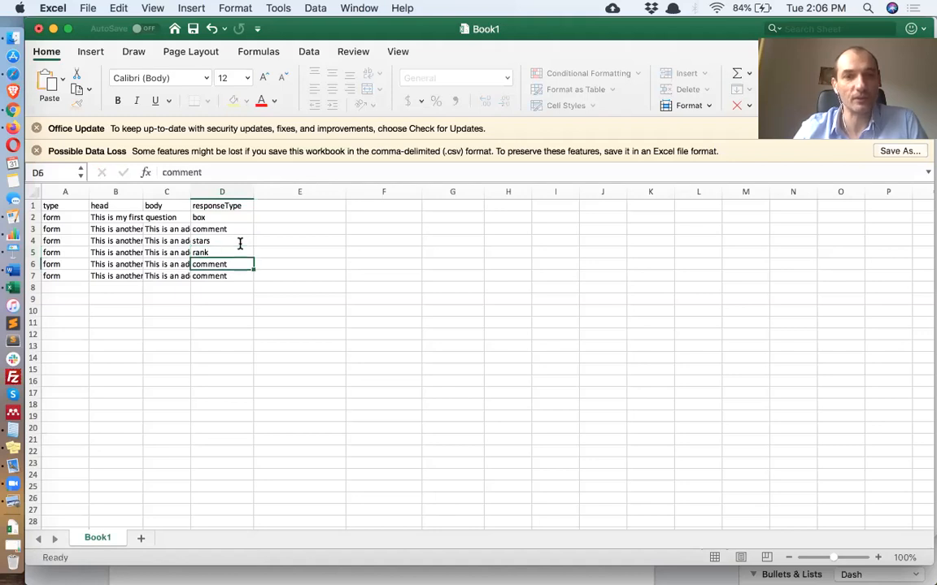
Add a responseOptions column header next to responseType
{"action": "left_click", "coordinate": [280, 249]}
{"action": "double_click", "coordinate": [300, 204]}
{"action": "type", "text": "response"}
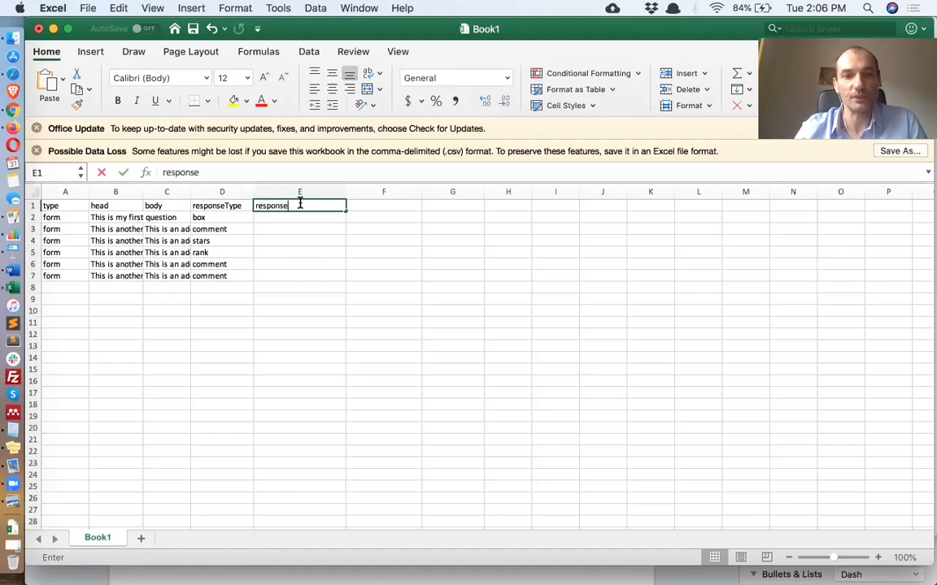
{"action": "type", "text": "Options"}
{"action": "key", "text": "Return"}
{"action": "key", "text": "Down"}
{"action": "key", "text": "Down"}
{"action": "key", "text": "Down"}
{"action": "key", "text": "Down"}
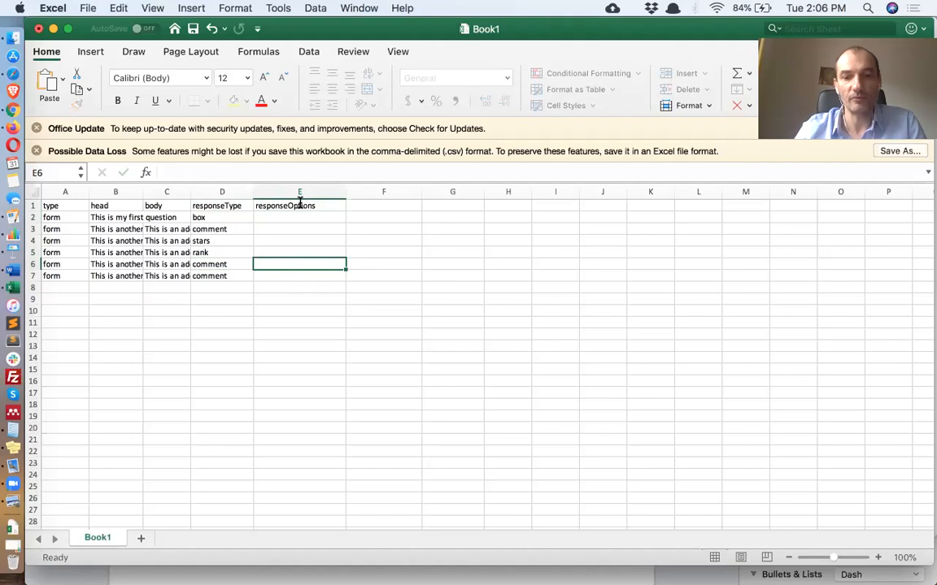
Enter option1;option2;option3 as the rank question's response options
{"action": "key", "text": "Up"}
{"action": "type", "text": "optio"}
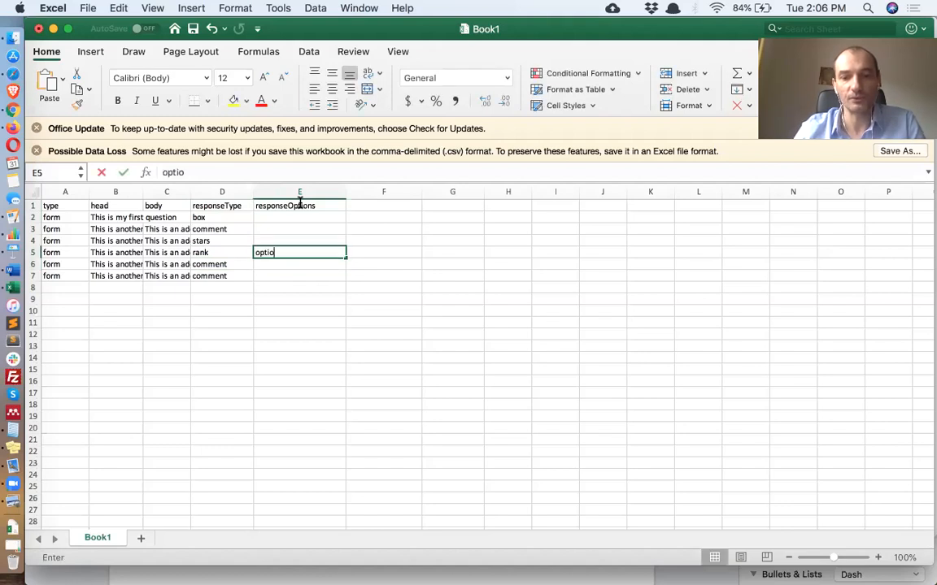
{"action": "type", "text": "n1;option2;"}
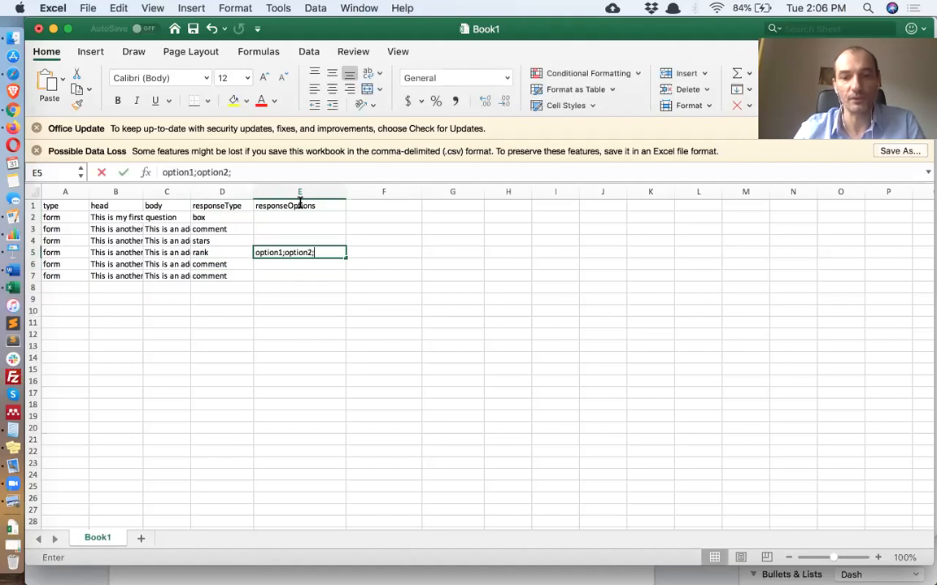
{"action": "type", "text": "opi"}
{"action": "key", "text": "BackSpace"}
{"action": "type", "text": "tion3"}
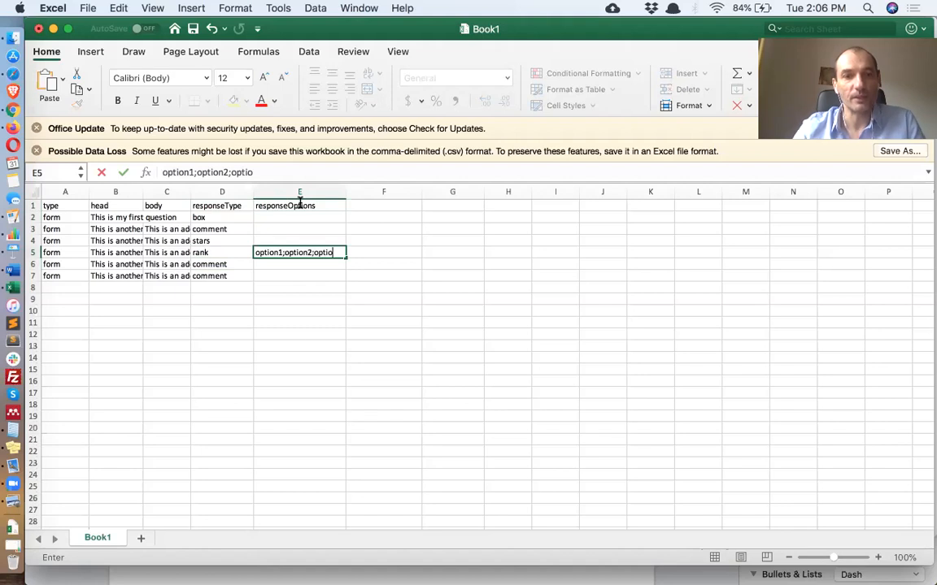
{"action": "key", "text": "Return"}
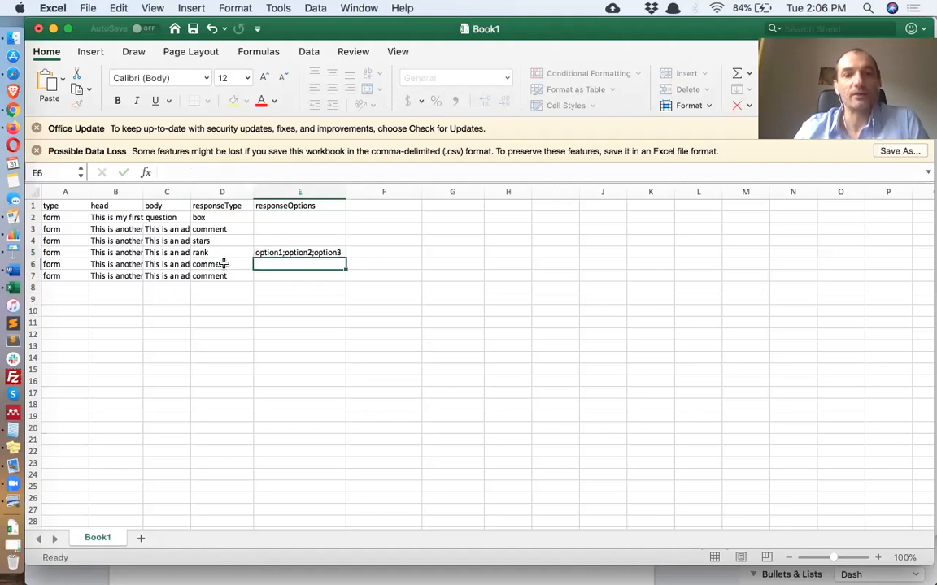
Set the fifth question's response type to radio and copy the same options into its responseOptions cell
{"action": "left_click", "coordinate": [223, 265]}
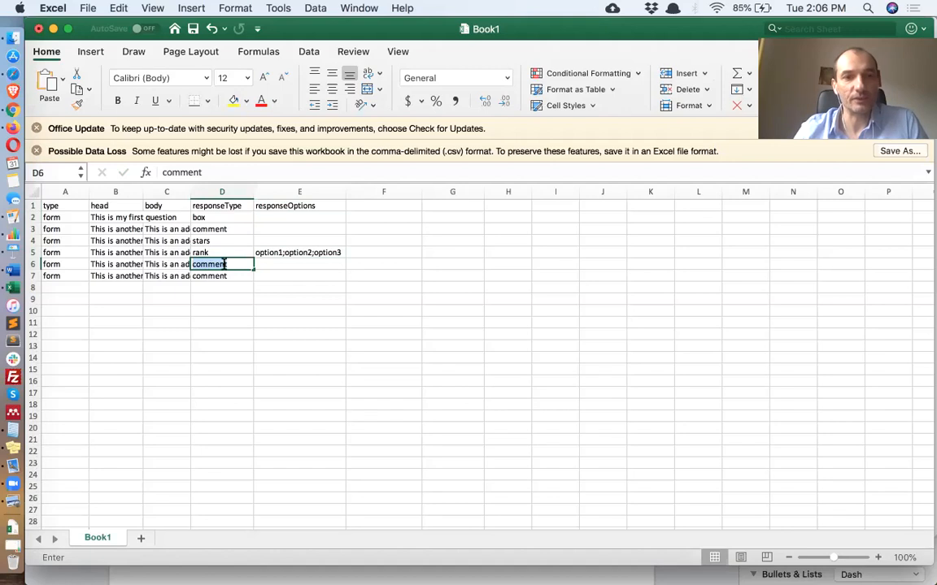
{"action": "type", "text": "radio"}
{"action": "key", "text": "Tab"}
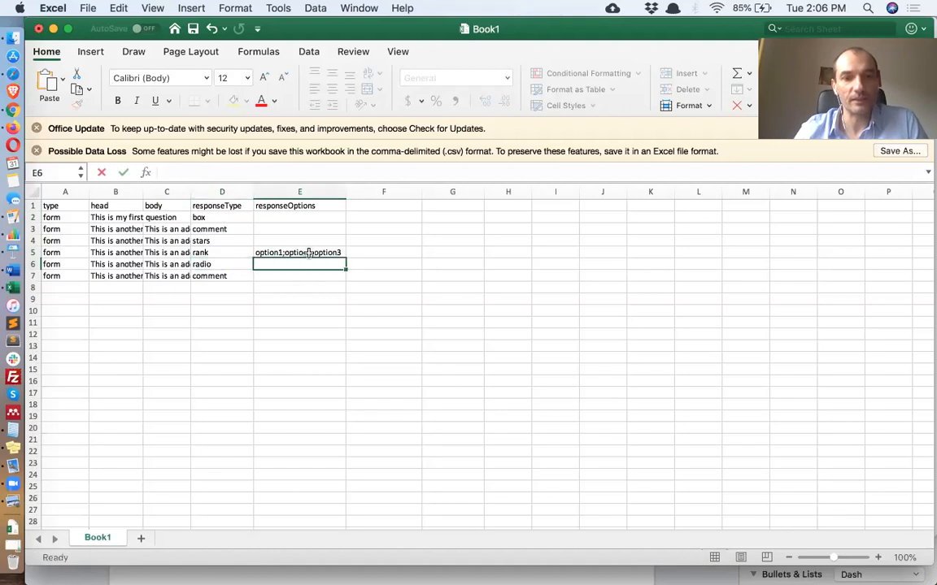
{"action": "left_click", "coordinate": [307, 253]}
{"action": "key", "text": "super+c"}
{"action": "left_click", "coordinate": [311, 263]}
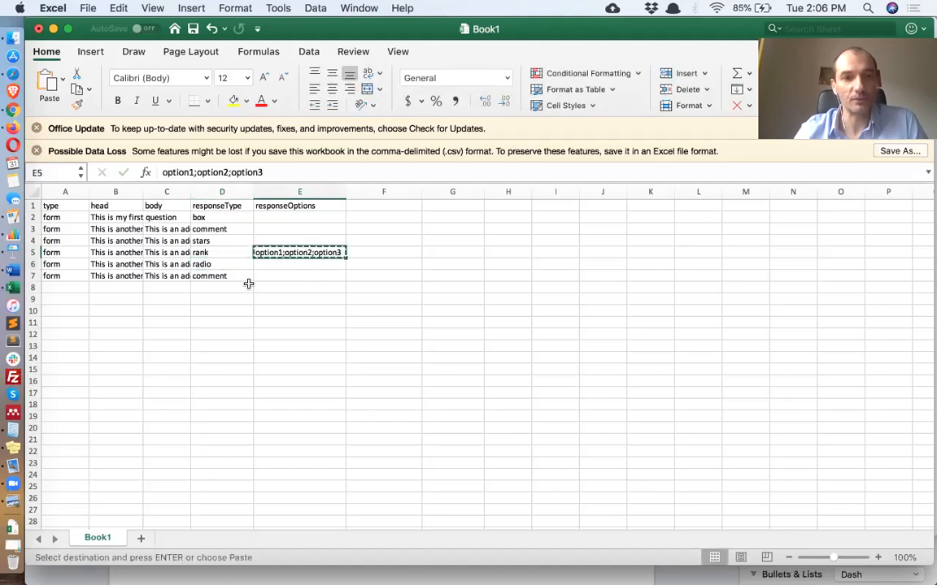
{"action": "key", "text": "super+v"}
Set the sixth question's response type to checkboxes and copy the options into its responseOptions cell
{"action": "left_click", "coordinate": [232, 275]}
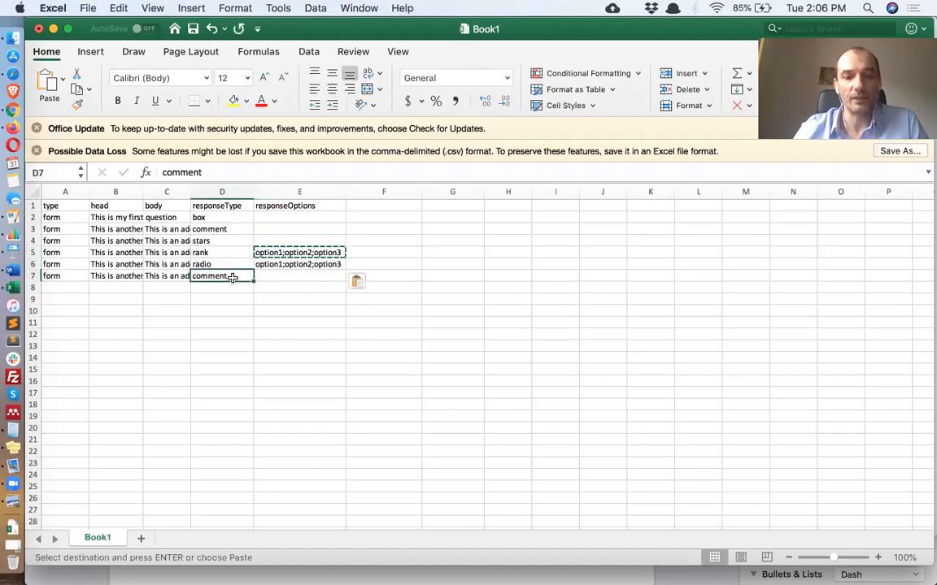
{"action": "double_click", "coordinate": [233, 277]}
{"action": "type", "text": "checkboxes"}
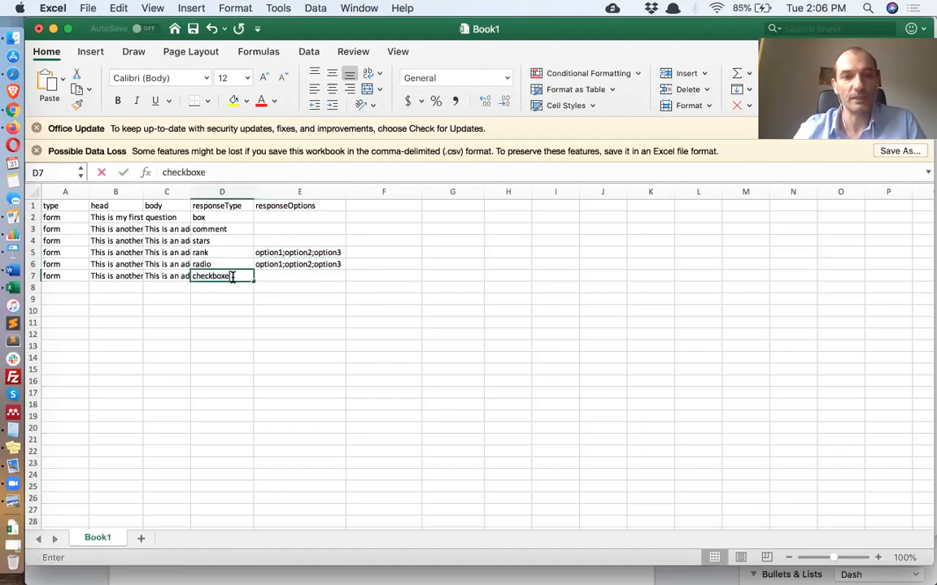
{"action": "key", "text": "Tab"}
{"action": "left_click", "coordinate": [292, 263]}
{"action": "key", "text": "super+c"}
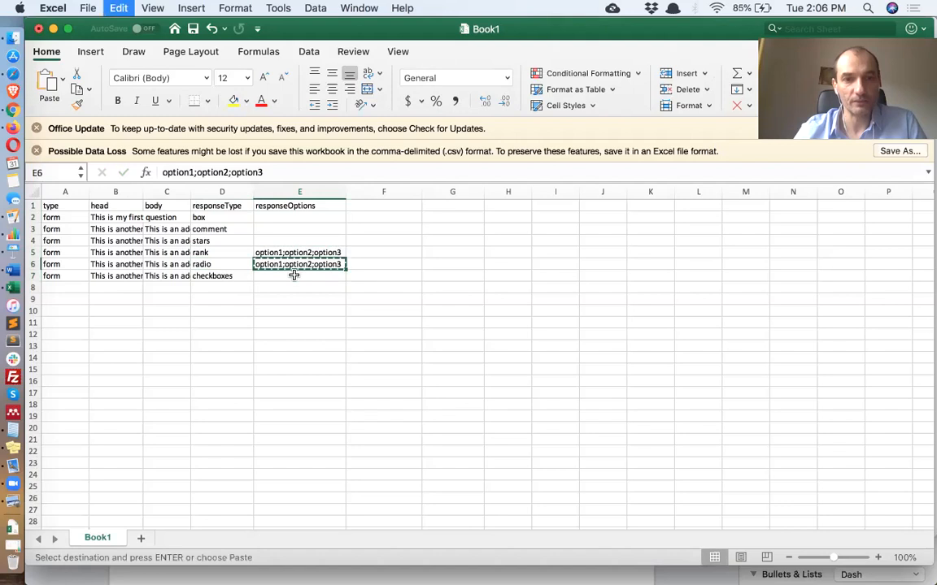
{"action": "left_click", "coordinate": [294, 275]}
{"action": "key", "text": "super+v"}
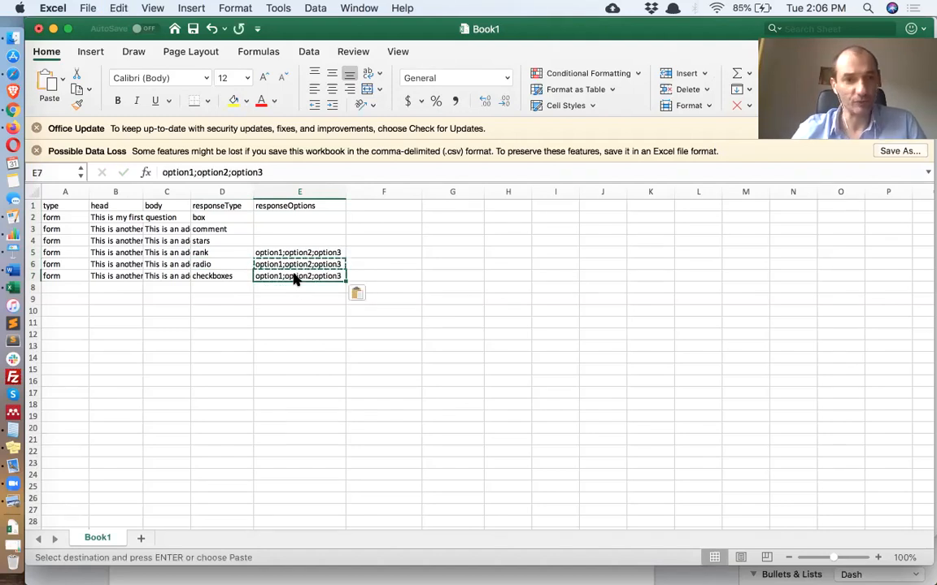
Duplicate row 7 into row 8 and set the new question's response type to dropdown
{"action": "left_click", "coordinate": [34, 281]}
{"action": "key", "text": "super+c"}
{"action": "left_click", "coordinate": [34, 287]}
{"action": "key", "text": "super+v"}
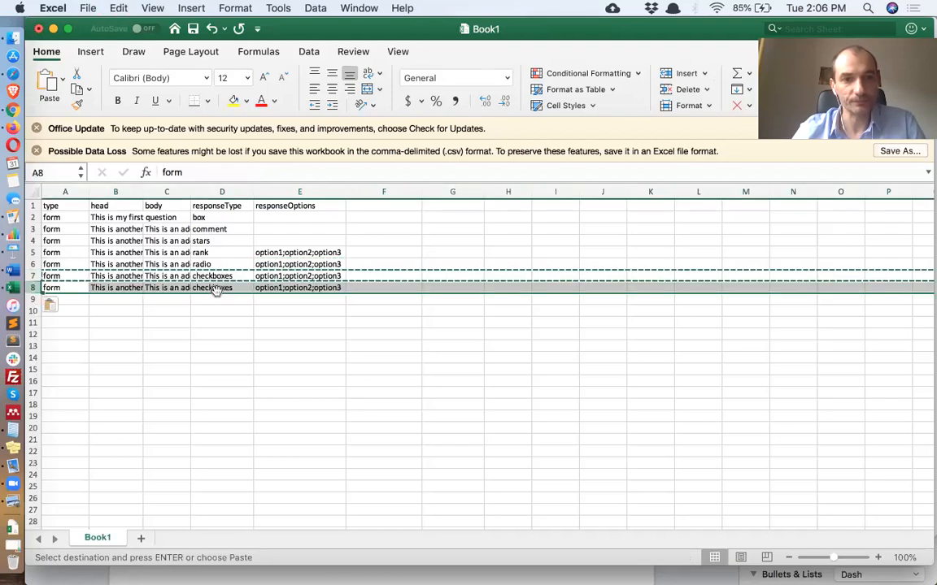
{"action": "left_click", "coordinate": [217, 290]}
{"action": "type", "text": "drop"}
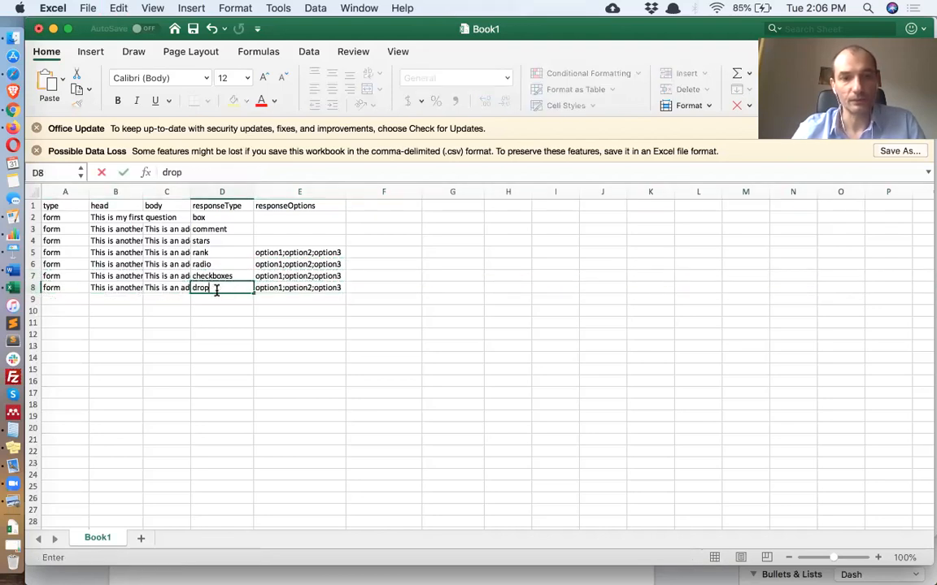
{"action": "type", "text": "down"}
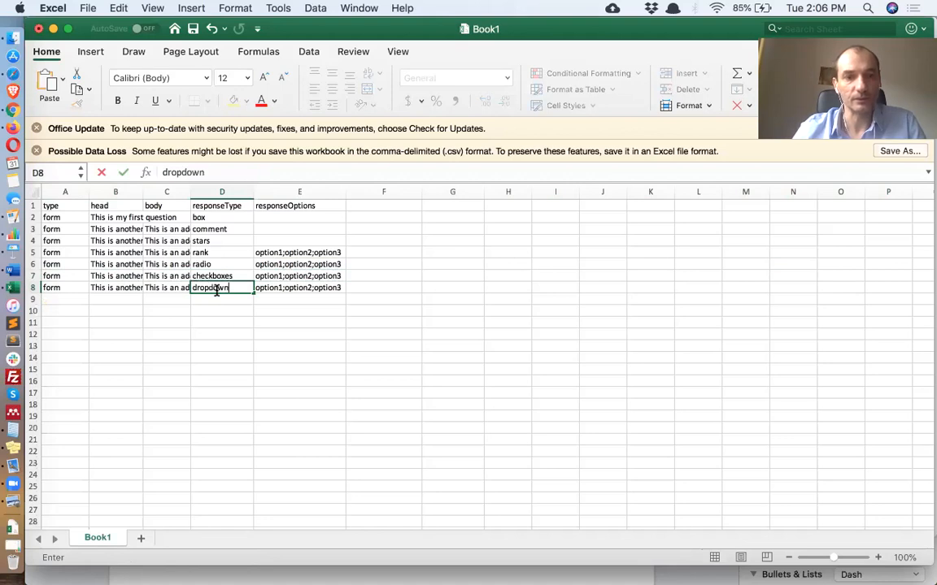
{"action": "key", "text": "Return"}
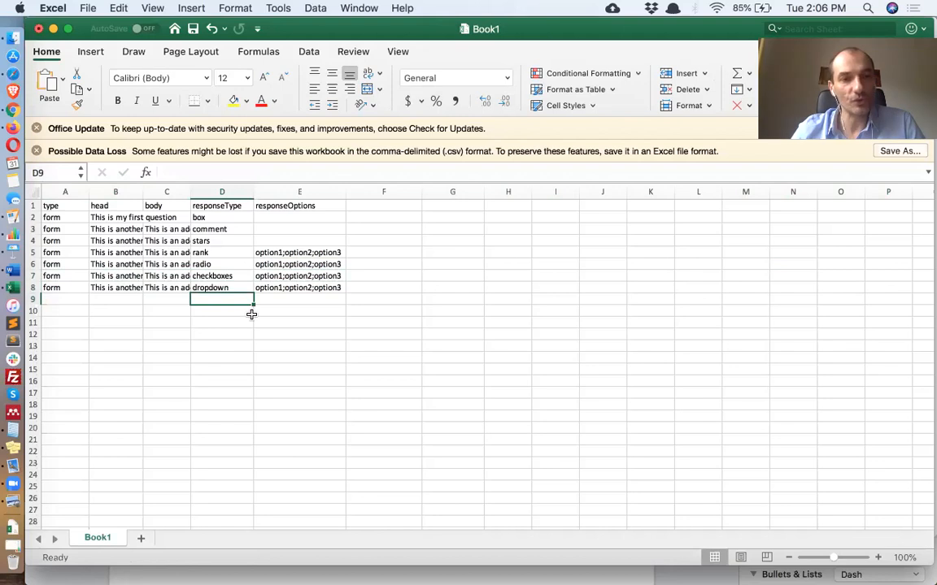
Duplicate row 8 into row 9, set its response type to slider, and clear its response options
{"action": "left_click", "coordinate": [33, 288]}
{"action": "key", "text": "super+c"}
{"action": "left_click", "coordinate": [33, 299]}
{"action": "key", "text": "super+v"}
{"action": "left_click", "coordinate": [219, 300]}
{"action": "type", "text": "slider"}
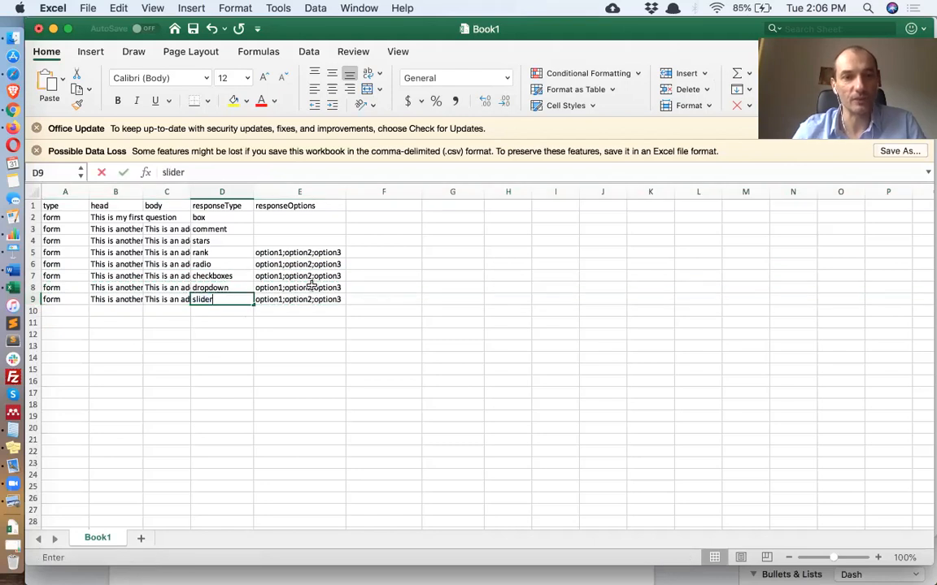
{"action": "key", "text": "Return"}
{"action": "left_click", "coordinate": [304, 301]}
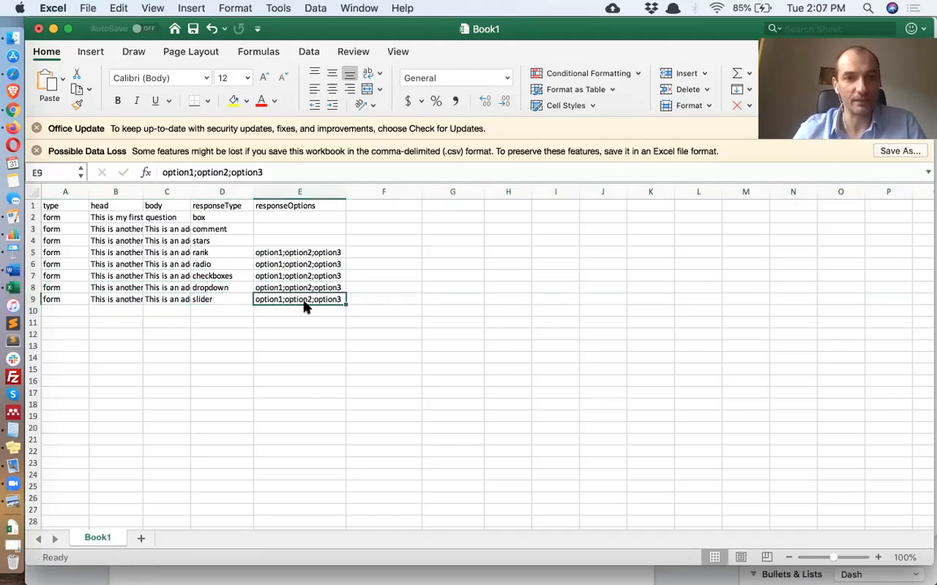
{"action": "key", "text": "Delete"}
{"action": "left_click", "coordinate": [300, 358]}
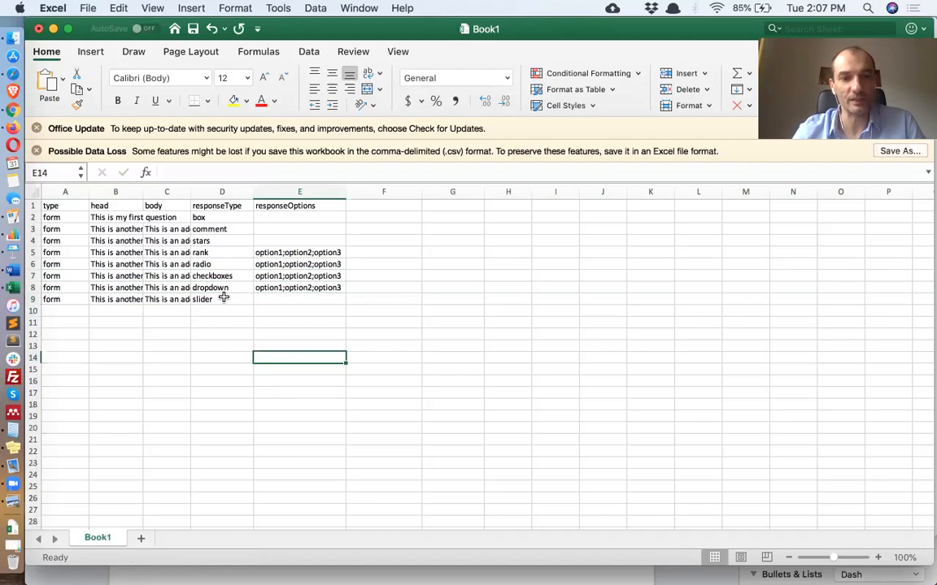
Save the sheet and upload the saved CSV as the Demo Survey trial file in Testable
{"action": "key", "text": "super+s"}
{"action": "left_click", "coordinate": [223, 300]}
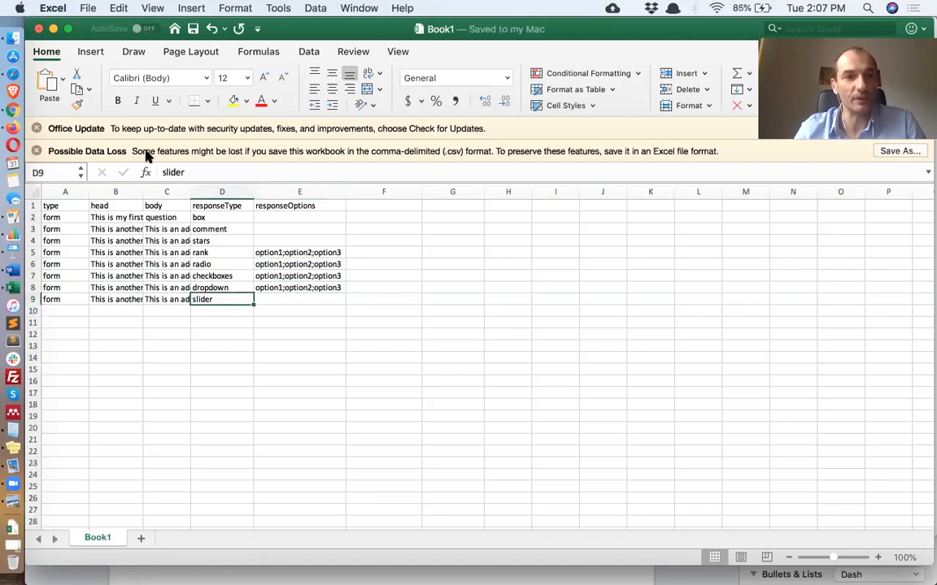
{"action": "left_click", "coordinate": [15, 111]}
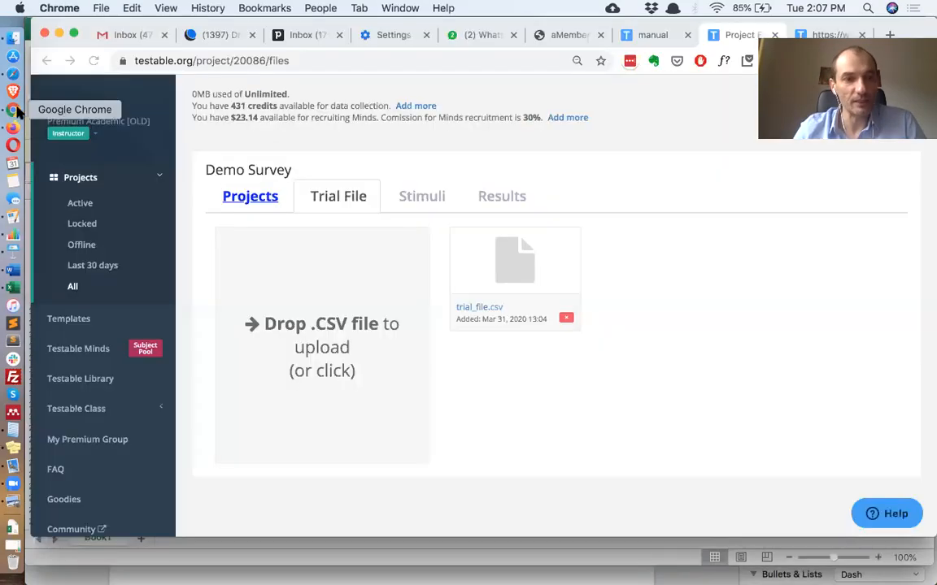
{"action": "left_click", "coordinate": [292, 254]}
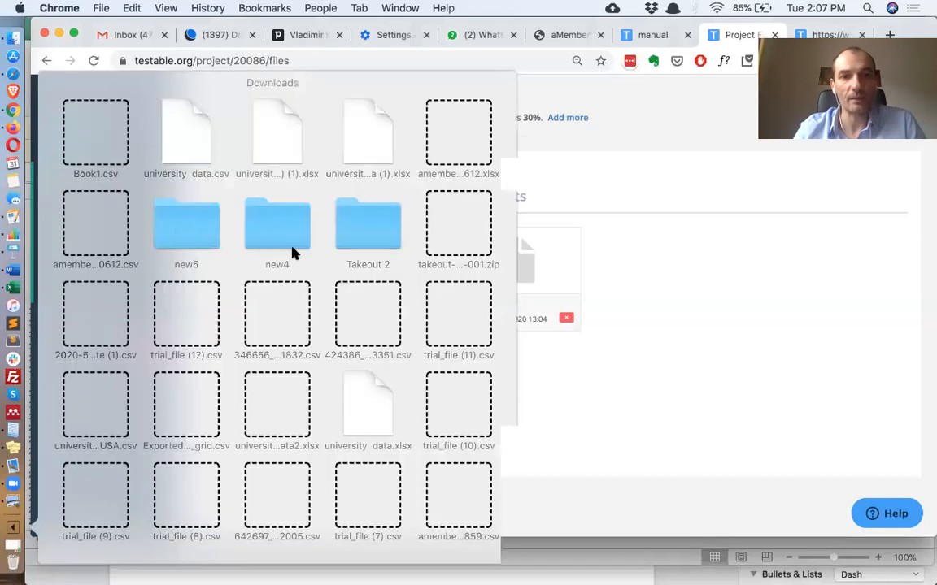
{"action": "left_click_drag", "start_coordinate": [292, 247], "coordinate": [325, 319]}
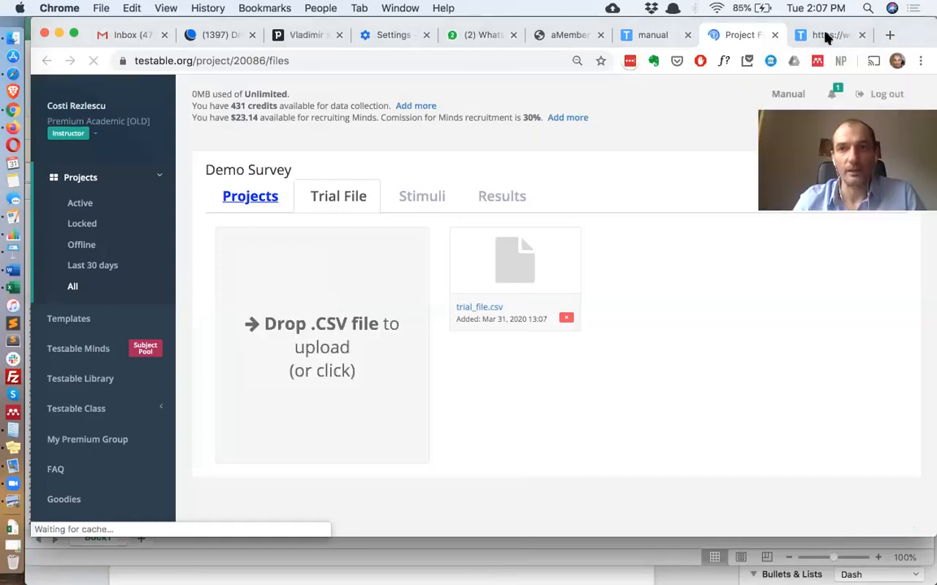
Reload the experiment preview tab to run the survey with the new trial file
{"action": "left_click", "coordinate": [824, 35]}
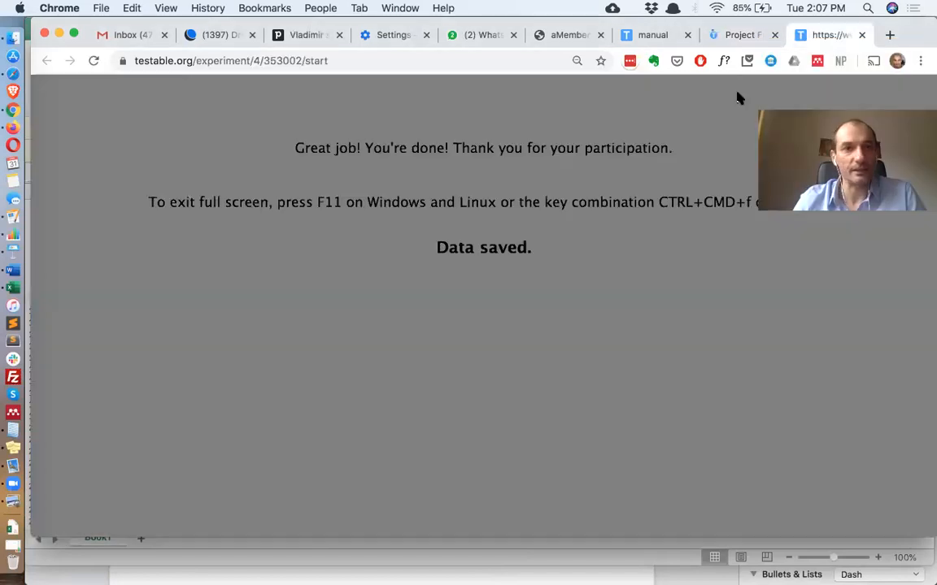
{"action": "left_click", "coordinate": [92, 62]}
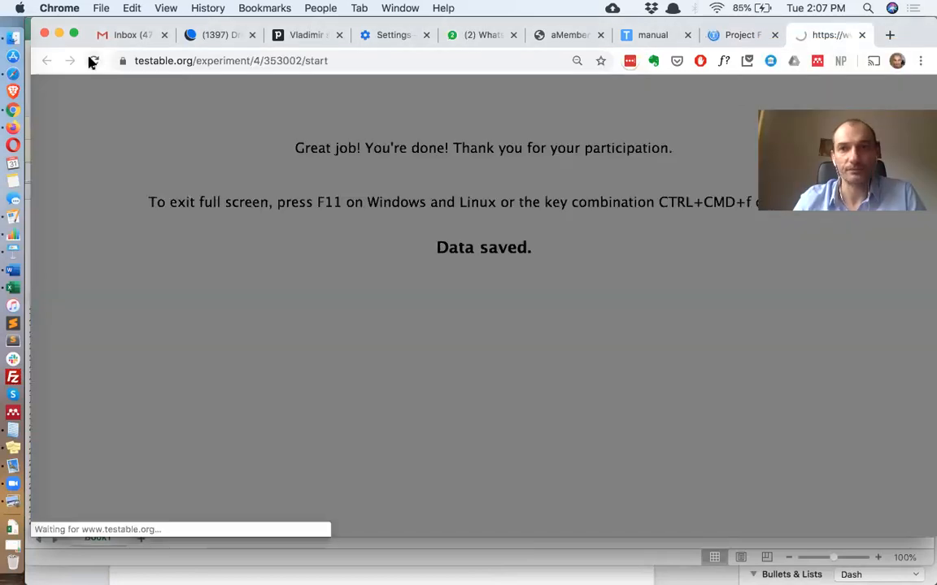
{"action": "left_click", "coordinate": [742, 35]}
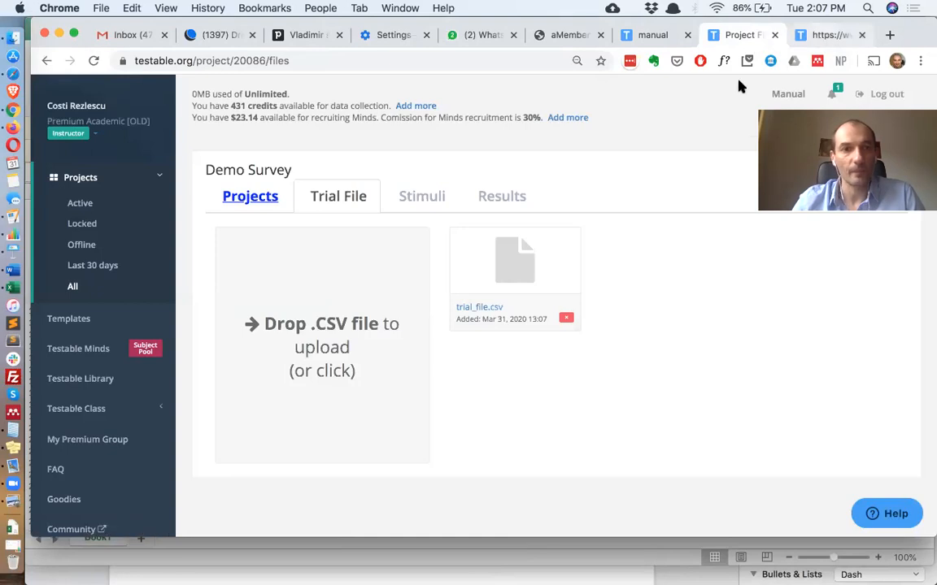
{"action": "left_click", "coordinate": [829, 35]}
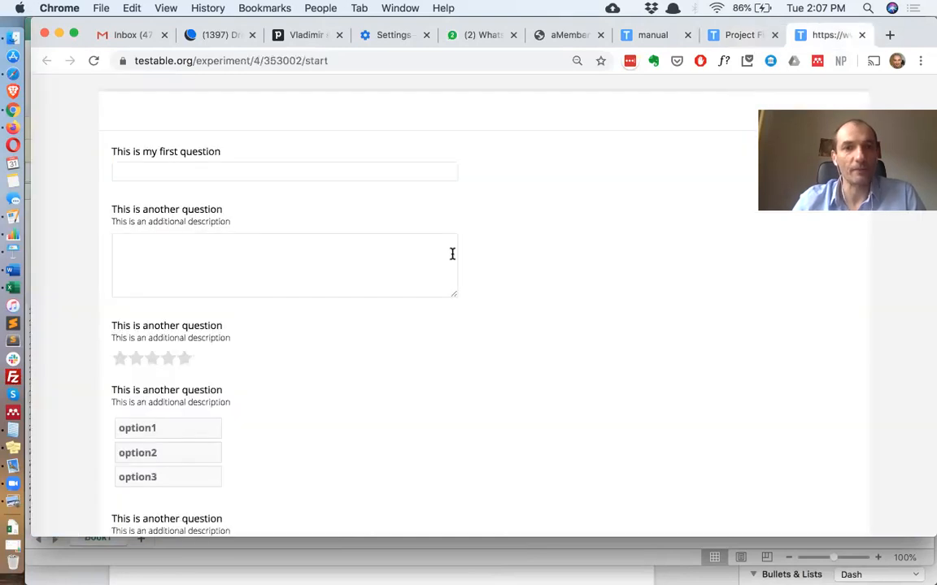
Try the first questions by focusing the text box and comment field and giving five stars
{"action": "left_click", "coordinate": [297, 167]}
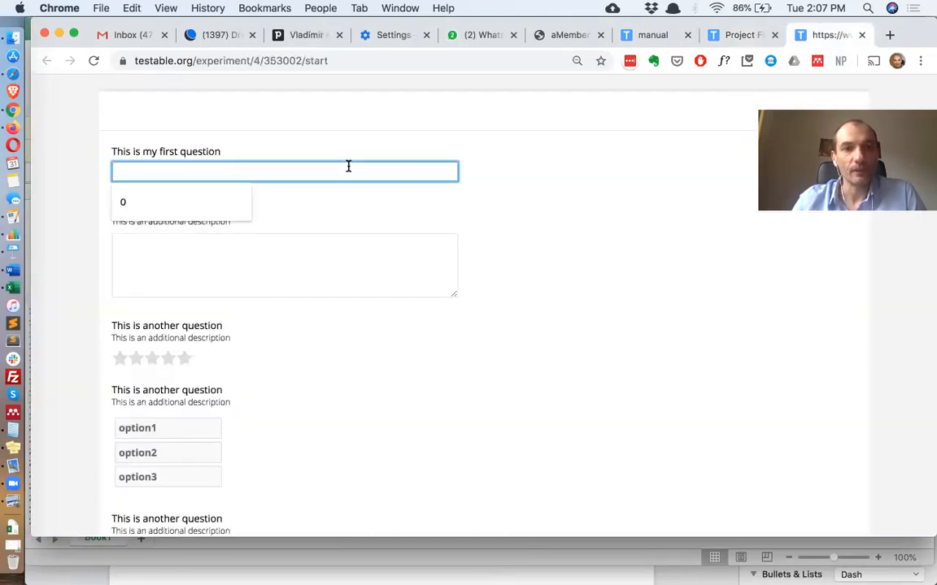
{"action": "left_click", "coordinate": [476, 252]}
{"action": "left_click", "coordinate": [363, 277]}
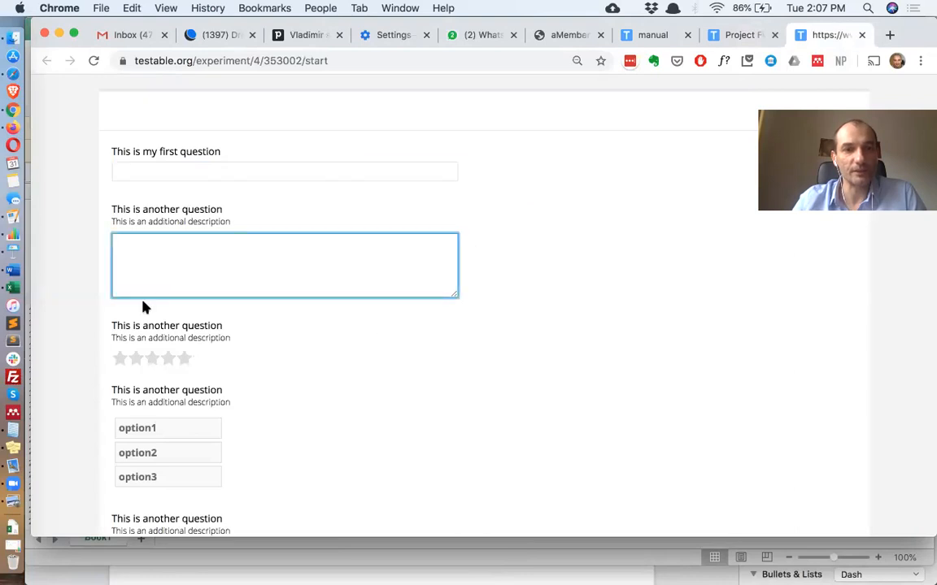
{"action": "scroll", "coordinate": [163, 305], "scroll_direction": "down", "scroll_amount": 2}
{"action": "left_click", "coordinate": [183, 300]}
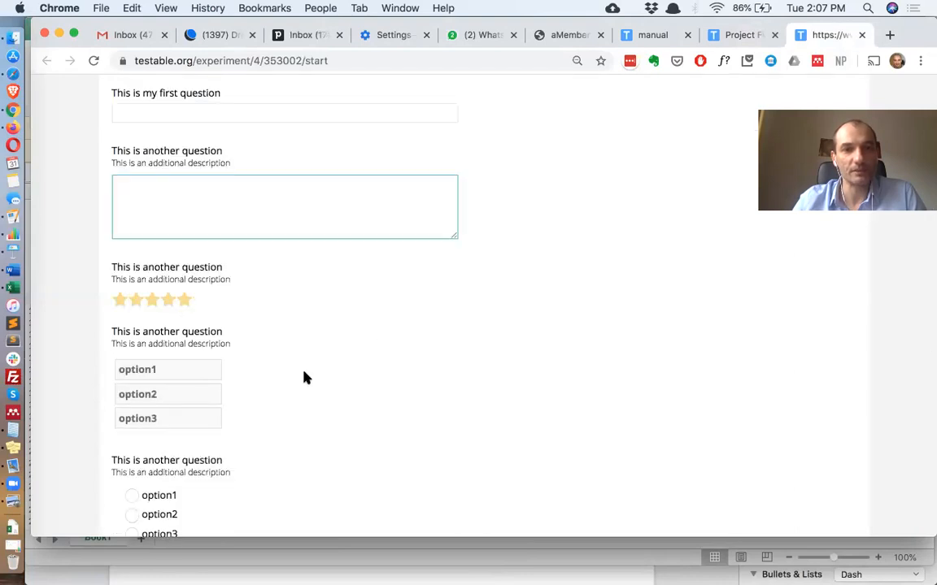
{"action": "scroll", "coordinate": [181, 351], "scroll_direction": "down", "scroll_amount": 2}
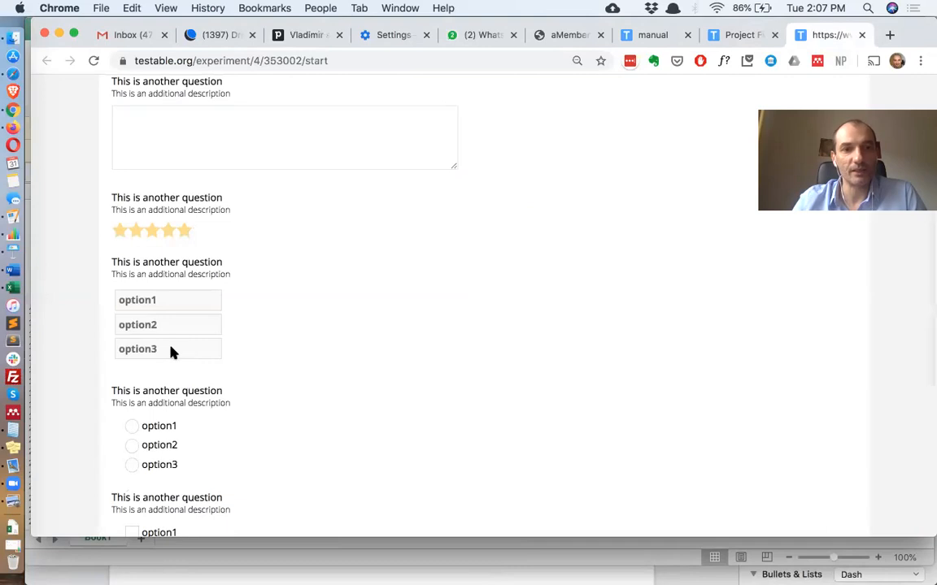
Drag option3 to the top of the rank question's list
{"action": "left_click_drag", "start_coordinate": [173, 334], "coordinate": [173, 296]}
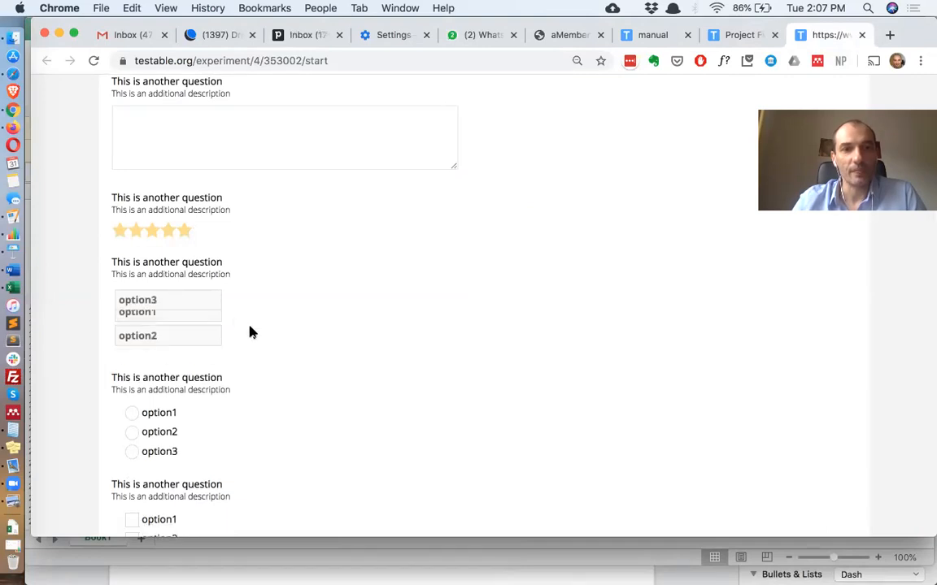
{"action": "scroll", "coordinate": [251, 332], "scroll_direction": "down", "scroll_amount": 3}
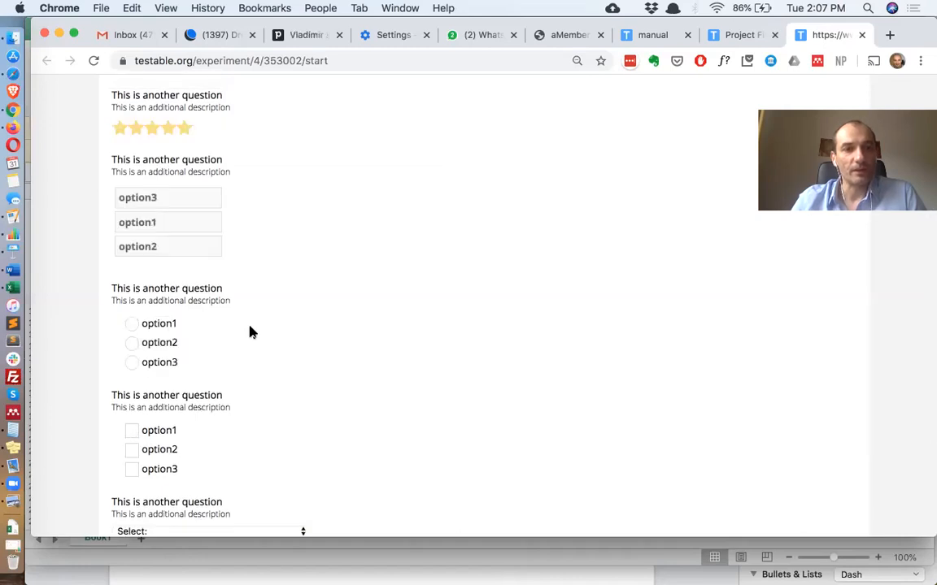
{"action": "scroll", "coordinate": [249, 330], "scroll_direction": "down", "scroll_amount": 1}
Select option3 in the radio question and tick all three checkboxes
{"action": "left_click", "coordinate": [133, 288]}
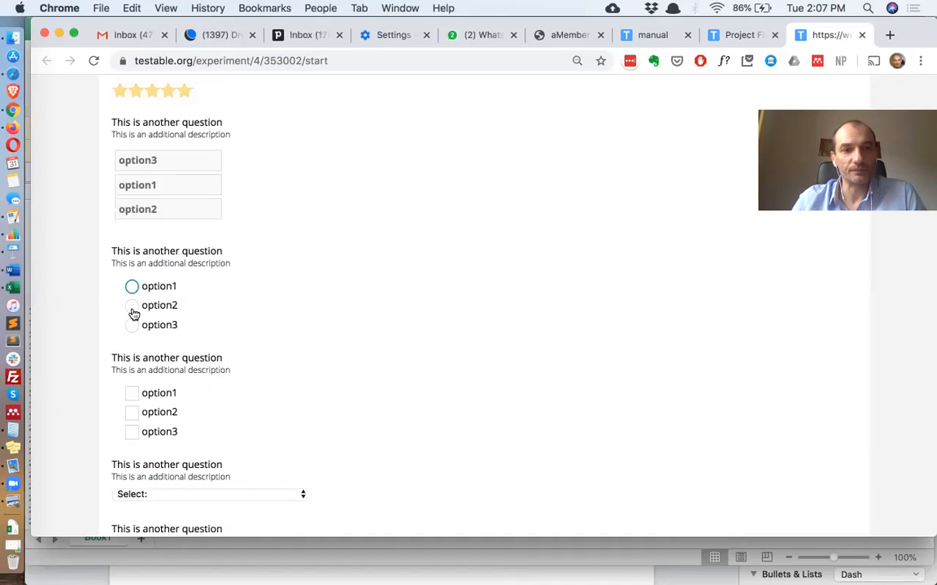
{"action": "left_click", "coordinate": [132, 326]}
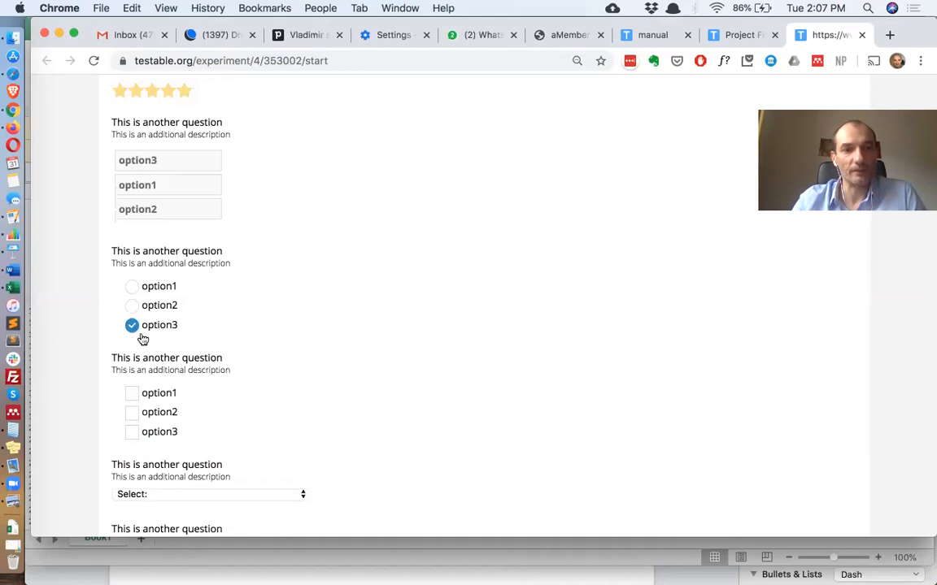
{"action": "scroll", "coordinate": [142, 339], "scroll_direction": "down", "scroll_amount": 2}
{"action": "left_click", "coordinate": [132, 333]}
{"action": "left_click", "coordinate": [132, 351]}
{"action": "left_click", "coordinate": [131, 371]}
Choose option2 in the dropdown question of the survey preview
{"action": "scroll", "coordinate": [244, 357], "scroll_direction": "down", "scroll_amount": 3}
{"action": "left_click", "coordinate": [244, 356]}
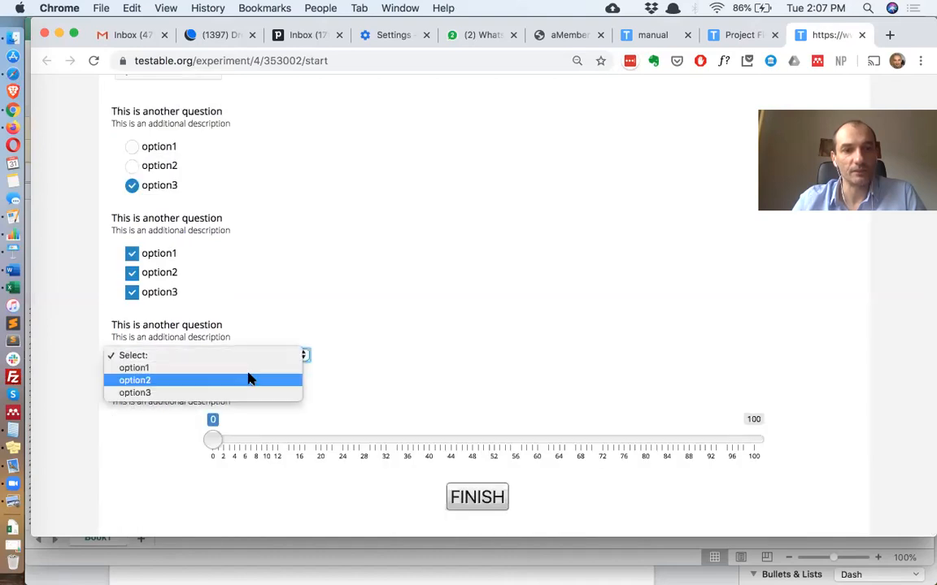
{"action": "left_click", "coordinate": [203, 379]}
Move the slider question's handle to about 59
{"action": "left_click_drag", "start_coordinate": [212, 442], "coordinate": [456, 442]}
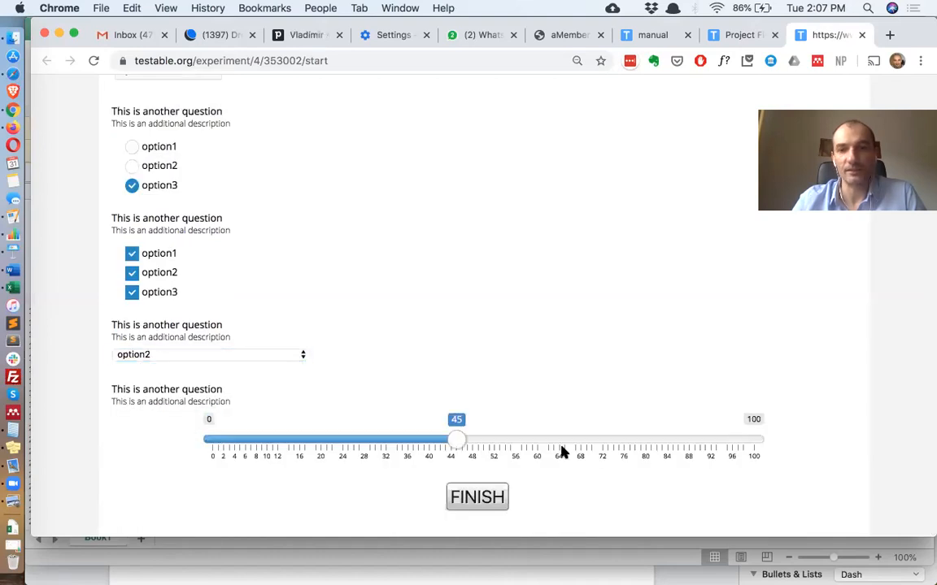
{"action": "left_click", "coordinate": [704, 445]}
{"action": "left_click_drag", "start_coordinate": [742, 447], "coordinate": [340, 469]}
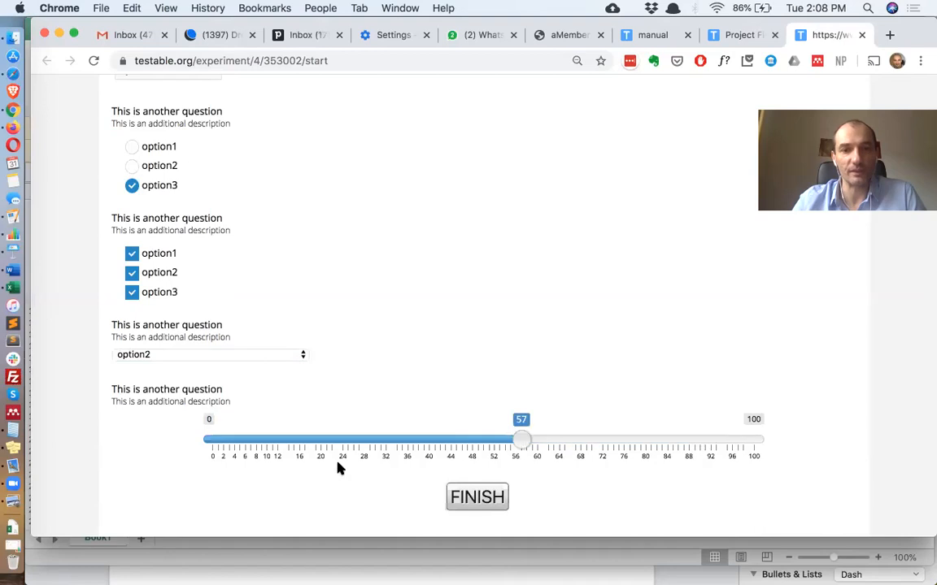
{"action": "left_click_drag", "start_coordinate": [480, 468], "coordinate": [528, 471]}
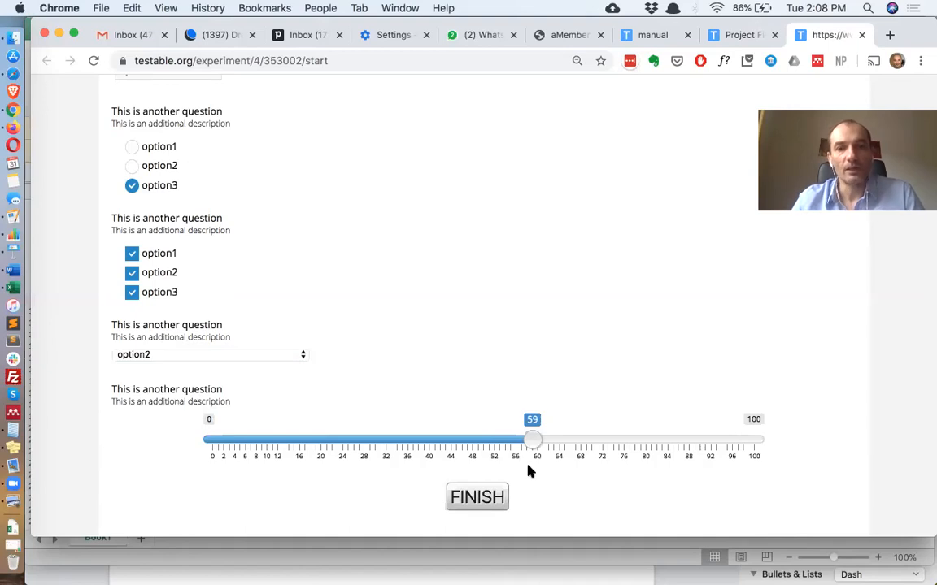
Return to the spreadsheet and add a responseOther column header in F1
{"action": "key", "text": "super+Tab"}
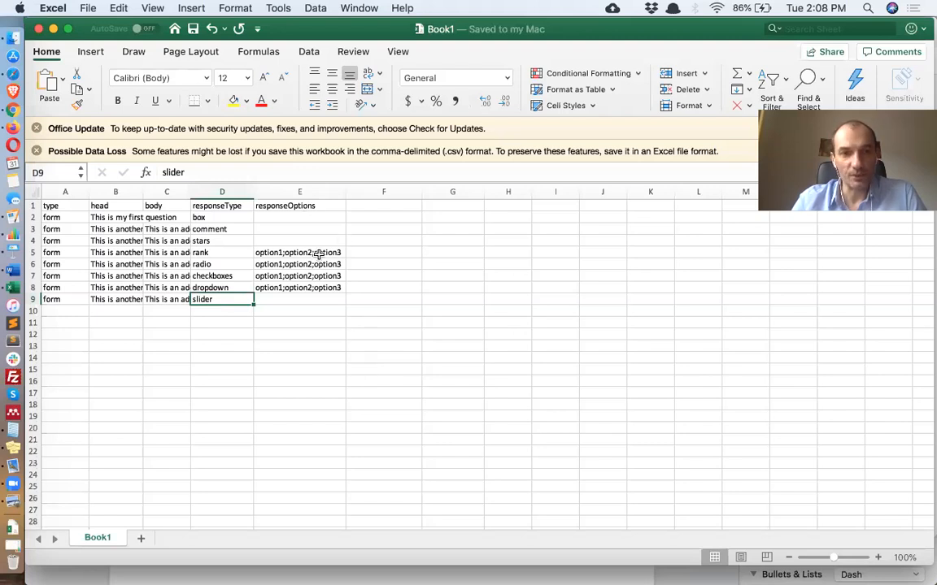
{"action": "left_click_drag", "start_coordinate": [317, 253], "coordinate": [323, 282]}
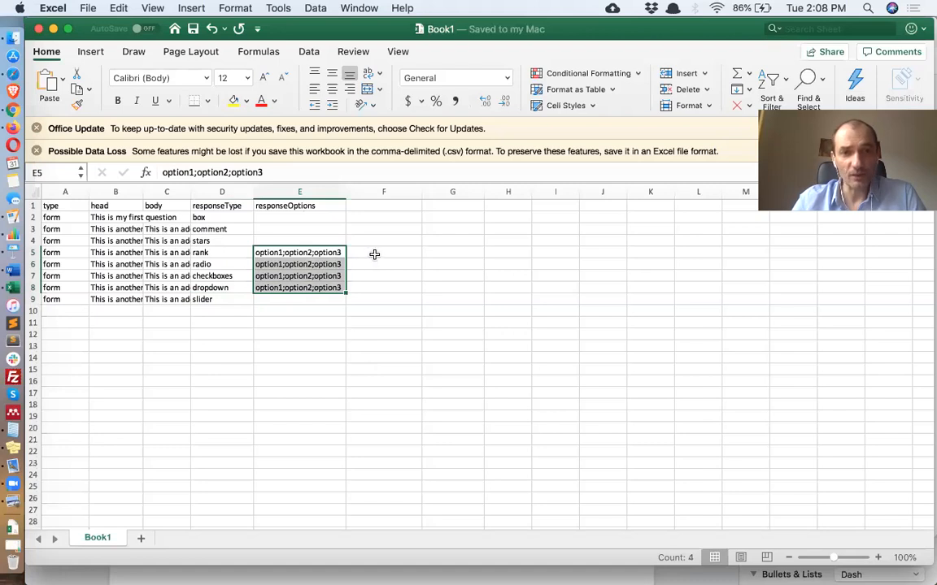
{"action": "left_click", "coordinate": [374, 254]}
{"action": "left_click", "coordinate": [382, 264]}
{"action": "left_click", "coordinate": [383, 204]}
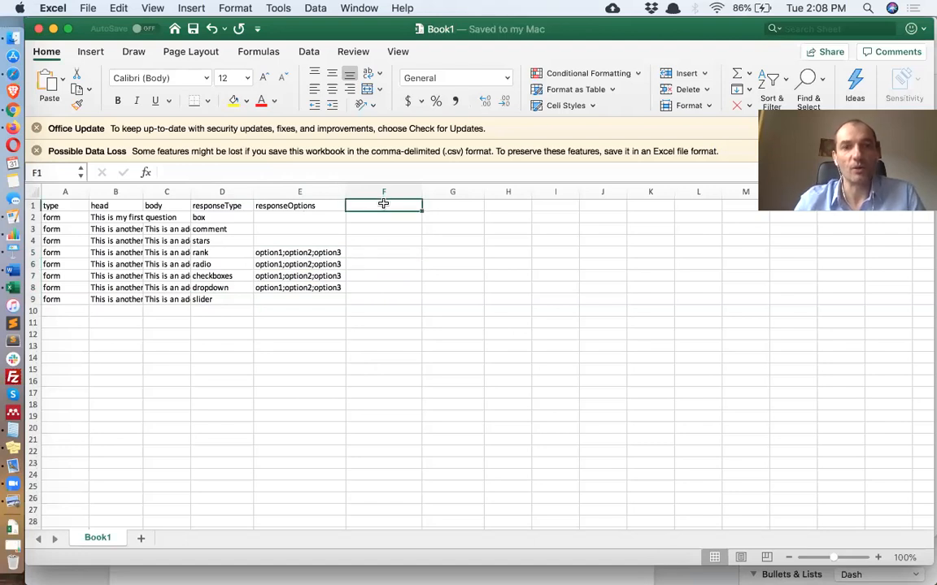
{"action": "type", "text": "re"}
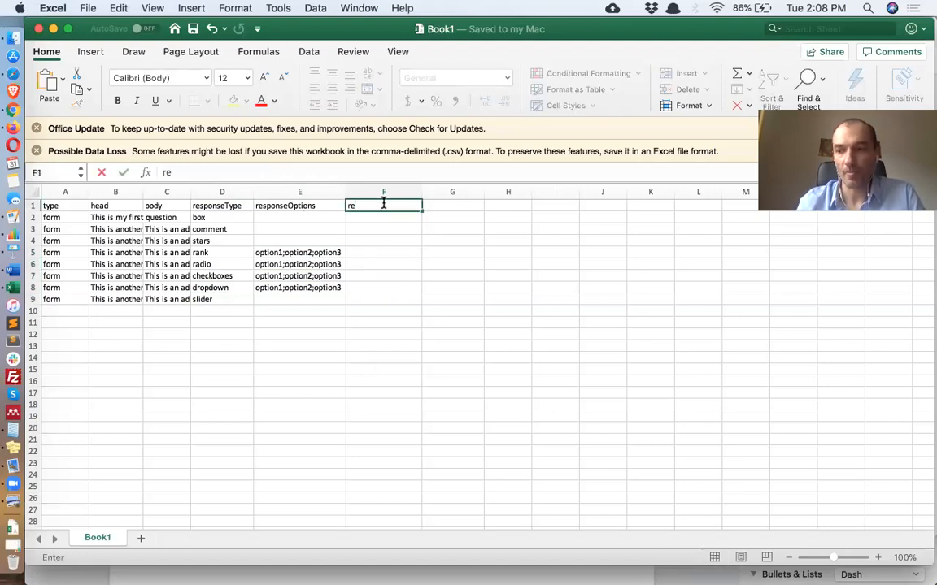
{"action": "type", "text": "sp"}
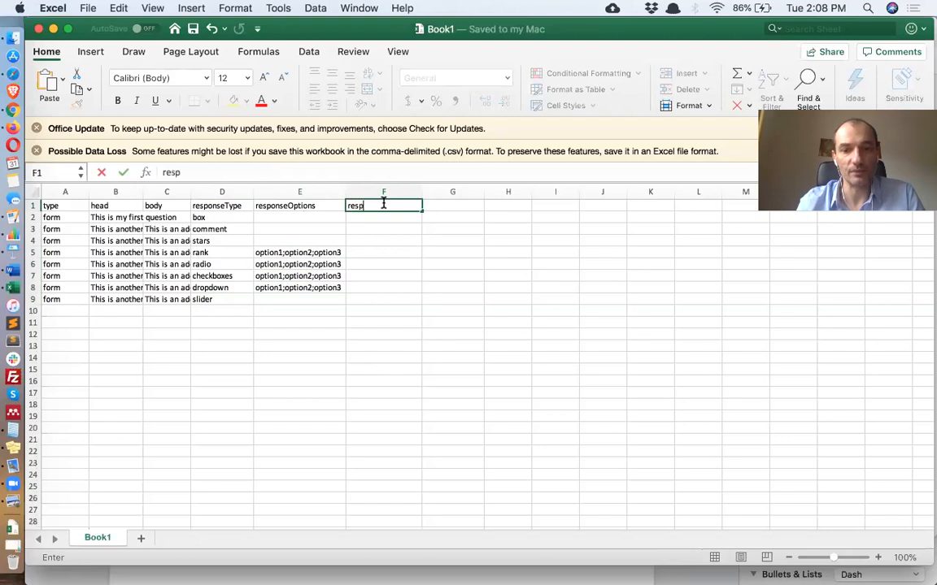
{"action": "type", "text": "onseOther"}
{"action": "key", "text": "Return"}
{"action": "key", "text": "Return"}
{"action": "key", "text": "Return"}
{"action": "key", "text": "Return"}
{"action": "key", "text": "Return"}
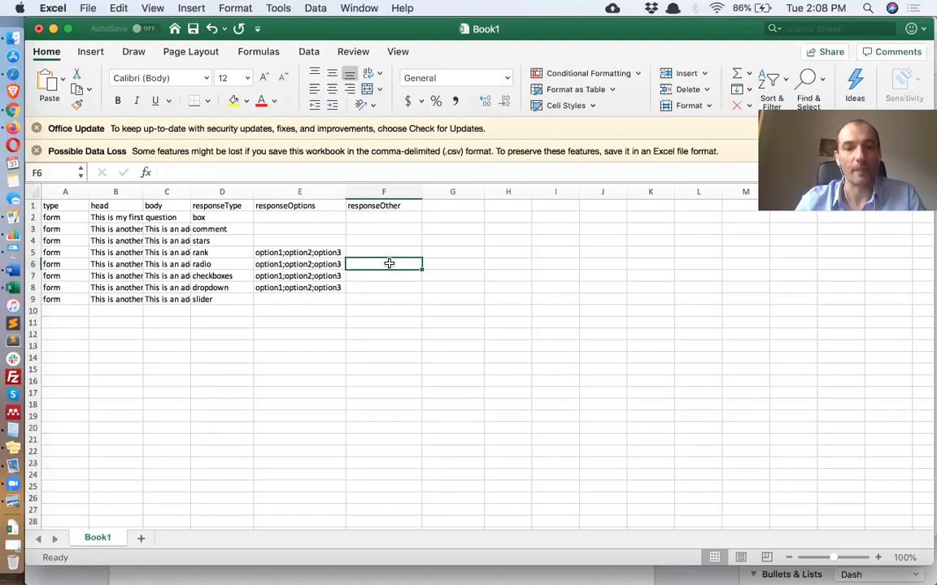
Enter "Select smth else" as the responseOther value for the radio question row
{"action": "type", "text": "Slect\\"}
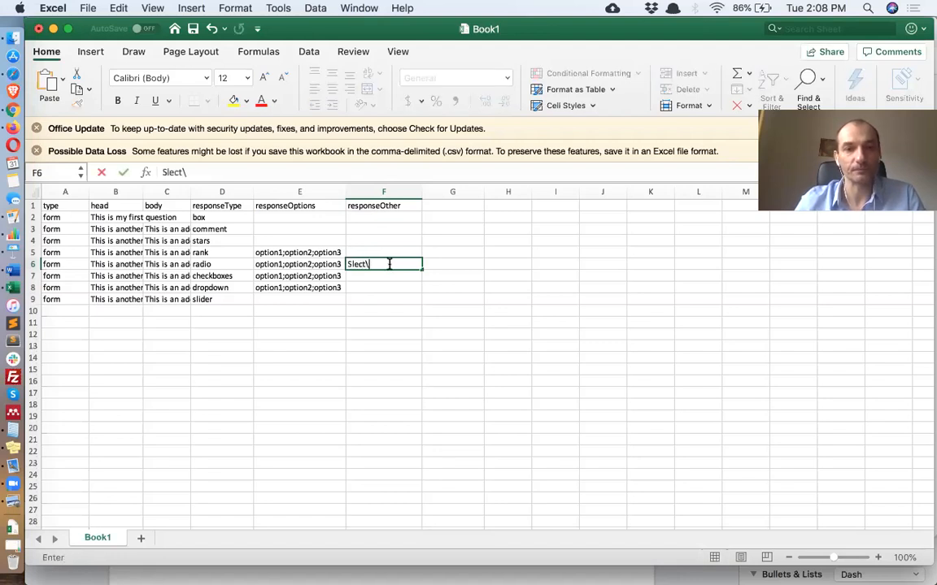
{"action": "key", "text": "BackSpace"}
{"action": "key", "text": "BackSpace"}
{"action": "key", "text": "BackSpace"}
{"action": "key", "text": "BackSpace"}
{"action": "key", "text": "BackSpace"}
{"action": "type", "text": "elect smth else"}
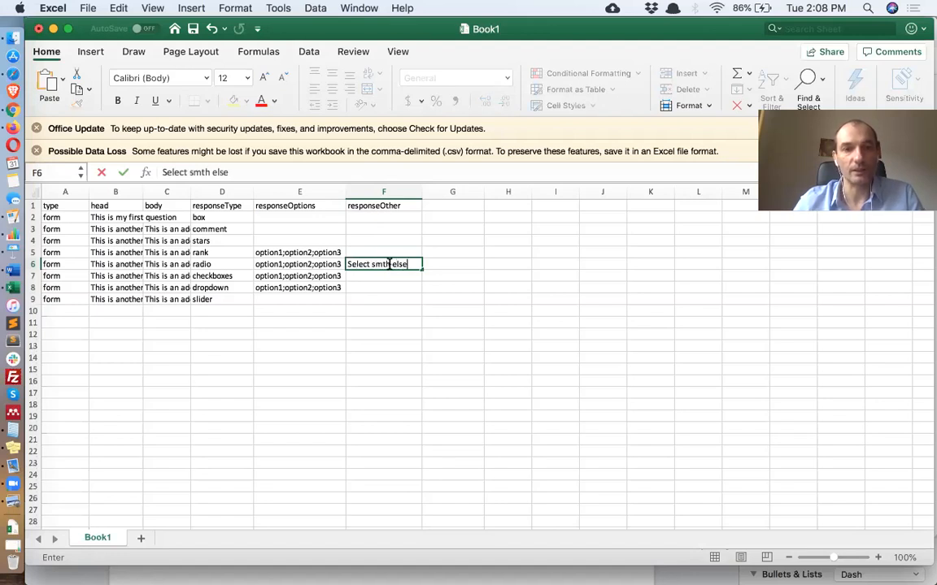
{"action": "key", "text": "Return"}
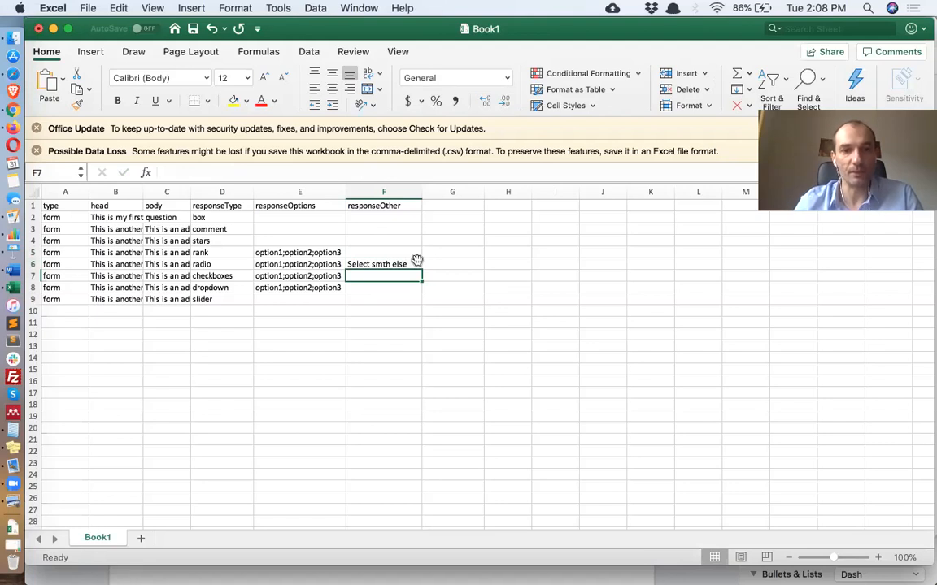
Add a responseOptionsRandom column with 1 for the checkboxes and dropdown rows
{"action": "left_click", "coordinate": [458, 205]}
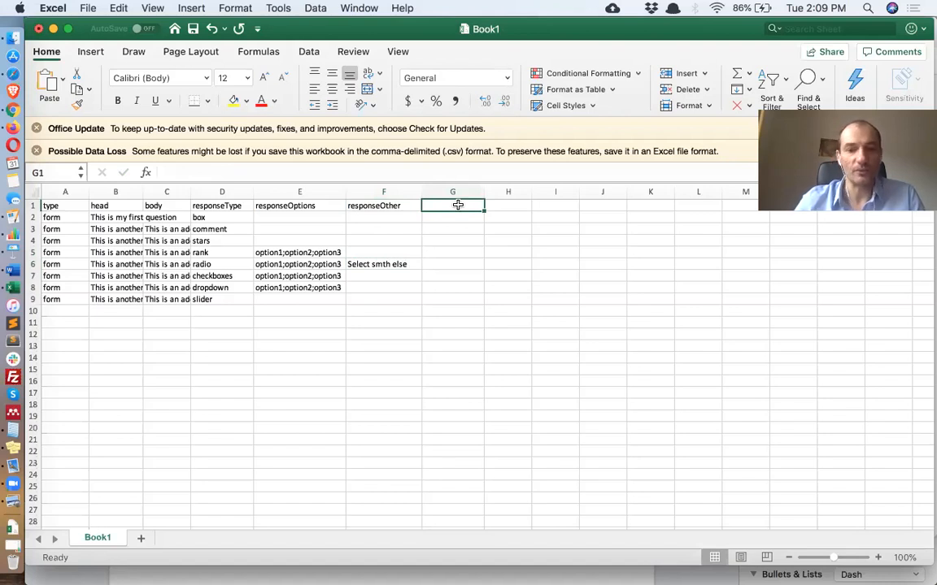
{"action": "type", "text": "response"}
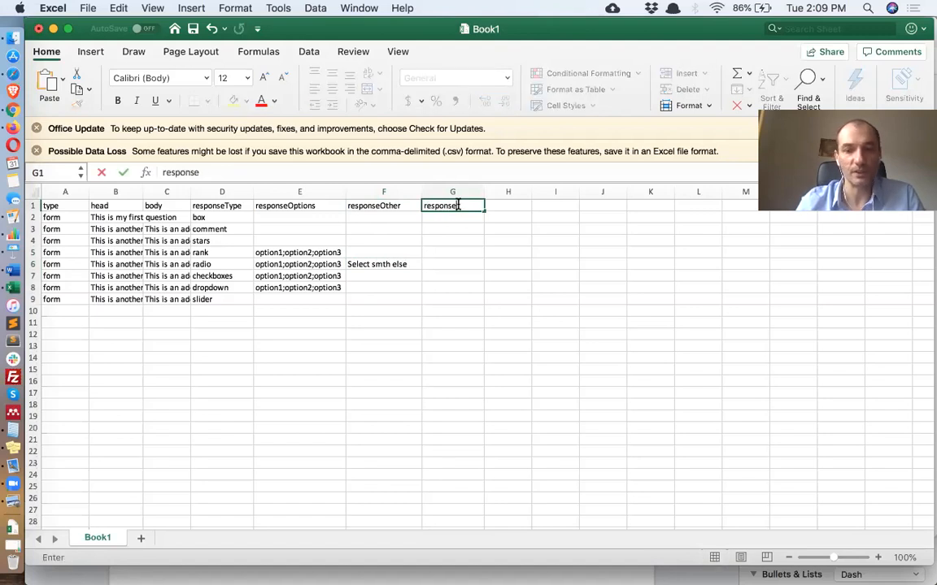
{"action": "type", "text": "Option"}
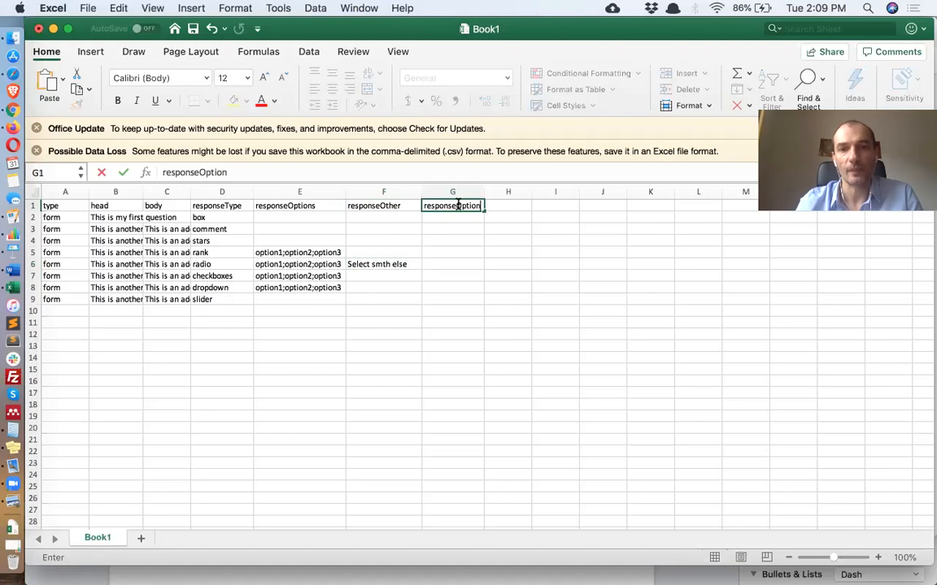
{"action": "type", "text": "sRandom"}
{"action": "key", "text": "Return"}
{"action": "key", "text": "Return"}
{"action": "key", "text": "Return"}
{"action": "key", "text": "Return"}
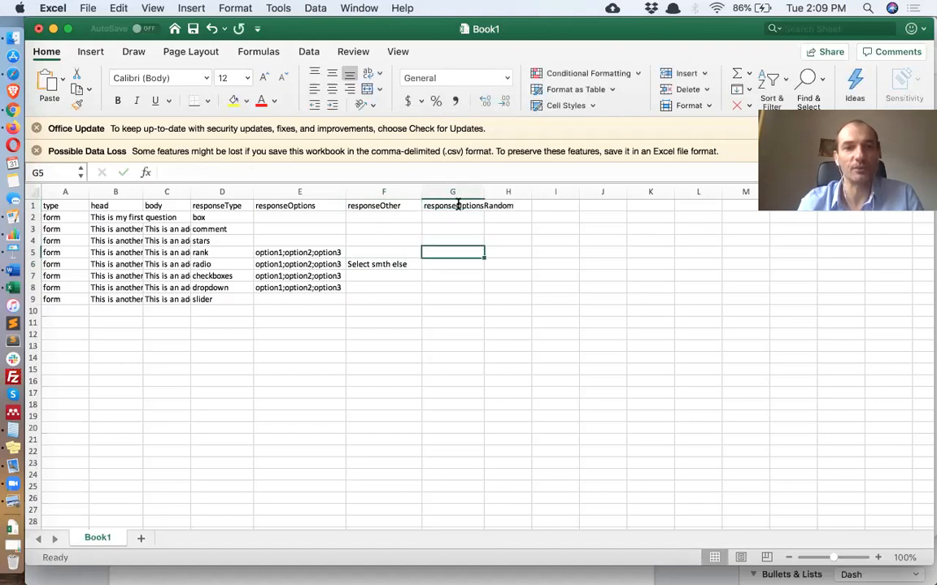
{"action": "key", "text": "Return"}
{"action": "key", "text": "Return"}
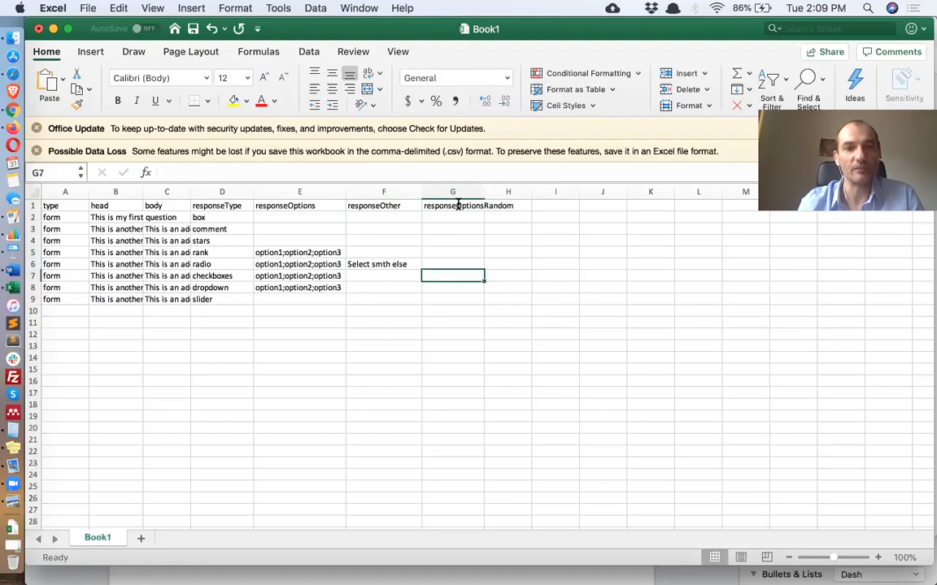
{"action": "type", "text": "1"}
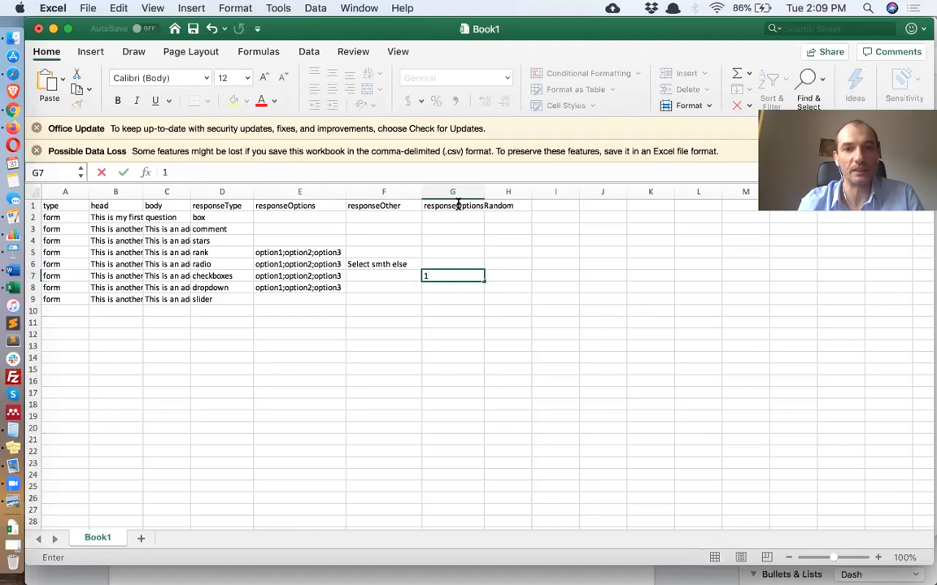
{"action": "key", "text": "Return"}
{"action": "type", "text": "1"}
{"action": "key", "text": "Return"}
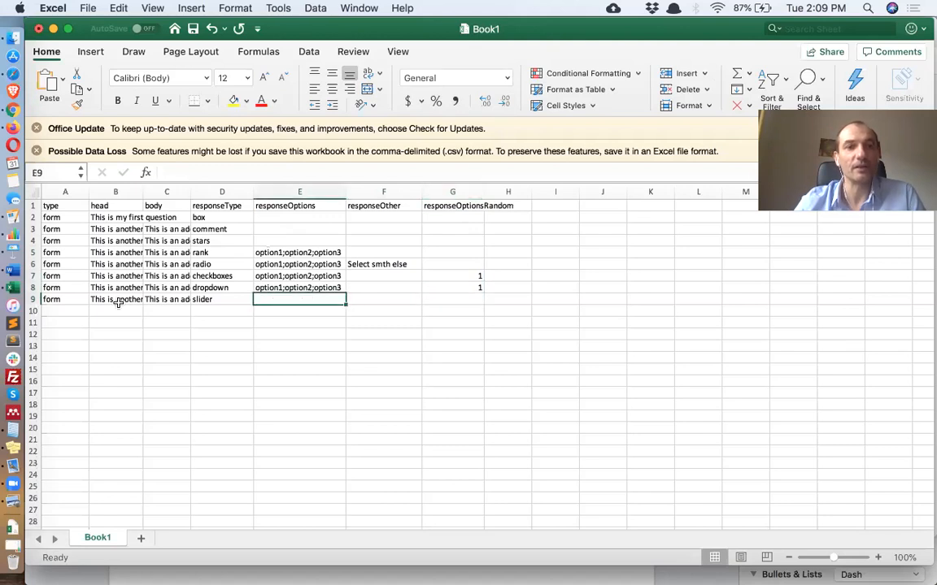
Duplicate the slider row into row 10
{"action": "left_click", "coordinate": [34, 300]}
{"action": "key", "text": "super+c"}
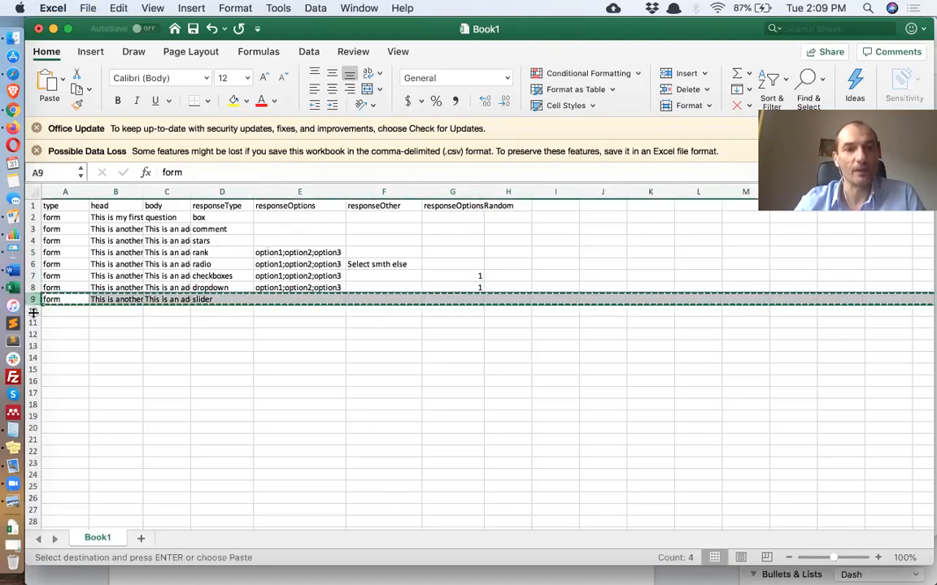
{"action": "left_click", "coordinate": [33, 311]}
{"action": "key", "text": "super+v"}
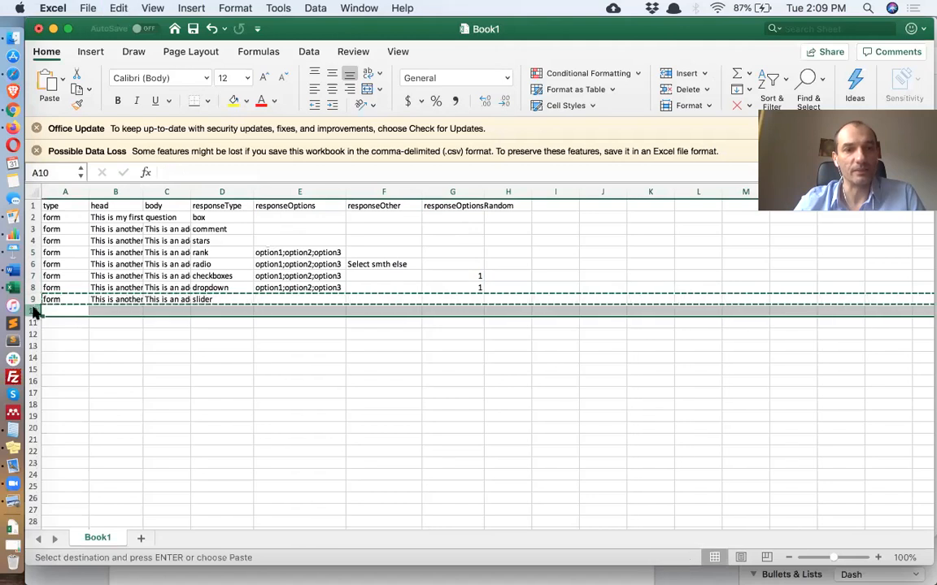
Set the new slider row's responseOptions to 1_7_2
{"action": "left_click", "coordinate": [309, 312]}
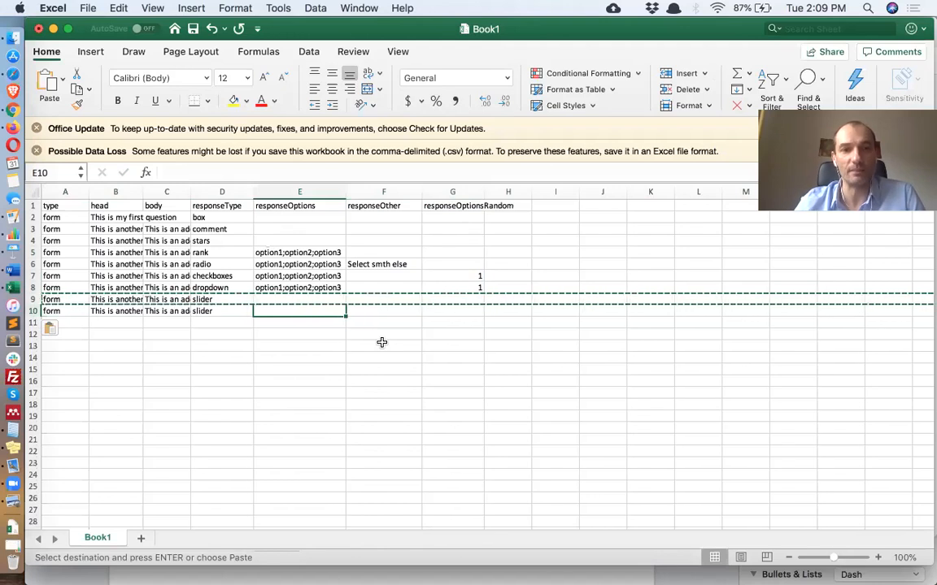
{"action": "left_click", "coordinate": [239, 170]}
{"action": "type", "text": "1_7_1"}
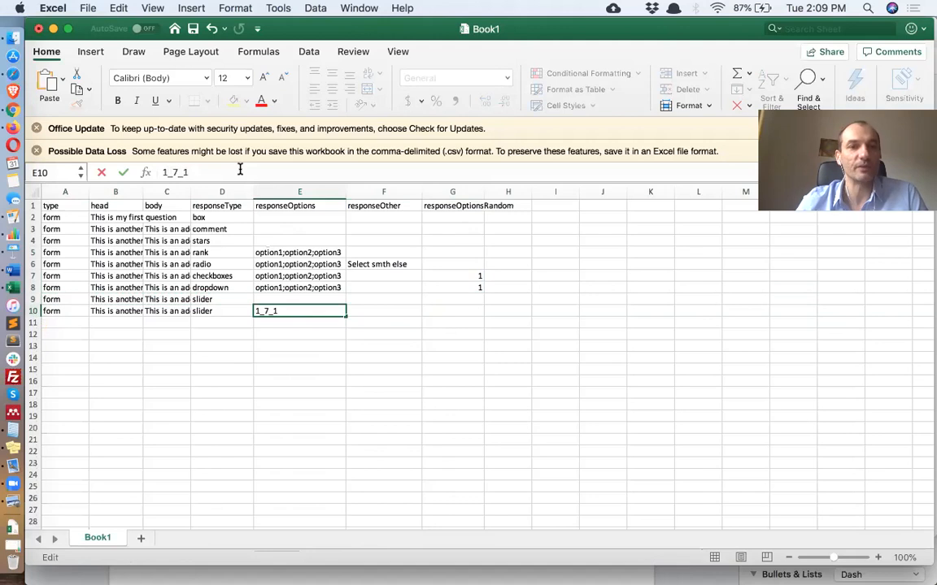
{"action": "key", "text": "BackSpace"}
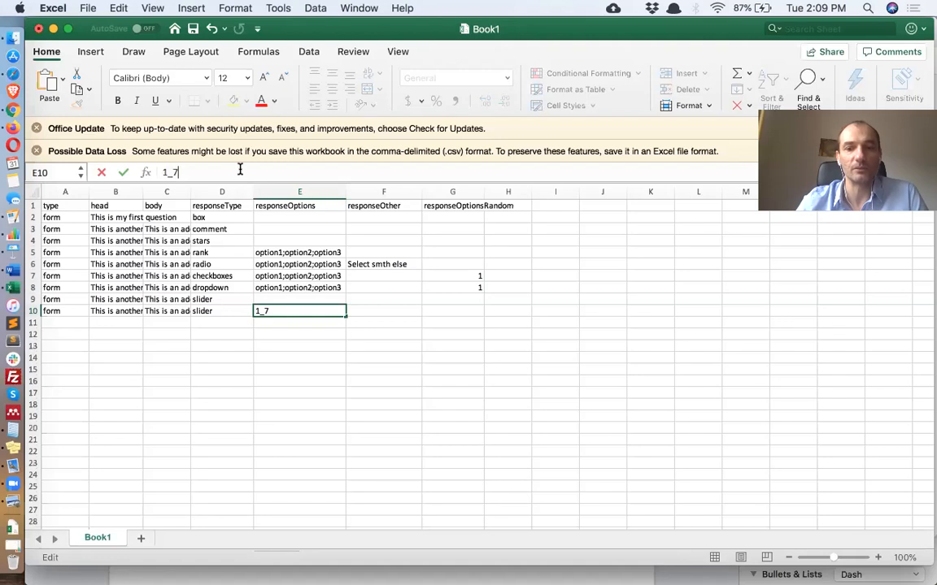
{"action": "type", "text": "_"}
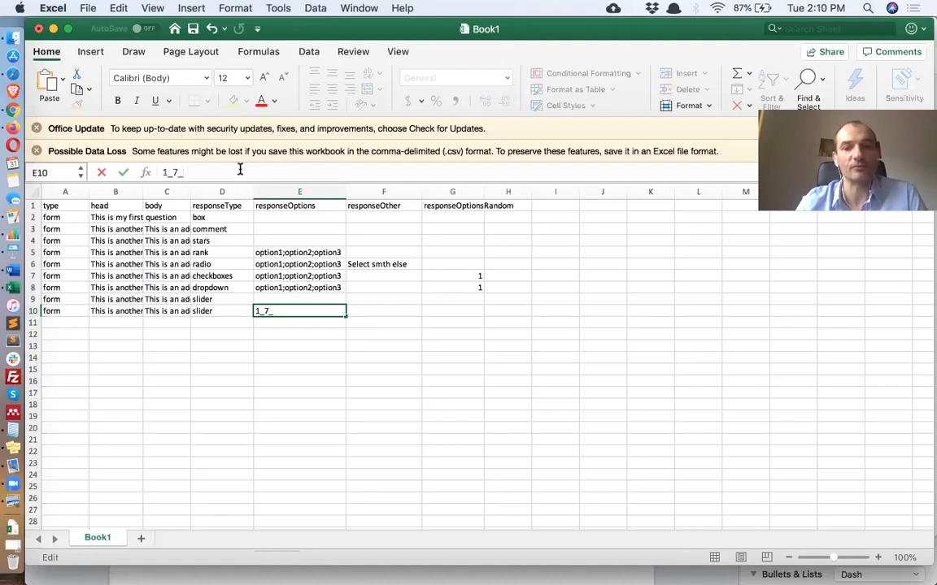
{"action": "type", "text": "2"}
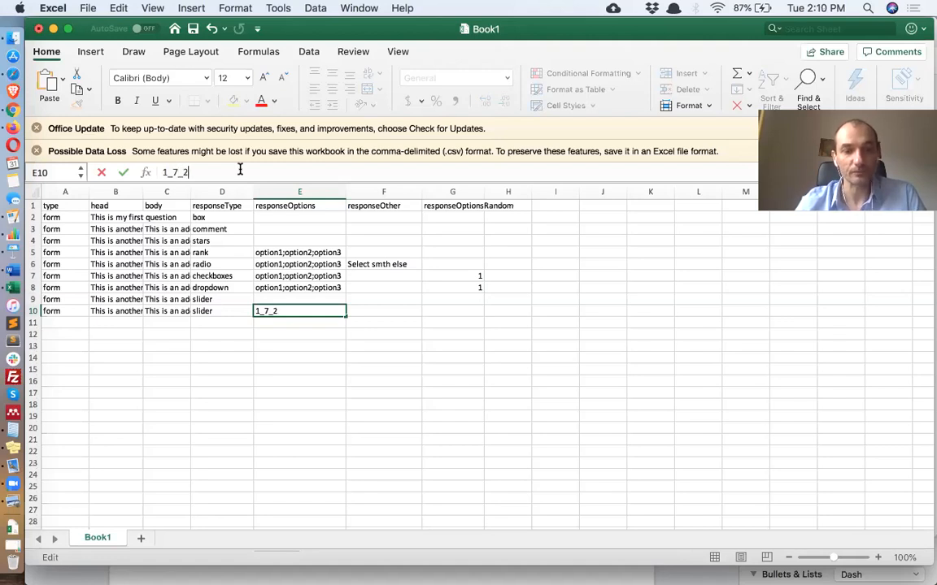
{"action": "key", "text": "Return"}
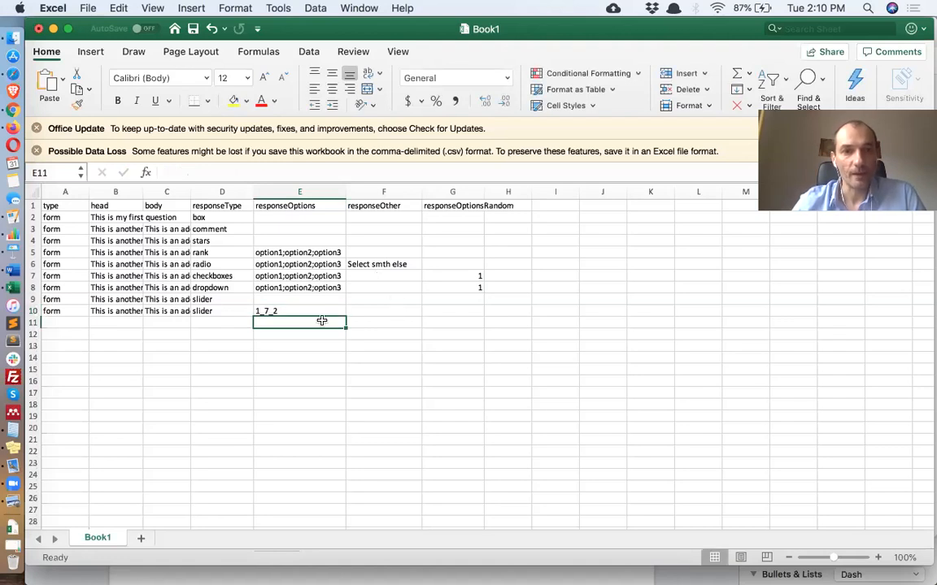
Save the sheet and upload it as the Demo Survey project's trial file
{"action": "key", "text": "super+s"}
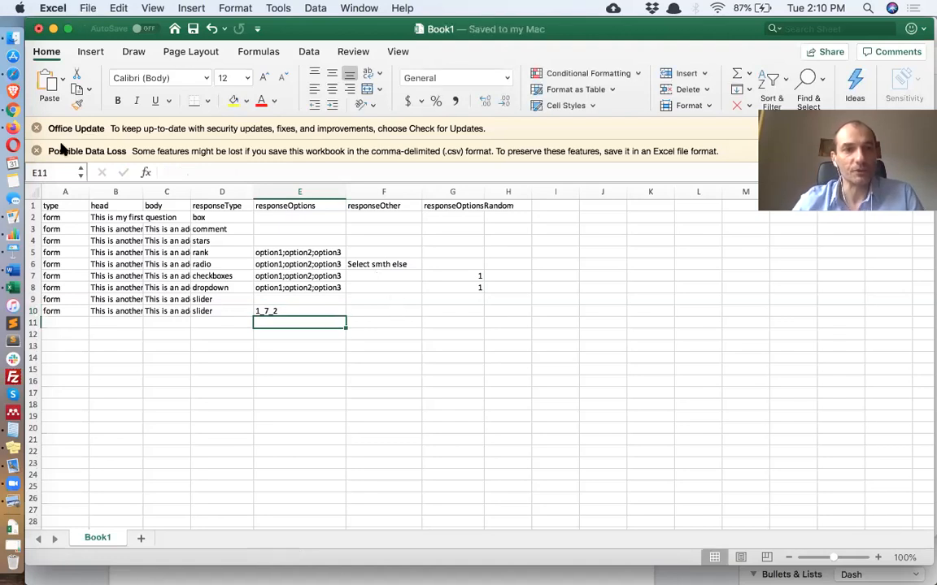
{"action": "left_click", "coordinate": [16, 113]}
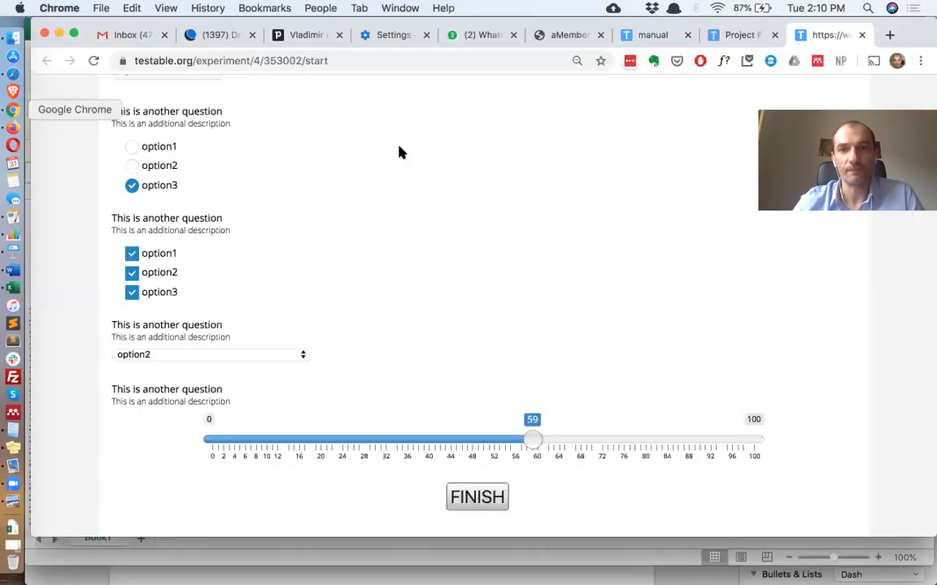
{"action": "left_click", "coordinate": [736, 34]}
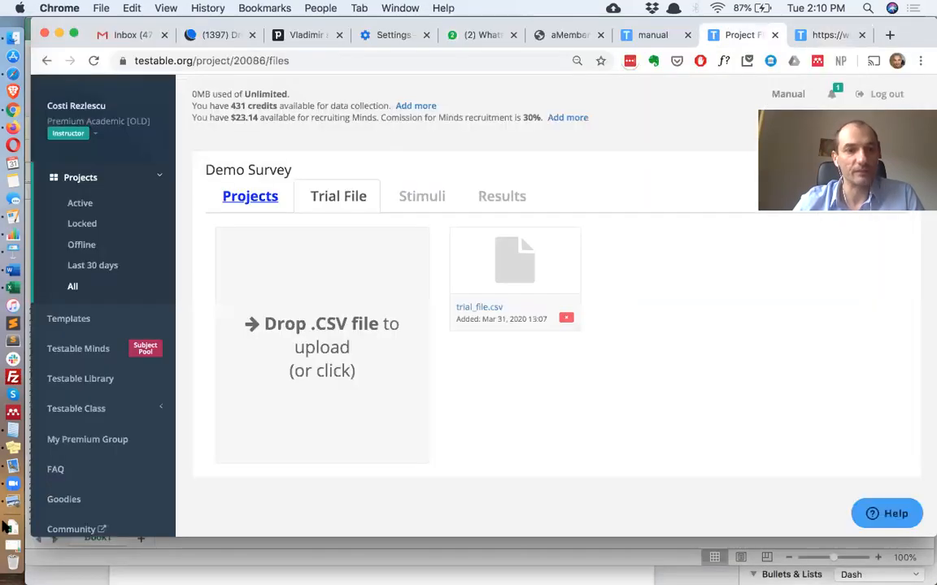
{"action": "left_click", "coordinate": [13, 528]}
{"action": "left_click_drag", "start_coordinate": [95, 148], "coordinate": [318, 339]}
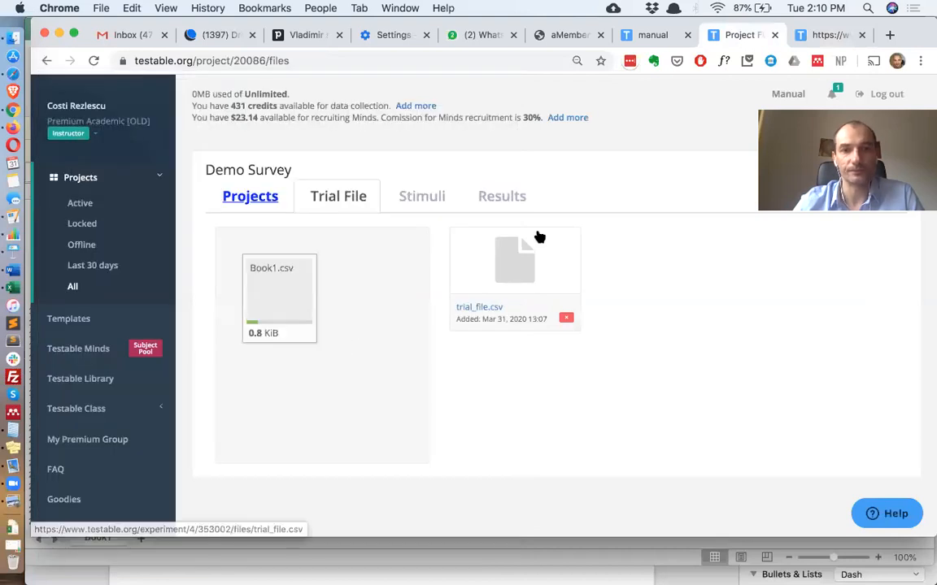
Reload the experiment preview and scroll through the updated survey questions
{"action": "left_click", "coordinate": [825, 35]}
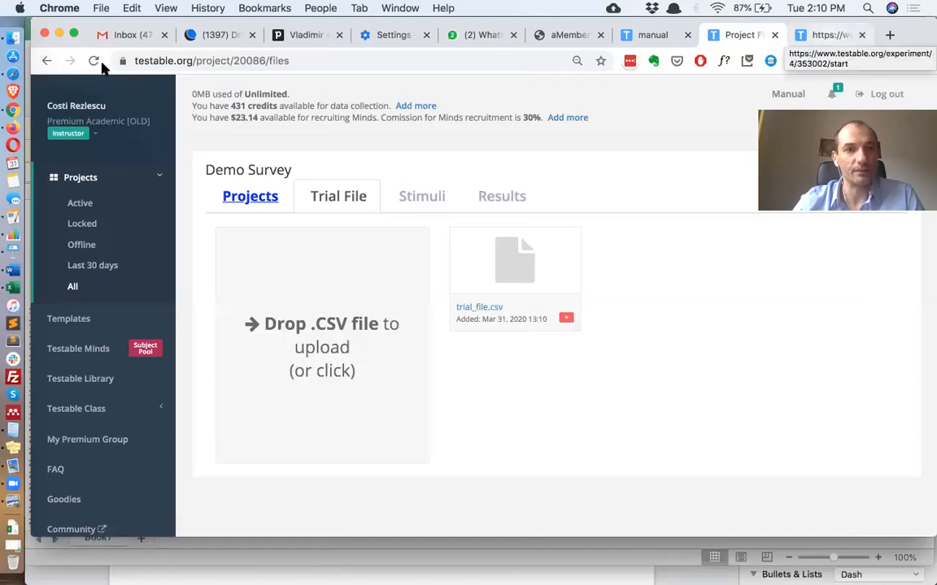
{"action": "left_click", "coordinate": [94, 61]}
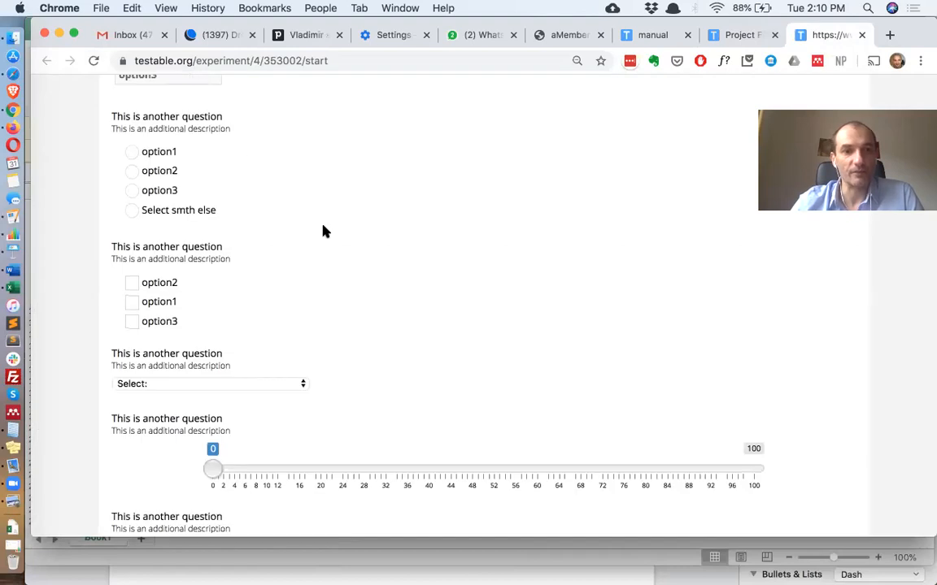
{"action": "scroll", "coordinate": [324, 232], "scroll_direction": "down", "scroll_amount": 3}
{"action": "scroll", "coordinate": [323, 231], "scroll_direction": "up", "scroll_amount": 10}
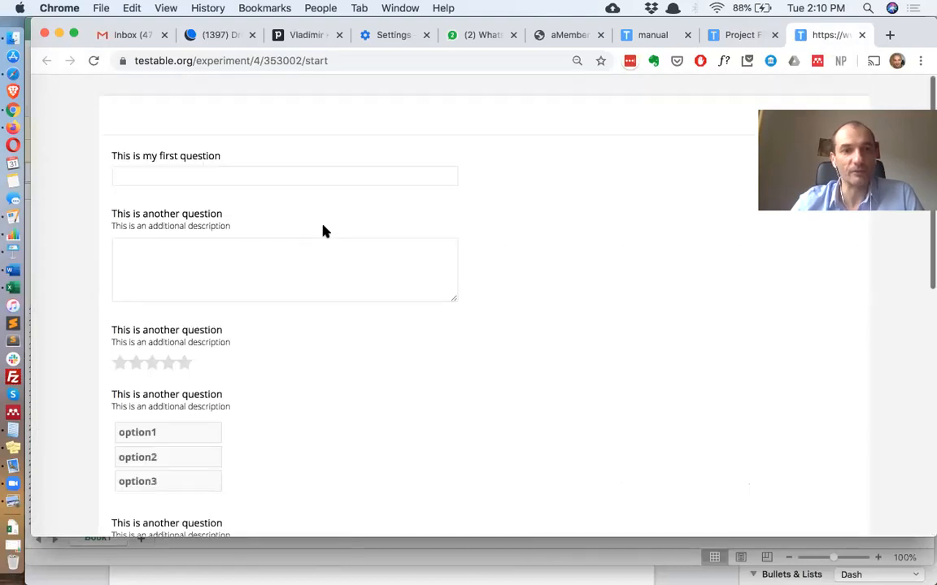
In the survey preview, choose the 'Select smth else' radio option and enter 'not in the list' in its text box
{"action": "scroll", "coordinate": [199, 226], "scroll_direction": "down", "scroll_amount": 2}
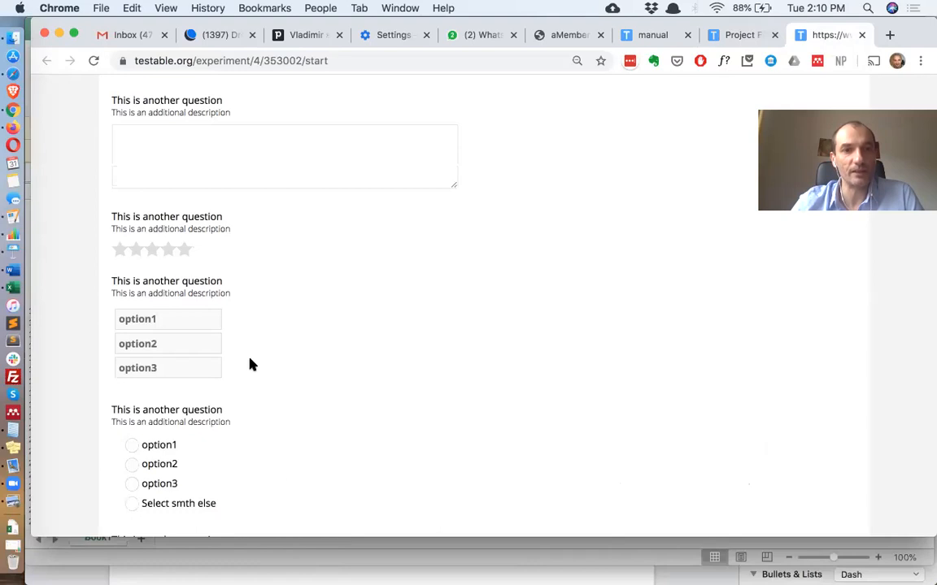
{"action": "scroll", "coordinate": [198, 292], "scroll_direction": "down", "scroll_amount": 7}
{"action": "scroll", "coordinate": [146, 225], "scroll_direction": "down", "scroll_amount": 1}
{"action": "left_click", "coordinate": [132, 204]}
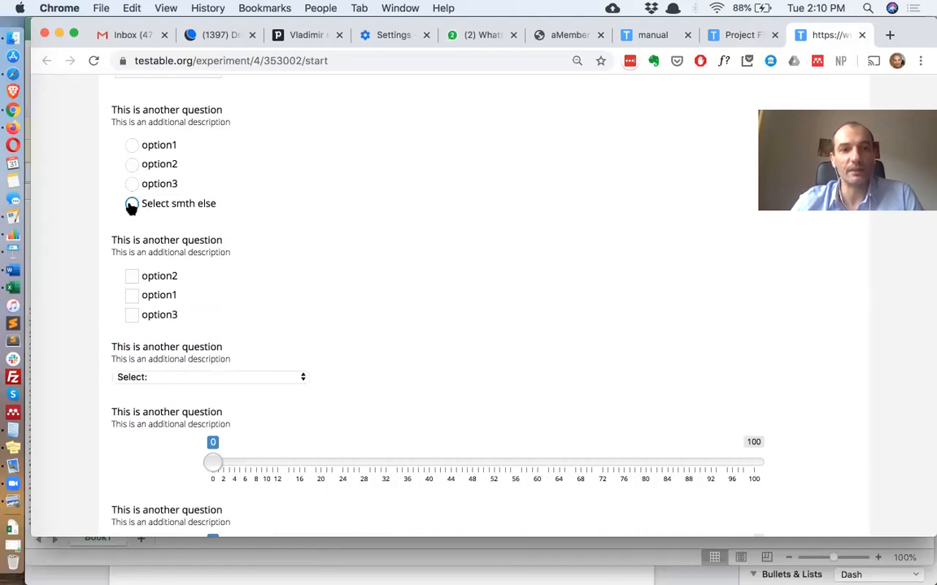
{"action": "left_click", "coordinate": [131, 204]}
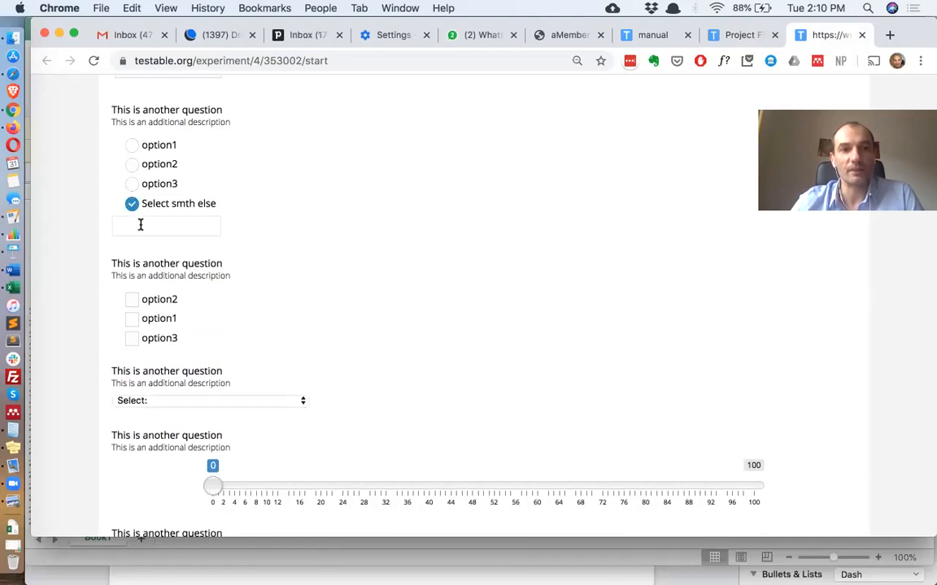
{"action": "left_click", "coordinate": [140, 225]}
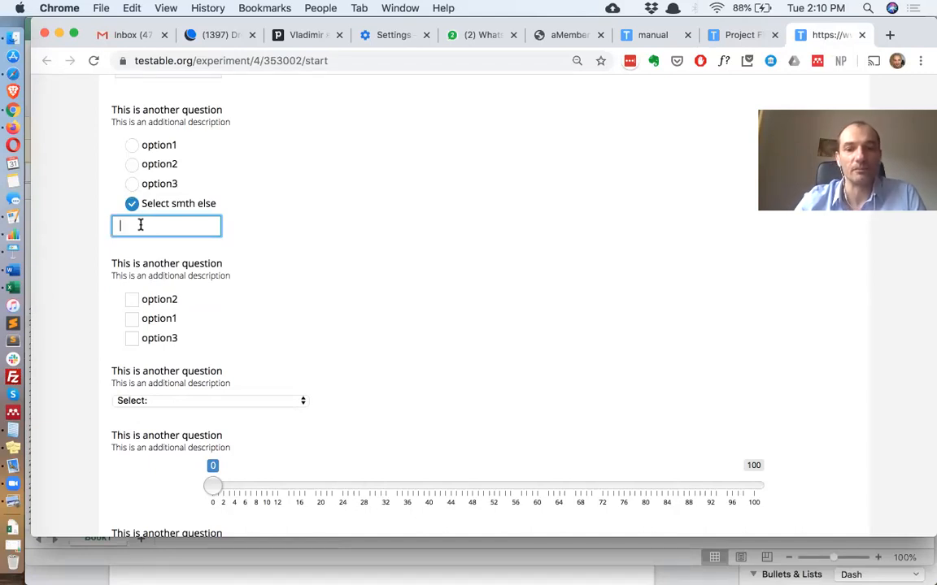
{"action": "type", "text": "not in the list"}
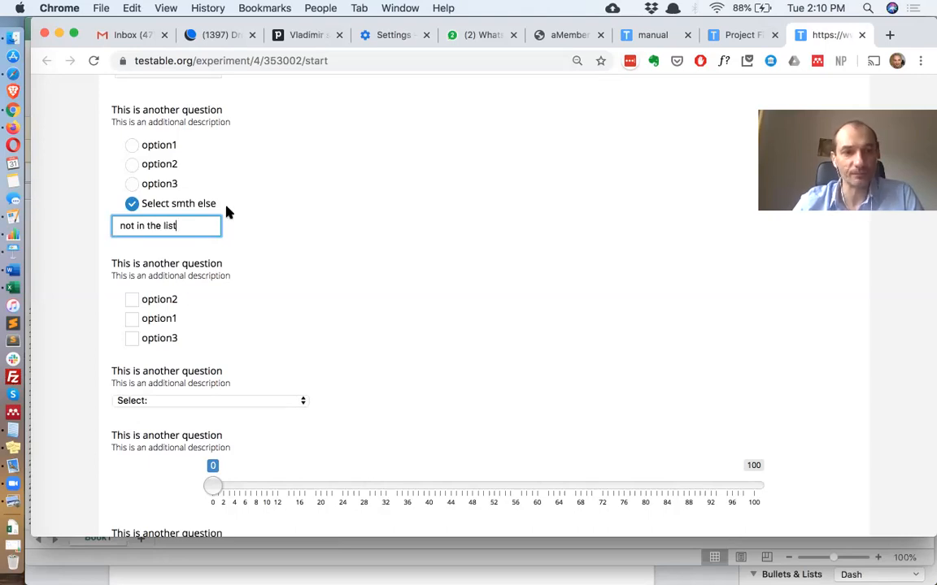
Open the dropdown question's option list and close it without choosing an option
{"action": "scroll", "coordinate": [241, 314], "scroll_direction": "down", "scroll_amount": 2}
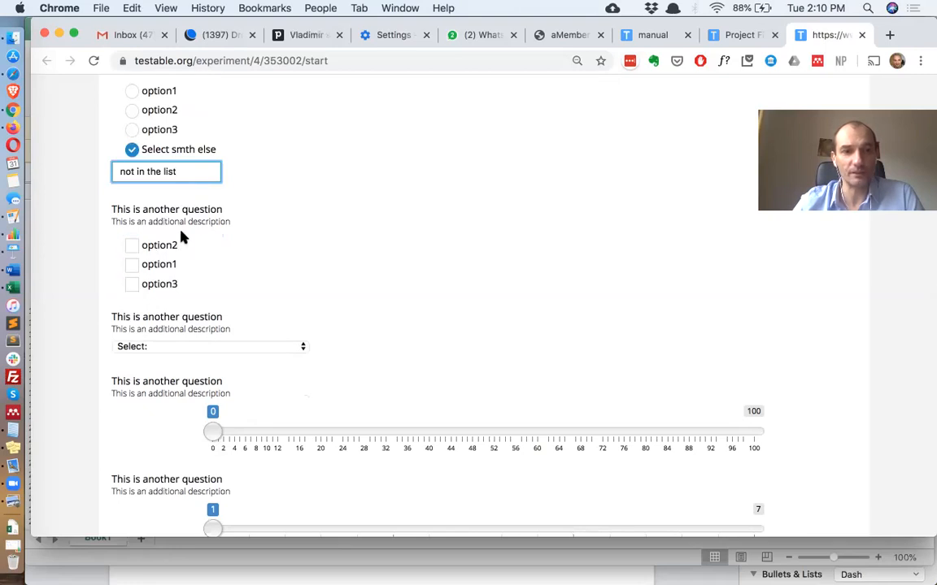
{"action": "left_click", "coordinate": [246, 349]}
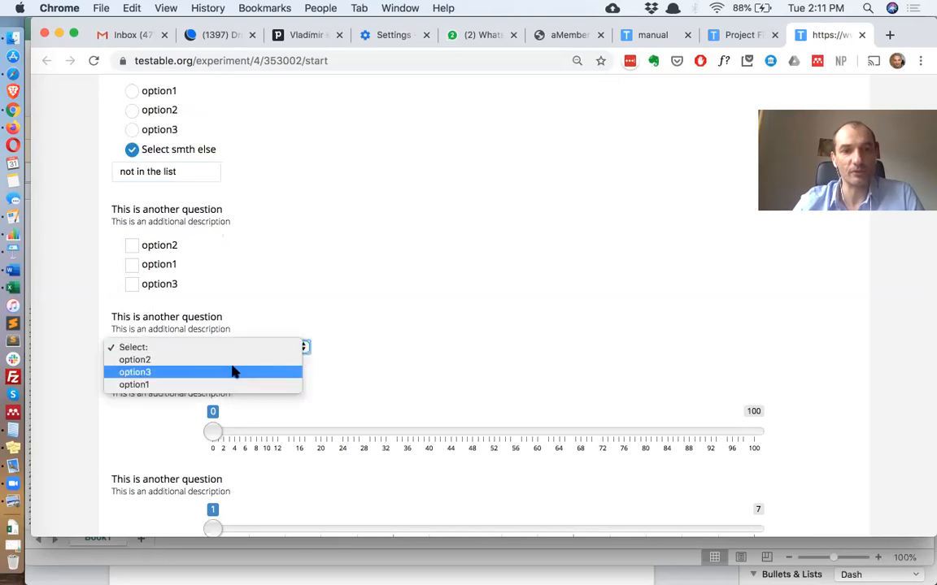
{"action": "left_click", "coordinate": [354, 313]}
Move the thumb of the 1-to-7 slider question to 7
{"action": "scroll", "coordinate": [245, 450], "scroll_direction": "down", "scroll_amount": 2}
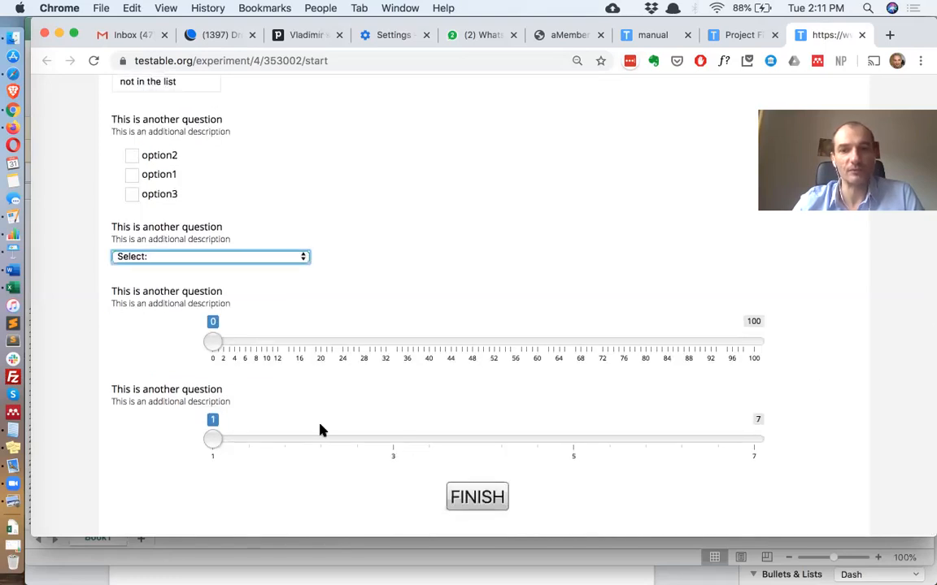
{"action": "left_click", "coordinate": [366, 445]}
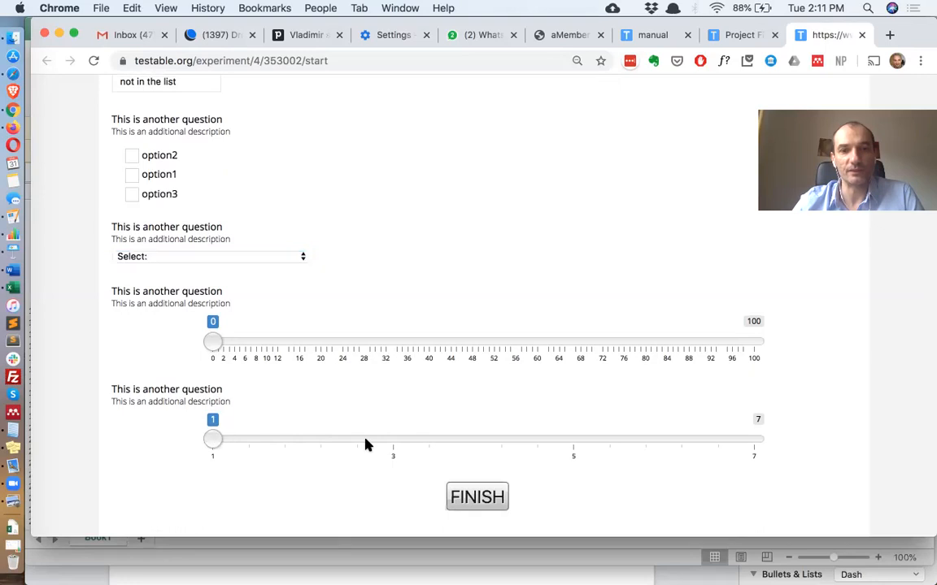
{"action": "left_click_drag", "start_coordinate": [366, 445], "coordinate": [566, 433]}
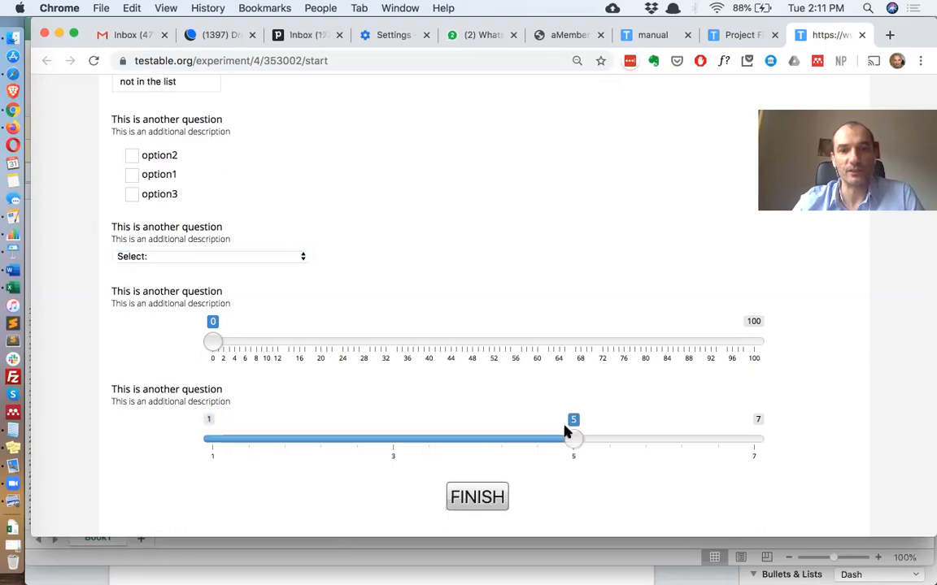
{"action": "left_click", "coordinate": [767, 425]}
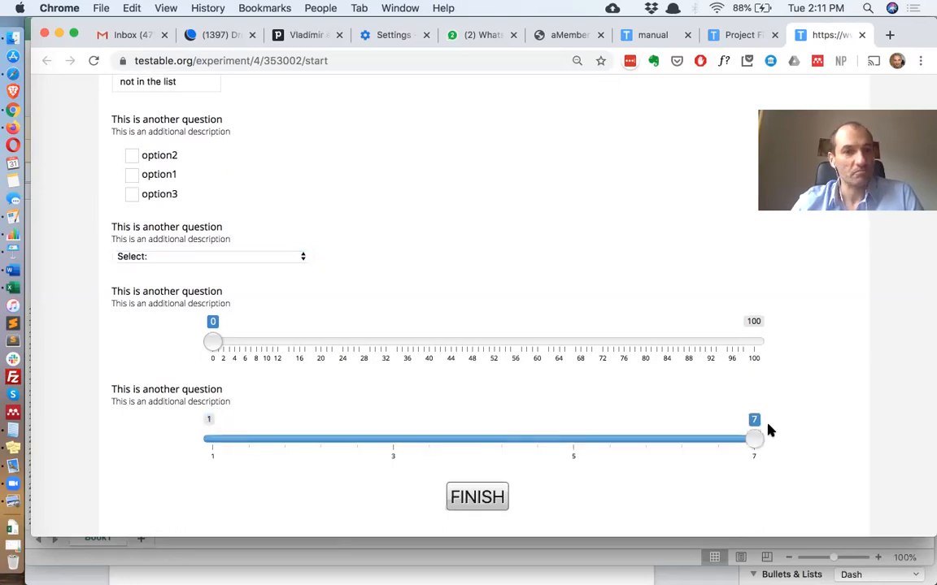
In the spreadsheet, copy the row 10 slider row into row 11
{"action": "key", "text": "super+Tab"}
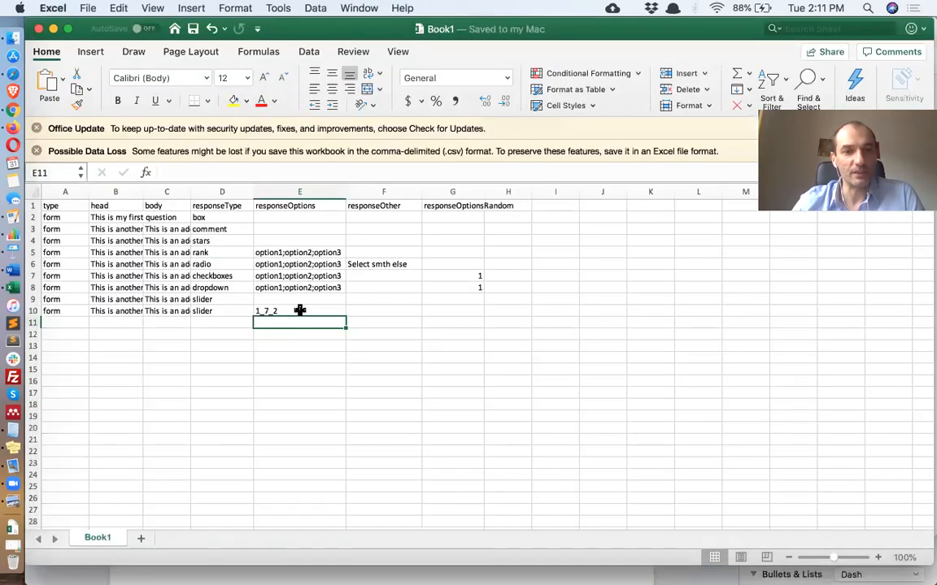
{"action": "left_click", "coordinate": [300, 310]}
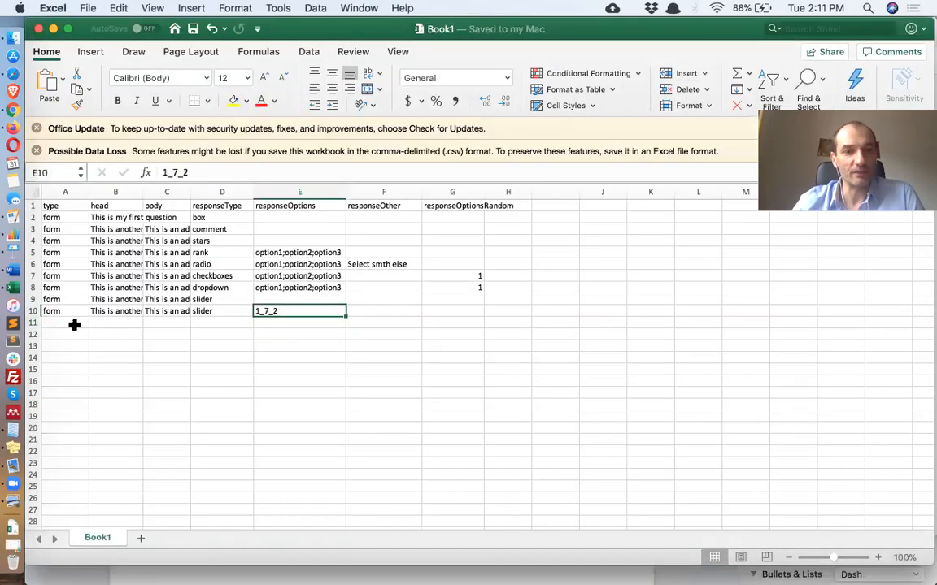
{"action": "left_click", "coordinate": [33, 310]}
{"action": "key", "text": "super+c"}
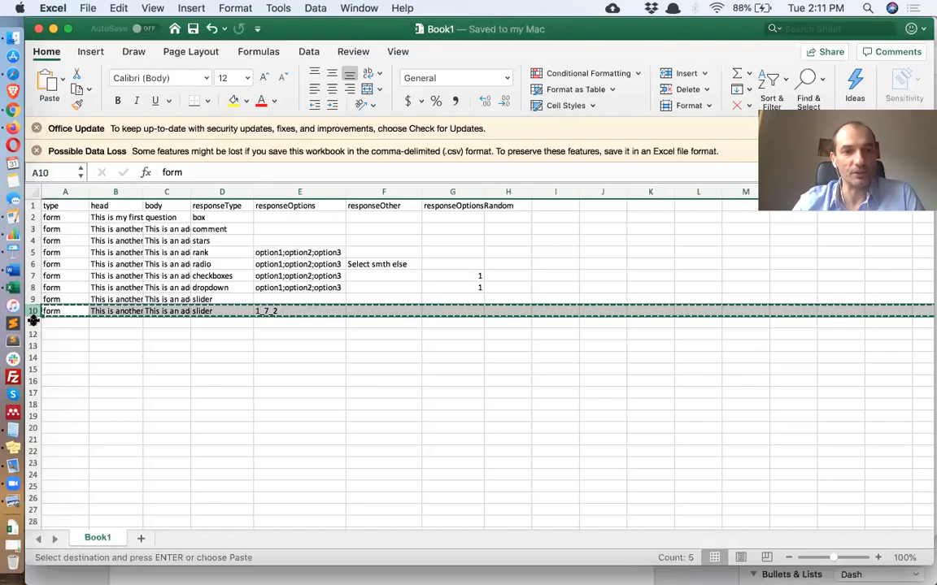
{"action": "left_click", "coordinate": [33, 323]}
{"action": "key", "text": "super+v"}
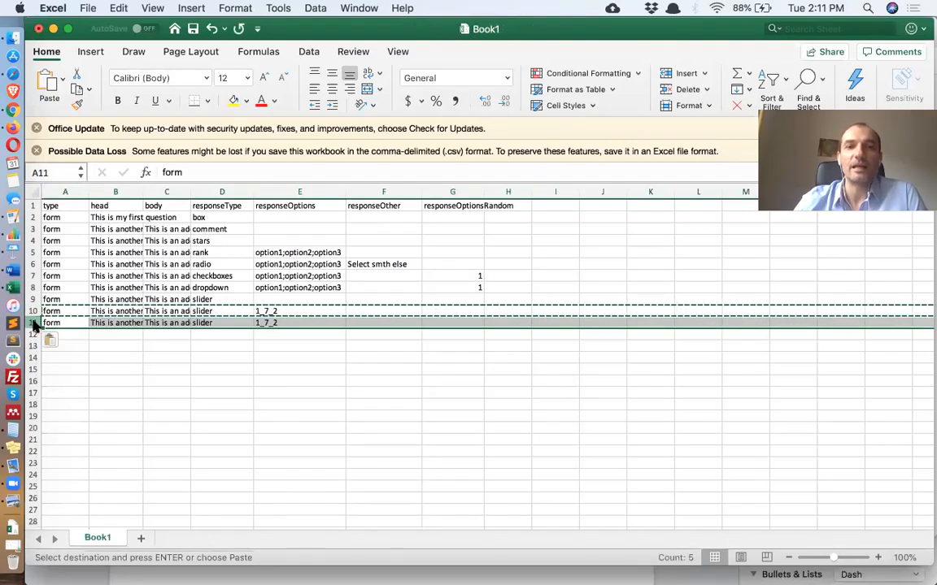
Set row 11's responseOptions to 1_7_2;hideMinMax;hideGrid;hideStart; to hide the slider's labels, grid and starting value
{"action": "double_click", "coordinate": [298, 323]}
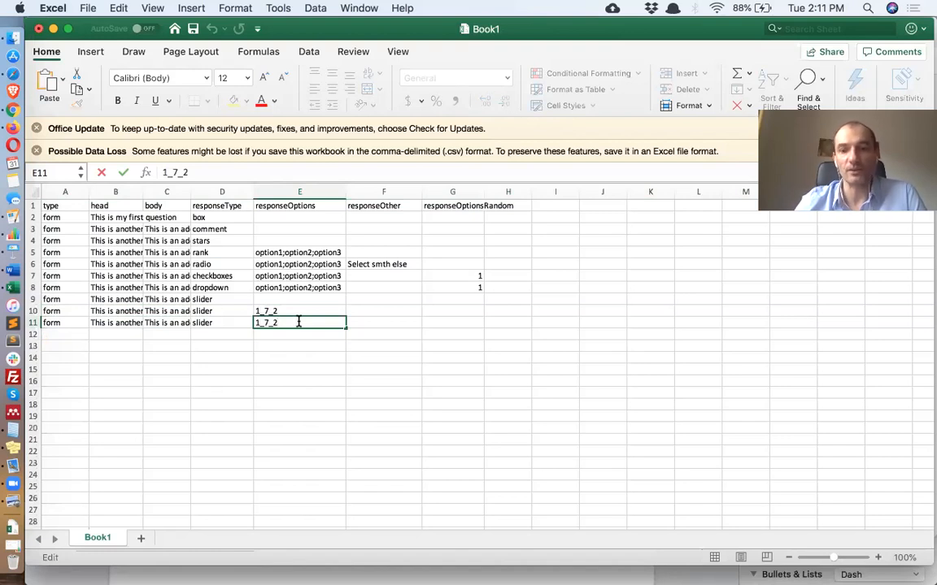
{"action": "type", "text": ";"}
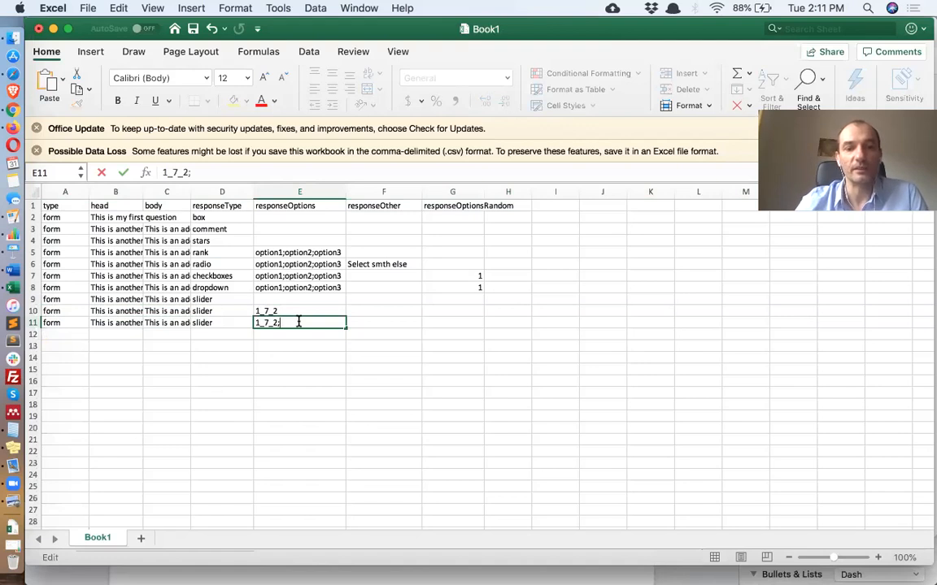
{"action": "type", "text": "hide"}
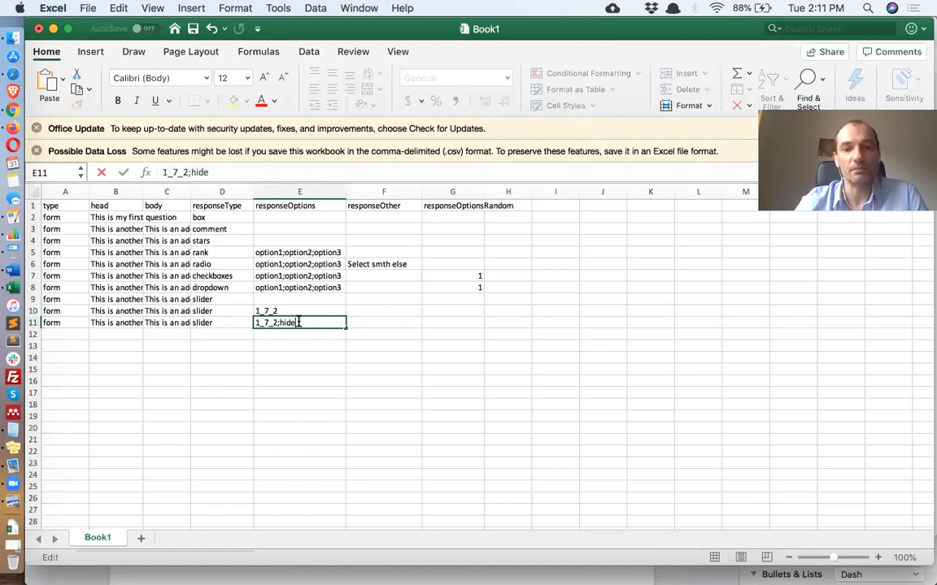
{"action": "type", "text": "MinMax"}
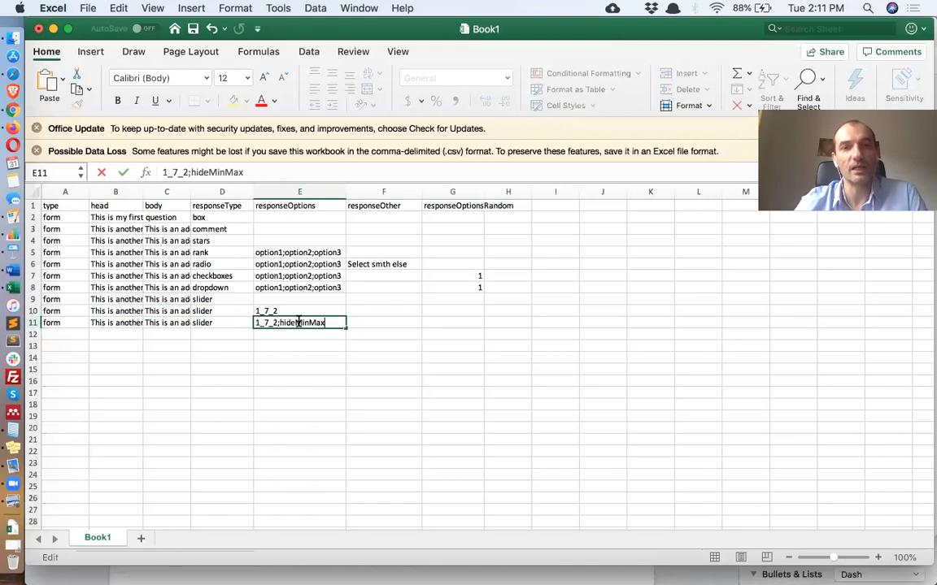
{"action": "type", "text": ";"}
{"action": "type", "text": "hi"}
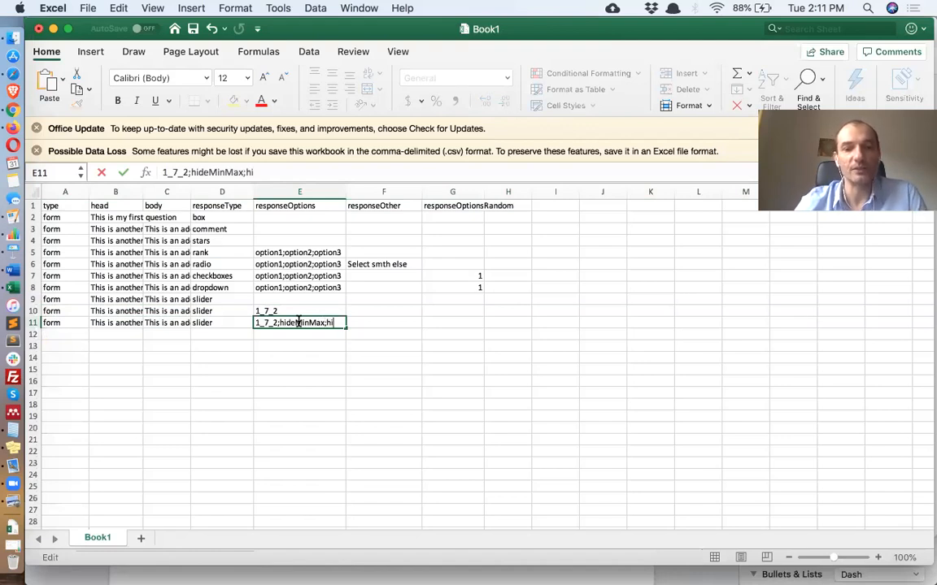
{"action": "type", "text": "deGrid"}
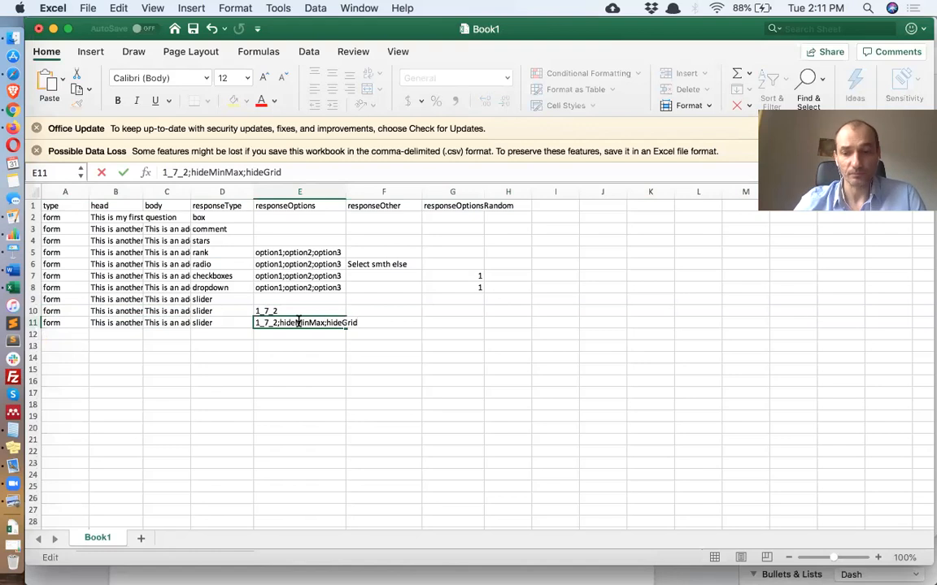
{"action": "type", "text": ";"}
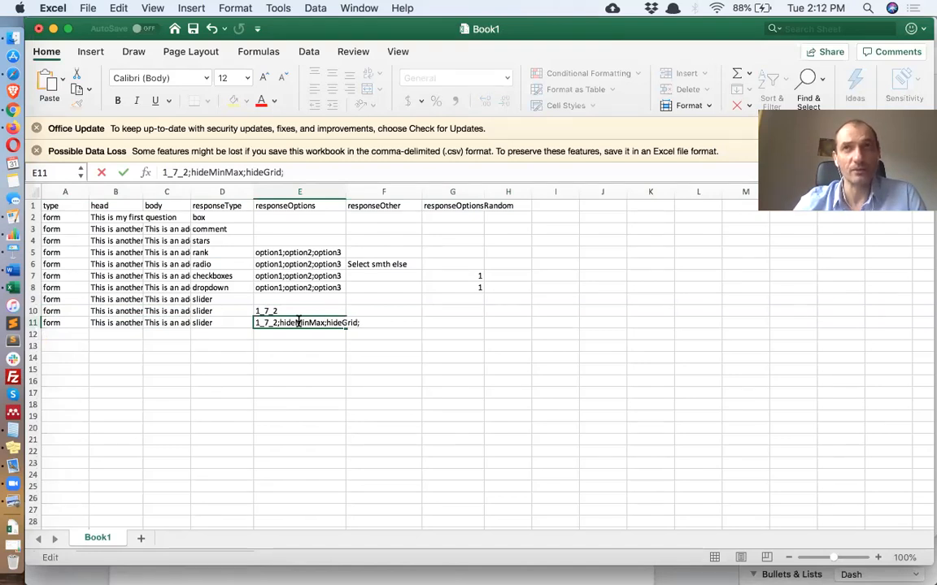
{"action": "type", "text": "hideStart"}
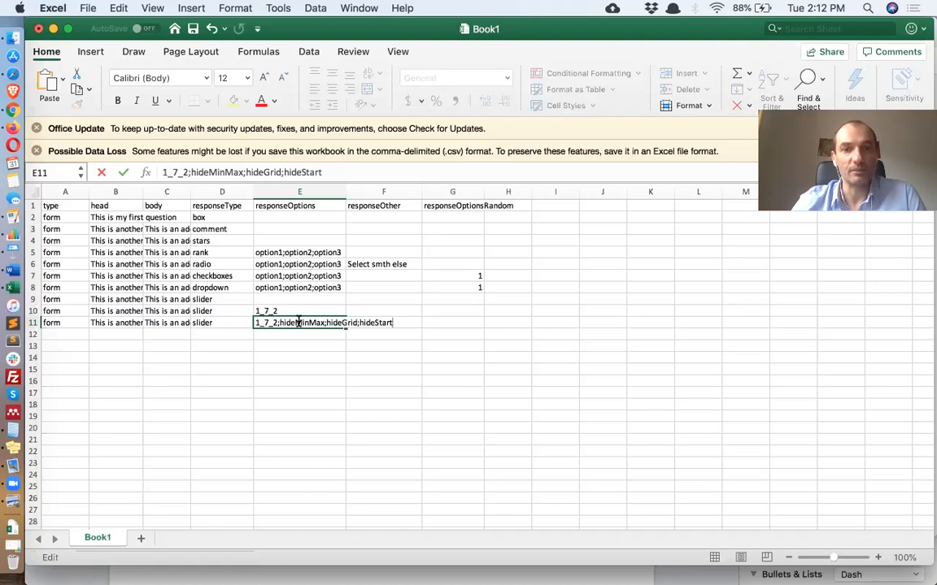
{"action": "type", "text": ";"}
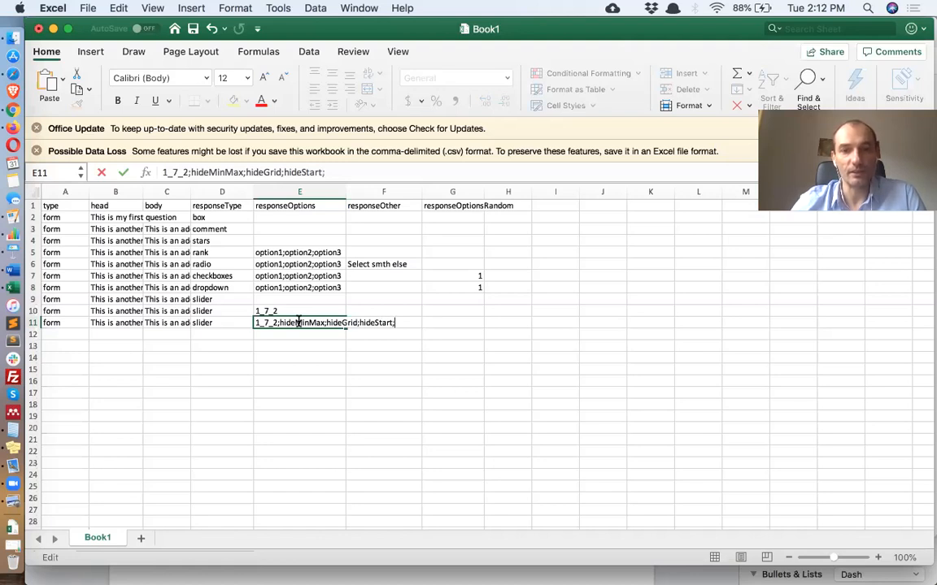
Open the manual and review the slider responseOptions flags, selecting the list of hide flags
{"action": "left_click", "coordinate": [13, 110]}
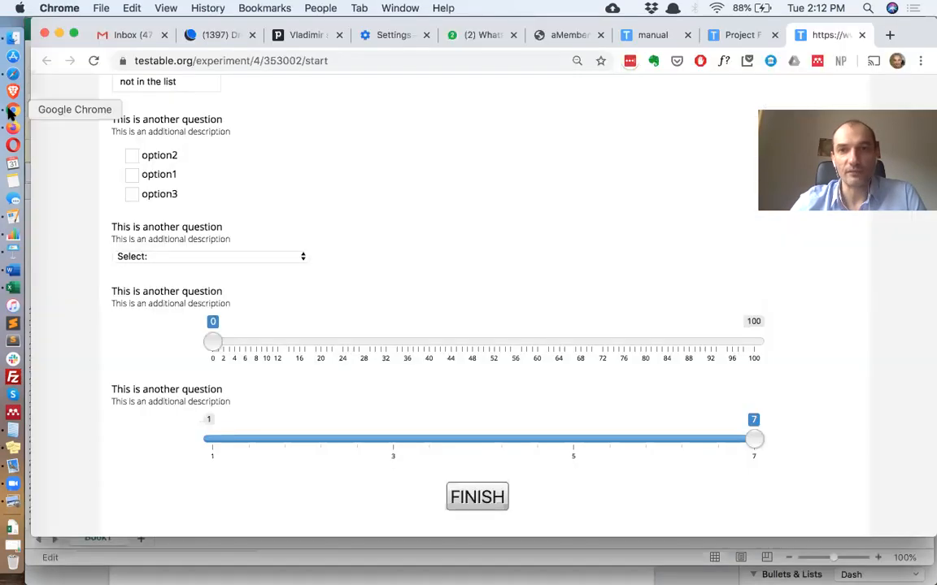
{"action": "left_click", "coordinate": [648, 36]}
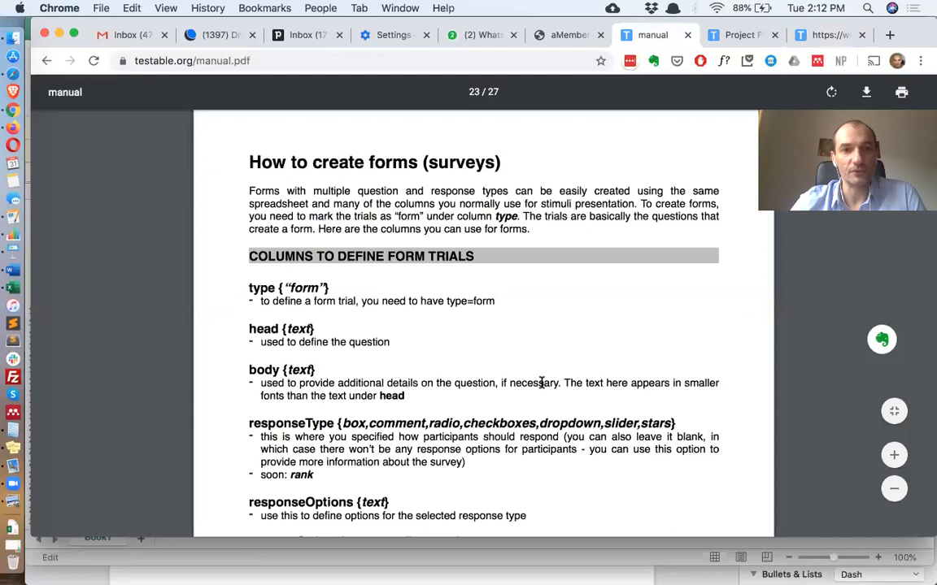
{"action": "scroll", "coordinate": [541, 383], "scroll_direction": "down", "scroll_amount": 10}
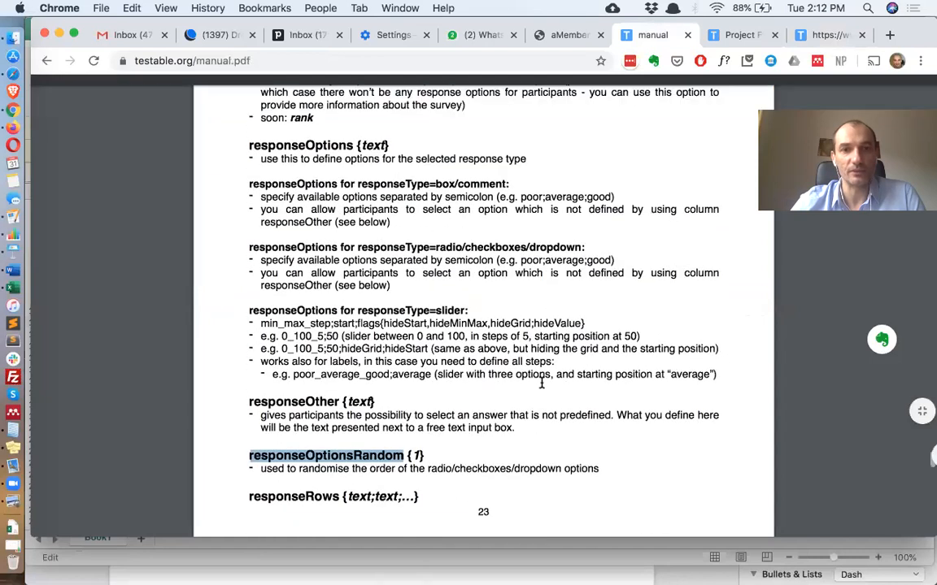
{"action": "scroll", "coordinate": [541, 383], "scroll_direction": "down", "scroll_amount": 1}
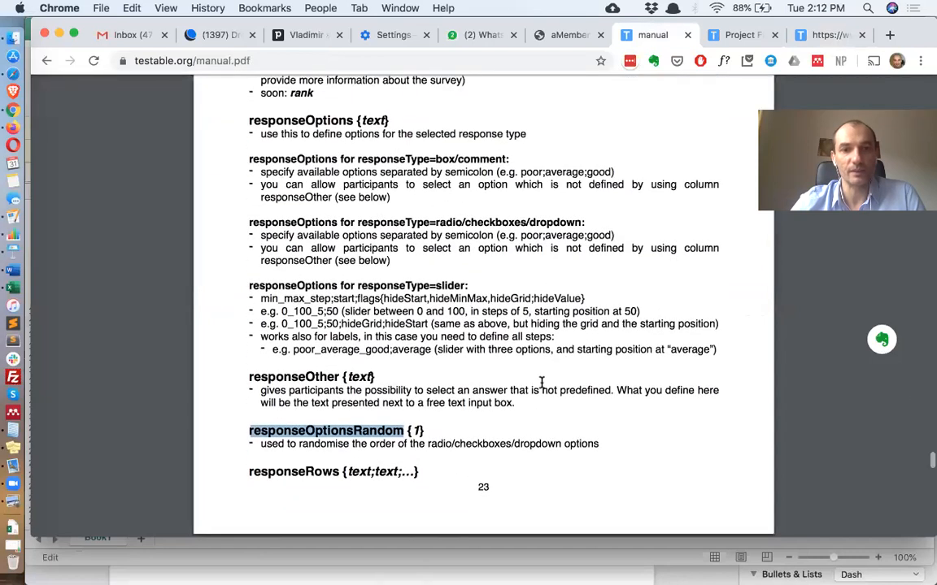
{"action": "scroll", "coordinate": [540, 383], "scroll_direction": "down", "scroll_amount": 5}
{"action": "scroll", "coordinate": [540, 383], "scroll_direction": "down", "scroll_amount": 3}
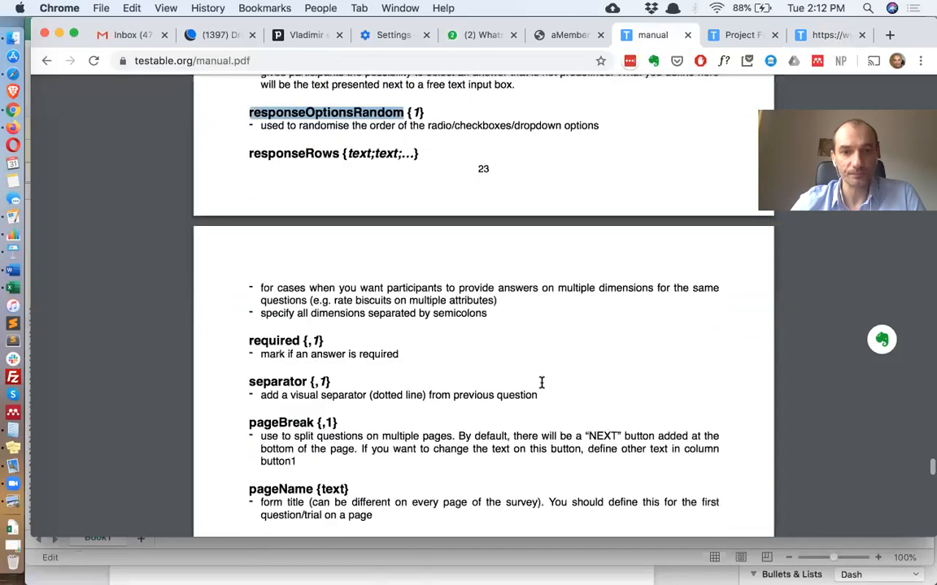
{"action": "scroll", "coordinate": [541, 382], "scroll_direction": "down", "scroll_amount": 4}
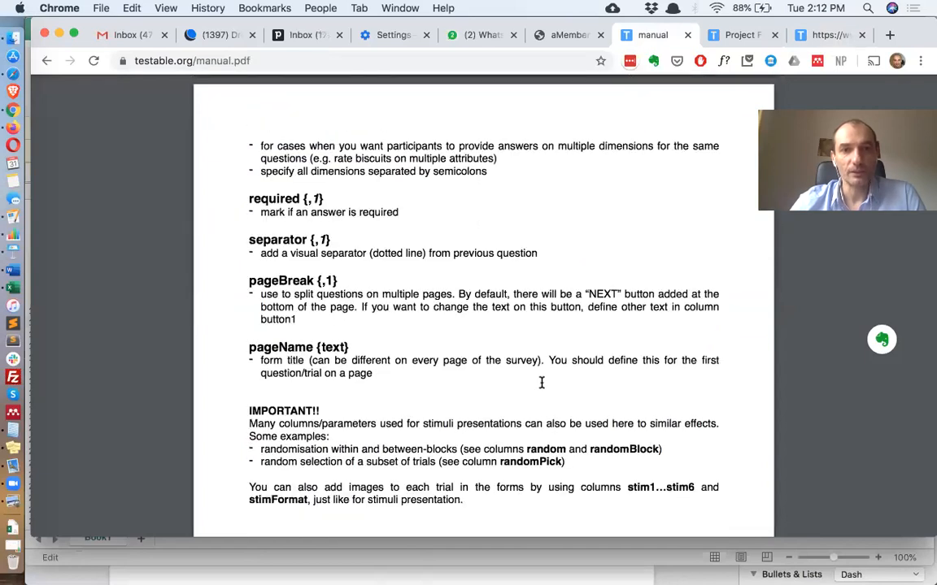
{"action": "scroll", "coordinate": [540, 382], "scroll_direction": "up", "scroll_amount": 1}
{"action": "scroll", "coordinate": [541, 382], "scroll_direction": "up", "scroll_amount": 6}
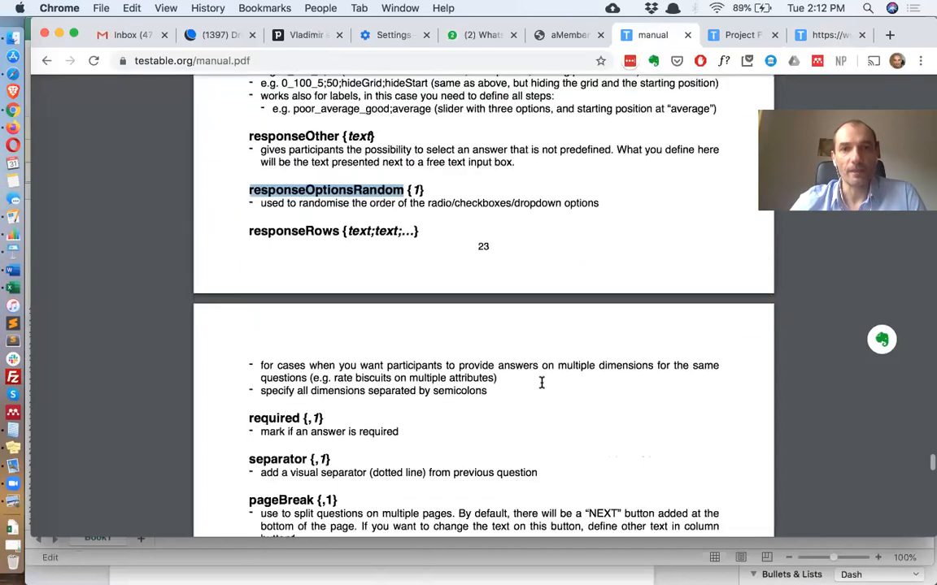
{"action": "scroll", "coordinate": [541, 383], "scroll_direction": "up", "scroll_amount": 5}
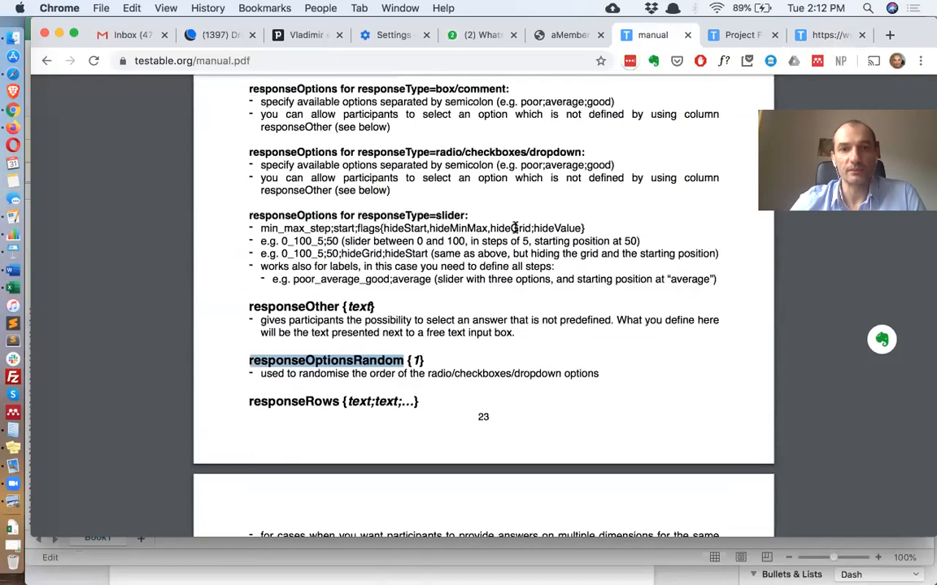
{"action": "left_click_drag", "start_coordinate": [384, 229], "coordinate": [583, 229]}
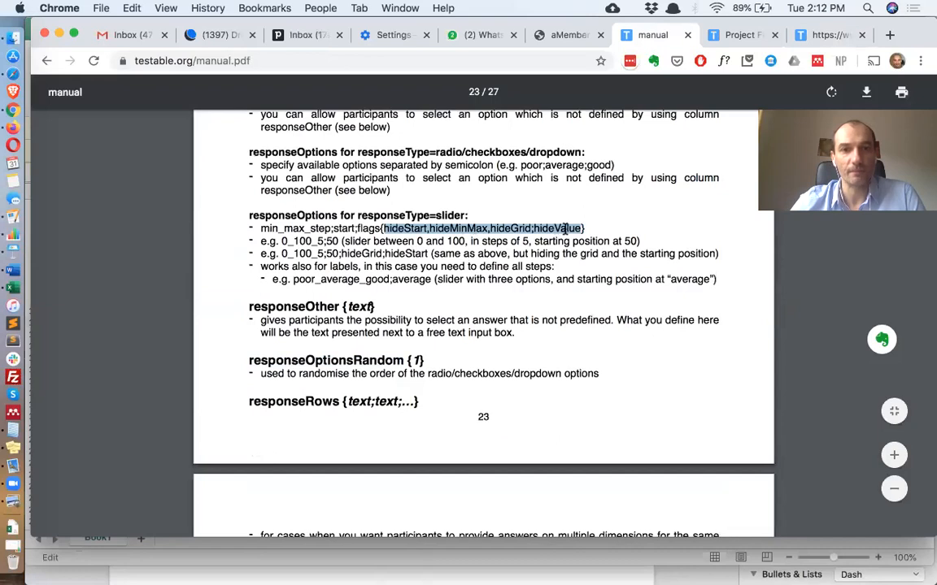
Append hideValue and a starting value of 5 to row 11's responseOptions, making it 1_7_2;5;hideMinMax;hideGrid;hideStart;hideValue
{"action": "key", "text": "super+Tab"}
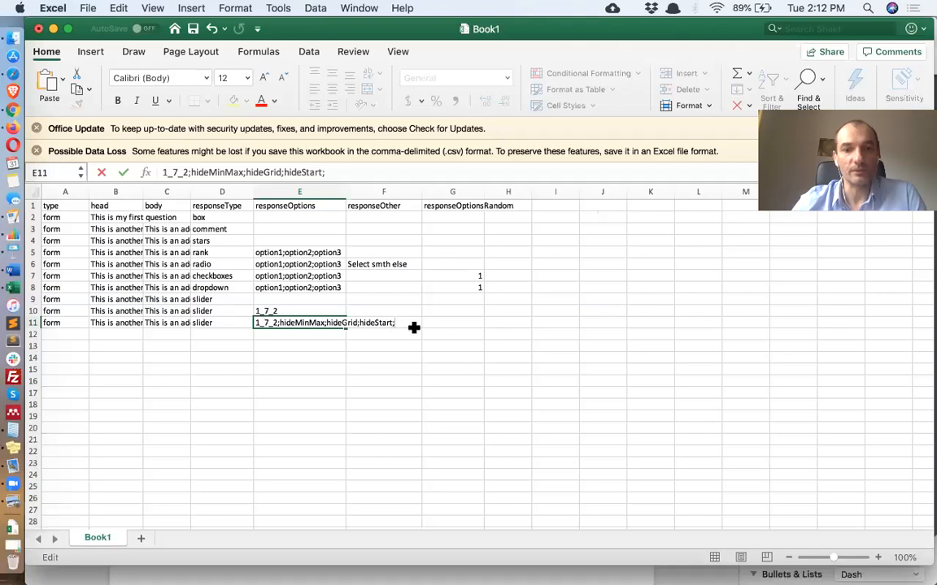
{"action": "type", "text": "hide"}
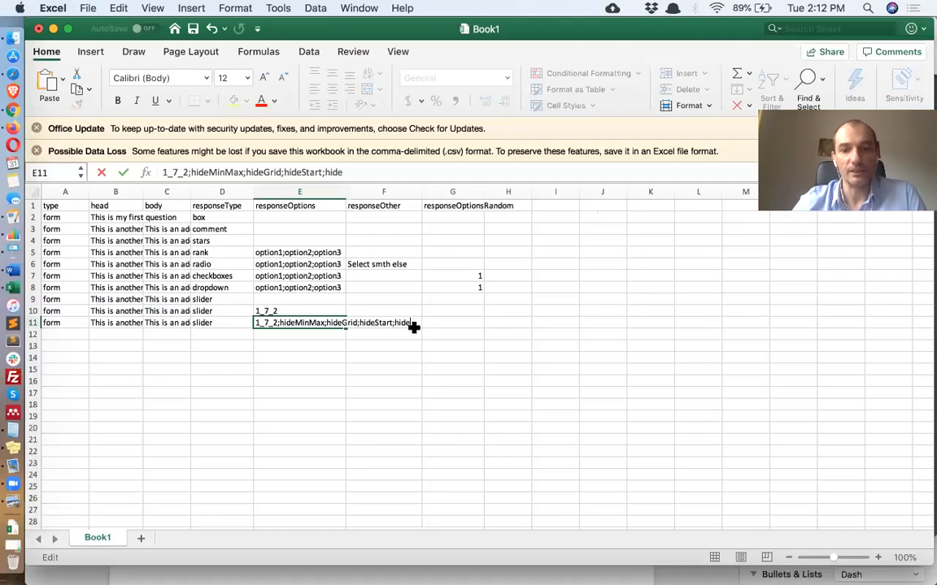
{"action": "type", "text": "Value"}
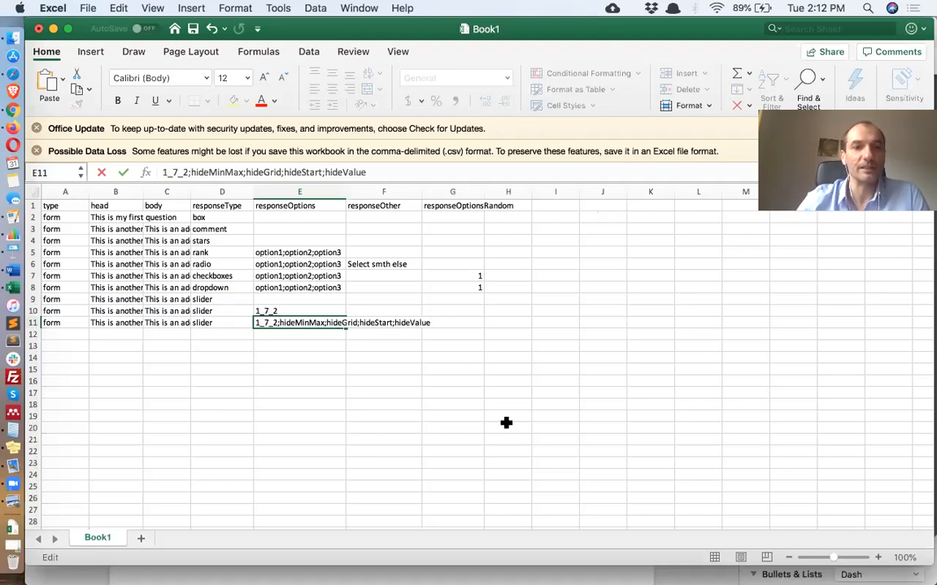
{"action": "type", "text": "5:"}
{"action": "key", "text": "BackSpace"}
{"action": "type", "text": ";"}
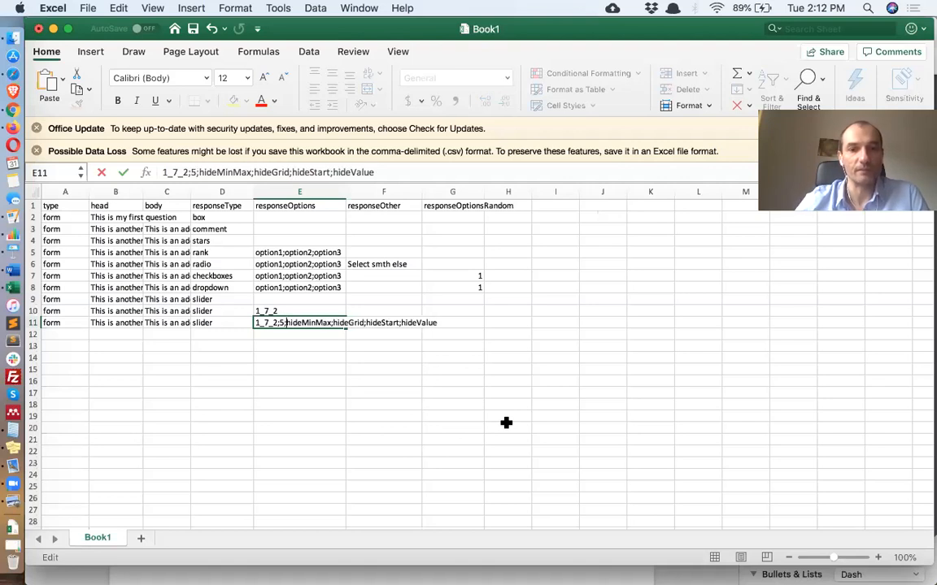
{"action": "key", "text": "Return"}
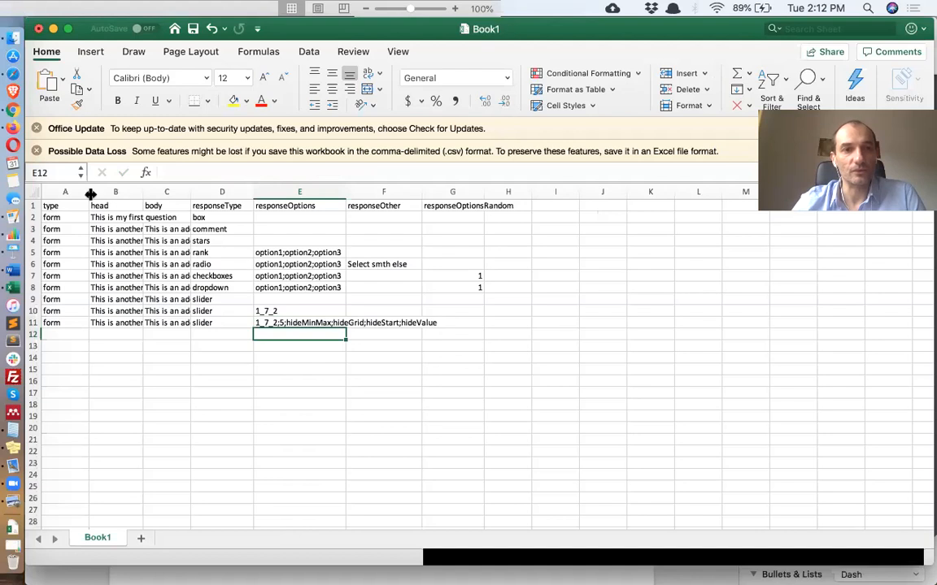
Save the workbook and upload Book1.csv to the Demo Survey project's trial file area
{"action": "key", "text": "super+s"}
{"action": "left_click", "coordinate": [13, 114]}
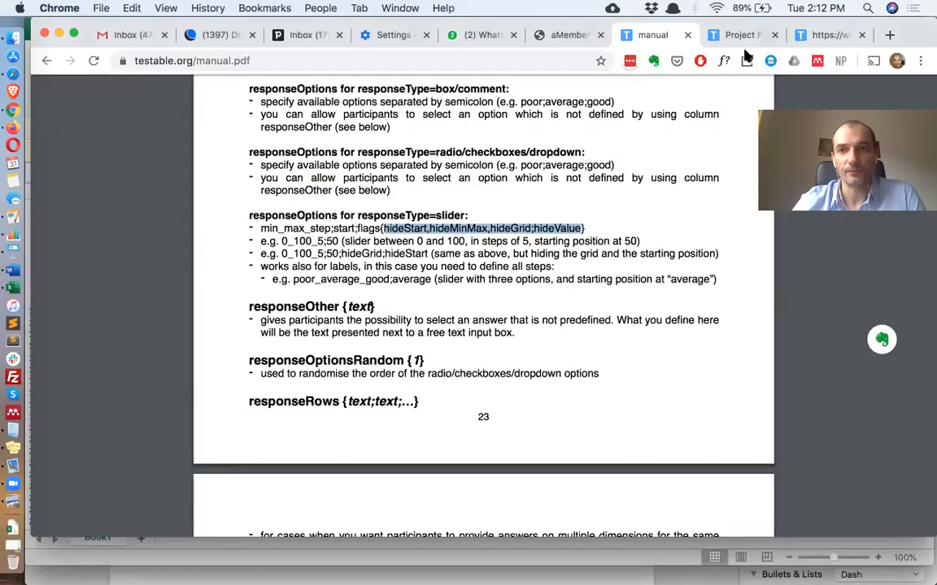
{"action": "left_click", "coordinate": [741, 35]}
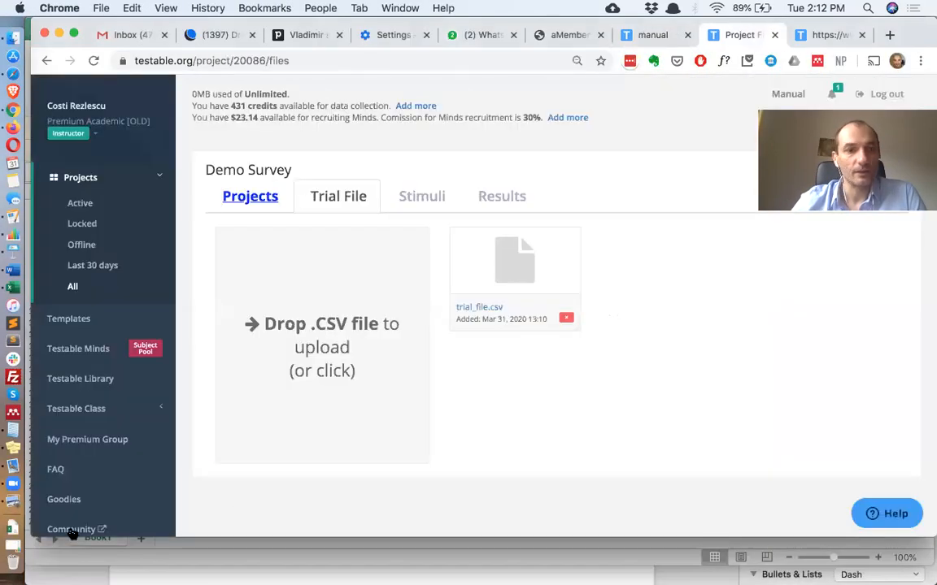
{"action": "left_click", "coordinate": [13, 528]}
{"action": "left_click_drag", "start_coordinate": [96, 155], "coordinate": [330, 352]}
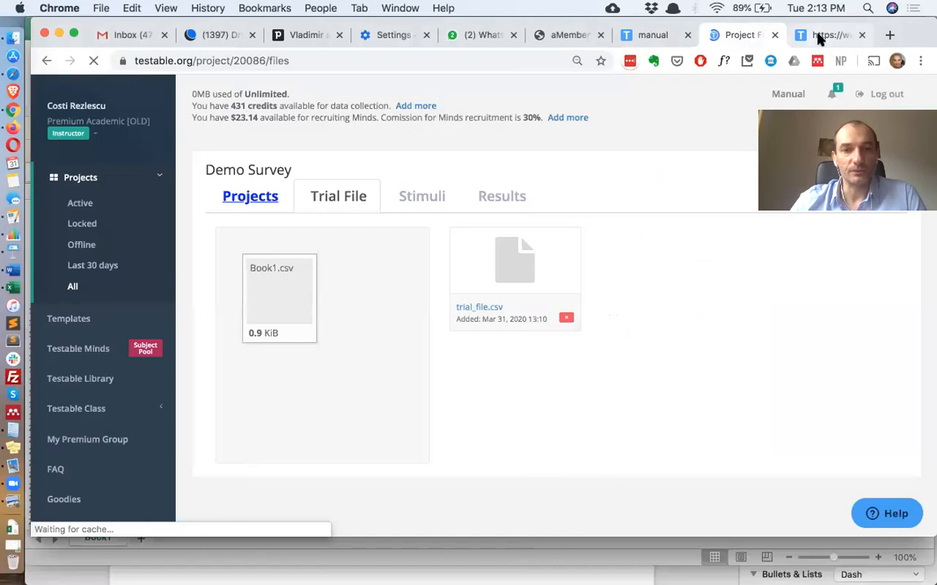
Reload the experiment preview, move the new slider through several positions ending at 5, and finish the survey
{"action": "left_click", "coordinate": [819, 39]}
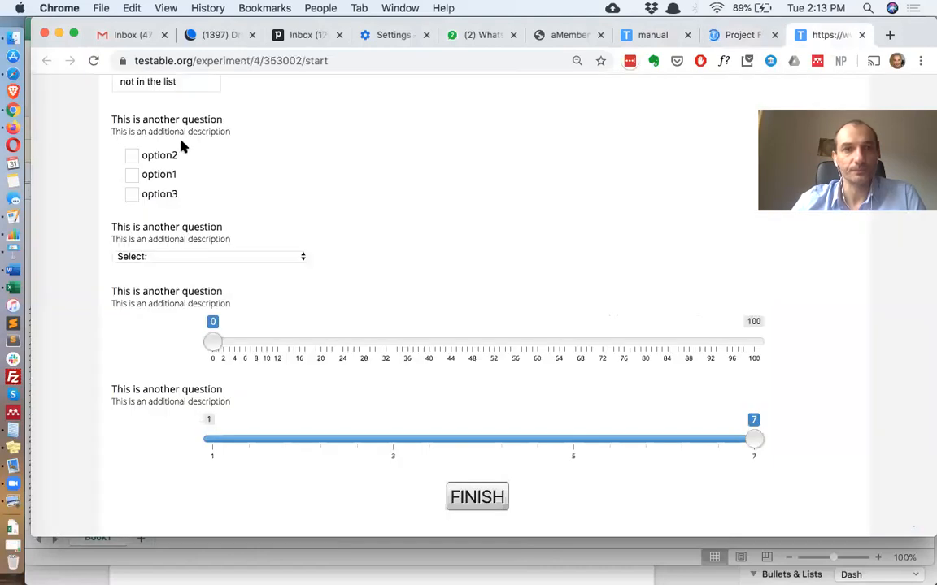
{"action": "left_click", "coordinate": [93, 62]}
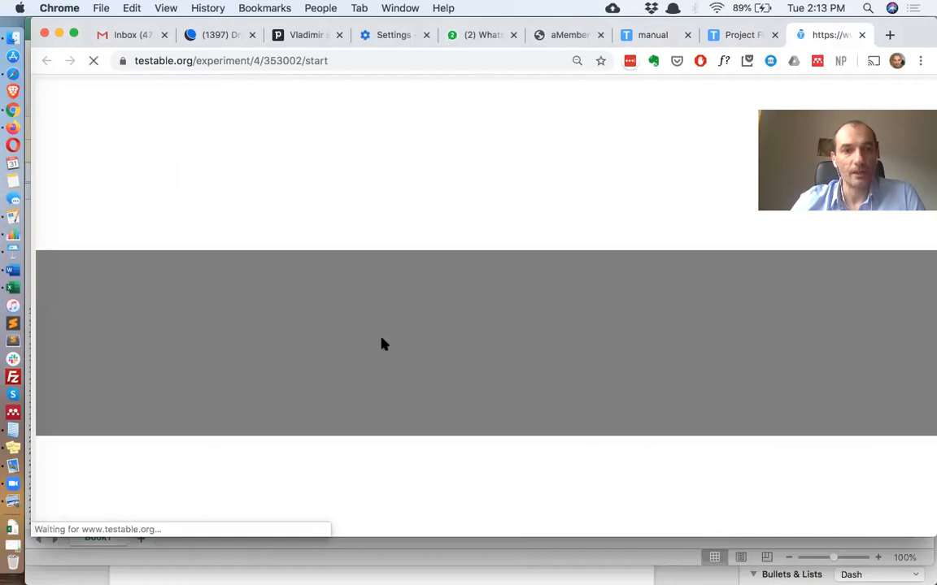
{"action": "scroll", "coordinate": [355, 378], "scroll_direction": "down", "scroll_amount": 10}
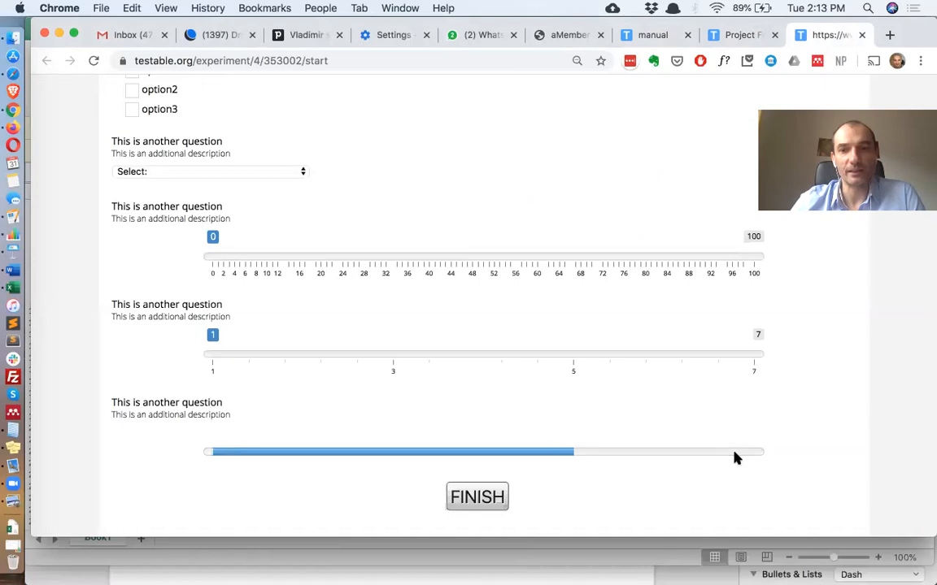
{"action": "left_click", "coordinate": [348, 452]}
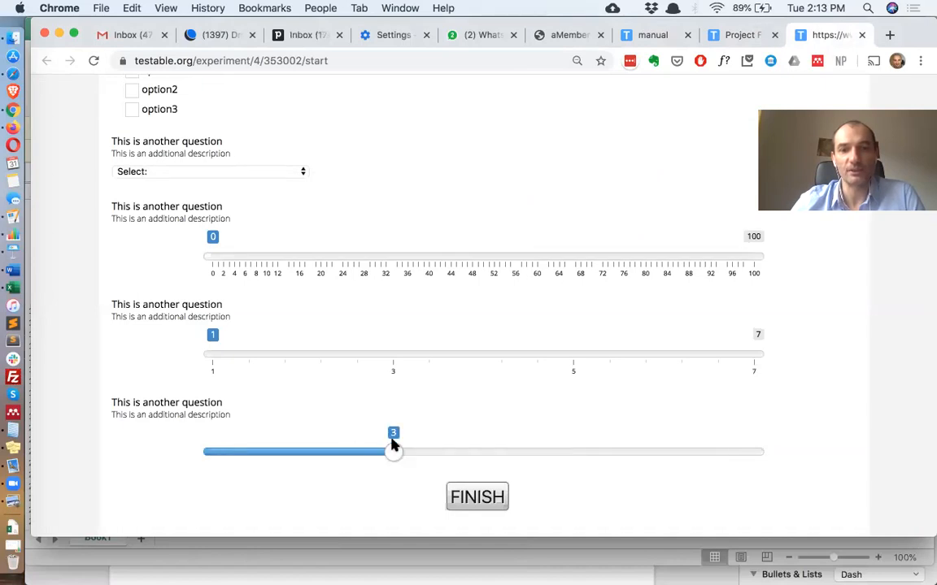
{"action": "left_click", "coordinate": [582, 454]}
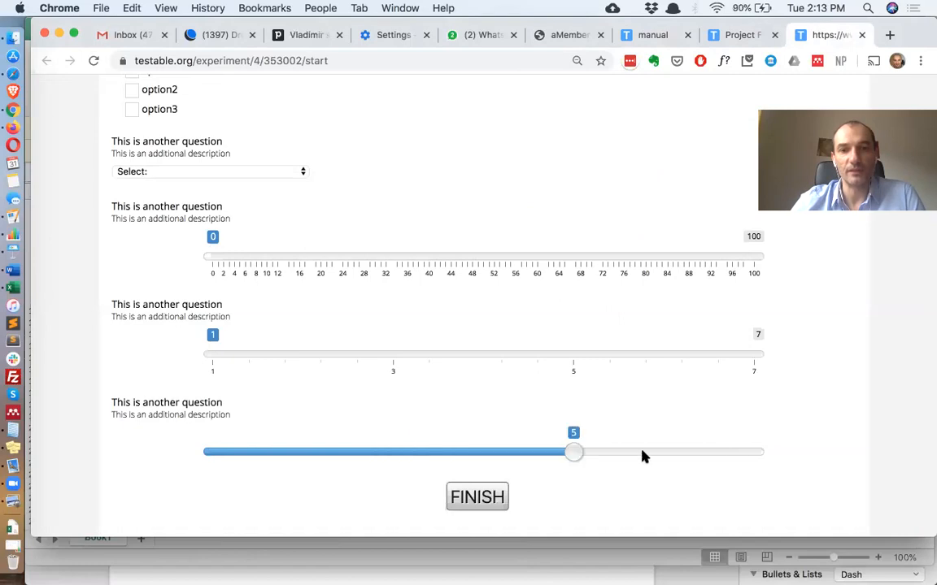
{"action": "left_click", "coordinate": [757, 455]}
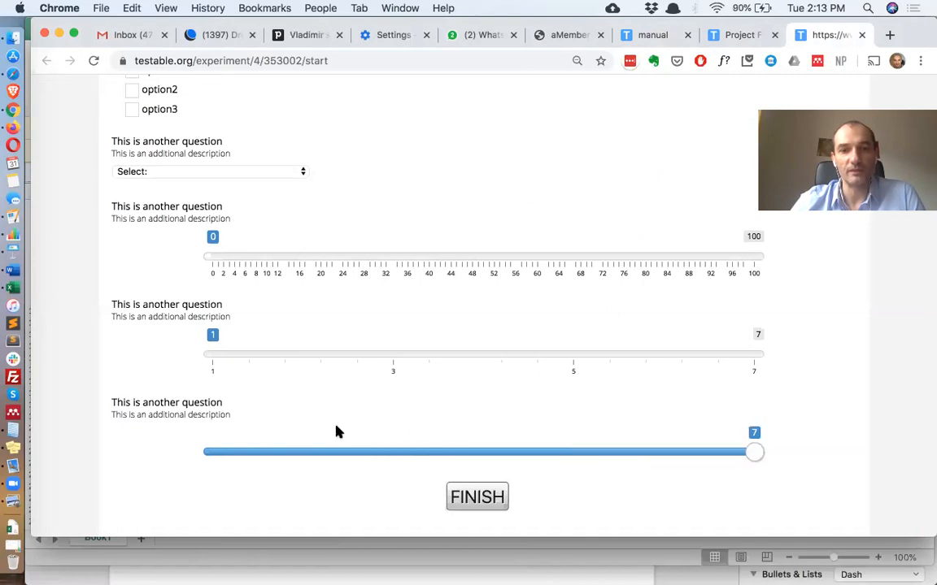
{"action": "left_click", "coordinate": [205, 454]}
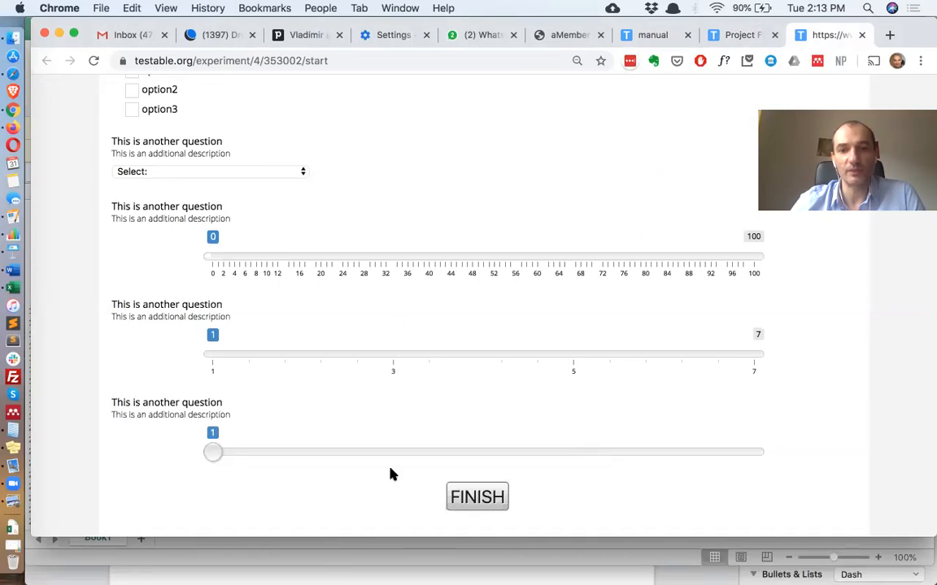
{"action": "left_click", "coordinate": [561, 453]}
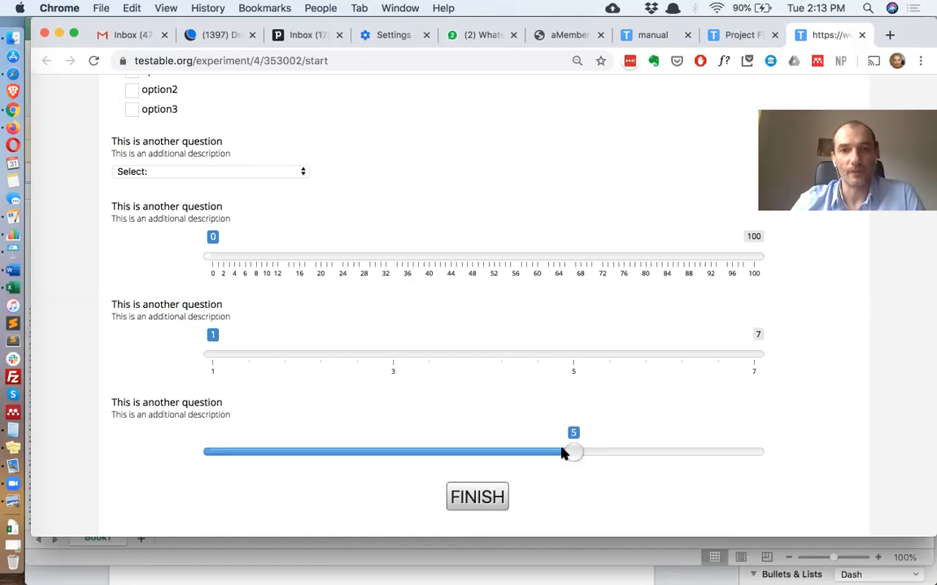
{"action": "left_click", "coordinate": [490, 494]}
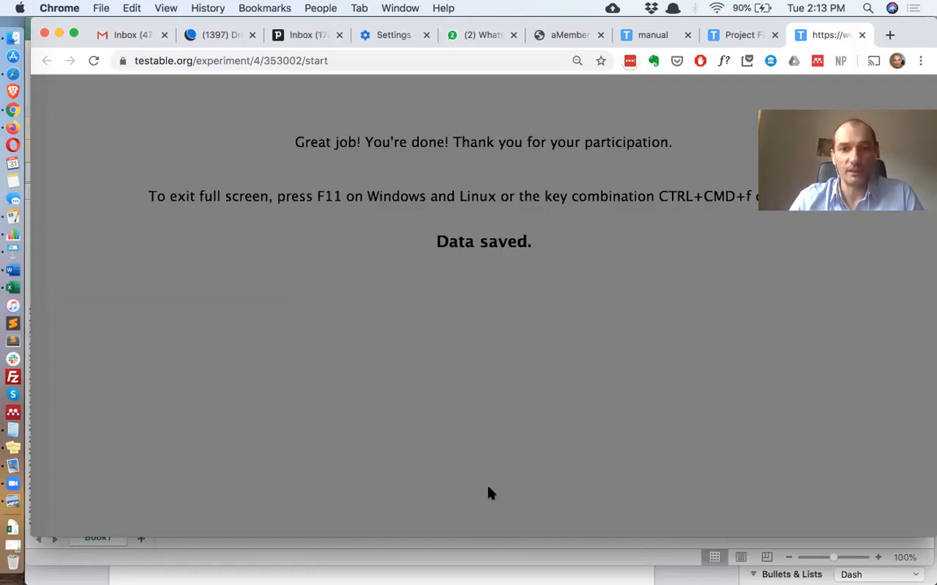
Replace the first question's head text with Please rate this cat
{"action": "key", "text": "super+Tab"}
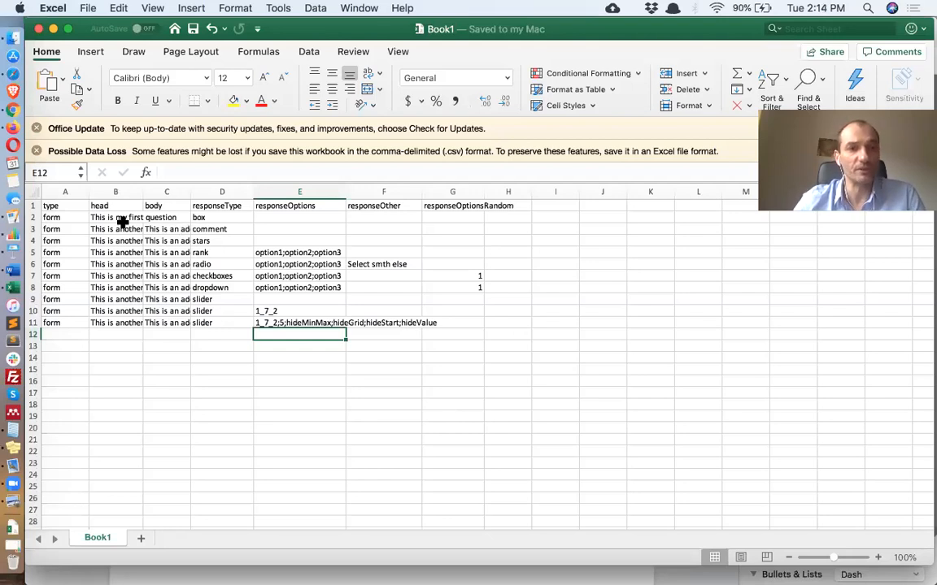
{"action": "key", "text": "ctrl+Home"}
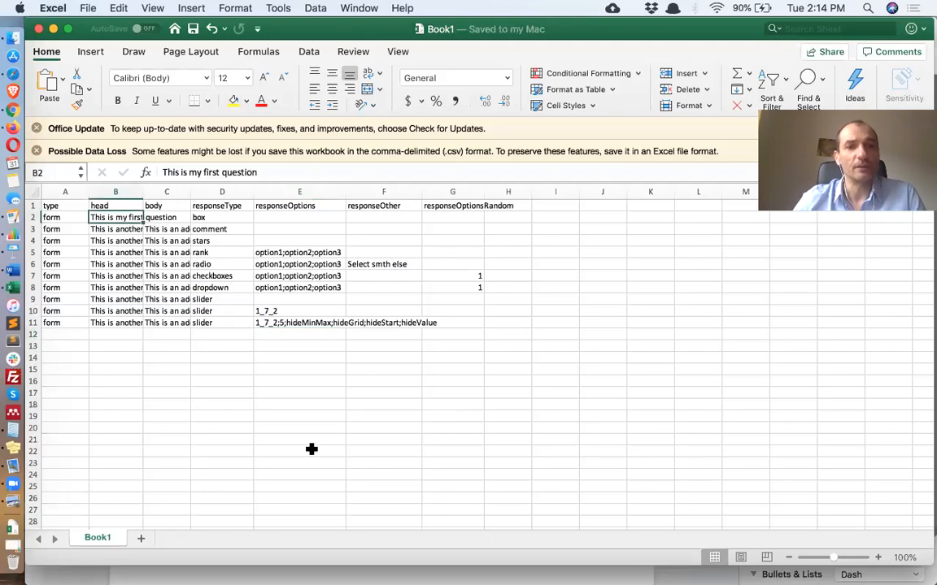
{"action": "type", "text": "Plea"}
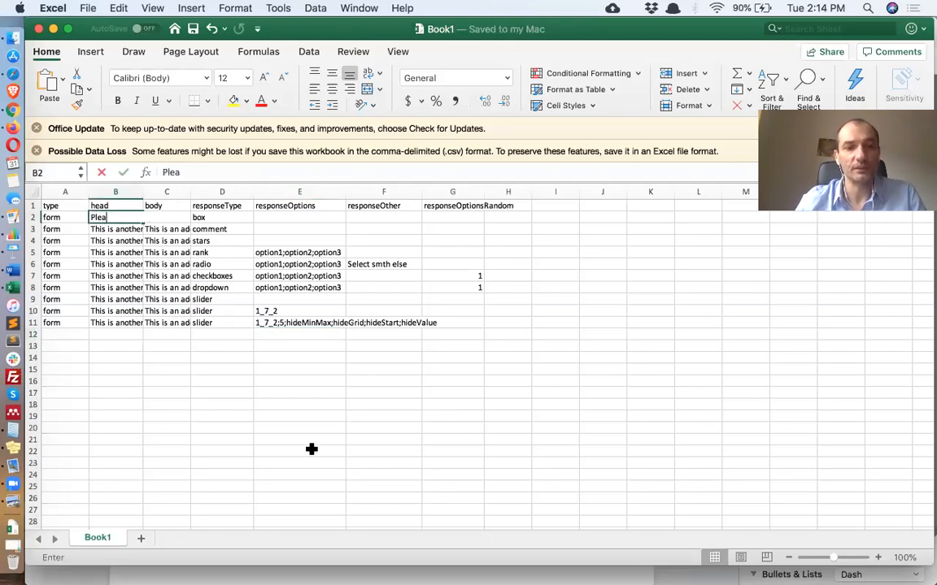
{"action": "type", "text": "se rat"}
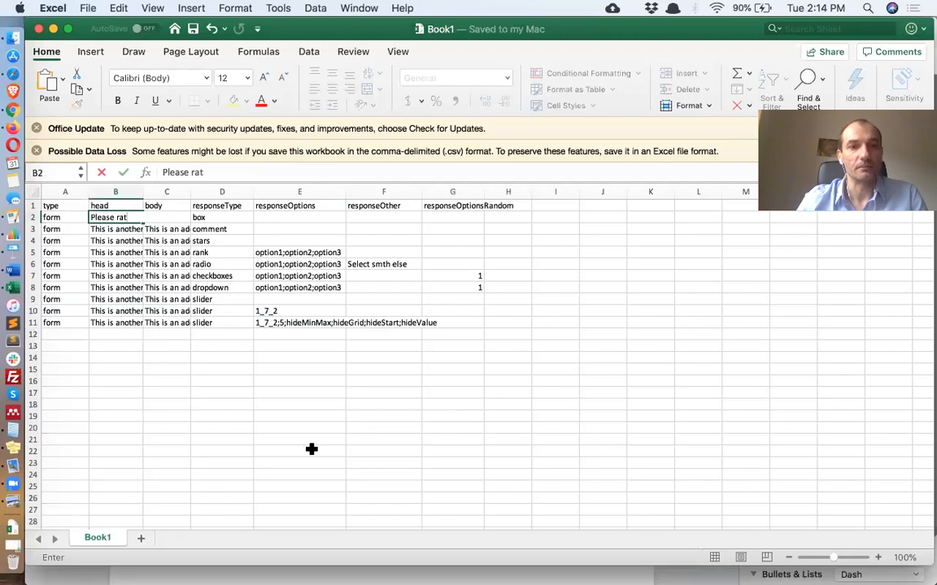
{"action": "type", "text": "e t"}
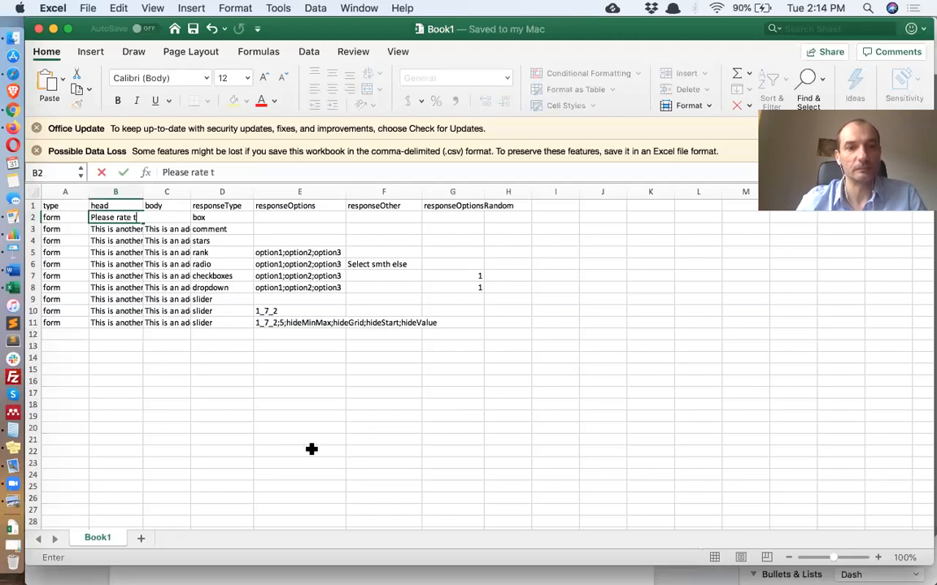
{"action": "type", "text": "his cat"}
{"action": "key", "text": "Return"}
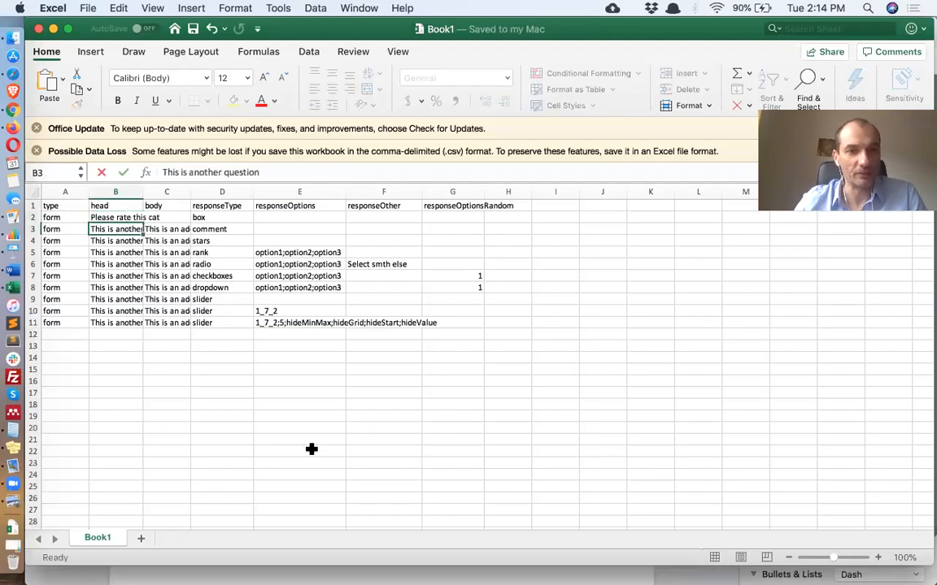
Add a responseRows column header next to responseOptionsRandom
{"action": "key", "text": "Up"}
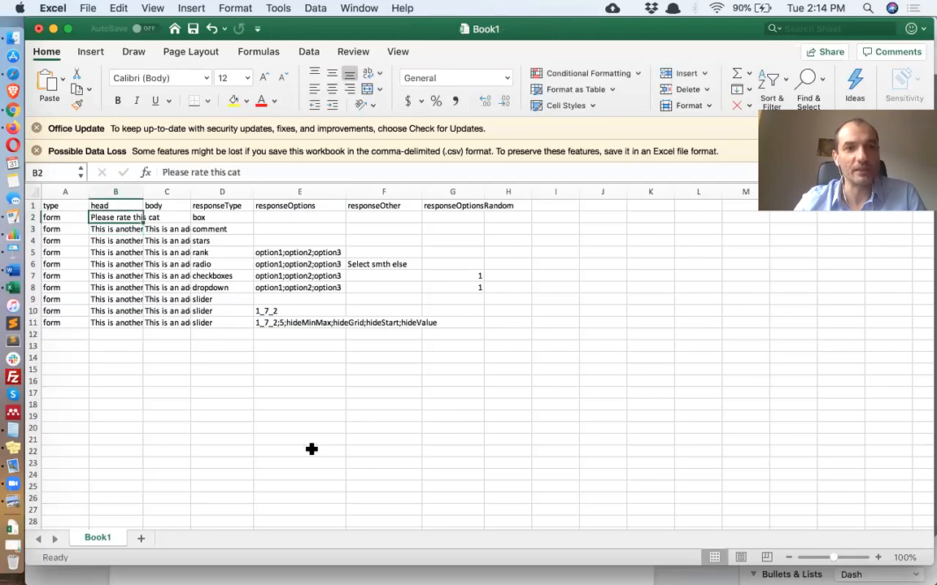
{"action": "key", "text": "Right"}
{"action": "left_click", "coordinate": [529, 206]}
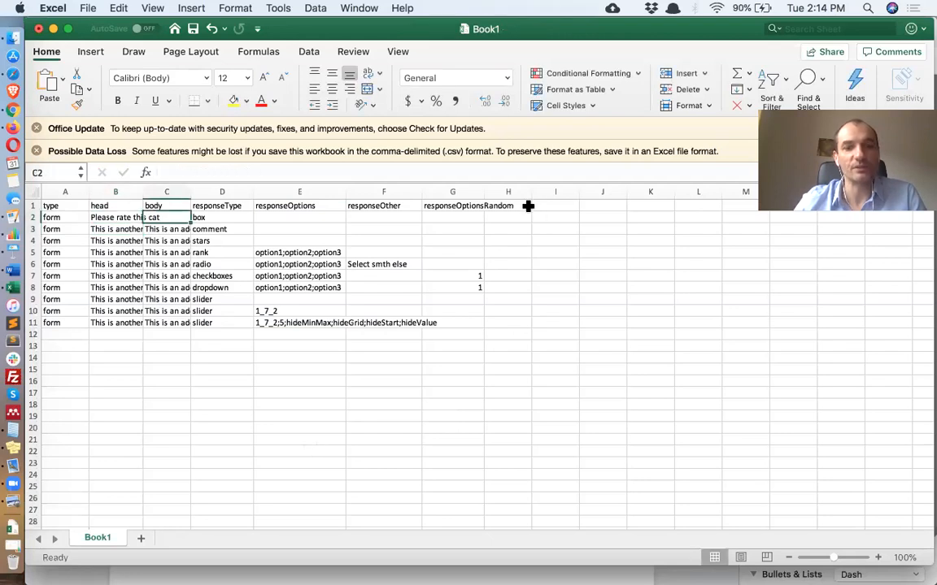
{"action": "type", "text": "response"}
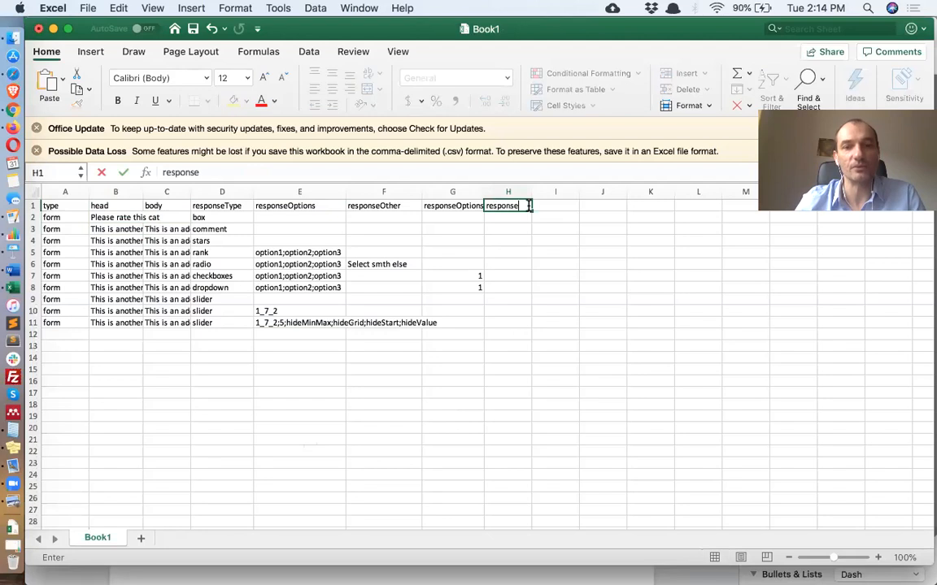
{"action": "type", "text": "Rows"}
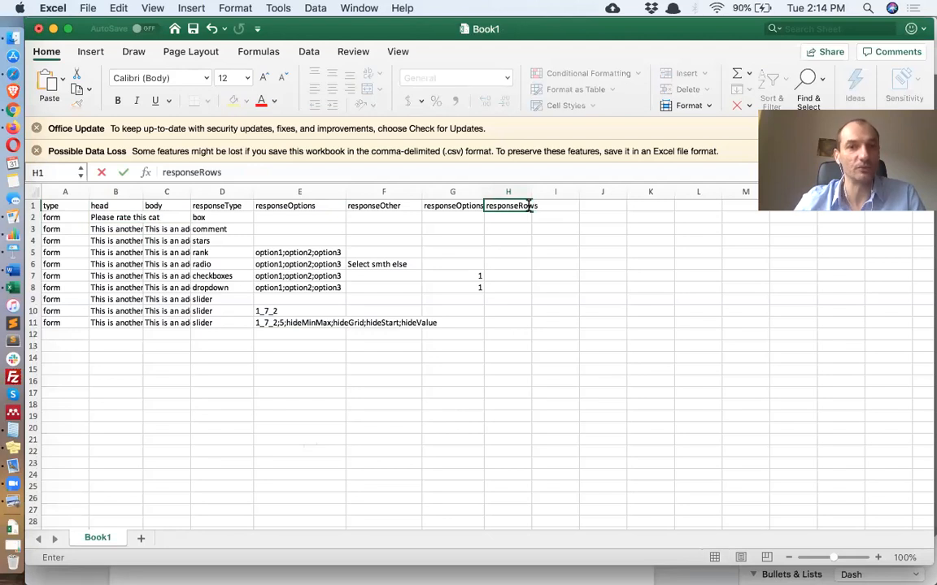
{"action": "key", "text": "Return"}
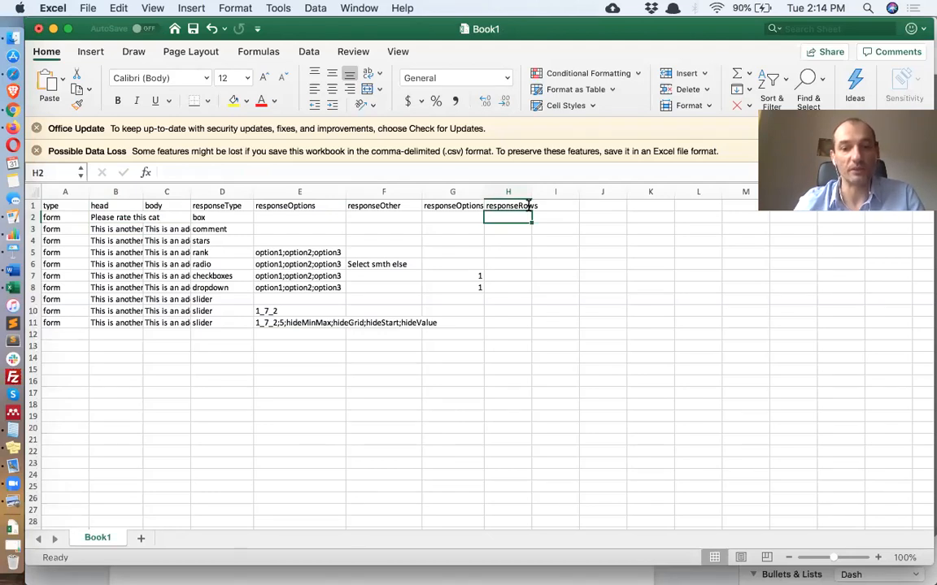
Set the first question's responseRows to furriness; weight;height;colour
{"action": "type", "text": "furrin"}
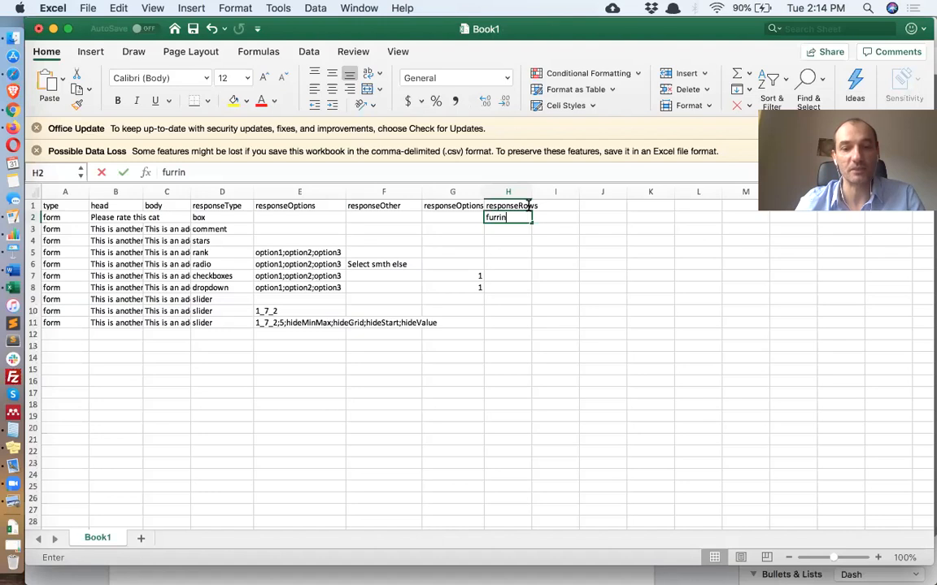
{"action": "type", "text": "ess; w"}
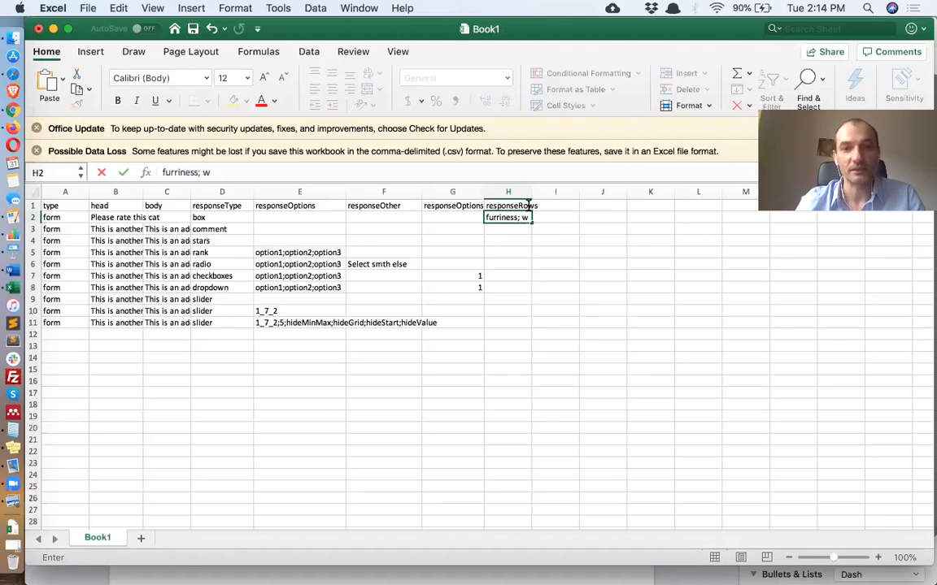
{"action": "type", "text": "eight"}
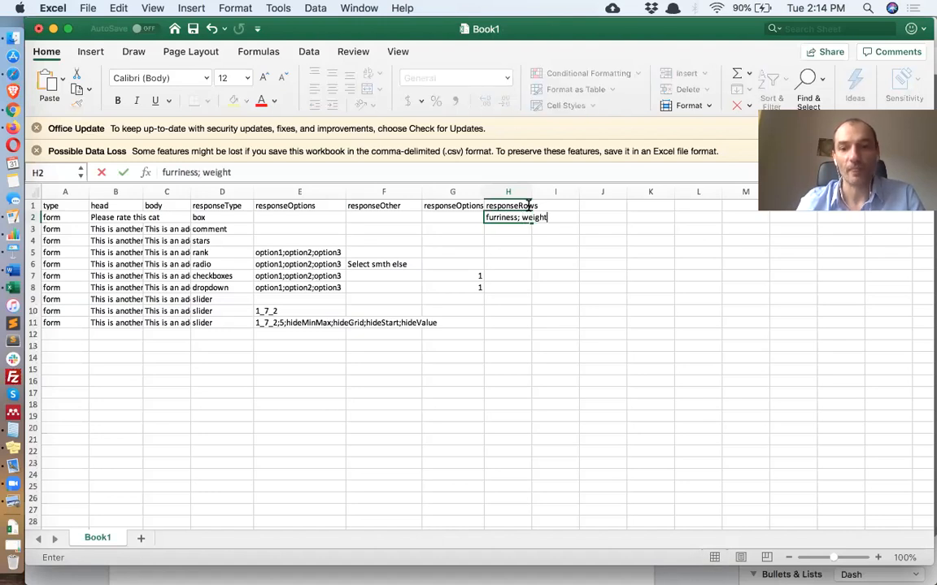
{"action": "type", "text": ";height"}
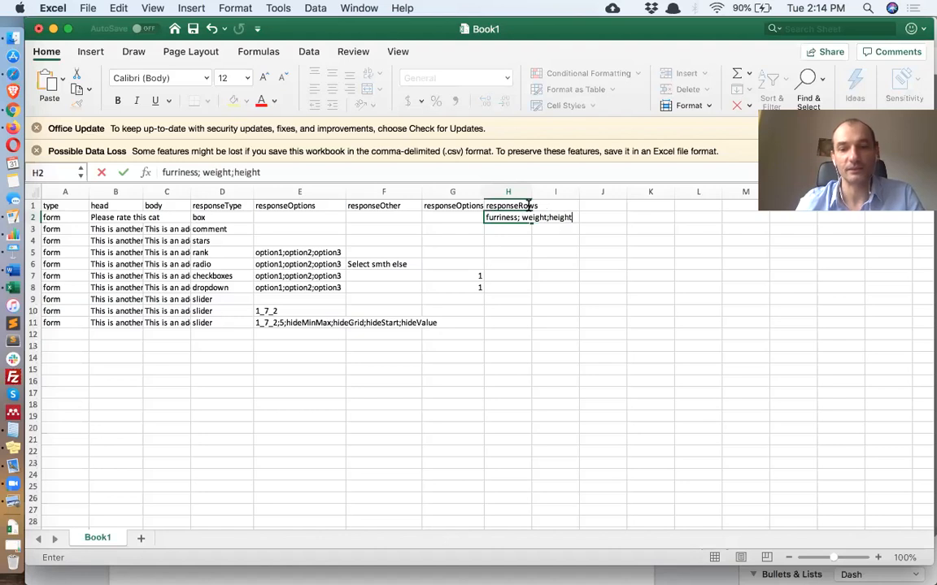
{"action": "type", "text": ";colour"}
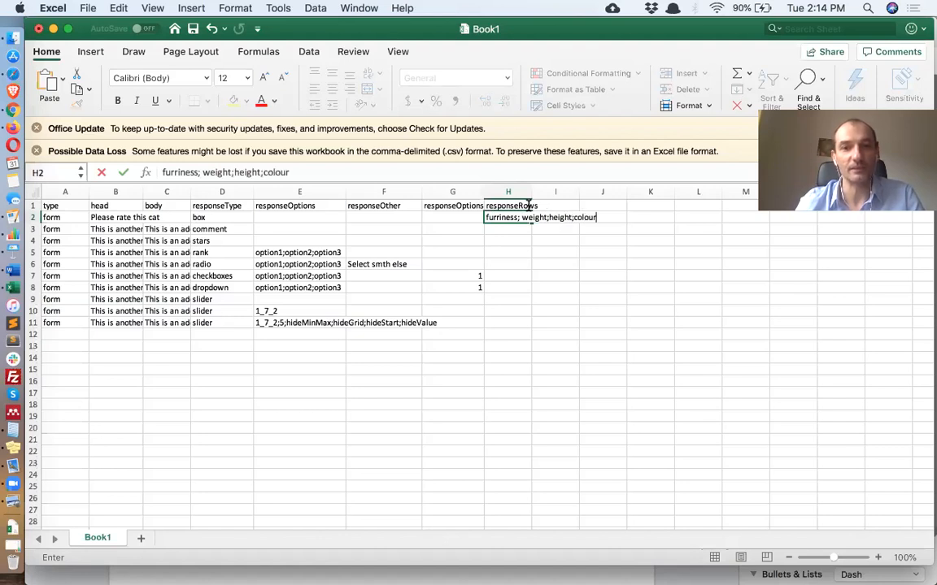
{"action": "key", "text": "Return"}
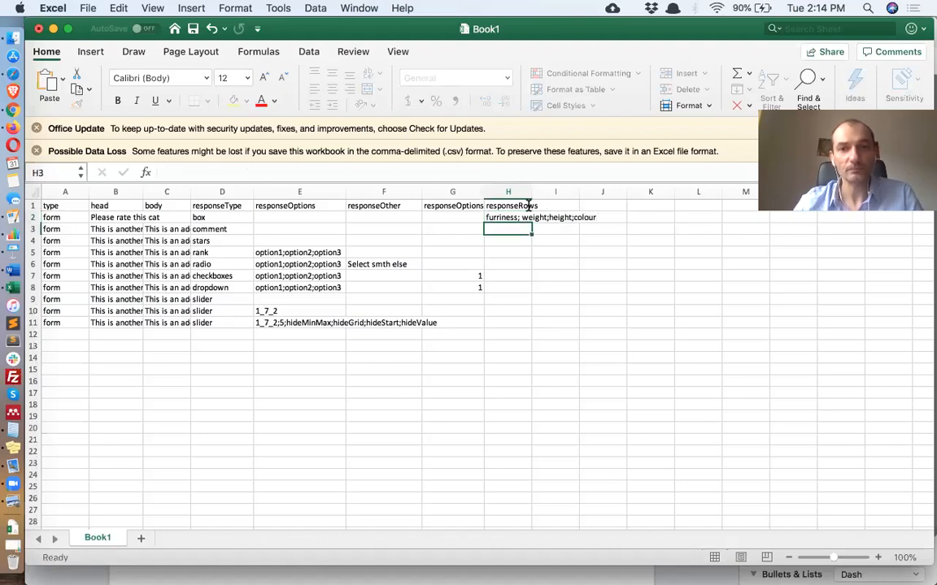
{"action": "left_click", "coordinate": [505, 216]}
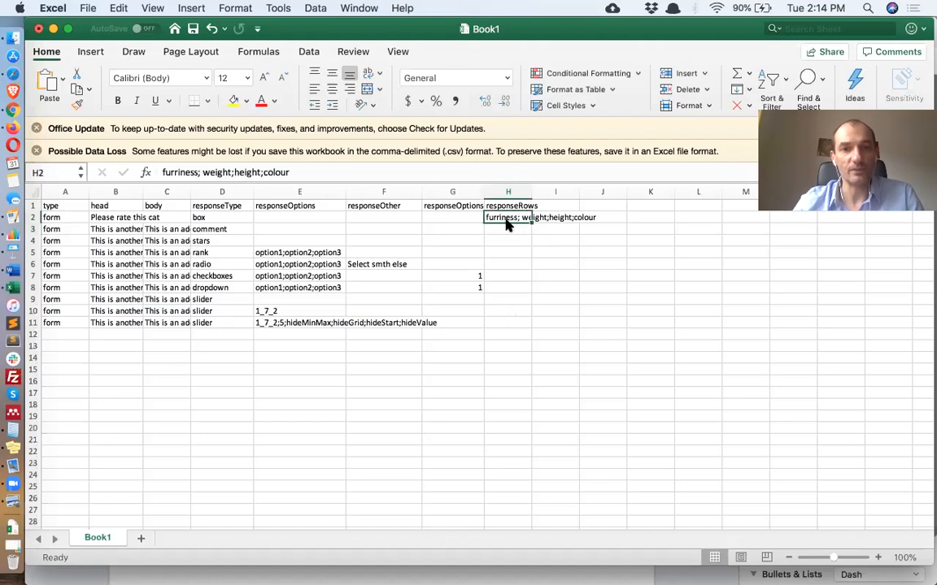
Copy the first question's responseRows value into rows 3 through 9 of the same column and save the file
{"action": "key", "text": "cmd+c"}
{"action": "left_click", "coordinate": [509, 230]}
{"action": "left_click_drag", "start_coordinate": [510, 229], "coordinate": [519, 286]}
{"action": "key", "text": "super+v"}
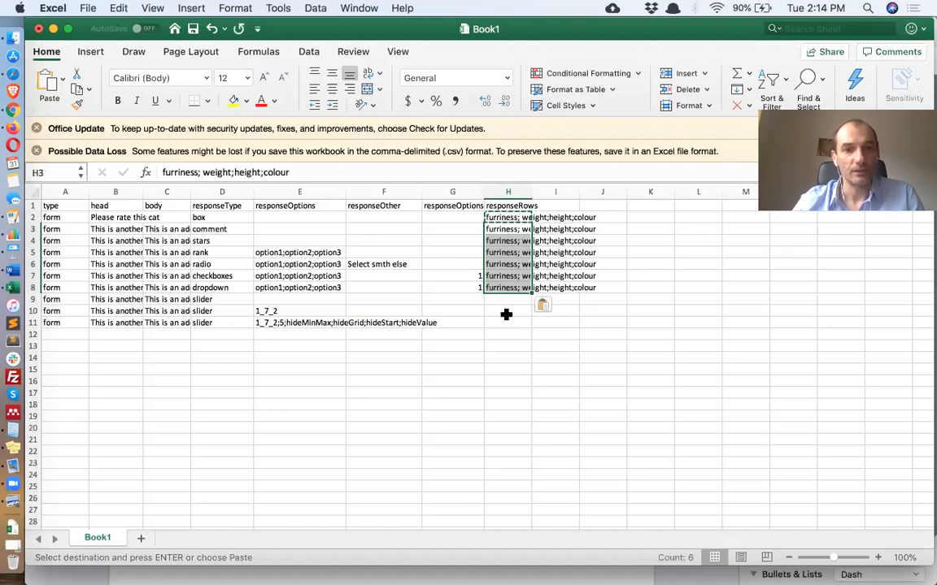
{"action": "left_click", "coordinate": [507, 301]}
{"action": "key", "text": "super+v"}
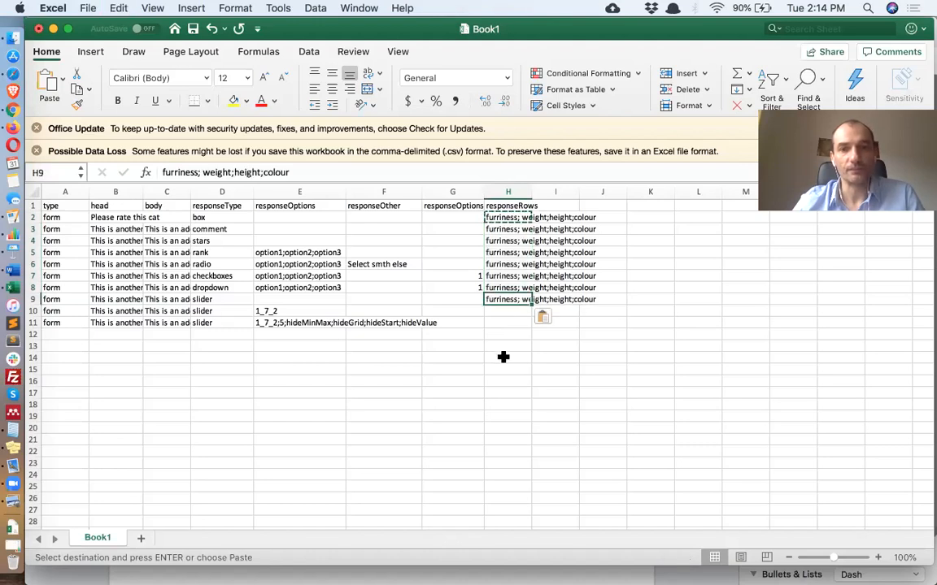
{"action": "key", "text": "super+s"}
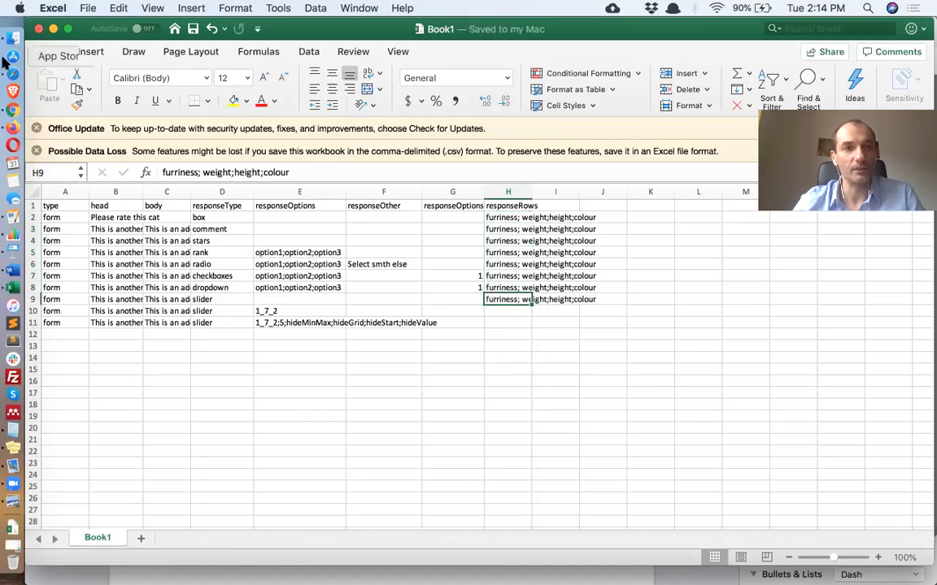
Upload the saved trial file to the Demo Survey project's Trial File area and reload the experiment preview
{"action": "left_click", "coordinate": [14, 109]}
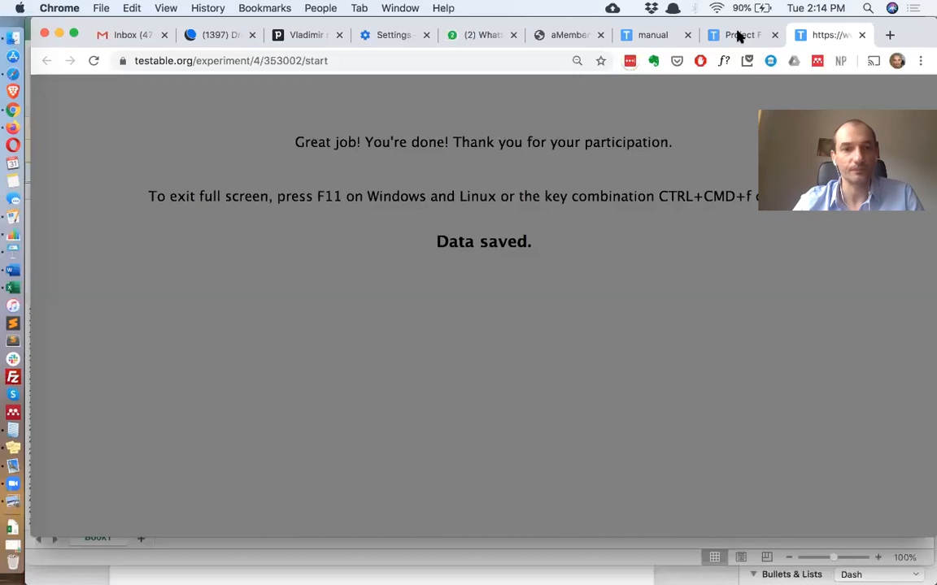
{"action": "left_click", "coordinate": [738, 36]}
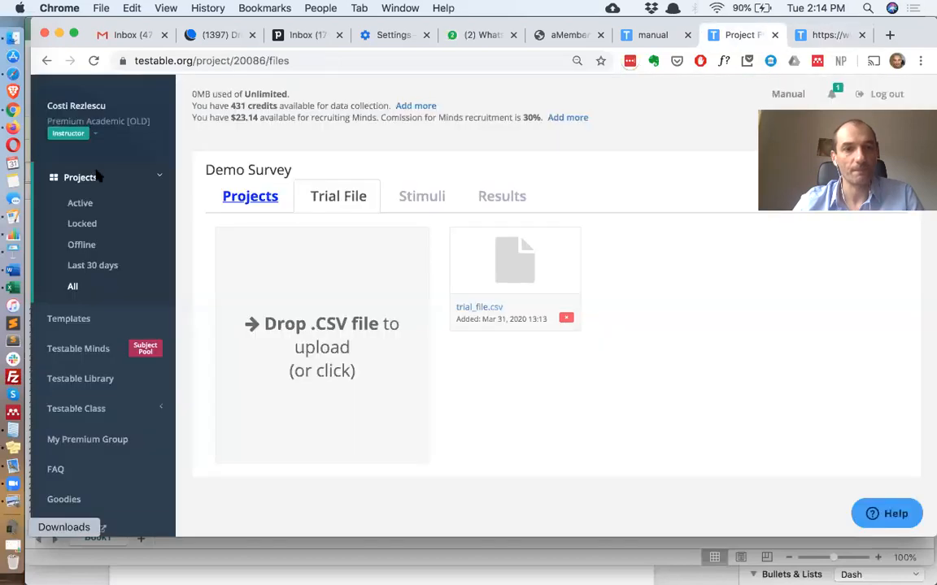
{"action": "left_click", "coordinate": [13, 527]}
{"action": "left_click_drag", "start_coordinate": [309, 297], "coordinate": [329, 309]}
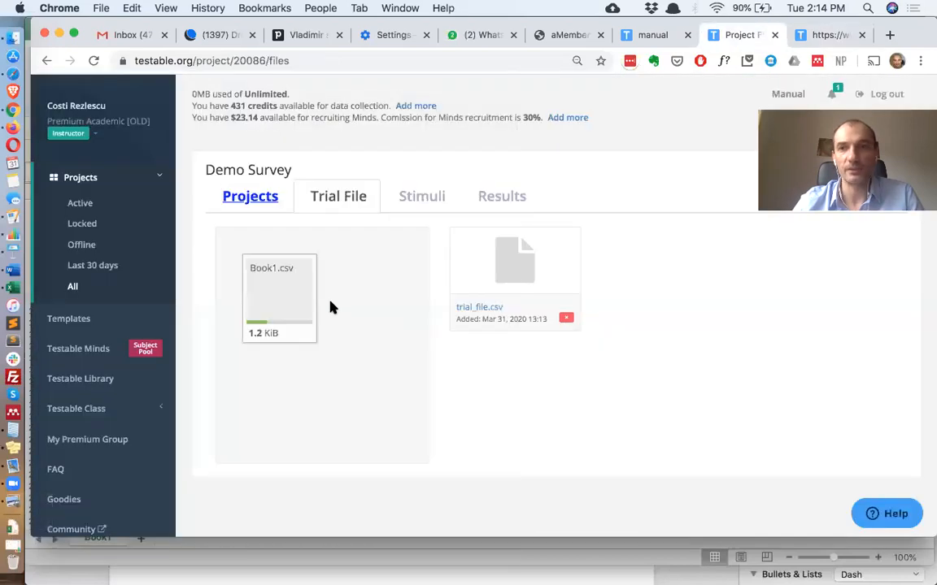
{"action": "left_click", "coordinate": [833, 37]}
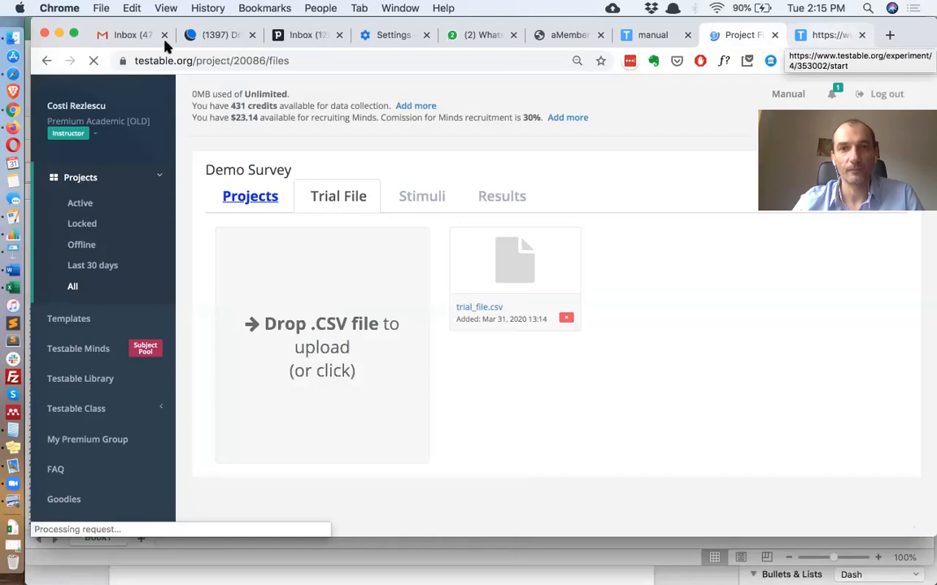
{"action": "left_click", "coordinate": [95, 62]}
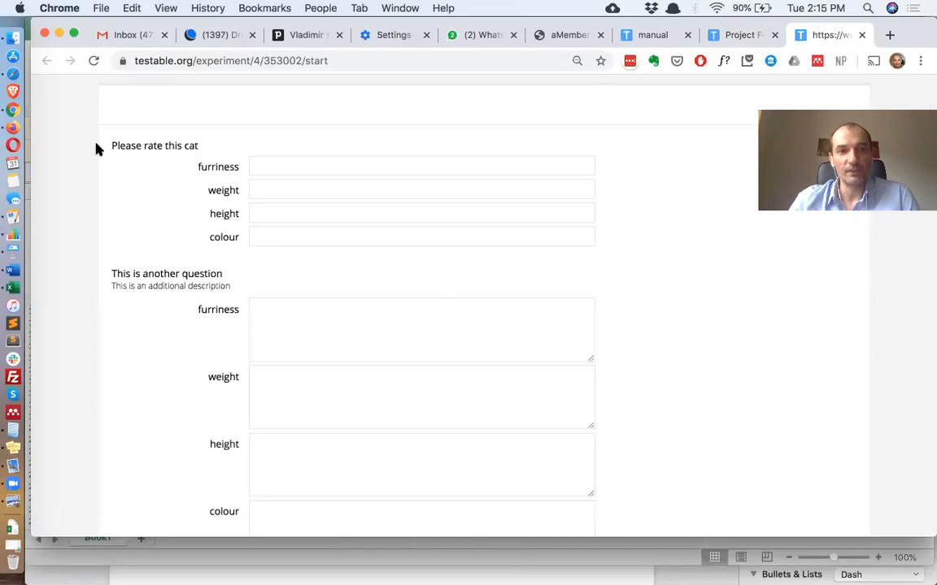
Examine the first question's response rows in the preview, comparing them with its responseType and responseRows cells in the spreadsheet
{"action": "left_click_drag", "start_coordinate": [96, 149], "coordinate": [195, 161]}
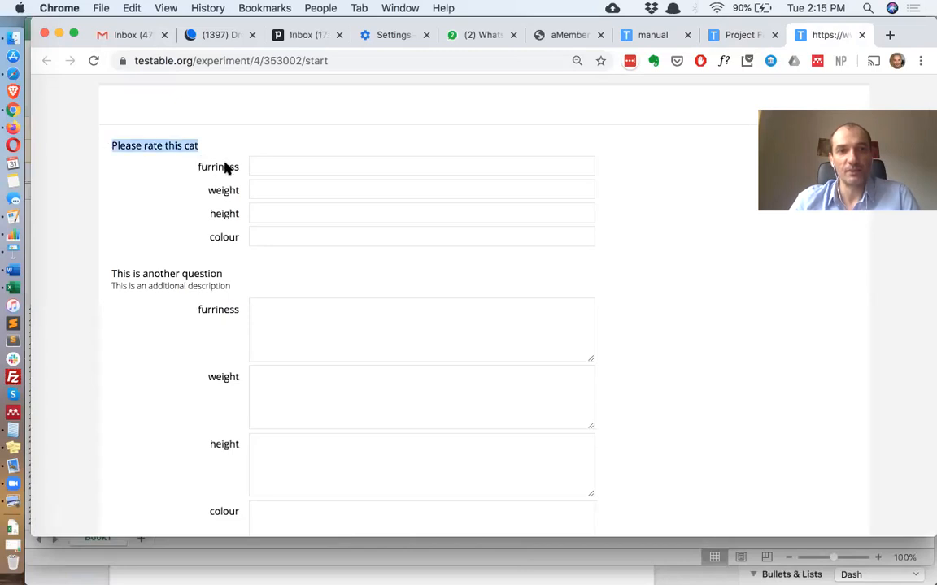
{"action": "double_click", "coordinate": [226, 190]}
{"action": "left_click", "coordinate": [226, 238]}
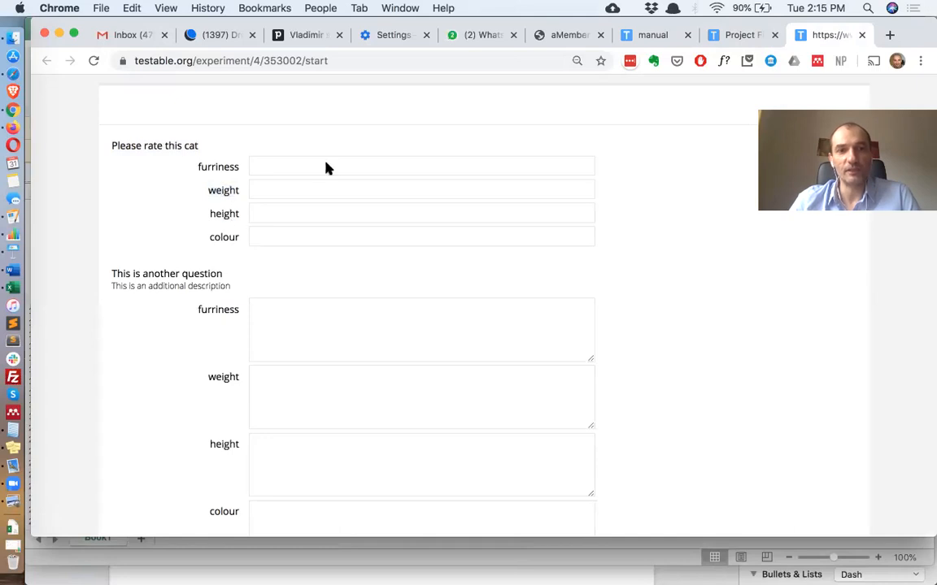
{"action": "left_click", "coordinate": [443, 189]}
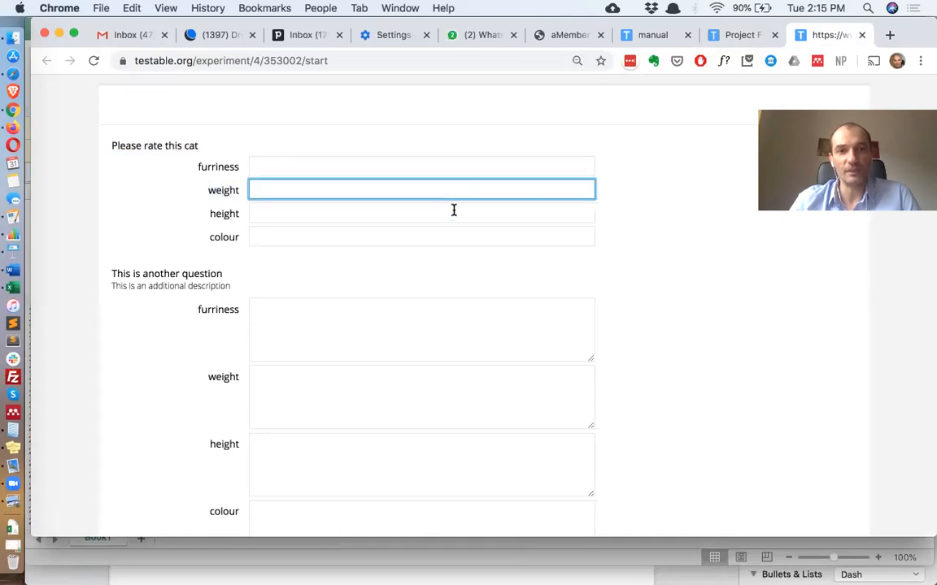
{"action": "key", "text": "Tab"}
{"action": "key", "text": "super+Tab"}
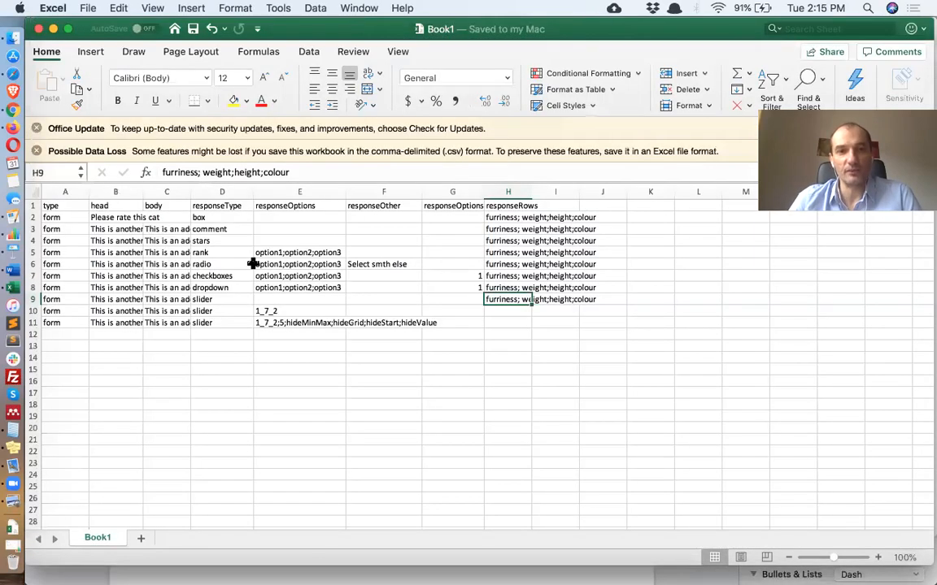
{"action": "left_click", "coordinate": [229, 218]}
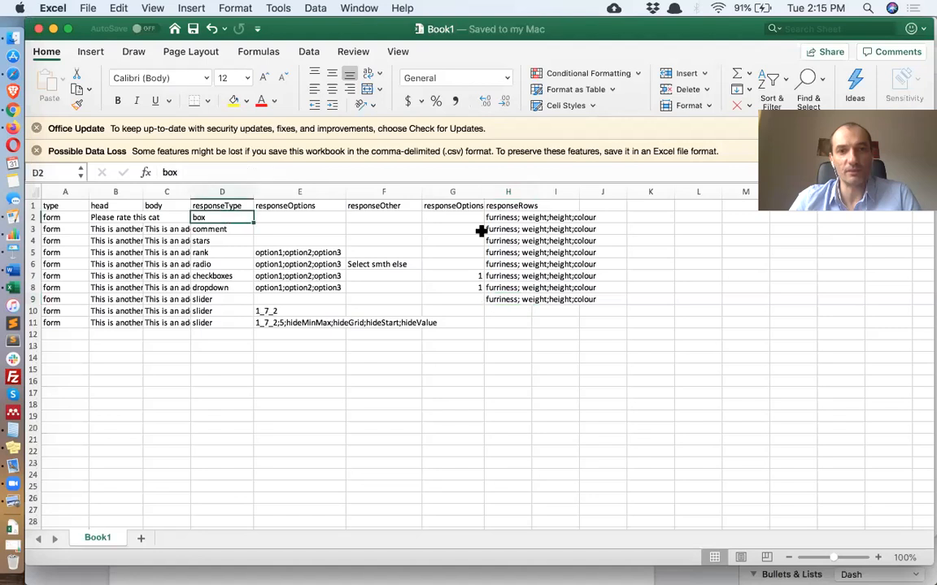
{"action": "left_click", "coordinate": [518, 218]}
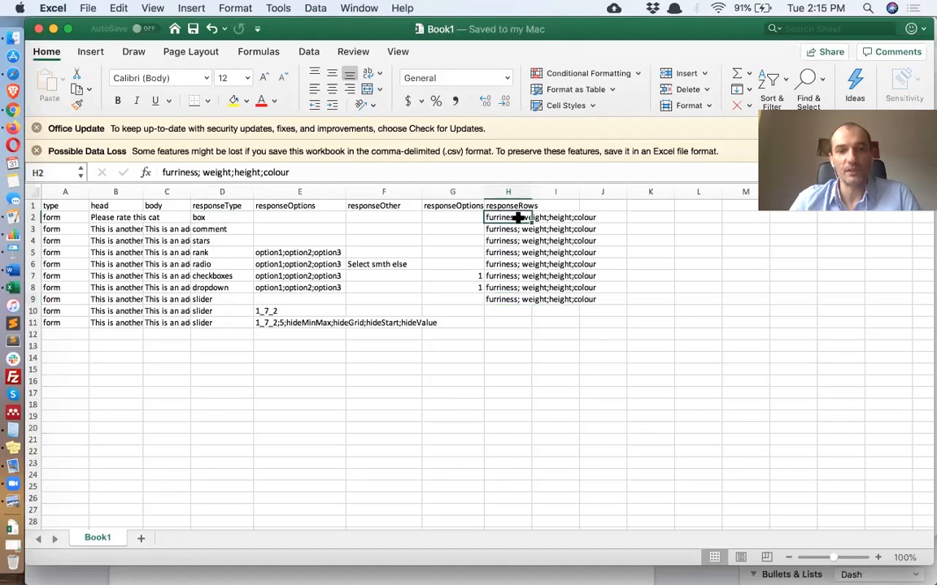
{"action": "key", "text": "super+Tab"}
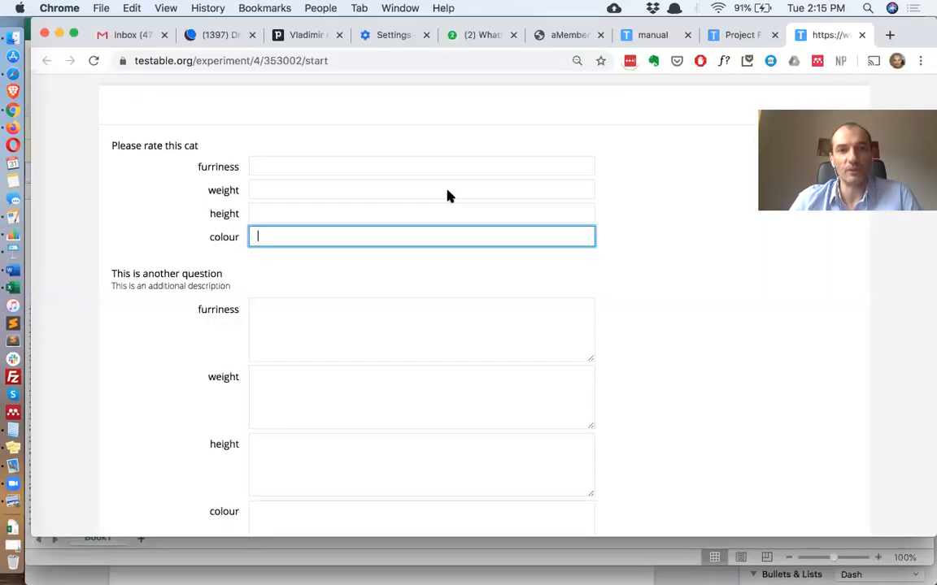
{"action": "left_click", "coordinate": [417, 165]}
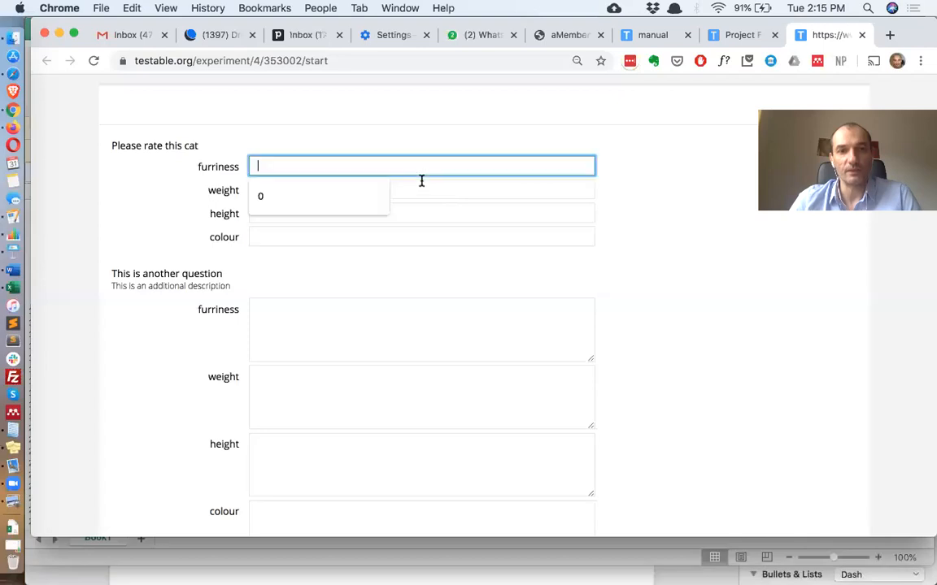
{"action": "left_click", "coordinate": [415, 232]}
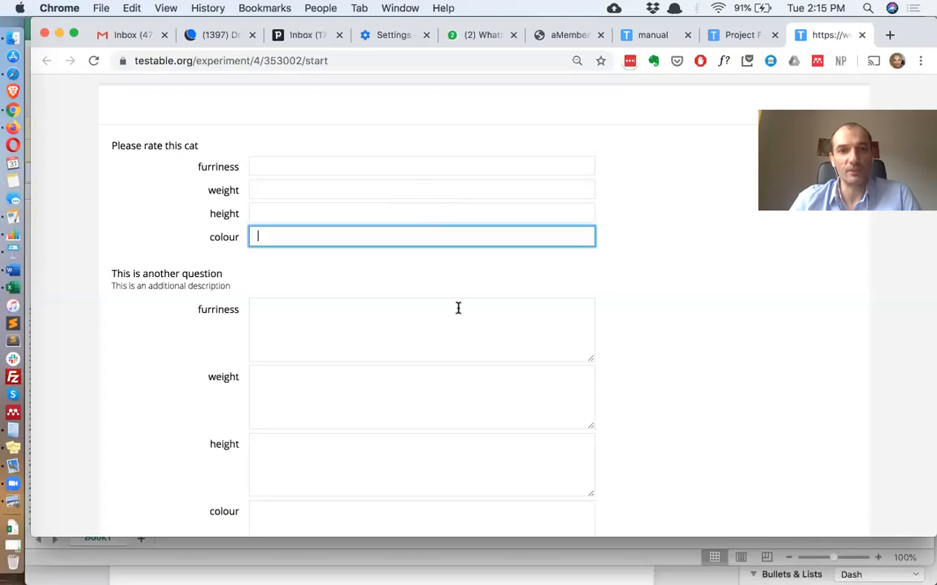
Answer the radio matrix question in the preview, picking options for the furriness, height and colour rows
{"action": "scroll", "coordinate": [428, 252], "scroll_direction": "down", "scroll_amount": 2}
{"action": "left_click", "coordinate": [428, 252]}
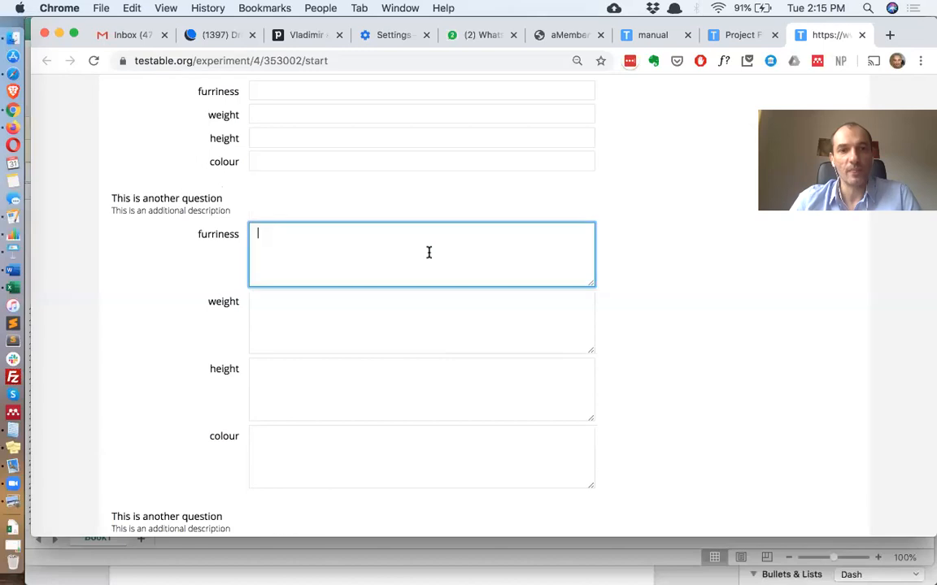
{"action": "scroll", "coordinate": [266, 271], "scroll_direction": "down", "scroll_amount": 7}
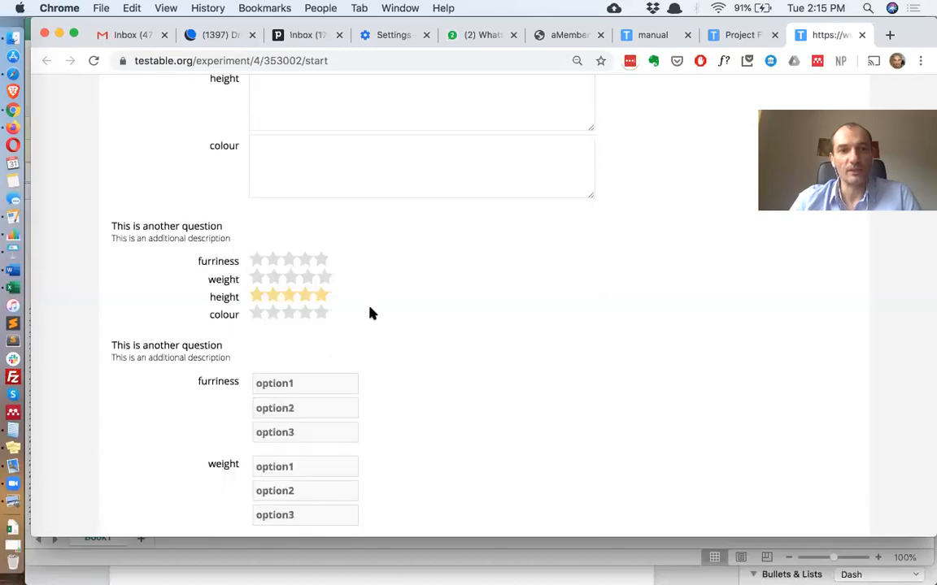
{"action": "scroll", "coordinate": [320, 410], "scroll_direction": "down", "scroll_amount": 3}
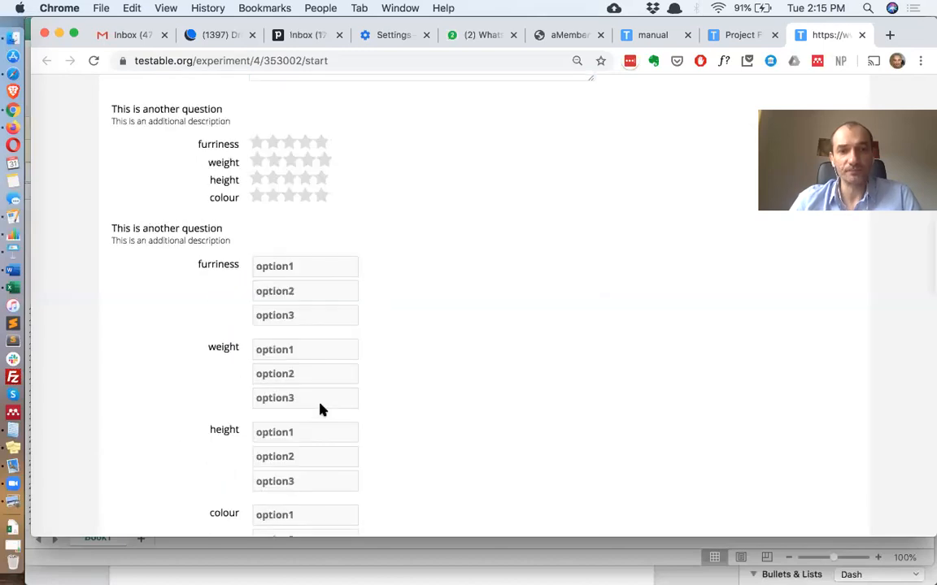
{"action": "scroll", "coordinate": [431, 386], "scroll_direction": "down", "scroll_amount": 6}
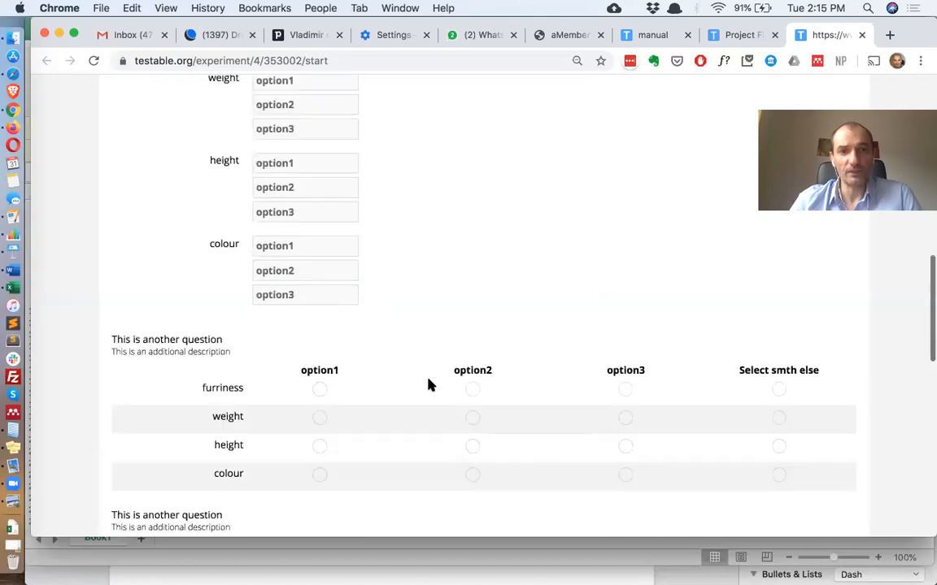
{"action": "scroll", "coordinate": [274, 341], "scroll_direction": "down", "scroll_amount": 1}
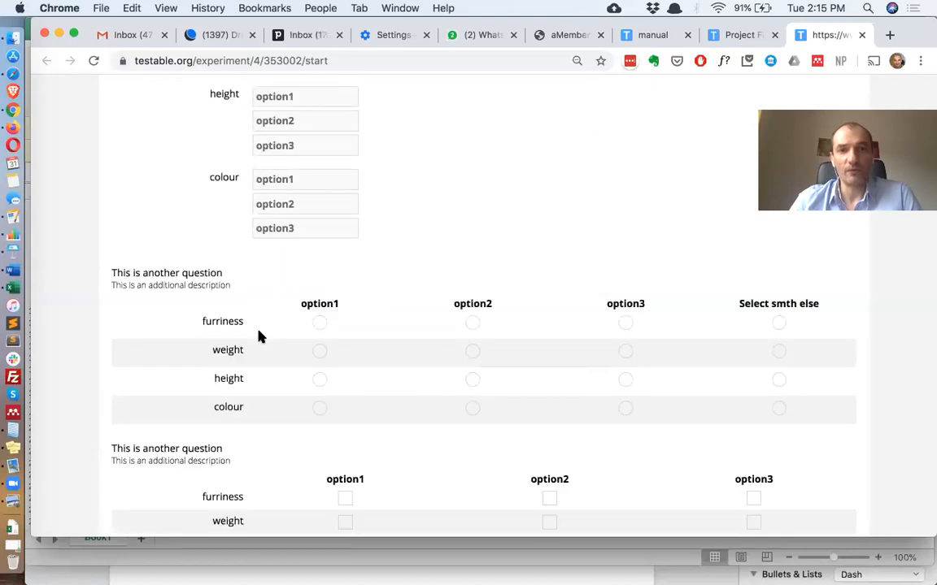
{"action": "left_click", "coordinate": [321, 324]}
{"action": "left_click", "coordinate": [473, 323]}
{"action": "left_click", "coordinate": [626, 323]}
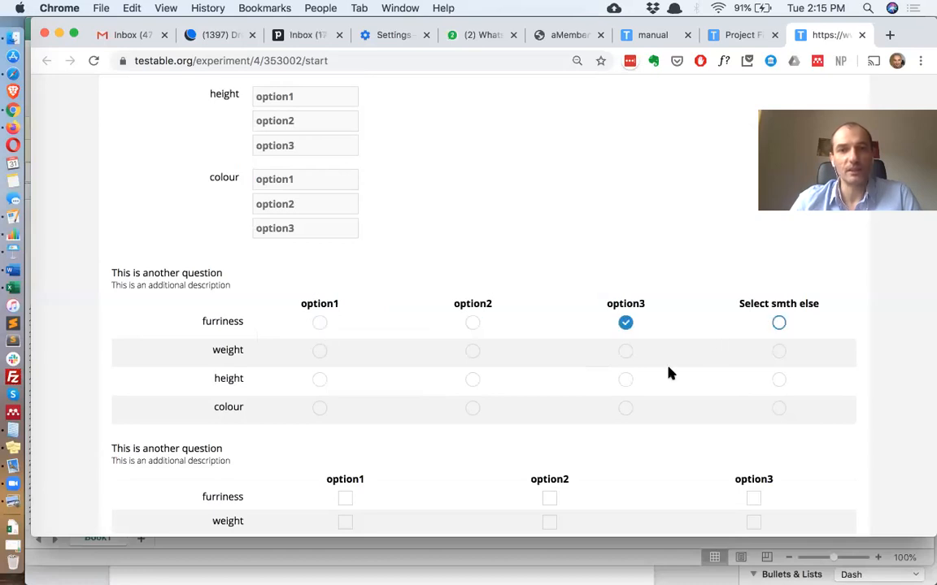
{"action": "scroll", "coordinate": [606, 155], "scroll_direction": "down", "scroll_amount": 1}
{"action": "scroll", "coordinate": [559, 171], "scroll_direction": "down", "scroll_amount": 3}
{"action": "left_click", "coordinate": [559, 169]}
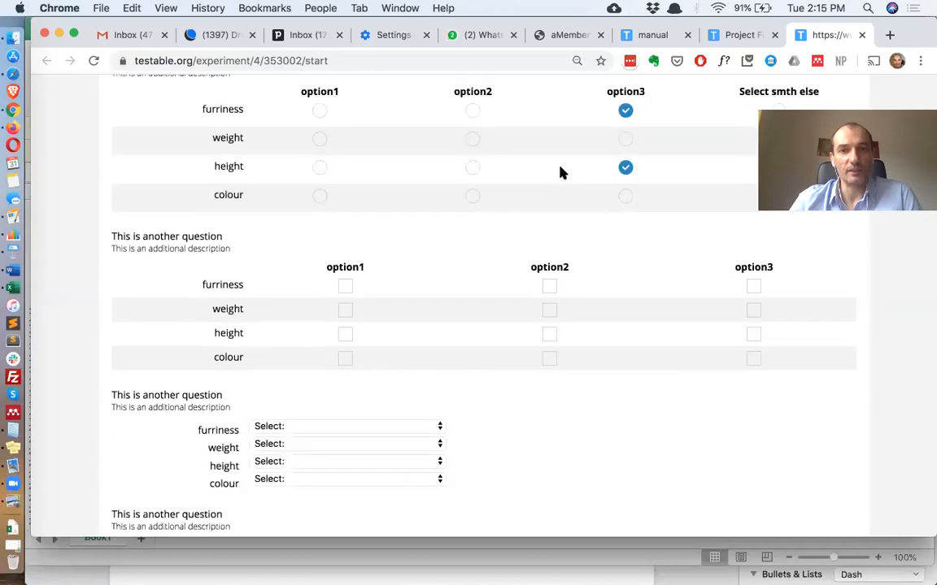
{"action": "left_click", "coordinate": [472, 196]}
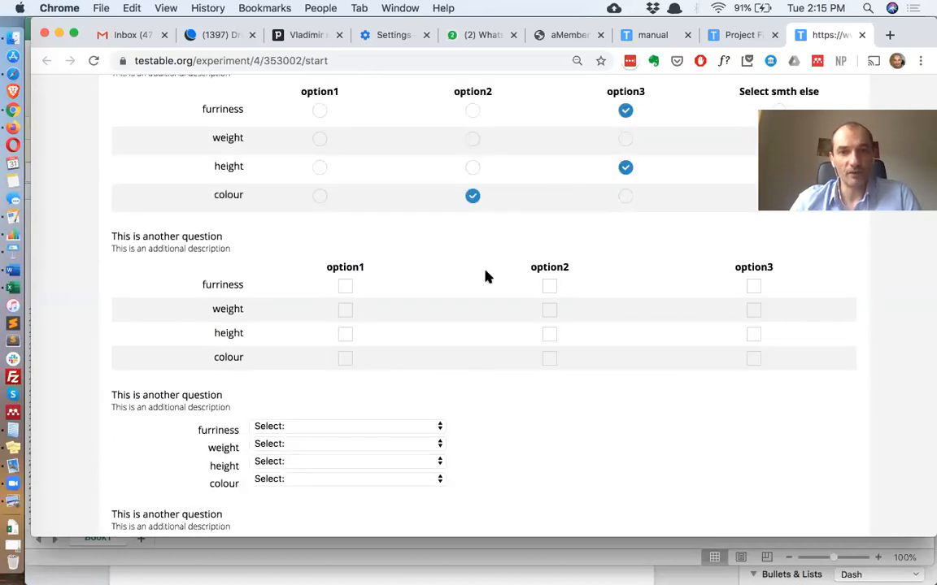
{"action": "scroll", "coordinate": [485, 277], "scroll_direction": "down", "scroll_amount": 1}
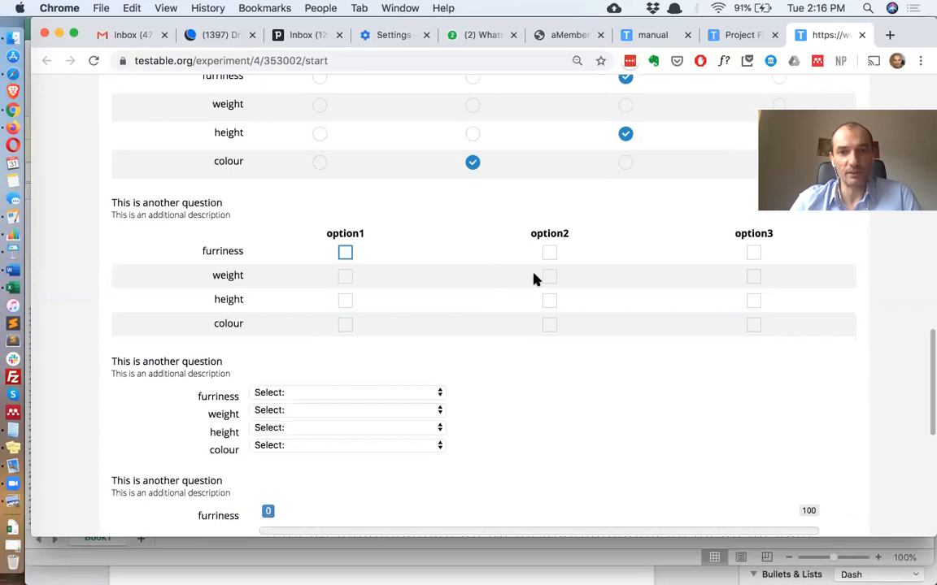
Tick checkbox options for furriness, weight and height in the preview and open the furriness dropdown
{"action": "left_click", "coordinate": [550, 277]}
{"action": "left_click", "coordinate": [552, 255]}
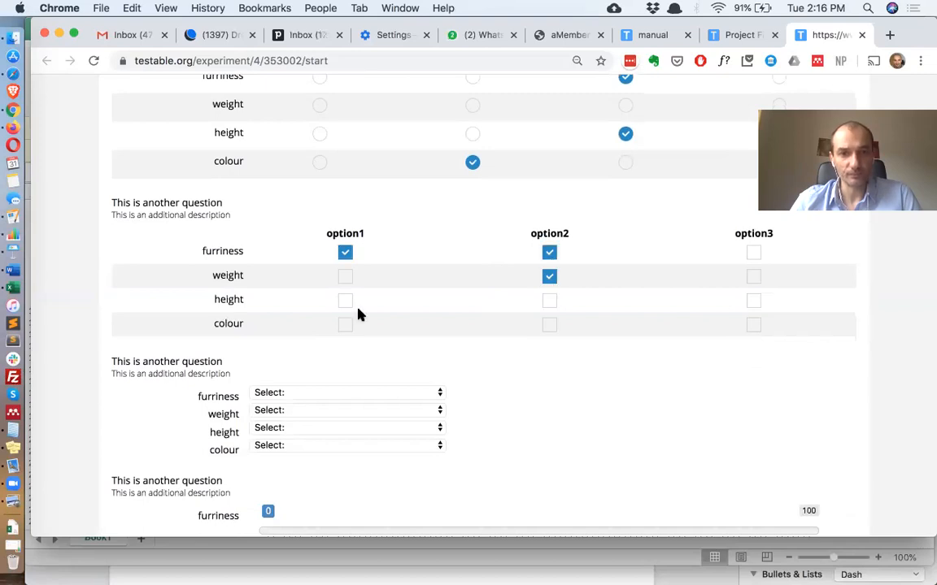
{"action": "left_click", "coordinate": [345, 300]}
{"action": "left_click", "coordinate": [549, 300]}
{"action": "scroll", "coordinate": [488, 378], "scroll_direction": "down", "scroll_amount": 2}
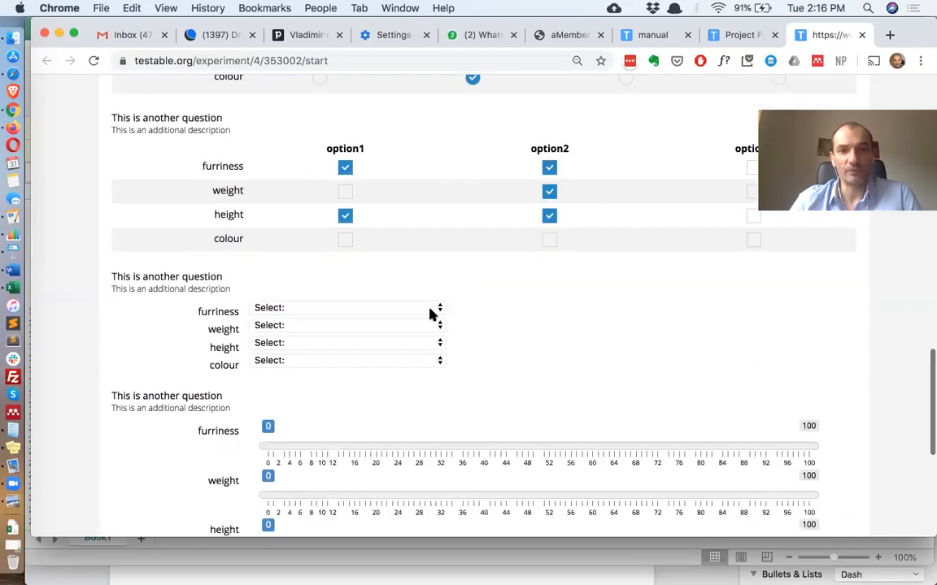
{"action": "left_click", "coordinate": [268, 309]}
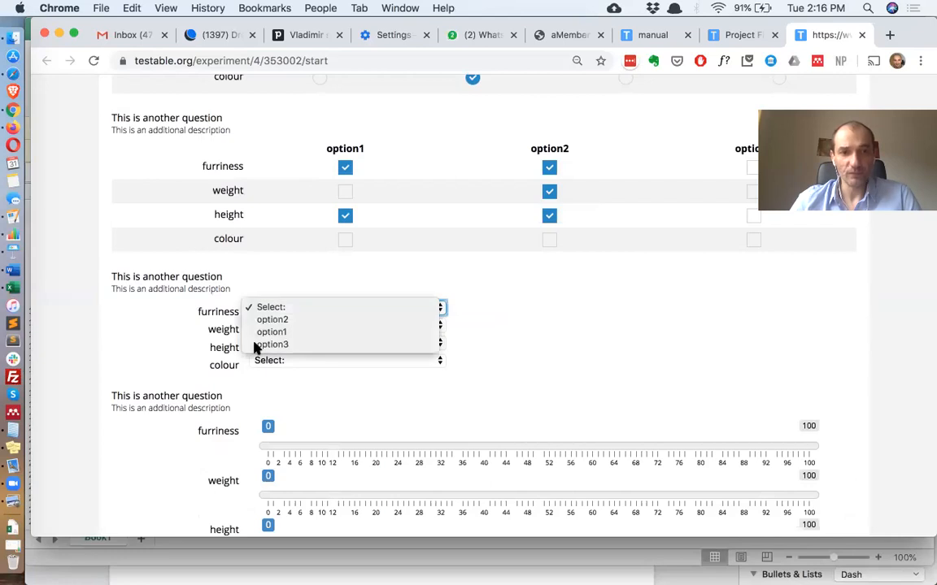
{"action": "left_click", "coordinate": [232, 370]}
{"action": "scroll", "coordinate": [262, 284], "scroll_direction": "down", "scroll_amount": 4}
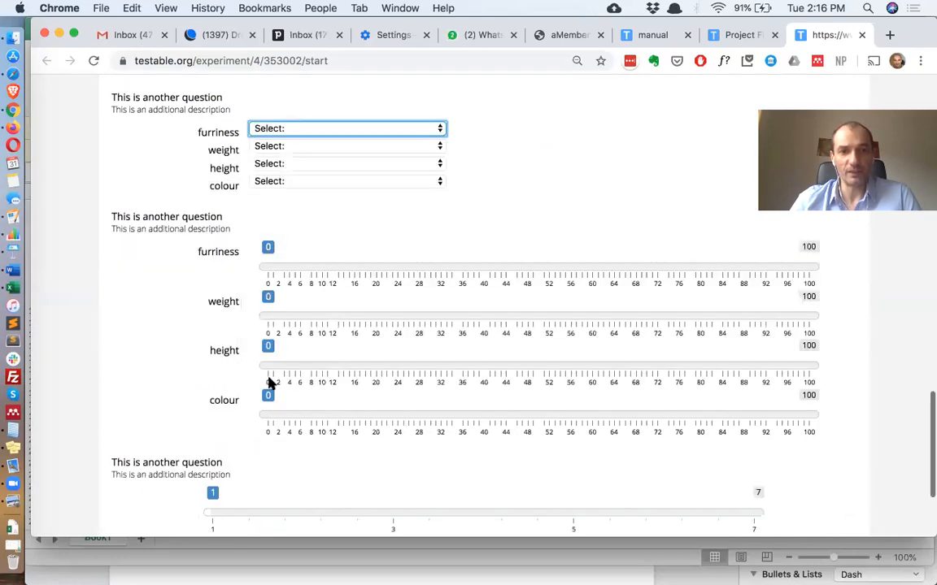
{"action": "scroll", "coordinate": [268, 378], "scroll_direction": "down", "scroll_amount": 1}
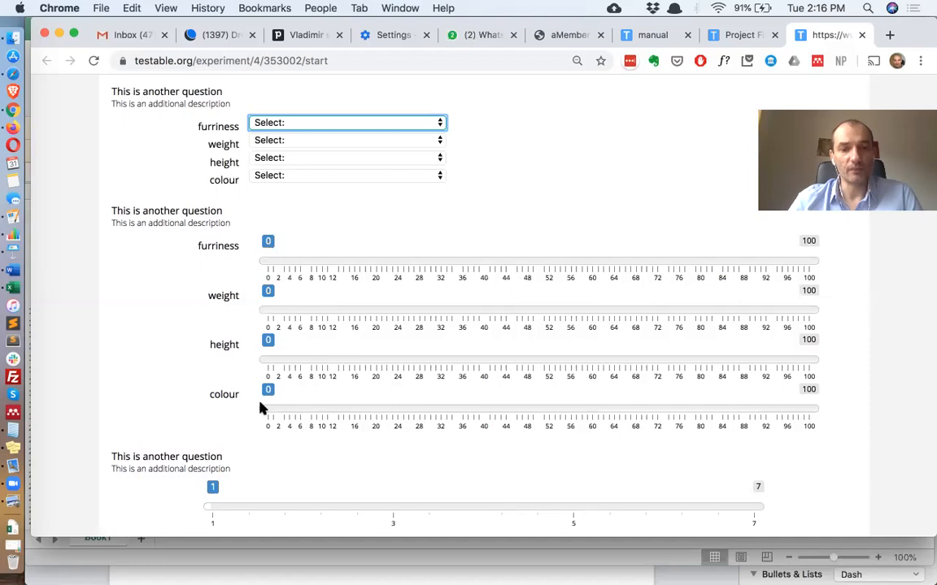
Widen the responseRows column and add stim1 and stimFormat headers in the next two columns
{"action": "key", "text": "super+Tab"}
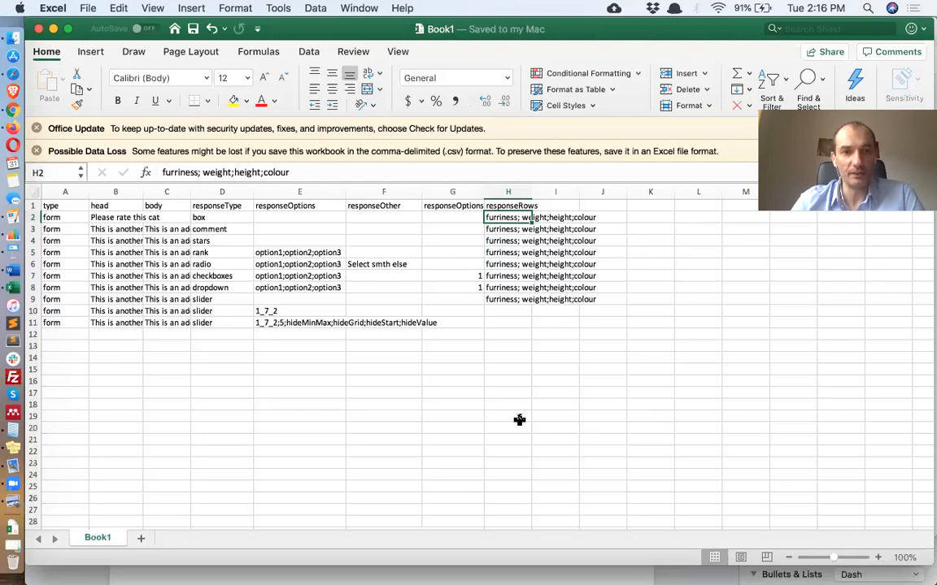
{"action": "left_click_drag", "start_coordinate": [530, 196], "coordinate": [607, 197]}
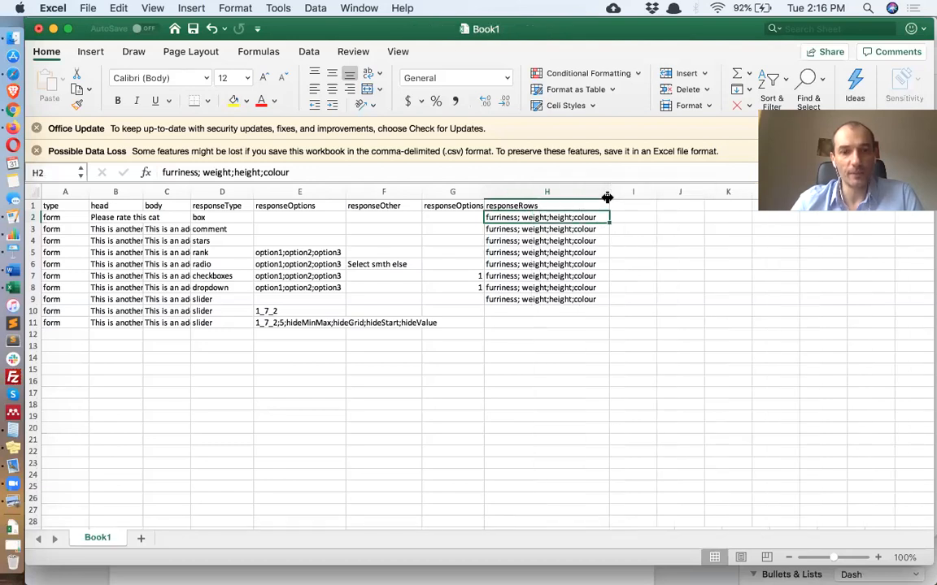
{"action": "left_click", "coordinate": [633, 204]}
{"action": "type", "text": "stim1"}
{"action": "key", "text": "Tab"}
{"action": "type", "text": "stimFormat"}
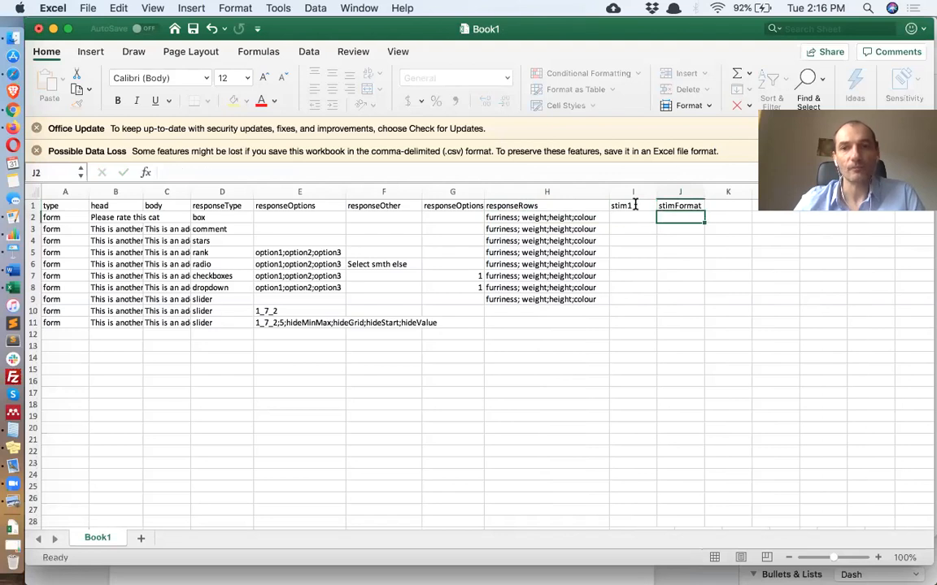
{"action": "key", "text": "Return"}
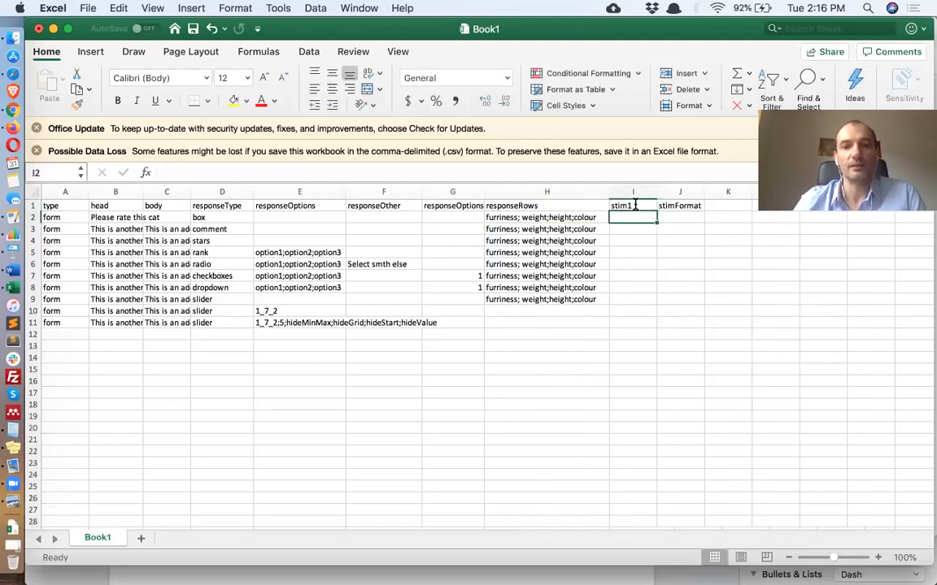
Enter image1 as the stim1 value and .jpg as the stimFormat value for the first question
{"action": "type", "text": "image1"}
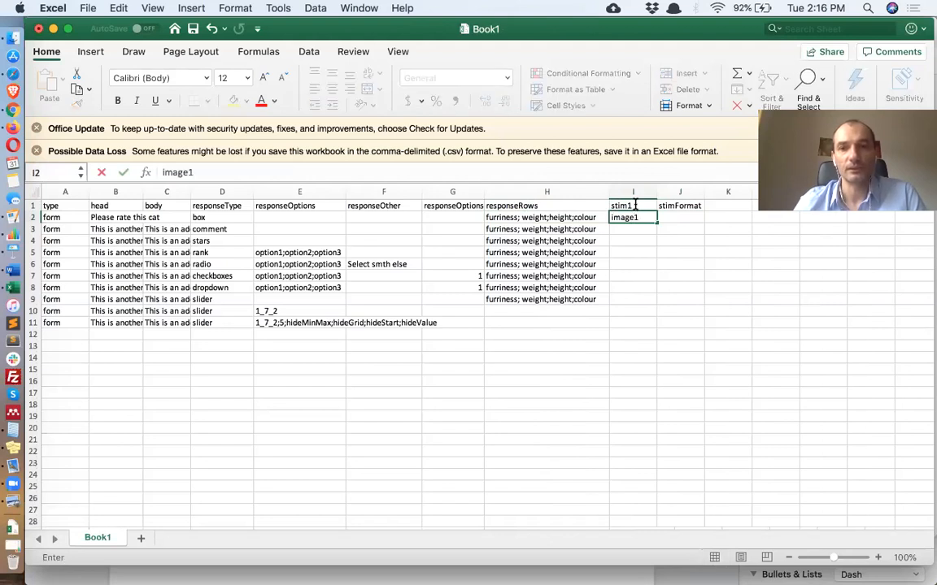
{"action": "key", "text": "Tab"}
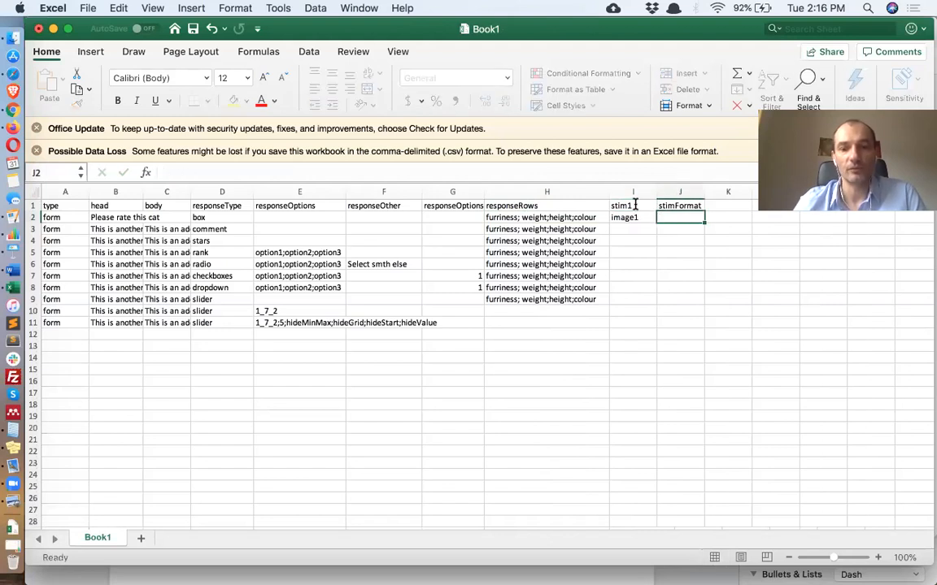
{"action": "type", "text": ".jpg"}
{"action": "key", "text": "Return"}
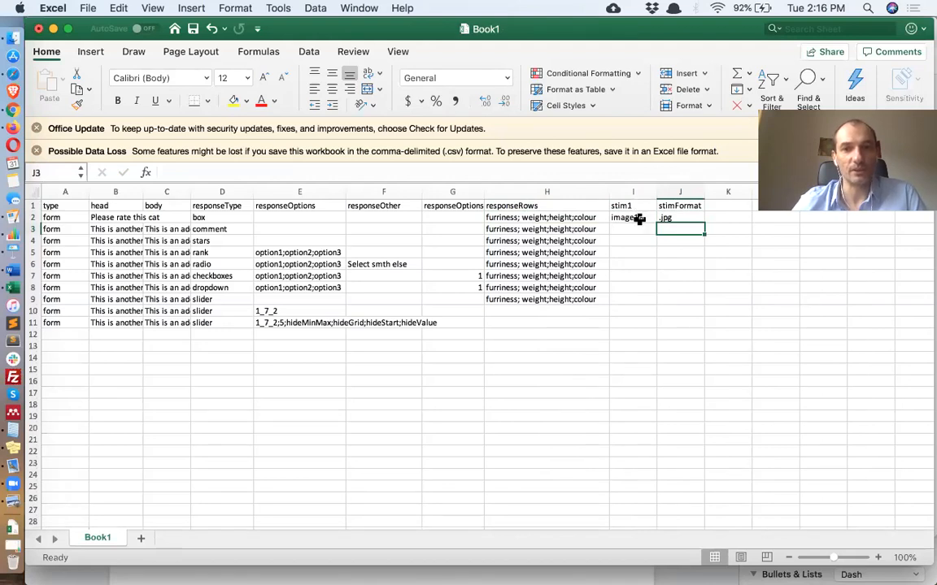
{"action": "left_click", "coordinate": [646, 215]}
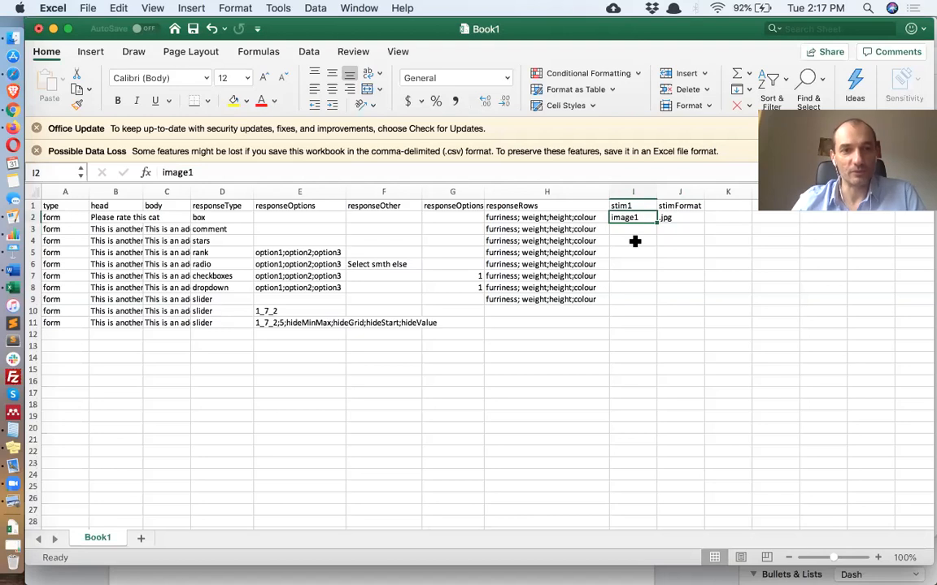
Clear all the responseRows entries from the question rows
{"action": "left_click", "coordinate": [538, 214]}
{"action": "left_click_drag", "start_coordinate": [537, 273], "coordinate": [544, 309]}
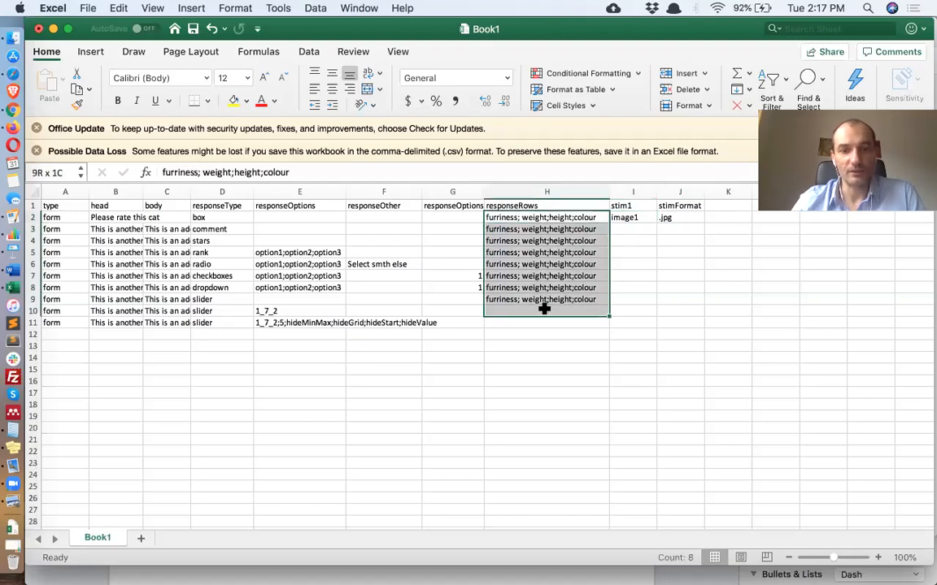
{"action": "key", "text": "super+c"}
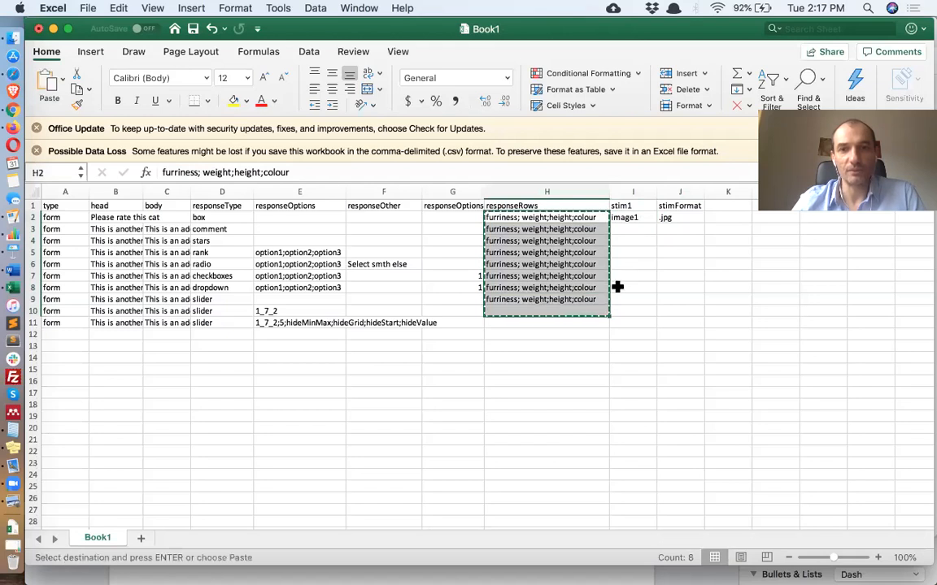
{"action": "key", "text": "BackSpace"}
Copy the image1 and .jpg stimulus values down to every question row
{"action": "left_click_drag", "start_coordinate": [682, 219], "coordinate": [690, 321]}
{"action": "key", "text": "super+c"}
{"action": "key", "text": "super+v"}
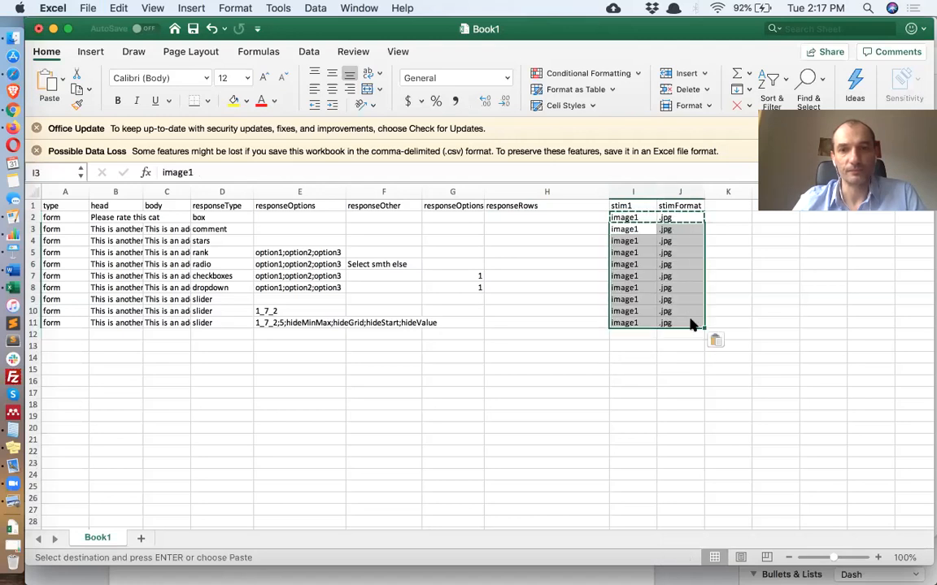
{"action": "left_click", "coordinate": [601, 404]}
Save the sheet and upload it as the trial file of the Demo Survey project
{"action": "key", "text": "super+s"}
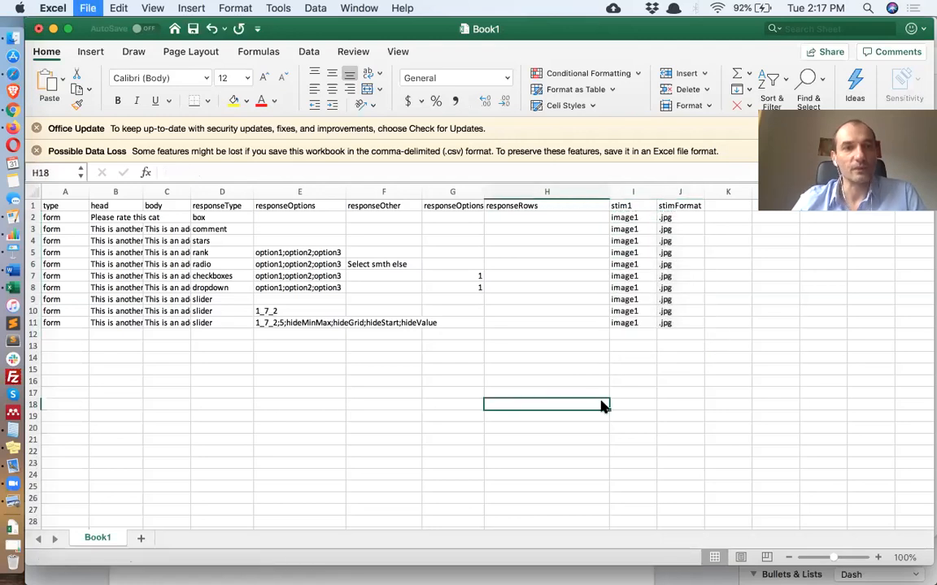
{"action": "left_click", "coordinate": [11, 114]}
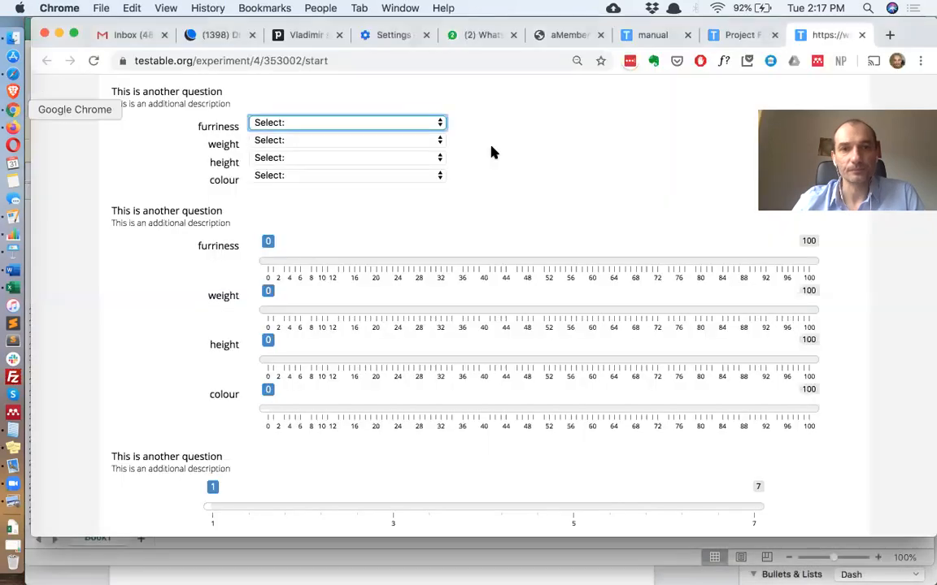
{"action": "scroll", "coordinate": [496, 138], "scroll_direction": "down", "scroll_amount": 10}
{"action": "left_click", "coordinate": [729, 37]}
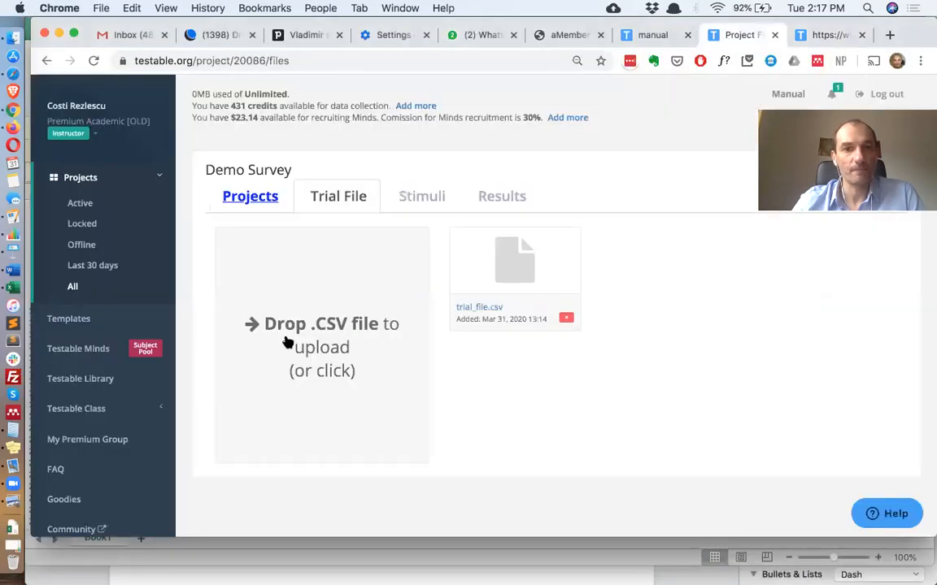
{"action": "left_click", "coordinate": [13, 528]}
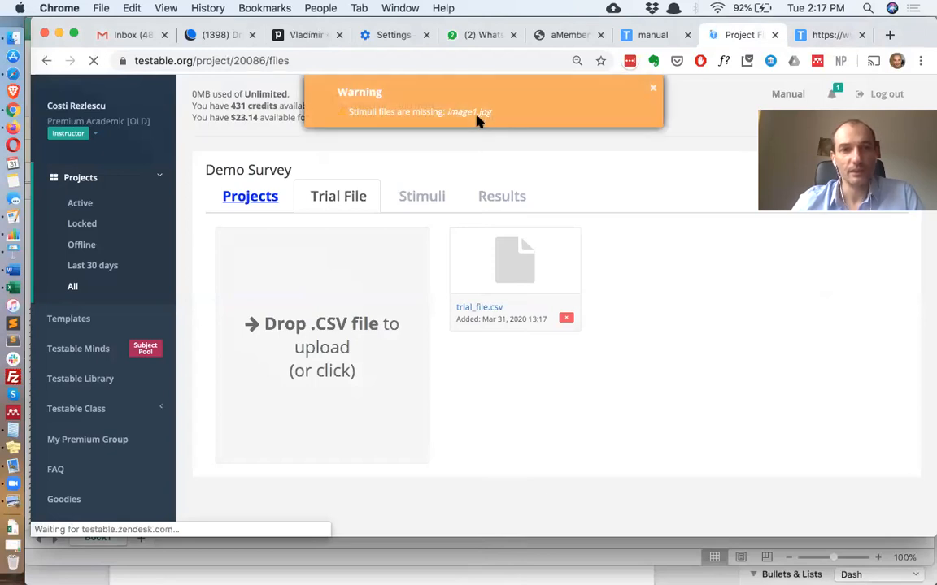
Try to upload image1.jpg, found through a system file search, into the trial file drop area
{"action": "key", "text": "super+space"}
{"action": "type", "text": "image1"}
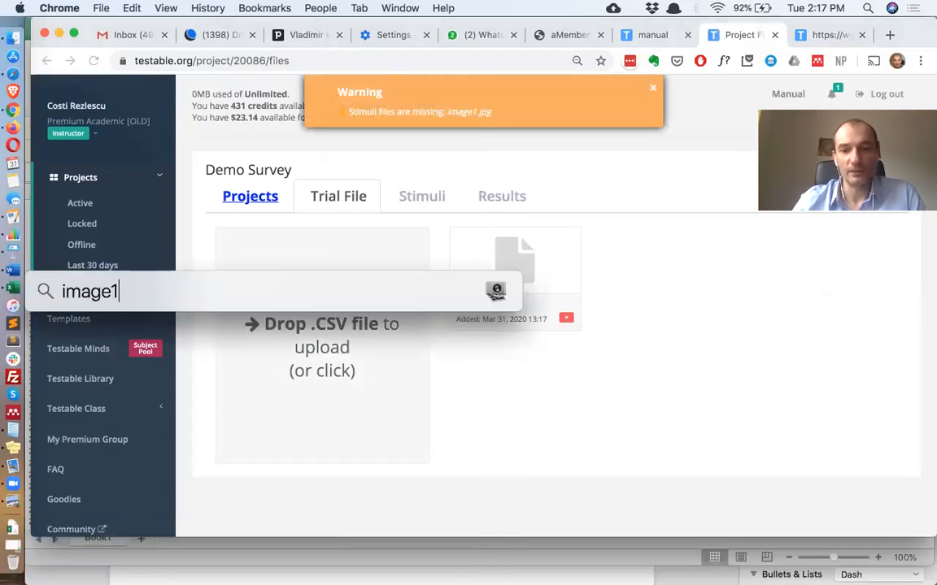
{"action": "type", "text": ".jpg"}
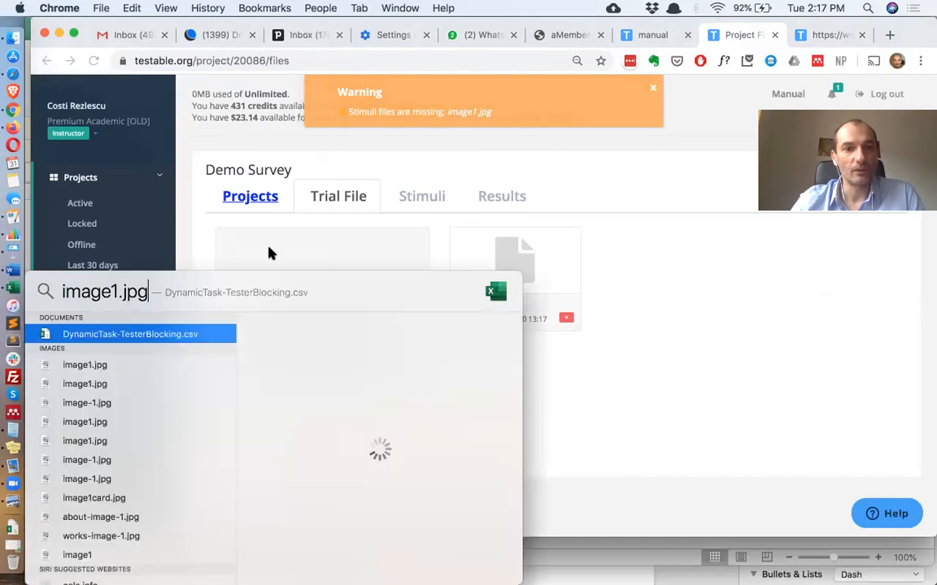
{"action": "key", "text": "Down"}
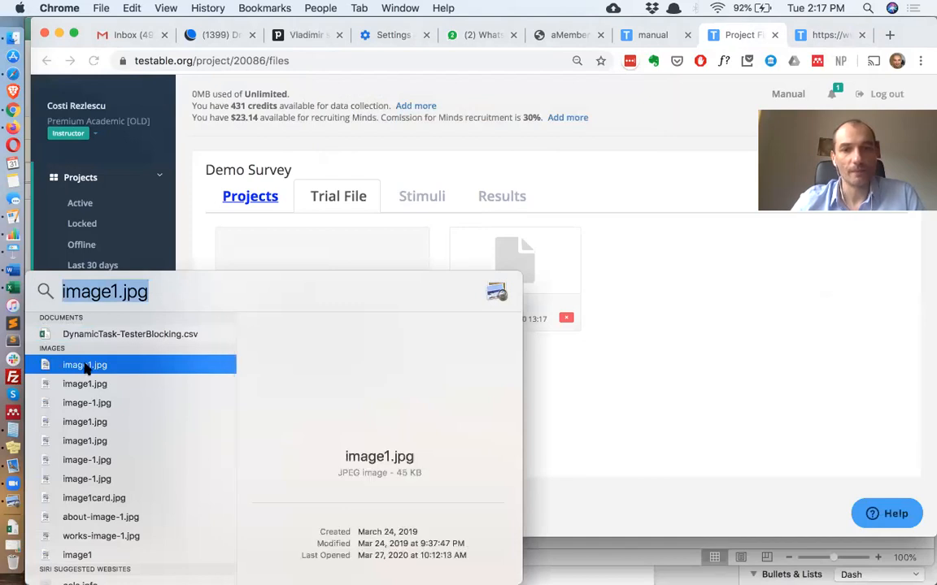
{"action": "left_click", "coordinate": [350, 259]}
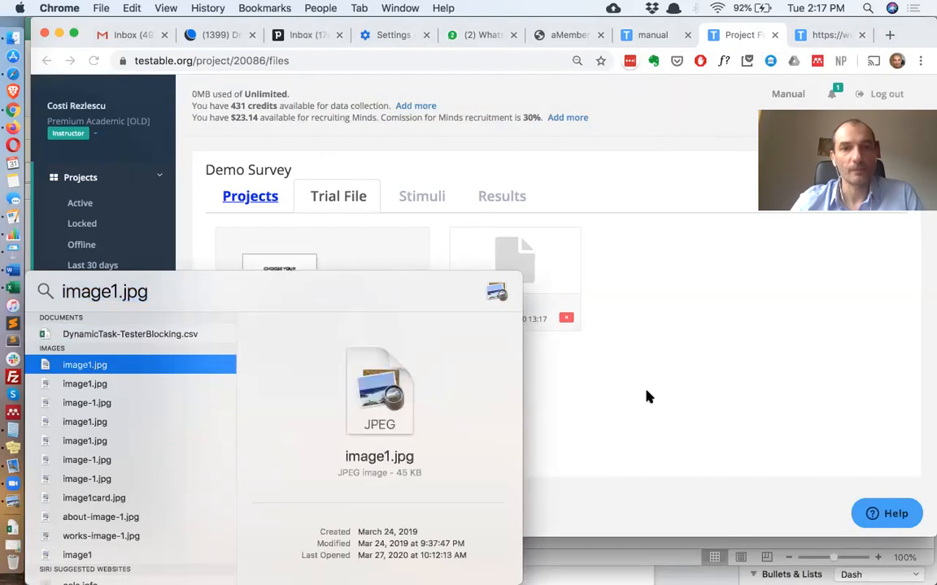
{"action": "left_click", "coordinate": [593, 400]}
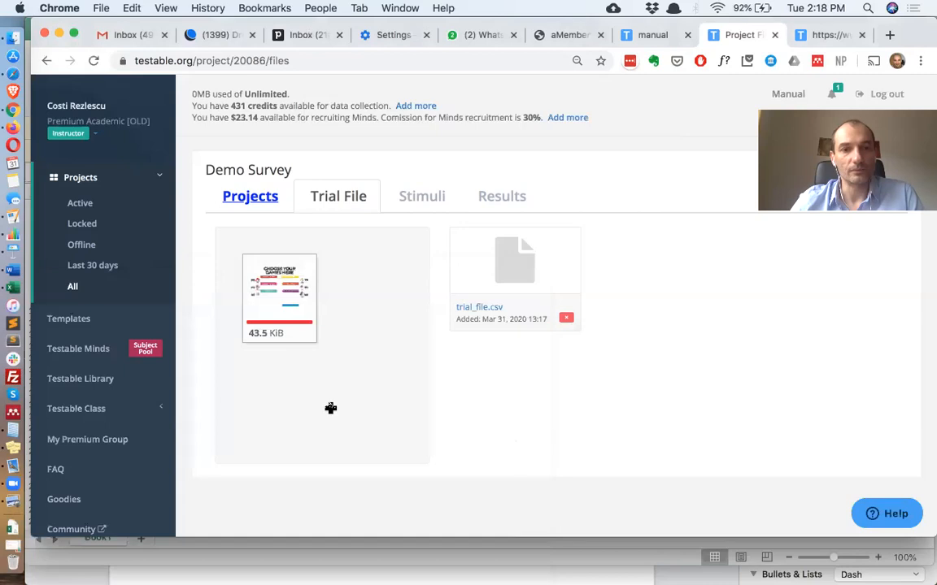
{"action": "key", "text": "super+Tab"}
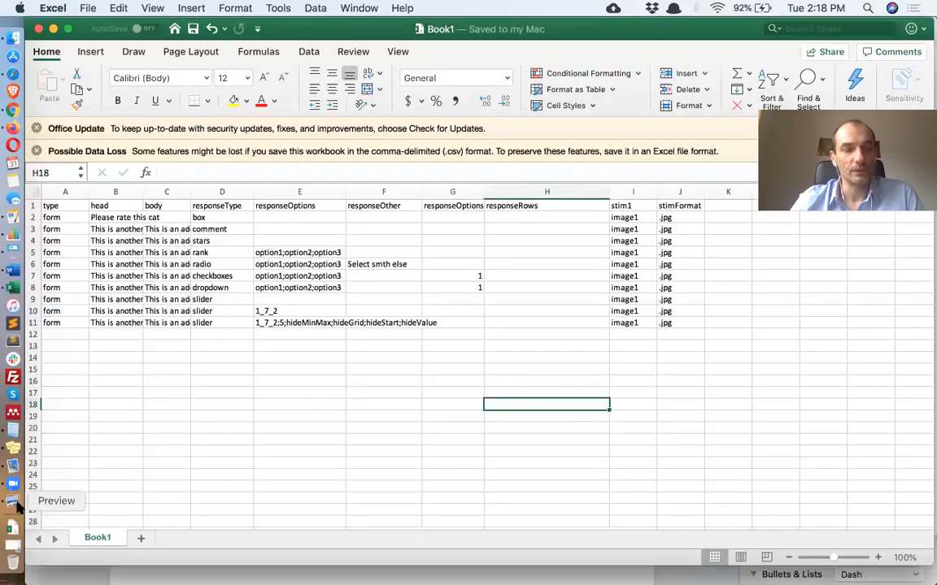
{"action": "key", "text": "super+space"}
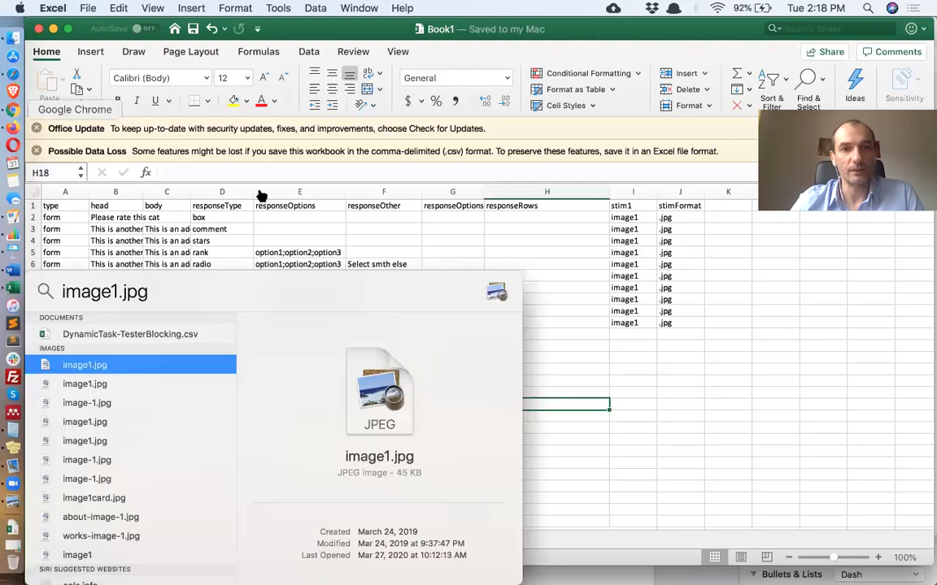
{"action": "key", "text": "super+Tab"}
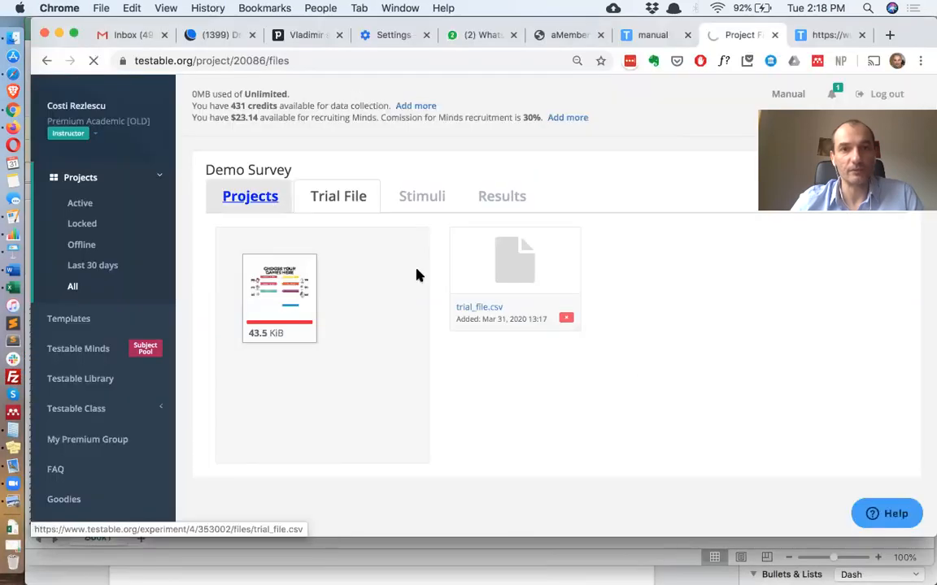
Download image1.jpg from the Quick project (1) stimuli, saving it as image1 in JPEG format
{"action": "left_click", "coordinate": [252, 201]}
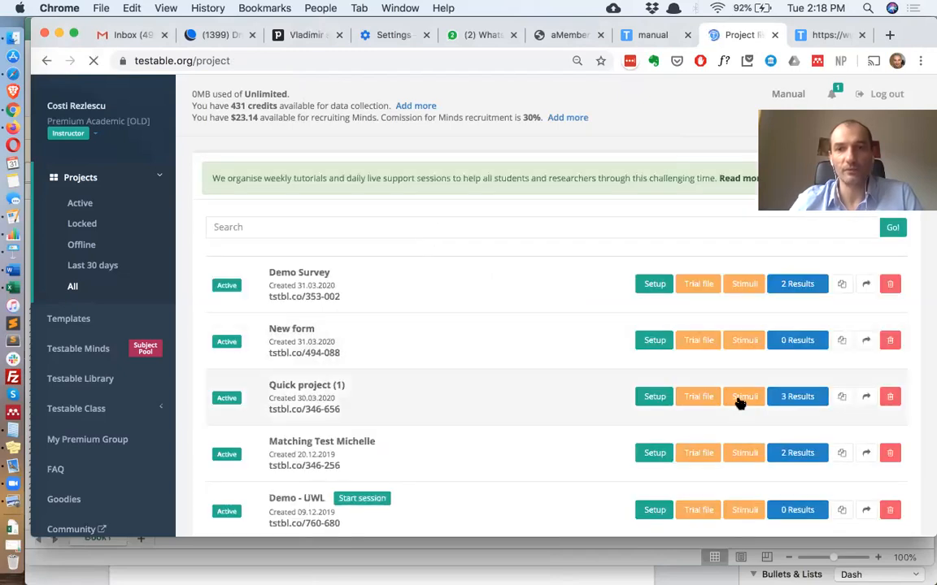
{"action": "left_click", "coordinate": [741, 399]}
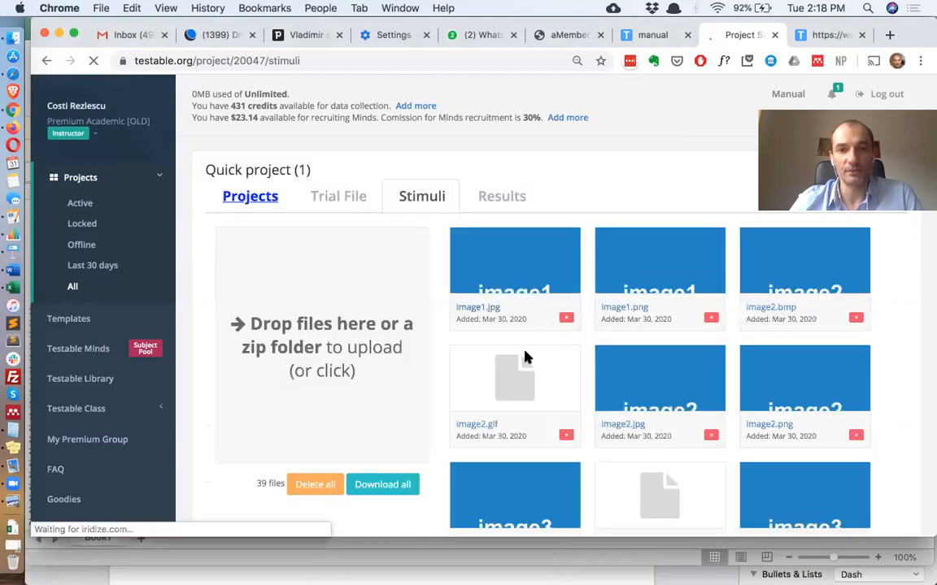
{"action": "right_click", "coordinate": [478, 311]}
{"action": "key", "text": "Escape"}
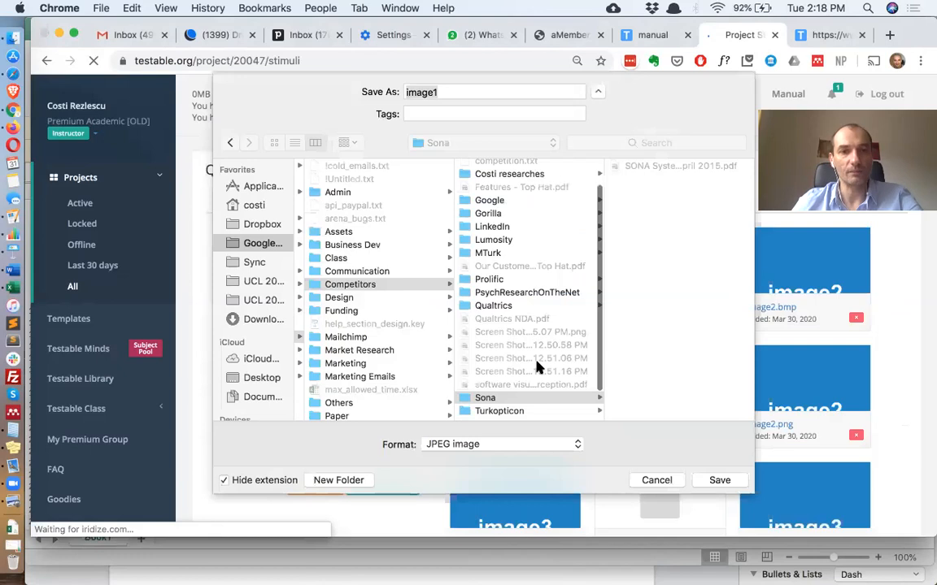
{"action": "left_click", "coordinate": [265, 320]}
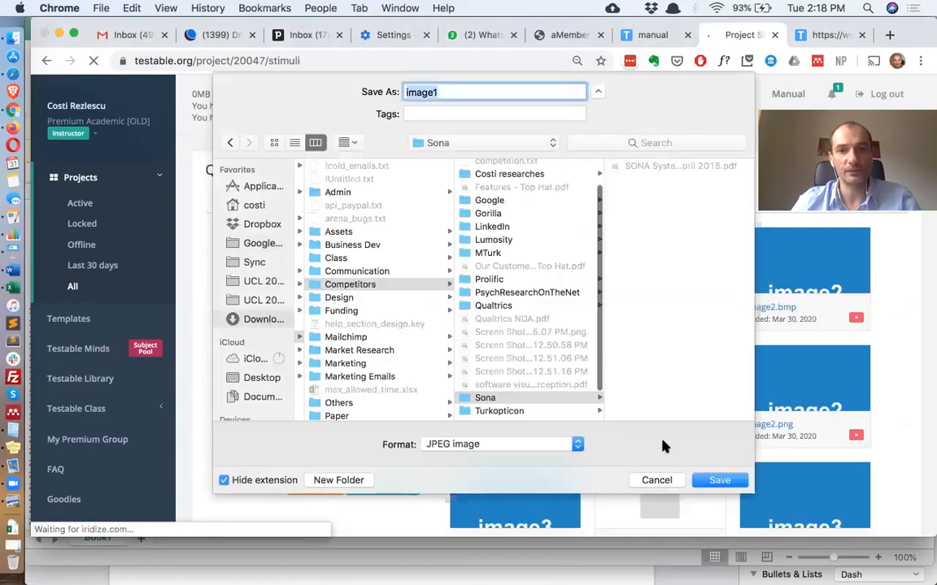
{"action": "left_click", "coordinate": [719, 481]}
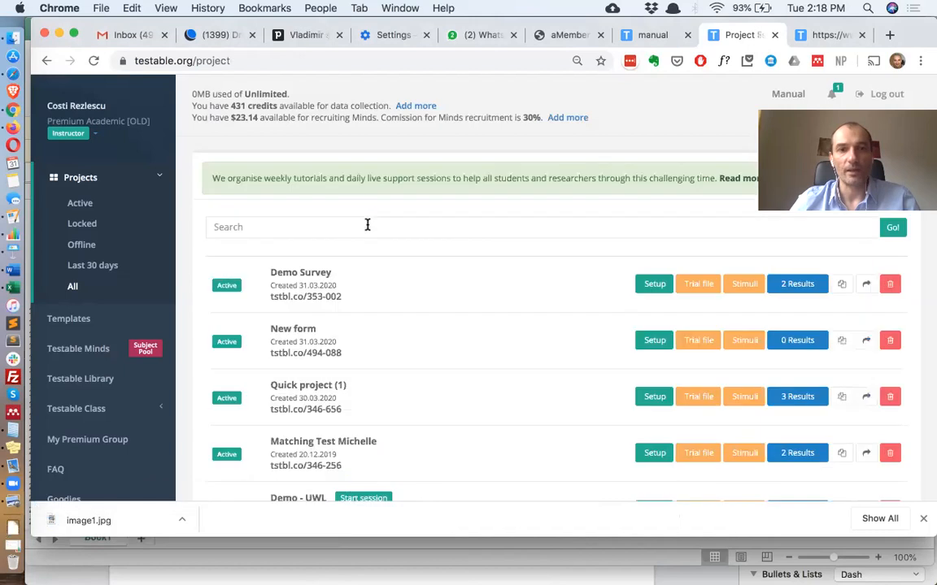
Upload the downloaded image1.jpg into the Demo Survey project's stimuli
{"action": "left_click", "coordinate": [743, 284]}
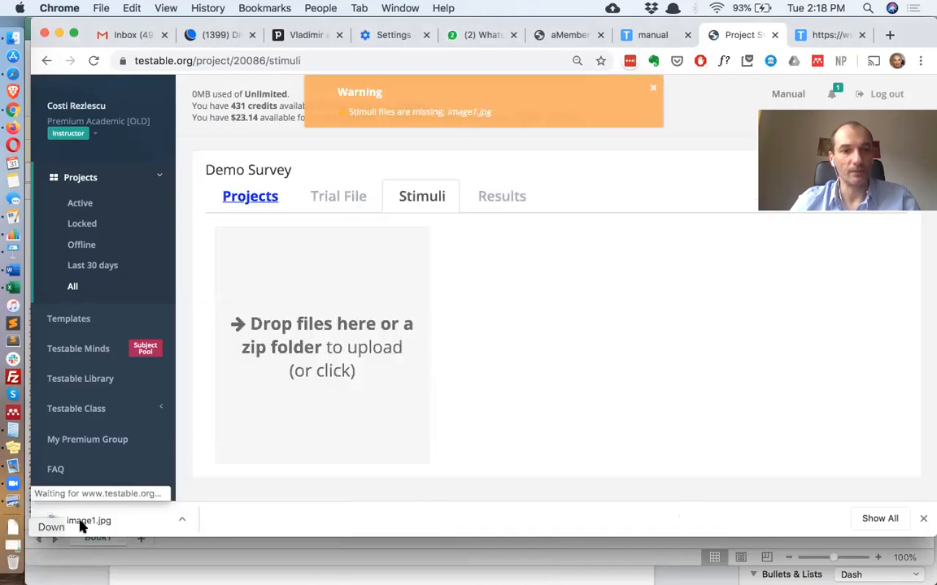
{"action": "left_click_drag", "start_coordinate": [89, 520], "coordinate": [329, 350]}
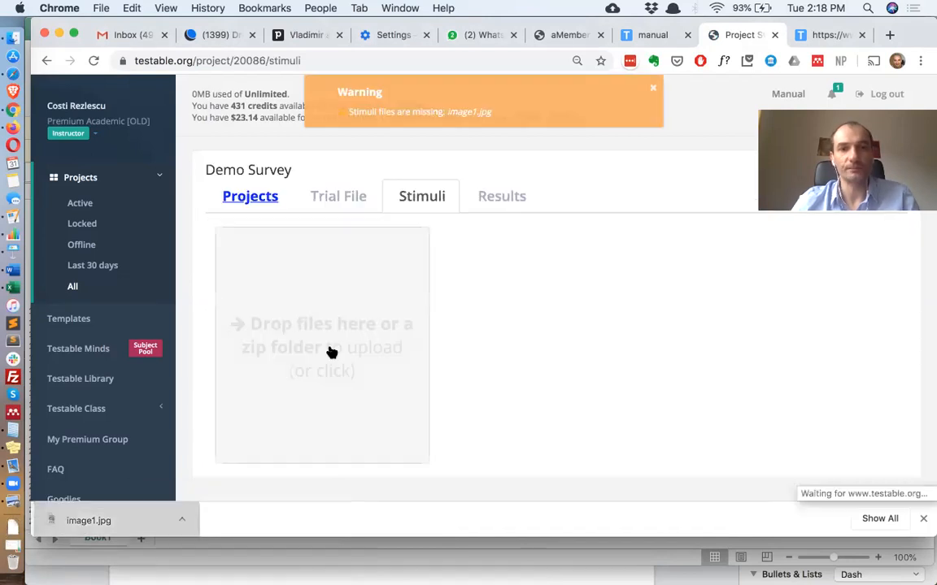
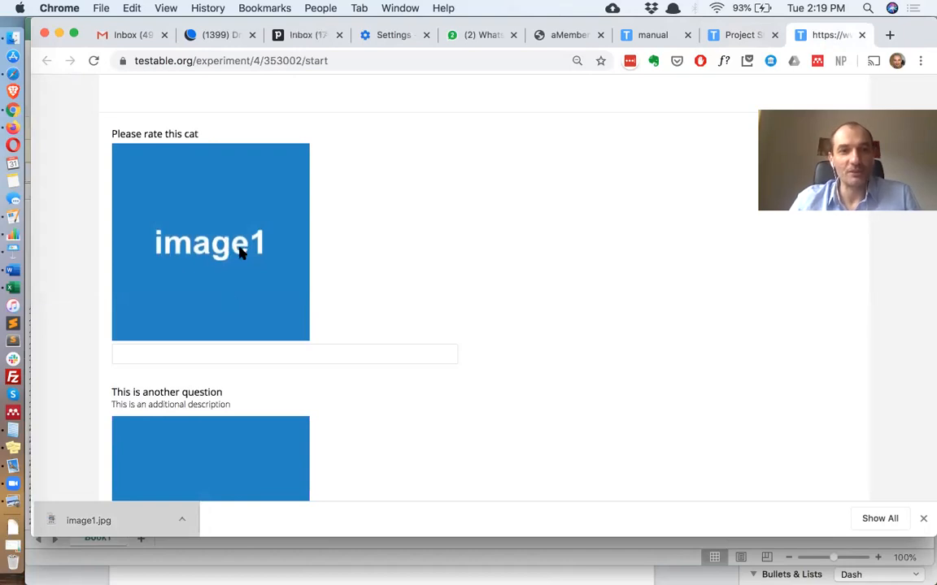
Test the survey preview by trying the first question's text box, the comment box and the star rating, scrolling through the questions
{"action": "left_click", "coordinate": [231, 356]}
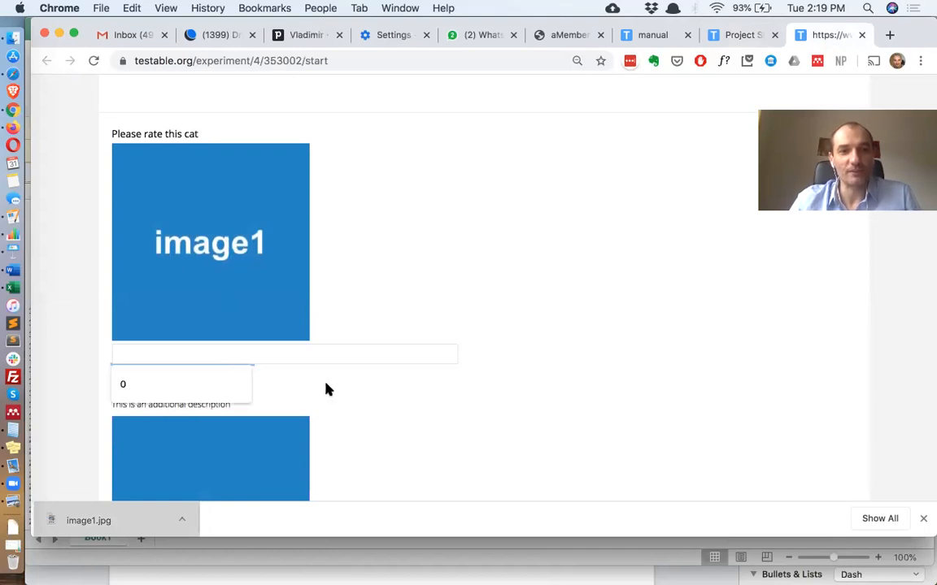
{"action": "scroll", "coordinate": [326, 389], "scroll_direction": "down", "scroll_amount": 4}
{"action": "scroll", "coordinate": [158, 209], "scroll_direction": "down", "scroll_amount": 1}
{"action": "left_click", "coordinate": [250, 203]}
{"action": "scroll", "coordinate": [305, 330], "scroll_direction": "down", "scroll_amount": 2}
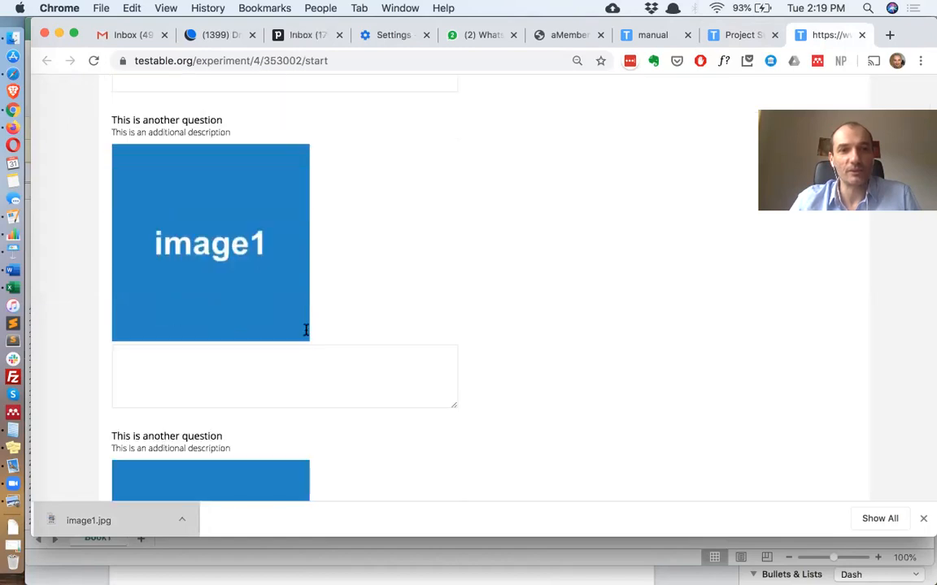
{"action": "left_click", "coordinate": [306, 330]}
{"action": "scroll", "coordinate": [305, 330], "scroll_direction": "down", "scroll_amount": 5}
{"action": "scroll", "coordinate": [249, 324], "scroll_direction": "down", "scroll_amount": 3}
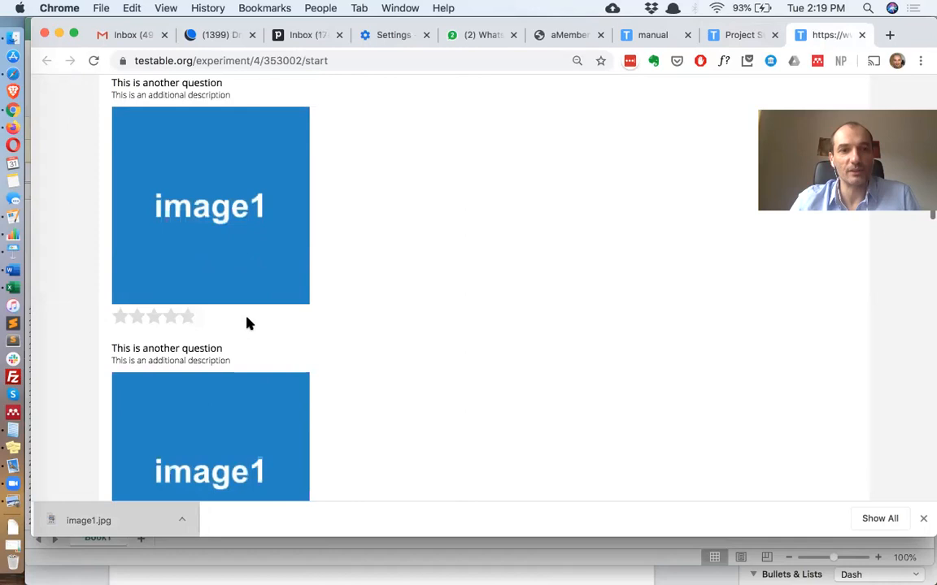
{"action": "left_click", "coordinate": [188, 318]}
{"action": "scroll", "coordinate": [363, 323], "scroll_direction": "down", "scroll_amount": 1}
{"action": "scroll", "coordinate": [202, 404], "scroll_direction": "down", "scroll_amount": 4}
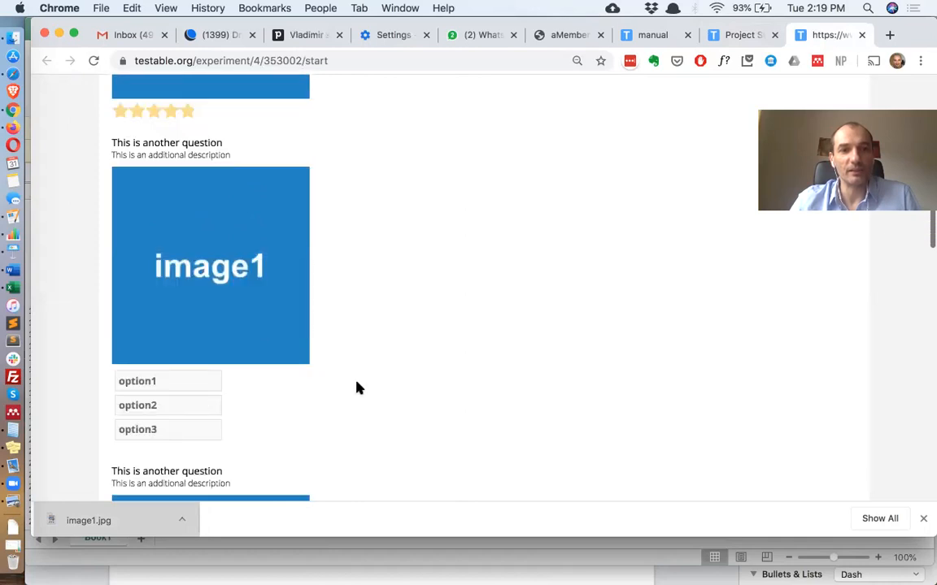
{"action": "scroll", "coordinate": [358, 387], "scroll_direction": "down", "scroll_amount": 15}
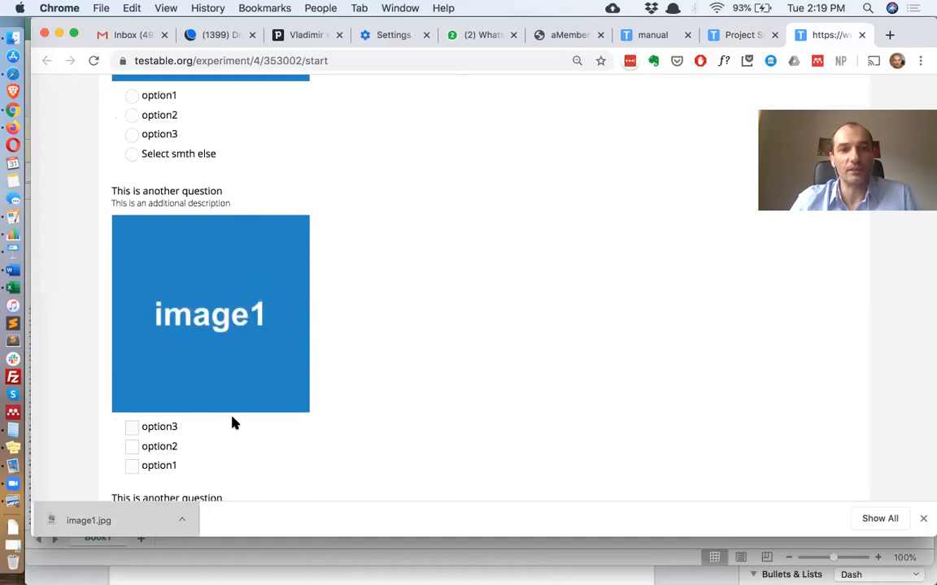
{"action": "scroll", "coordinate": [231, 421], "scroll_direction": "down", "scroll_amount": 1}
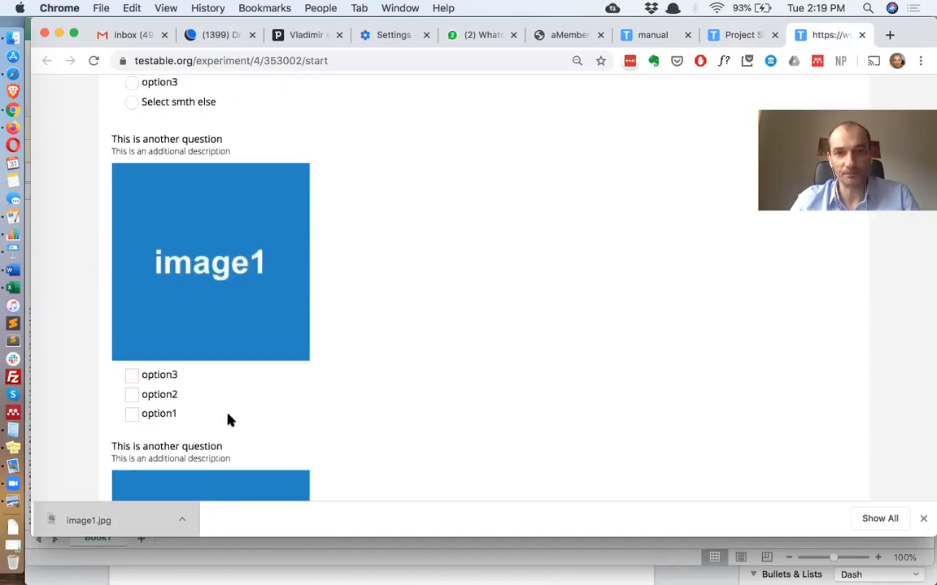
Insert a new column before stimFormat in the spreadsheet and name its header stim2
{"action": "key", "text": "super+Tab"}
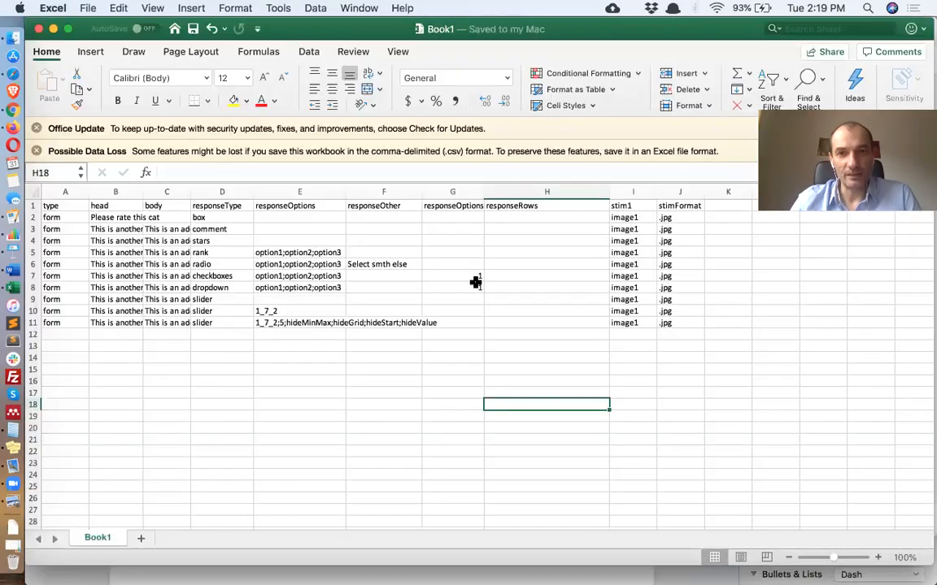
{"action": "left_click", "coordinate": [679, 196]}
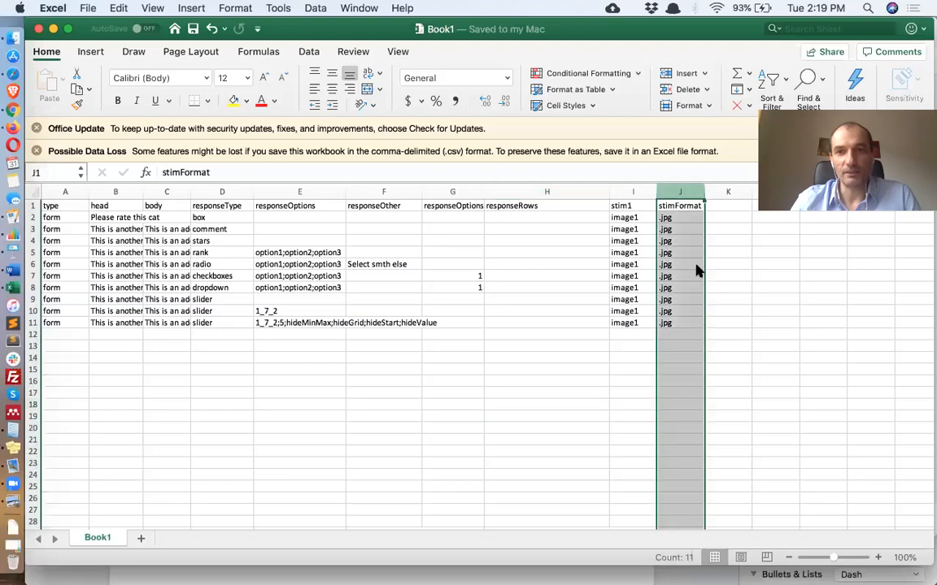
{"action": "right_click", "coordinate": [681, 197]}
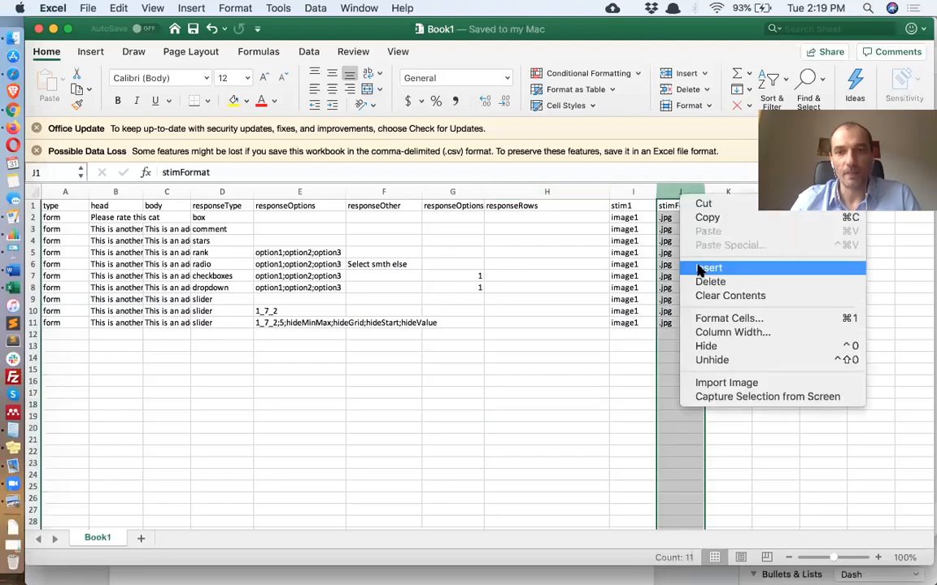
{"action": "left_click", "coordinate": [704, 268]}
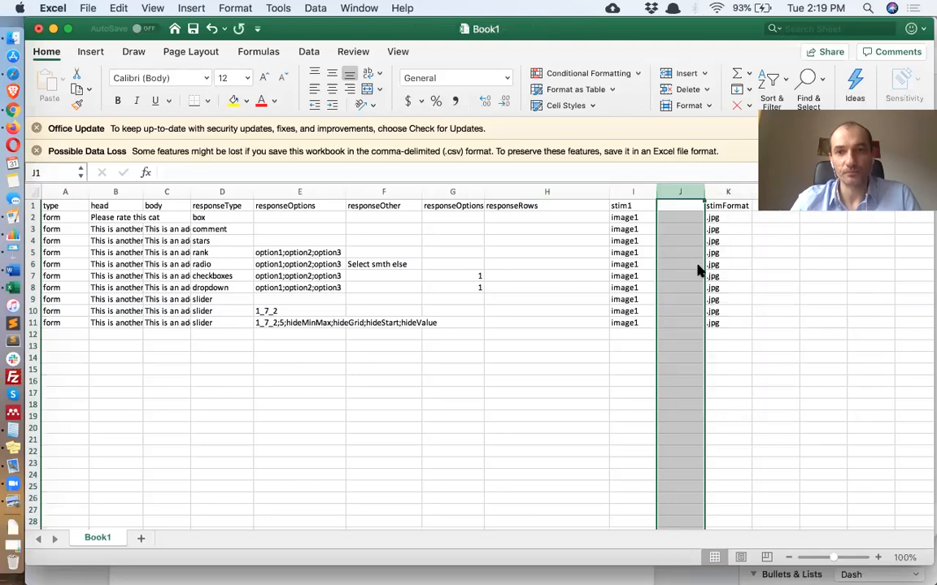
{"action": "left_click", "coordinate": [679, 206]}
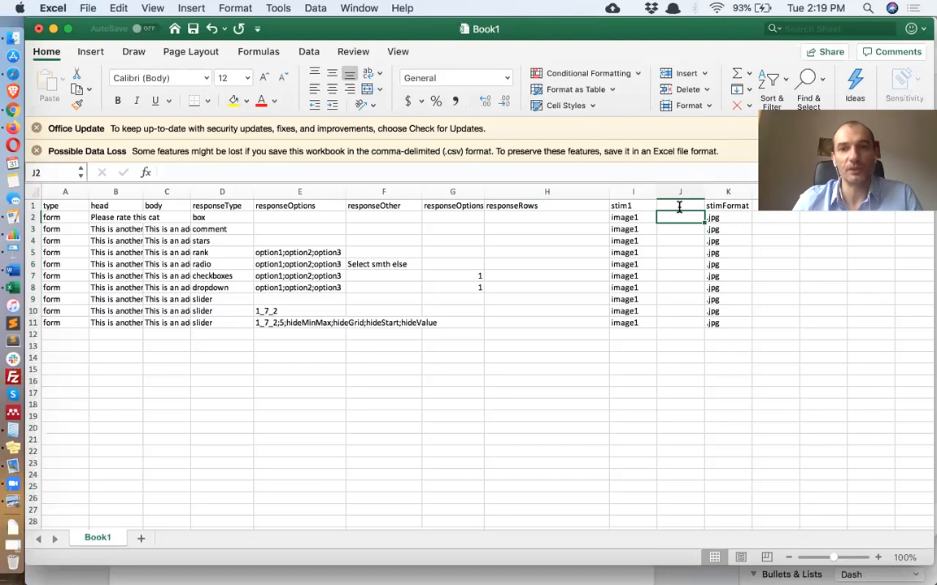
{"action": "type", "text": "stim2"}
{"action": "key", "text": "Return"}
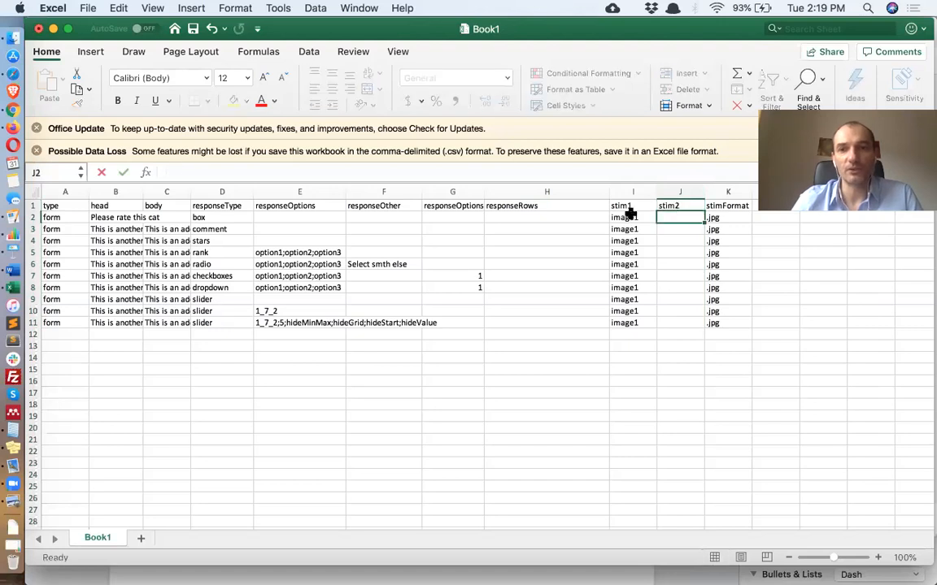
Copy the stim1 image names into the stim2 column and save the sheet
{"action": "left_click_drag", "start_coordinate": [632, 323], "coordinate": [632, 218]}
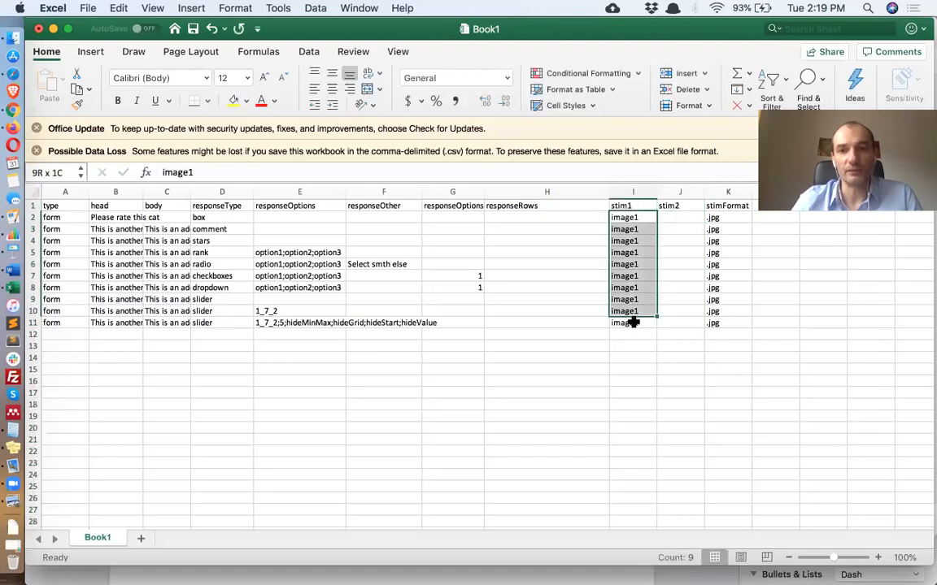
{"action": "key", "text": "super+c"}
{"action": "left_click", "coordinate": [684, 218]}
{"action": "key", "text": "super+v"}
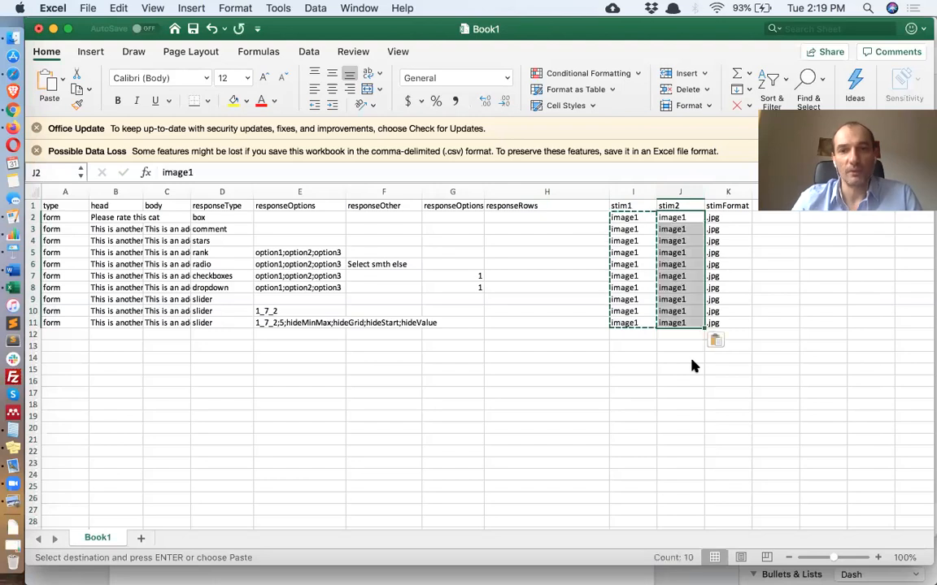
{"action": "key", "text": "super+s"}
Upload the saved Book1.csv from Downloads as the Demo Survey project's trial file
{"action": "left_click", "coordinate": [13, 109]}
{"action": "left_click", "coordinate": [732, 35]}
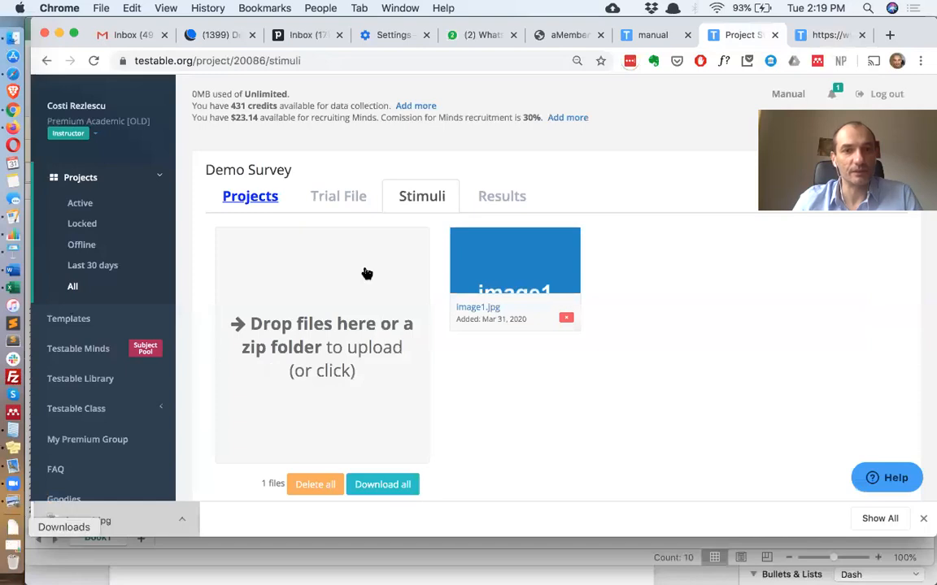
{"action": "left_click", "coordinate": [341, 203]}
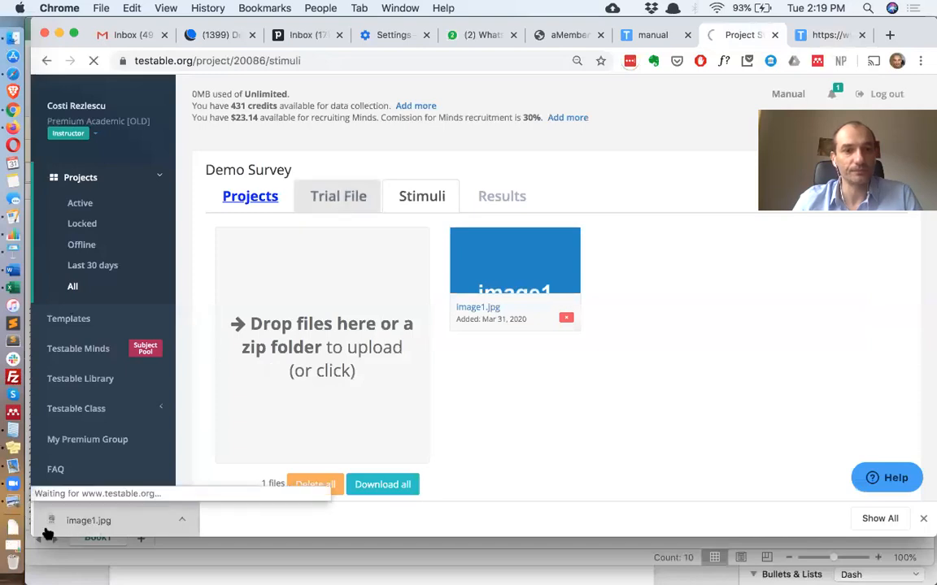
{"action": "left_click", "coordinate": [10, 530]}
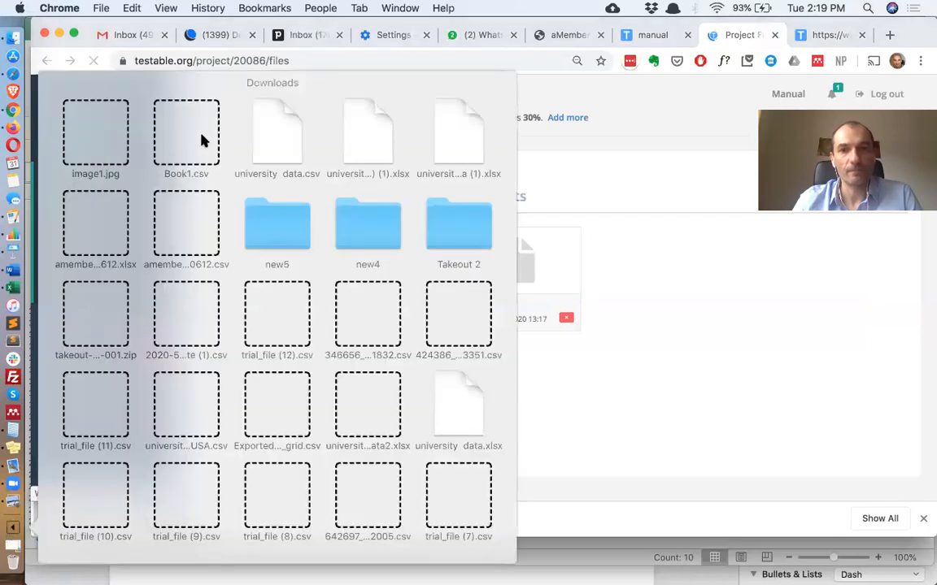
{"action": "left_click_drag", "start_coordinate": [186, 134], "coordinate": [305, 288]}
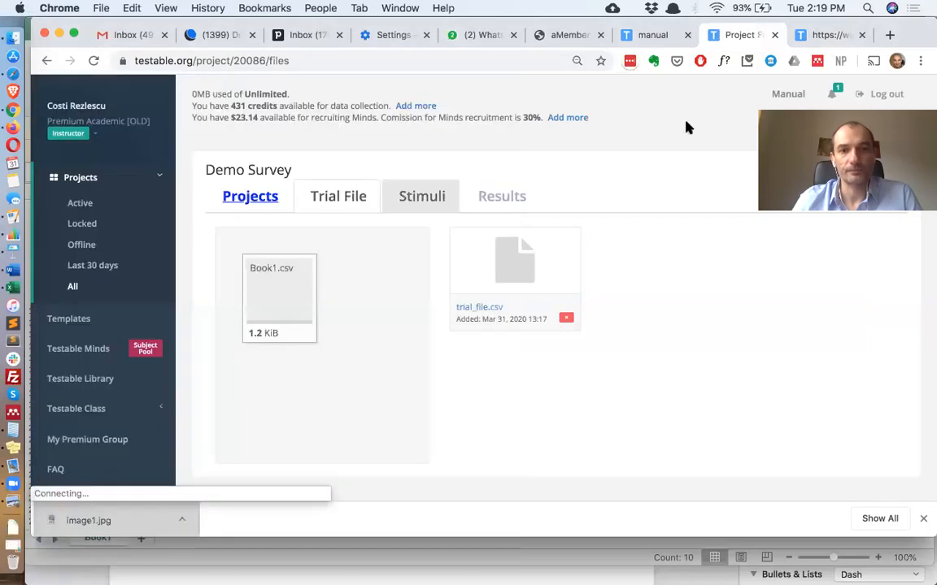
Reload the survey preview and try the first question's text boxes under both images
{"action": "left_click", "coordinate": [831, 34]}
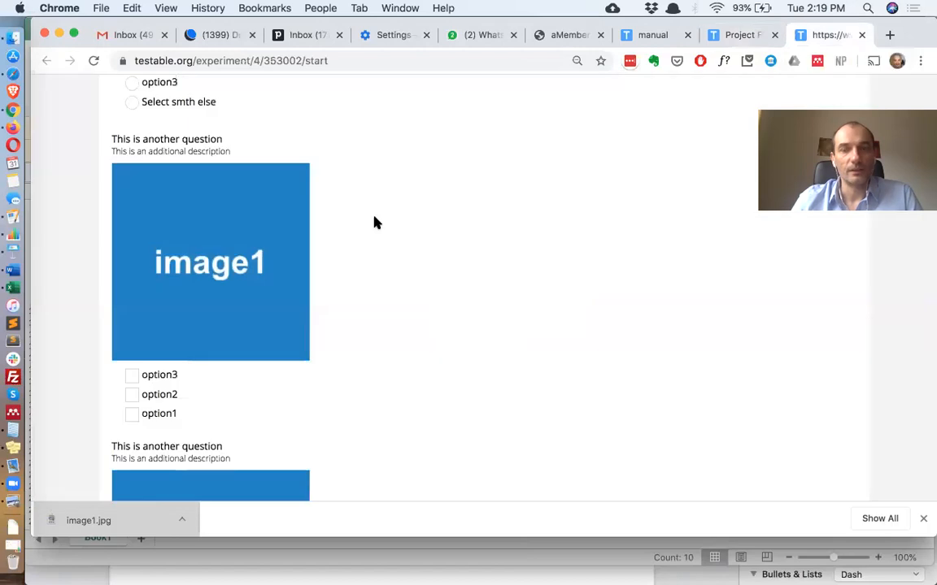
{"action": "left_click", "coordinate": [94, 60]}
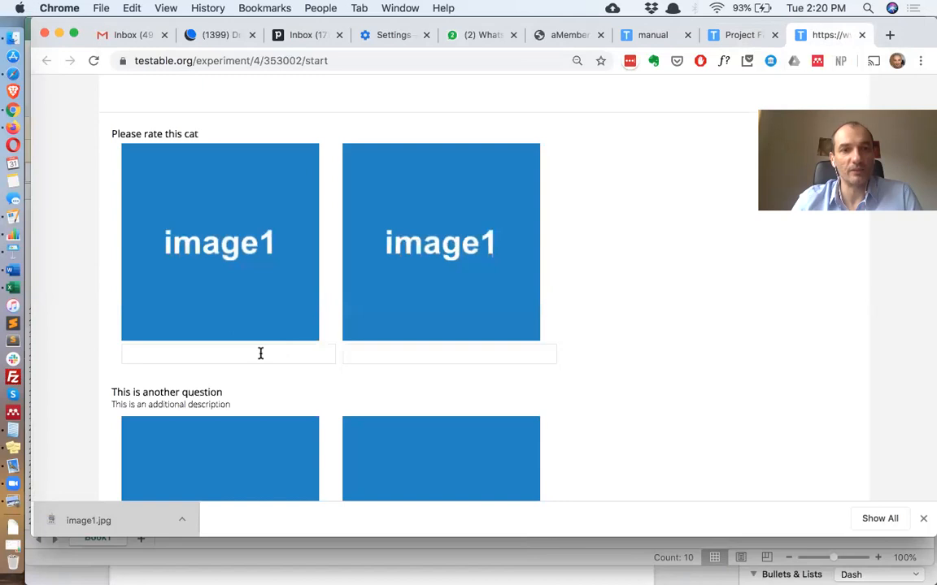
{"action": "left_click", "coordinate": [261, 353]}
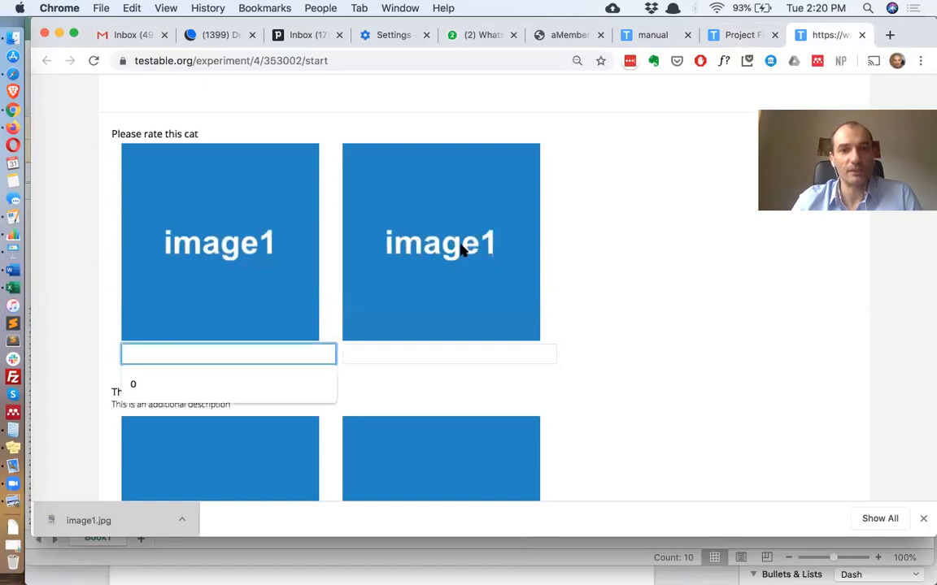
{"action": "left_click", "coordinate": [263, 325]}
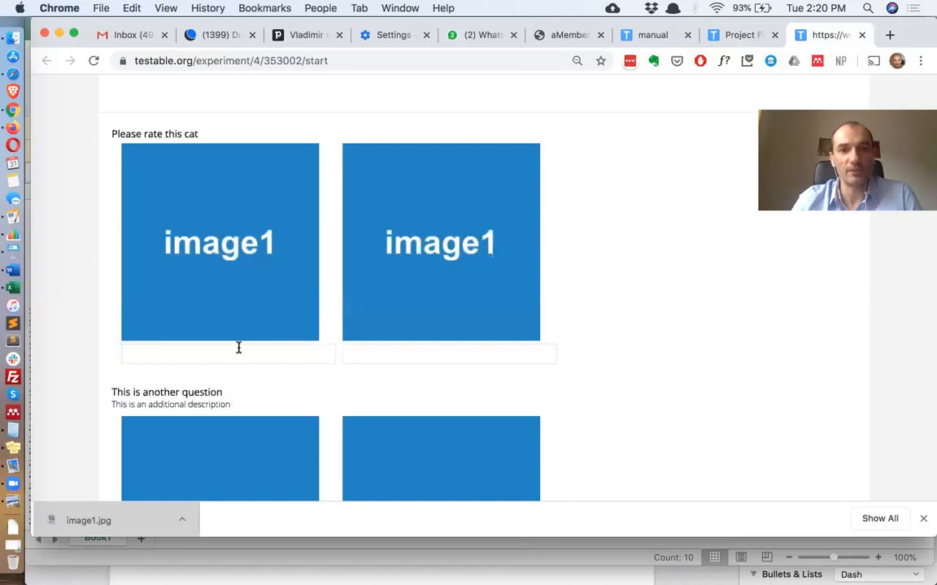
{"action": "left_click", "coordinate": [239, 348]}
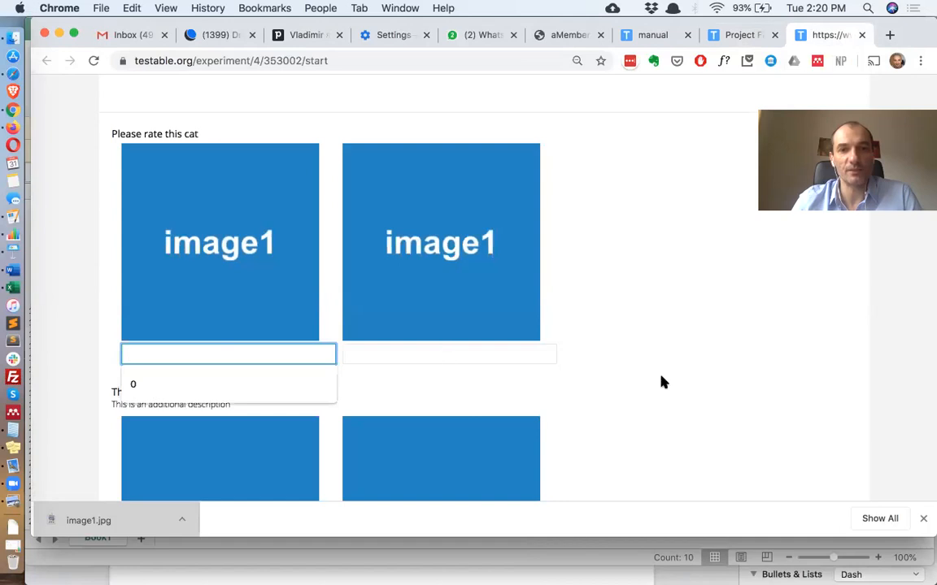
{"action": "key", "text": "Tab"}
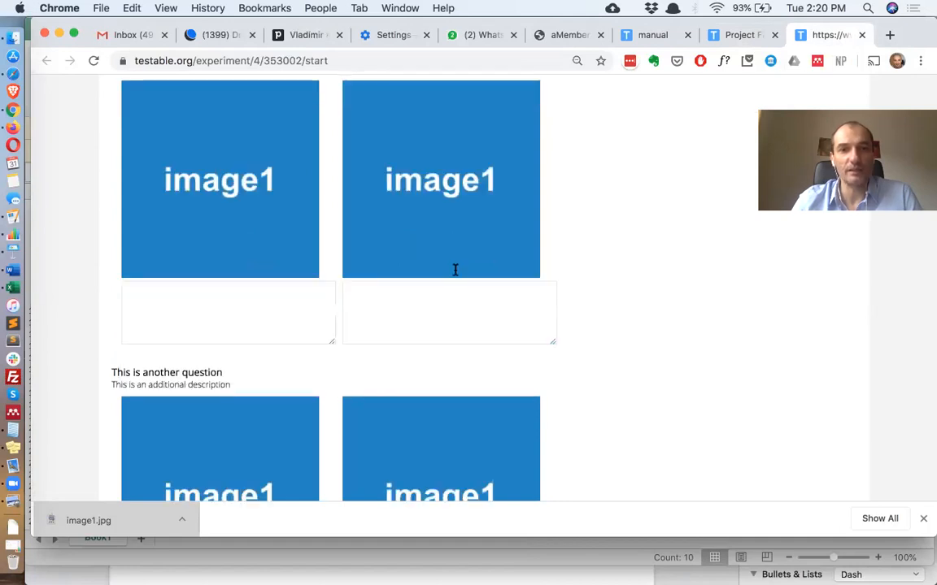
Scroll through the remaining preview questions to check each shows two image stimuli with its response type
{"action": "scroll", "coordinate": [455, 270], "scroll_direction": "down", "scroll_amount": 1}
{"action": "left_click", "coordinate": [248, 270]}
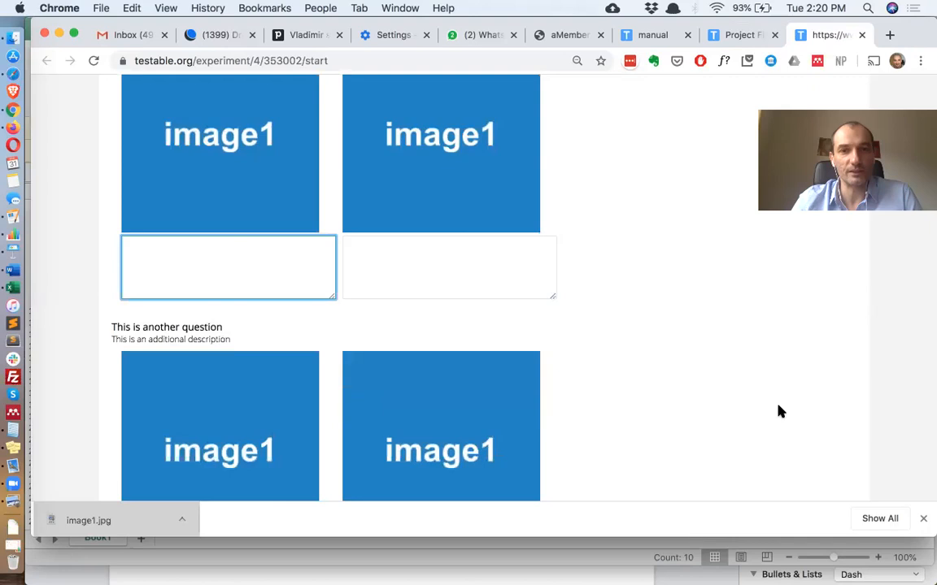
{"action": "scroll", "coordinate": [216, 241], "scroll_direction": "down", "scroll_amount": 1}
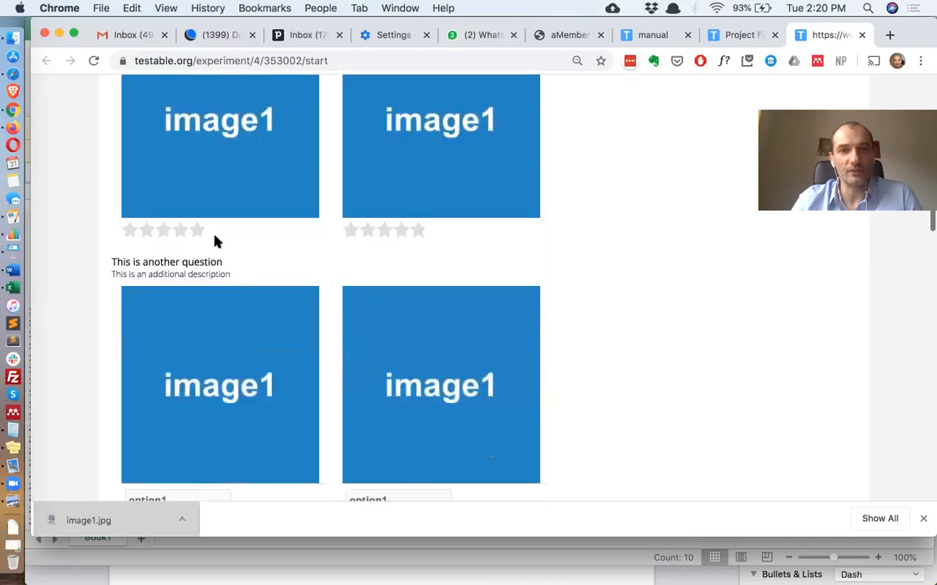
{"action": "scroll", "coordinate": [716, 400], "scroll_direction": "down", "scroll_amount": 2}
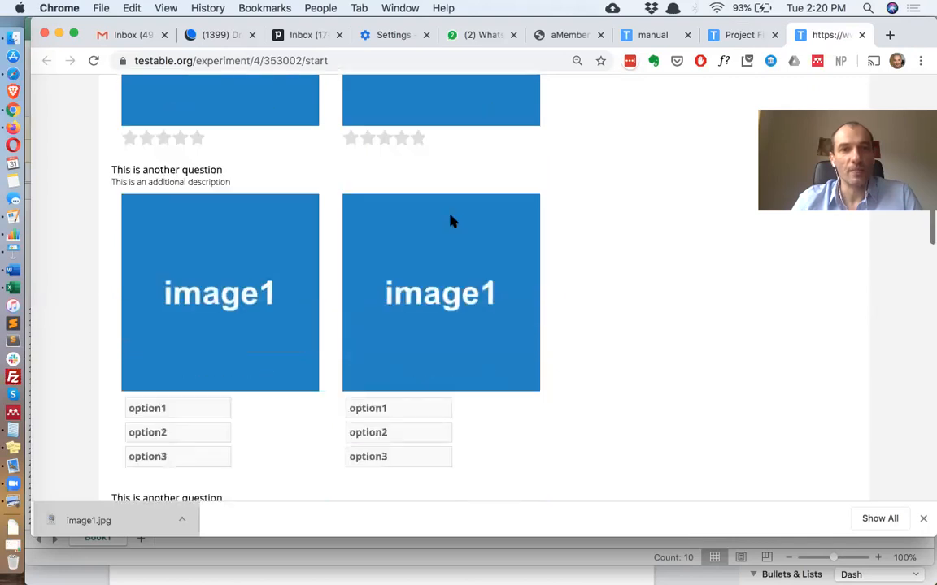
{"action": "scroll", "coordinate": [452, 222], "scroll_direction": "down", "scroll_amount": 4}
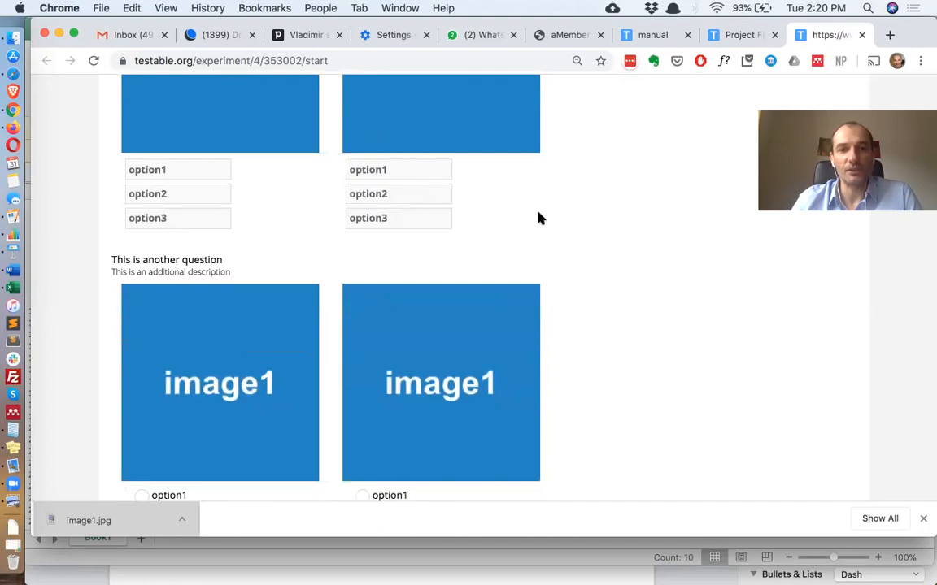
{"action": "scroll", "coordinate": [540, 219], "scroll_direction": "down", "scroll_amount": 2}
{"action": "scroll", "coordinate": [390, 291], "scroll_direction": "down", "scroll_amount": 3}
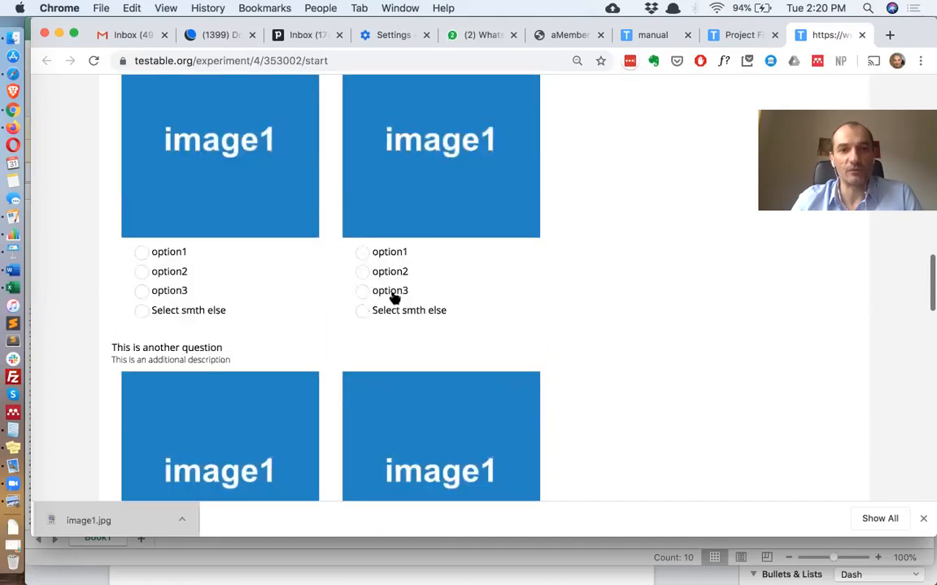
{"action": "scroll", "coordinate": [508, 410], "scroll_direction": "down", "scroll_amount": 4}
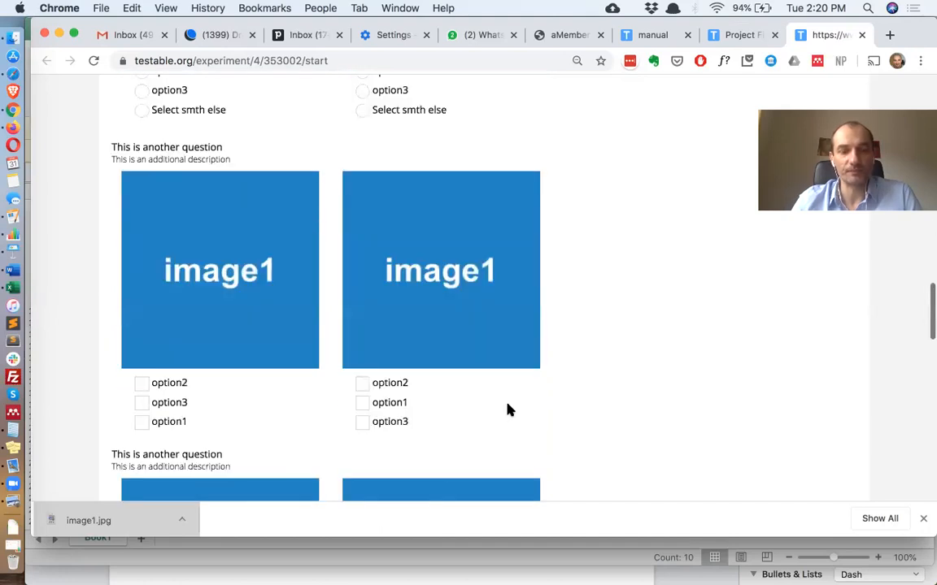
{"action": "scroll", "coordinate": [508, 409], "scroll_direction": "down", "scroll_amount": 5}
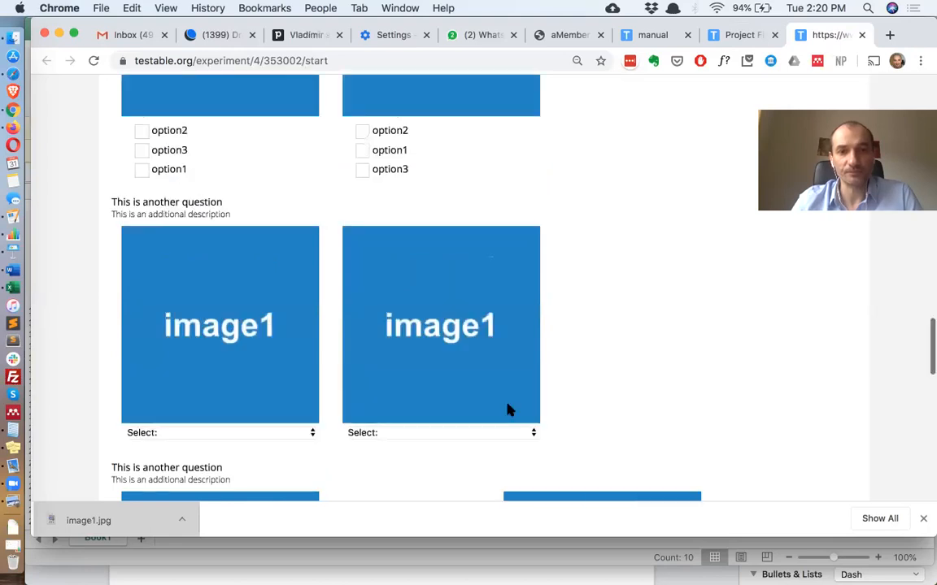
{"action": "scroll", "coordinate": [508, 410], "scroll_direction": "down", "scroll_amount": 4}
{"action": "scroll", "coordinate": [508, 410], "scroll_direction": "down", "scroll_amount": 3}
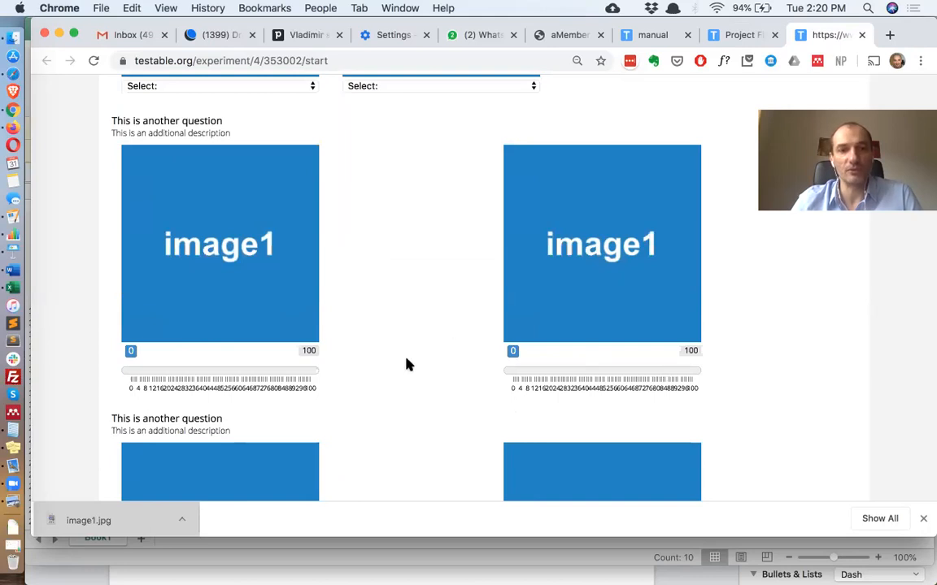
Set the responseRows of the first two questions to row1;row2;row3
{"action": "key", "text": "super+Tab"}
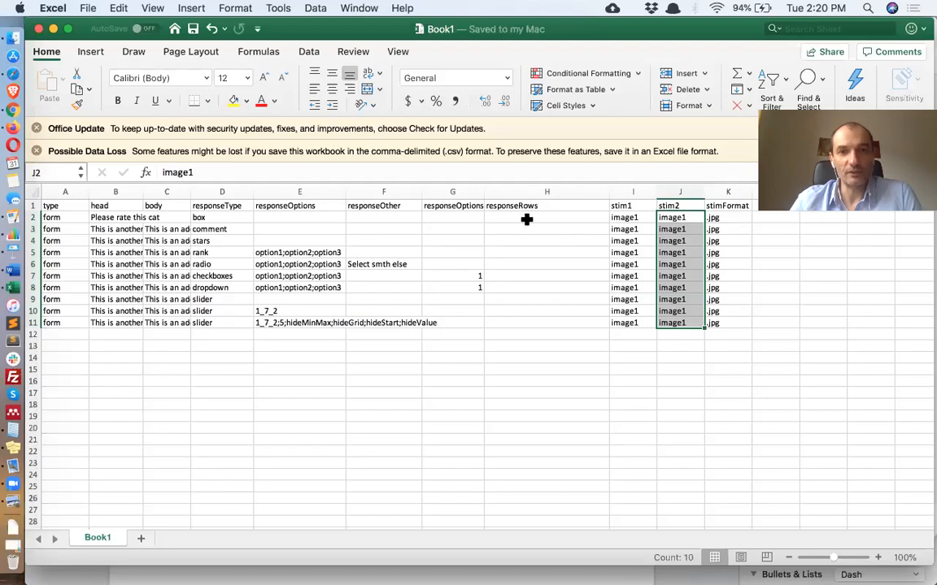
{"action": "left_click_drag", "start_coordinate": [527, 218], "coordinate": [529, 230]}
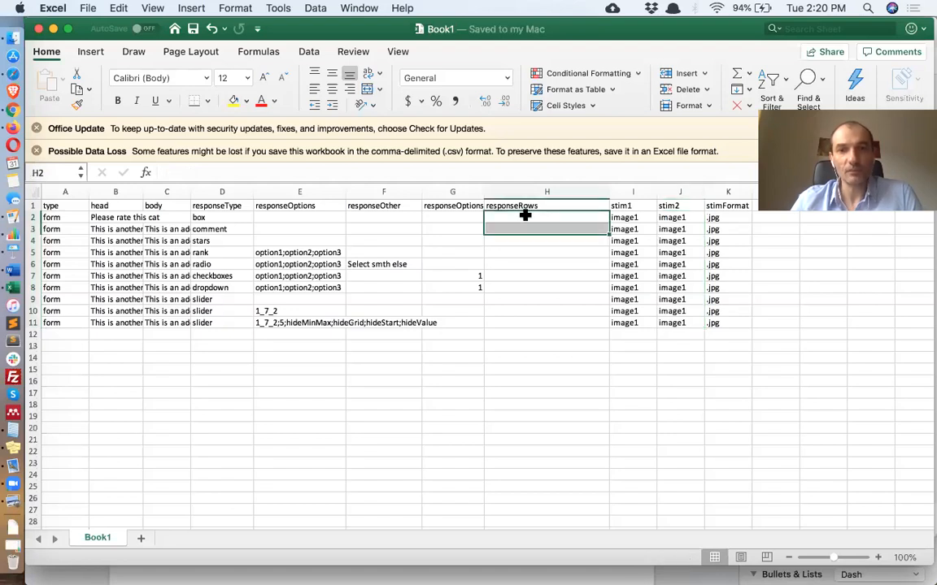
{"action": "double_click", "coordinate": [525, 215]}
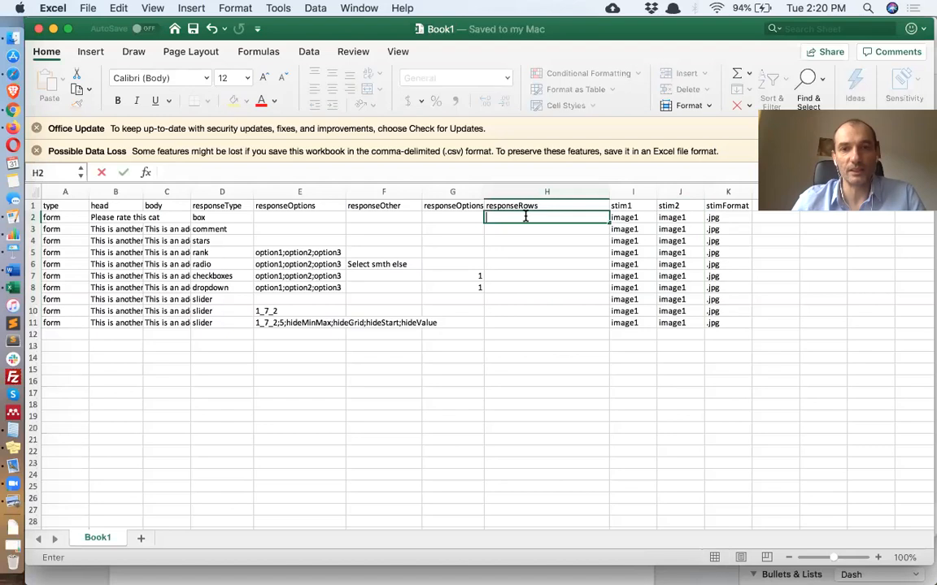
{"action": "type", "text": "row1;ro"}
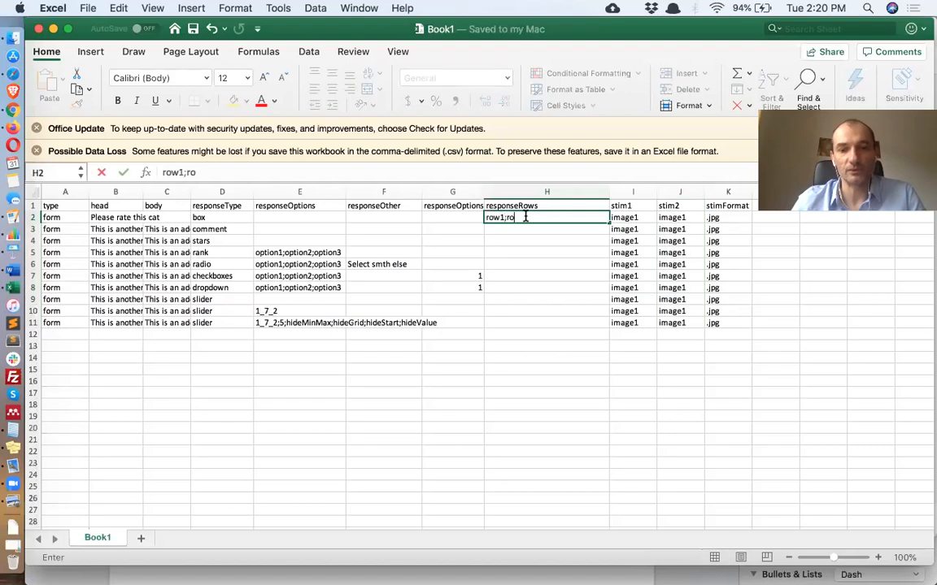
{"action": "type", "text": "w2;"}
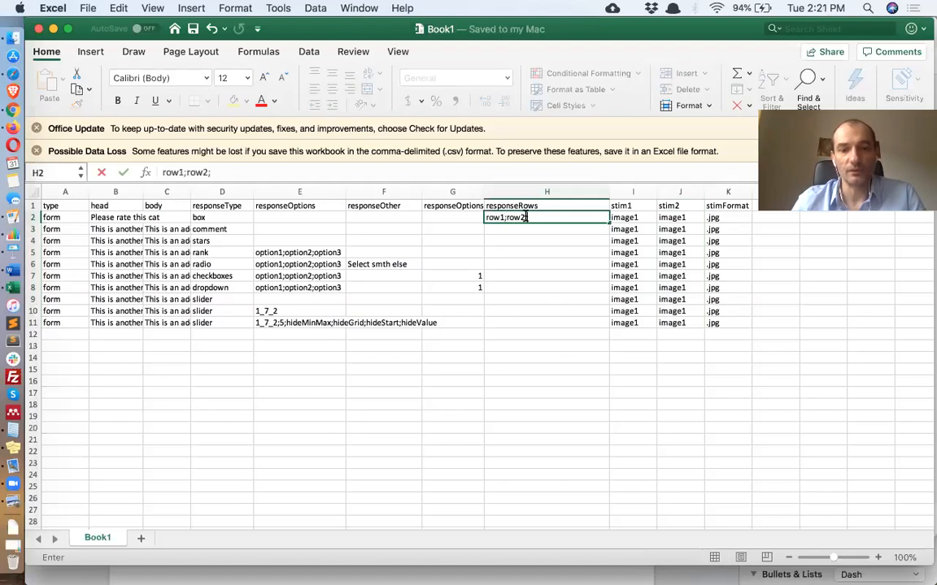
{"action": "type", "text": "row3"}
{"action": "key", "text": "Return"}
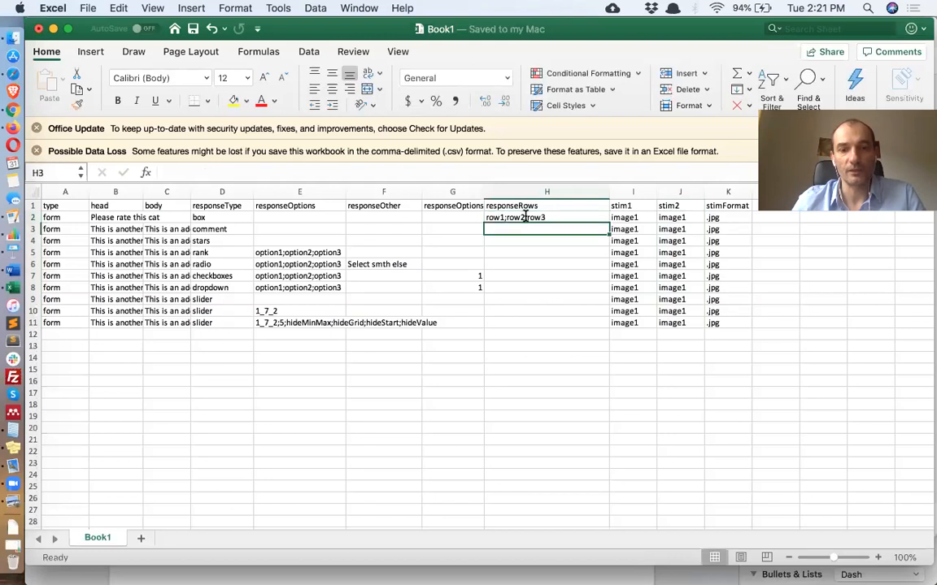
{"action": "type", "text": "row1;row2;row3"}
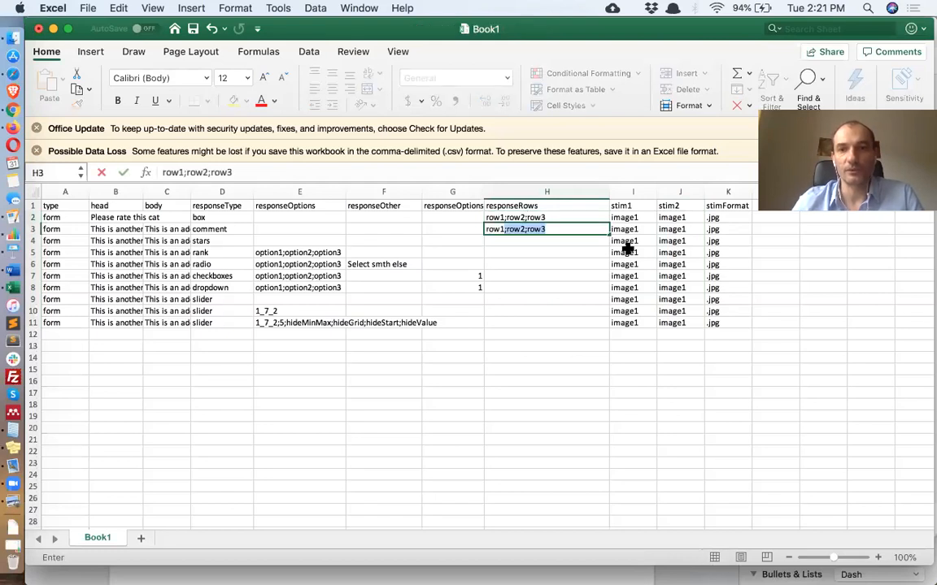
{"action": "key", "text": "Return"}
Clear the stim2 image names for the first two questions
{"action": "left_click", "coordinate": [691, 217]}
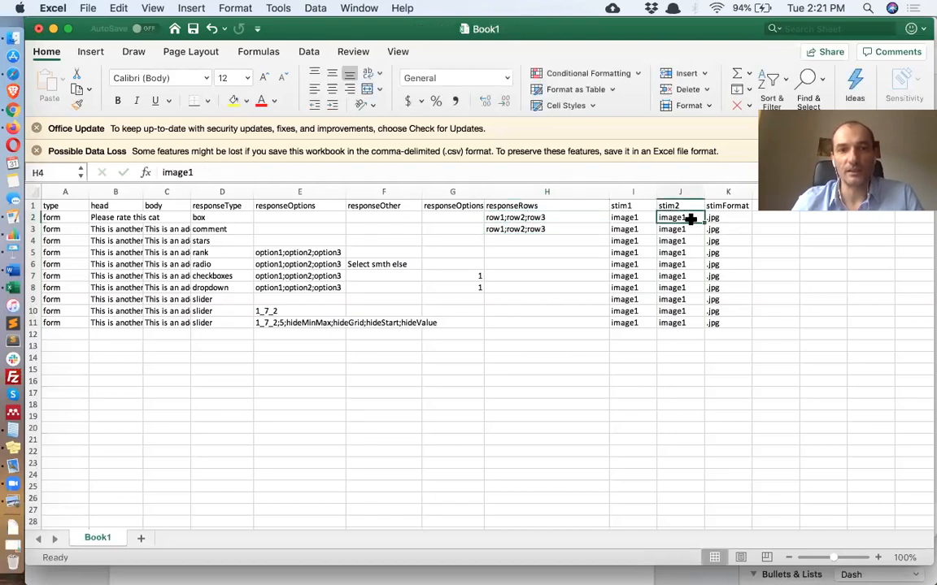
{"action": "left_click_drag", "start_coordinate": [690, 217], "coordinate": [692, 226]}
{"action": "key", "text": "Delete"}
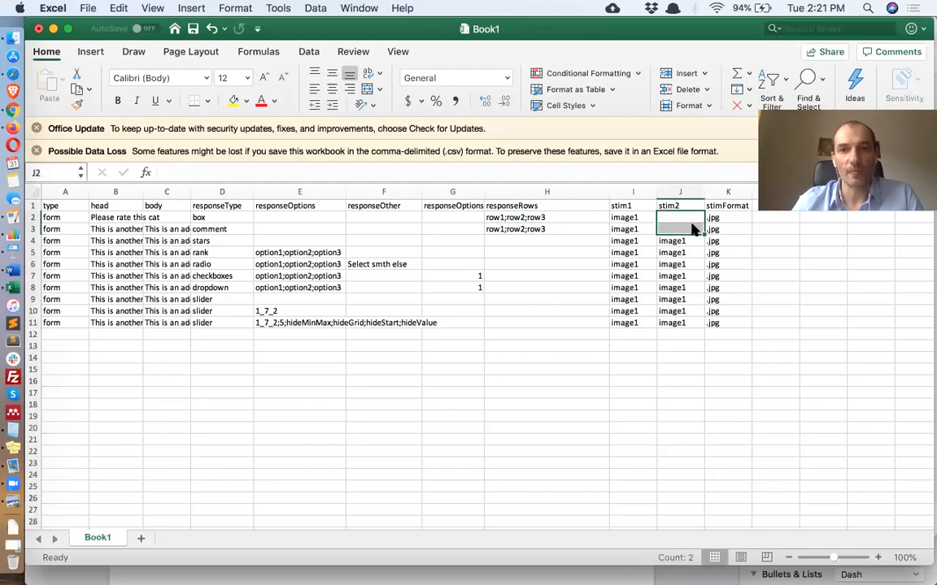
Copy the row1;row2;row3 responseRows to the stars question and save the sheet
{"action": "left_click", "coordinate": [565, 231]}
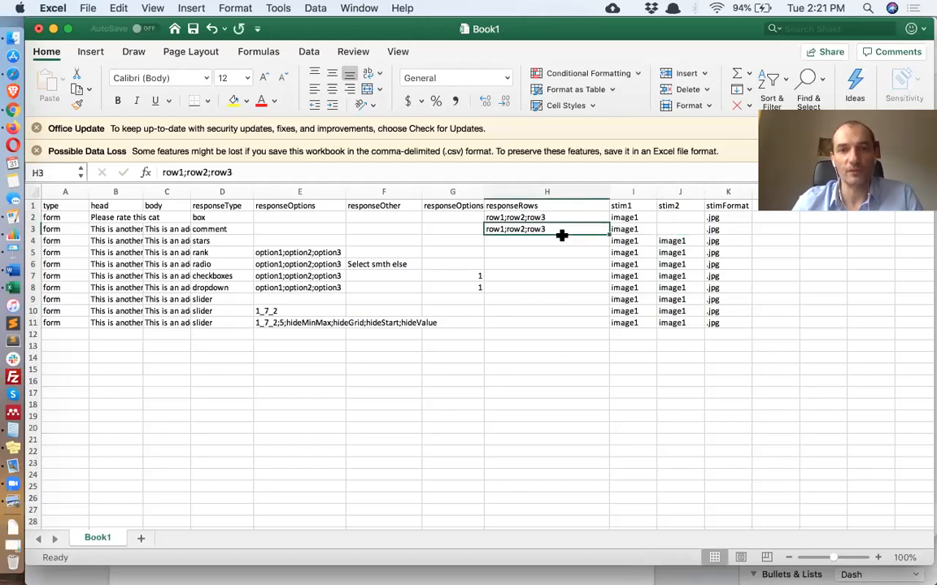
{"action": "key", "text": "super+c"}
{"action": "key", "text": "Down"}
{"action": "key", "text": "super+v"}
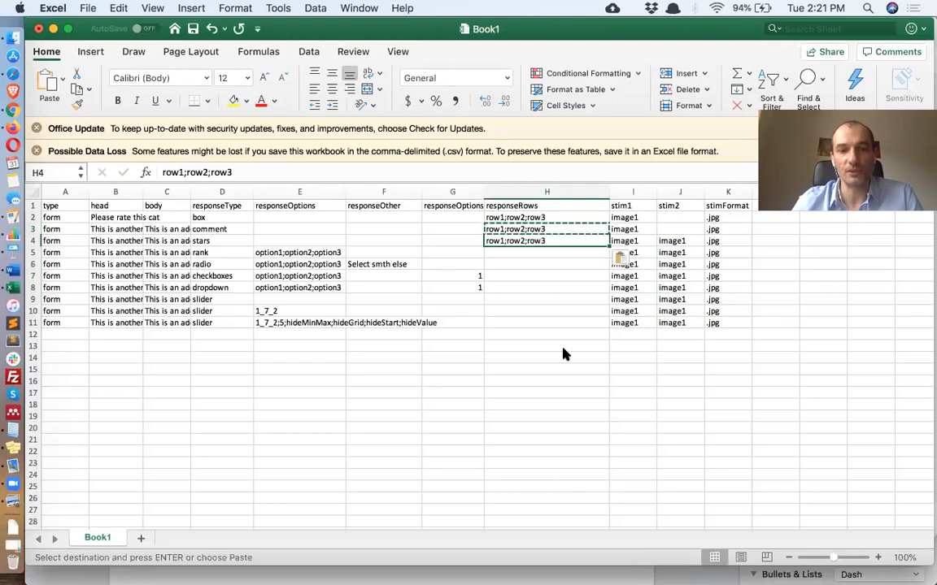
{"action": "key", "text": "super+s"}
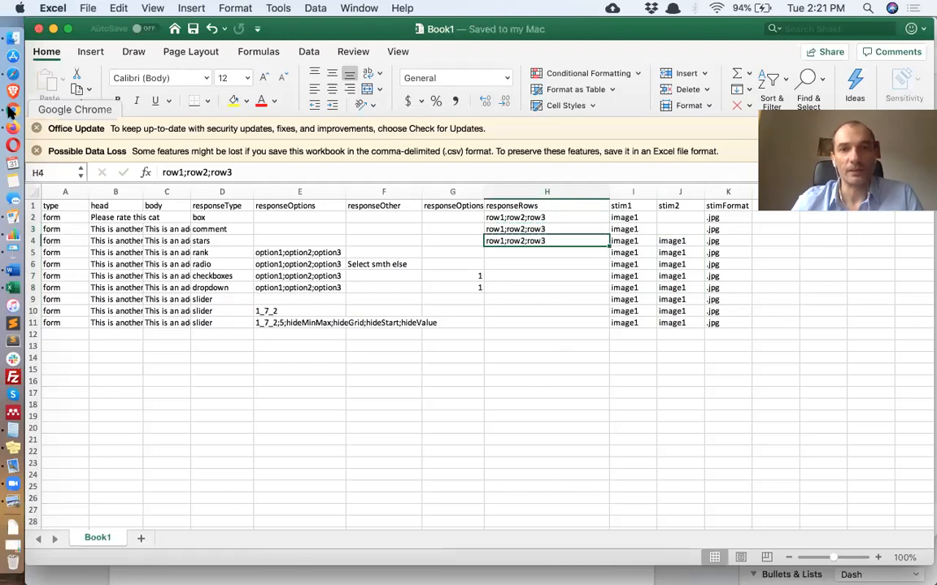
Upload the updated CSV as the Demo Survey project's trial file again
{"action": "left_click", "coordinate": [13, 109]}
{"action": "left_click", "coordinate": [738, 33]}
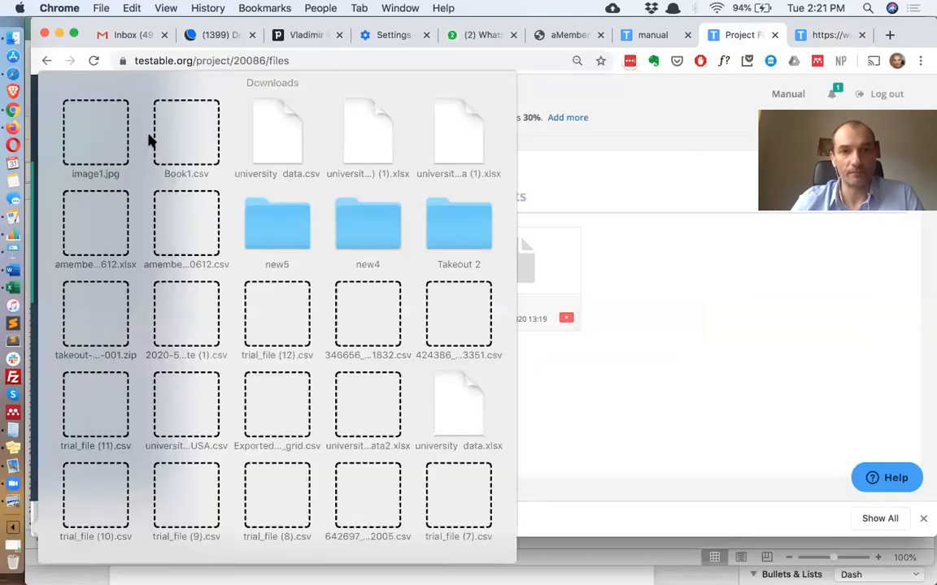
{"action": "left_click_drag", "start_coordinate": [150, 139], "coordinate": [337, 309]}
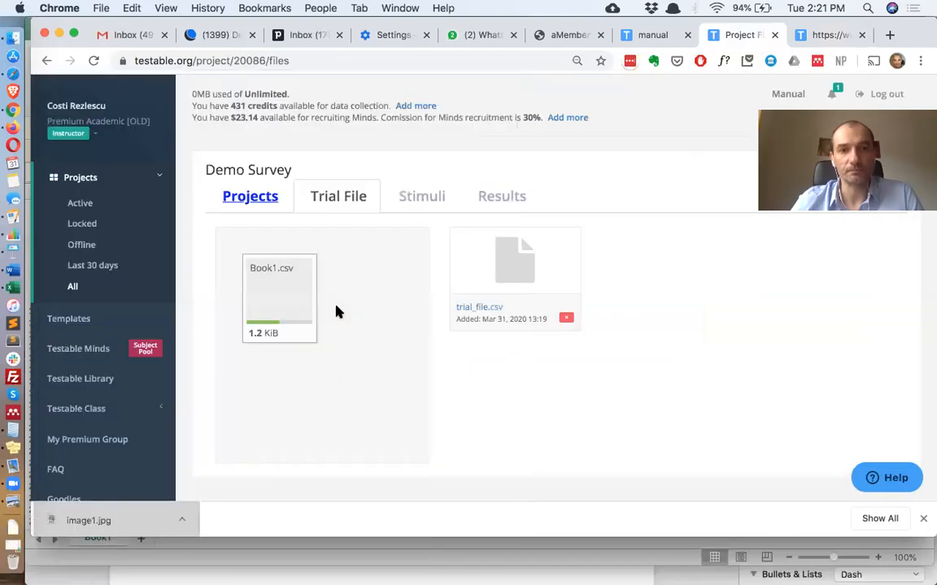
Reload the survey preview and check the row-based text boxes, comment fields and star ratings of the first questions
{"action": "left_click", "coordinate": [826, 35]}
{"action": "left_click", "coordinate": [94, 61]}
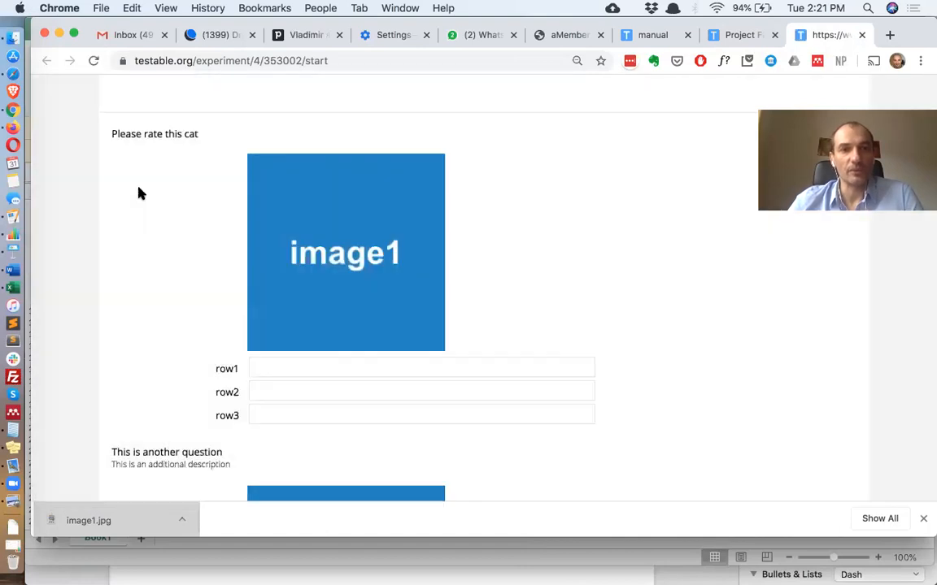
{"action": "scroll", "coordinate": [272, 301], "scroll_direction": "down", "scroll_amount": 2}
{"action": "left_click", "coordinate": [271, 299]}
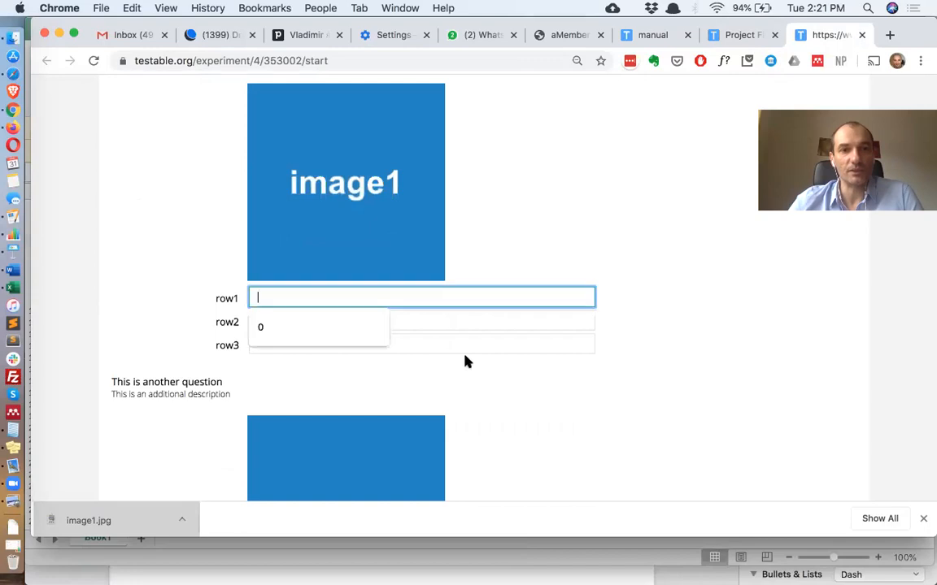
{"action": "scroll", "coordinate": [538, 398], "scroll_direction": "down", "scroll_amount": 3}
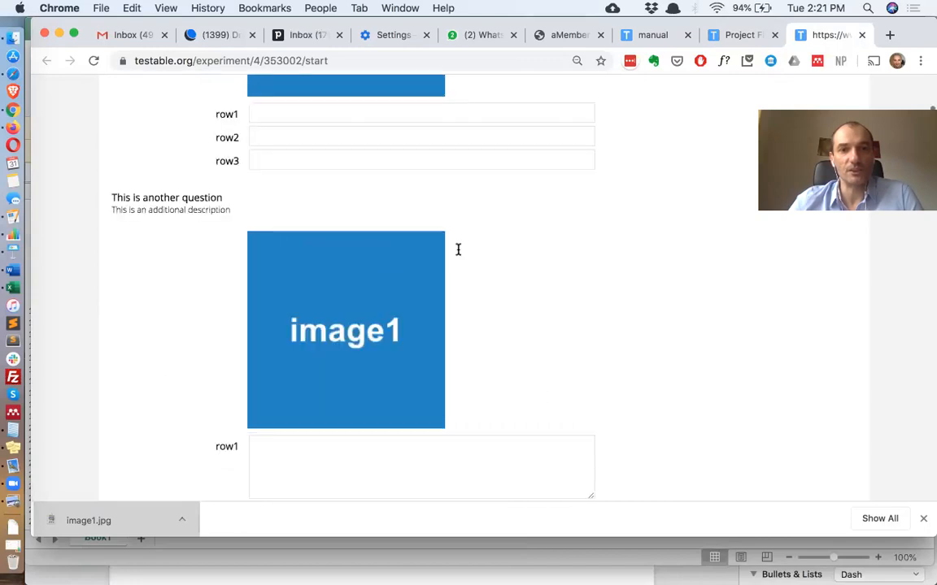
{"action": "scroll", "coordinate": [461, 254], "scroll_direction": "down", "scroll_amount": 3}
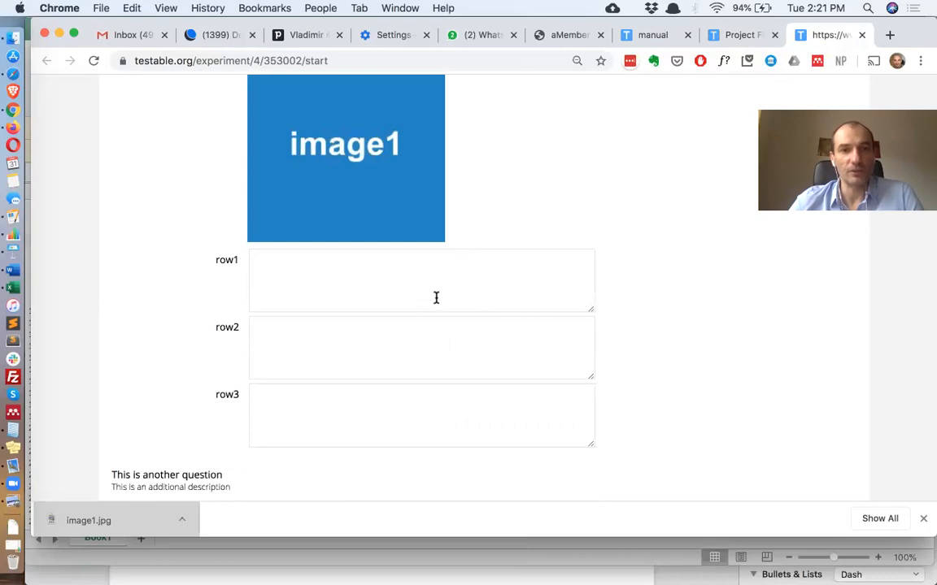
{"action": "scroll", "coordinate": [436, 297], "scroll_direction": "down", "scroll_amount": 2}
{"action": "scroll", "coordinate": [435, 301], "scroll_direction": "down", "scroll_amount": 4}
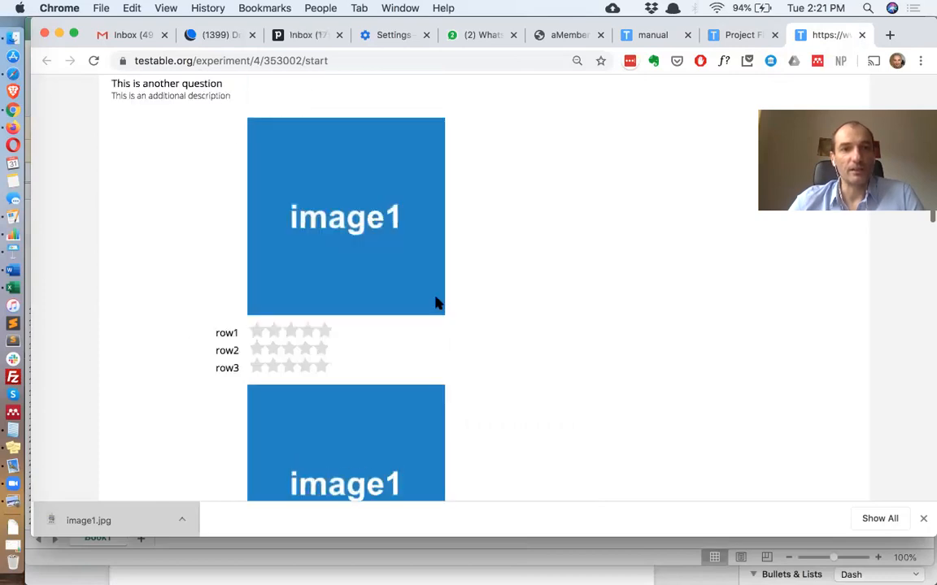
{"action": "scroll", "coordinate": [211, 161], "scroll_direction": "up", "scroll_amount": 1}
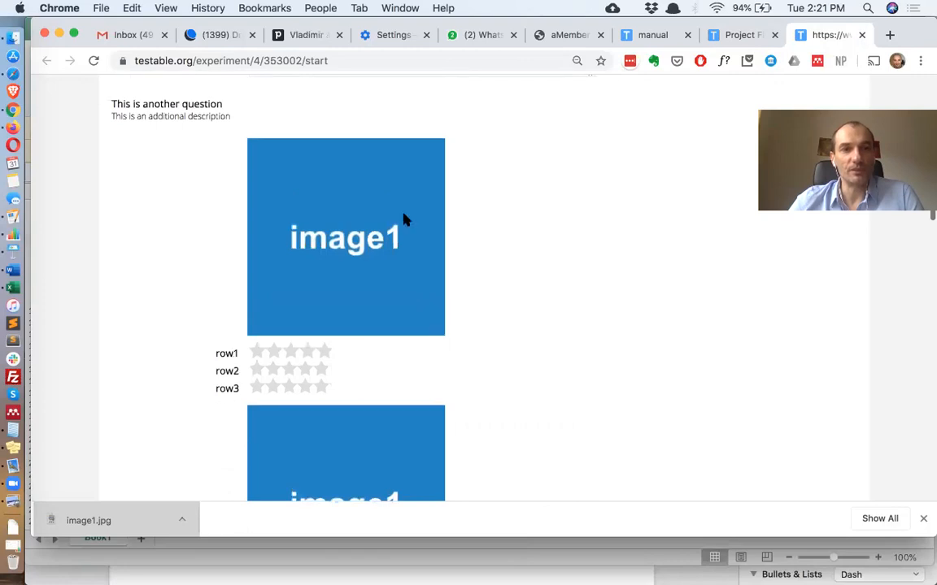
{"action": "scroll", "coordinate": [404, 218], "scroll_direction": "down", "scroll_amount": 1}
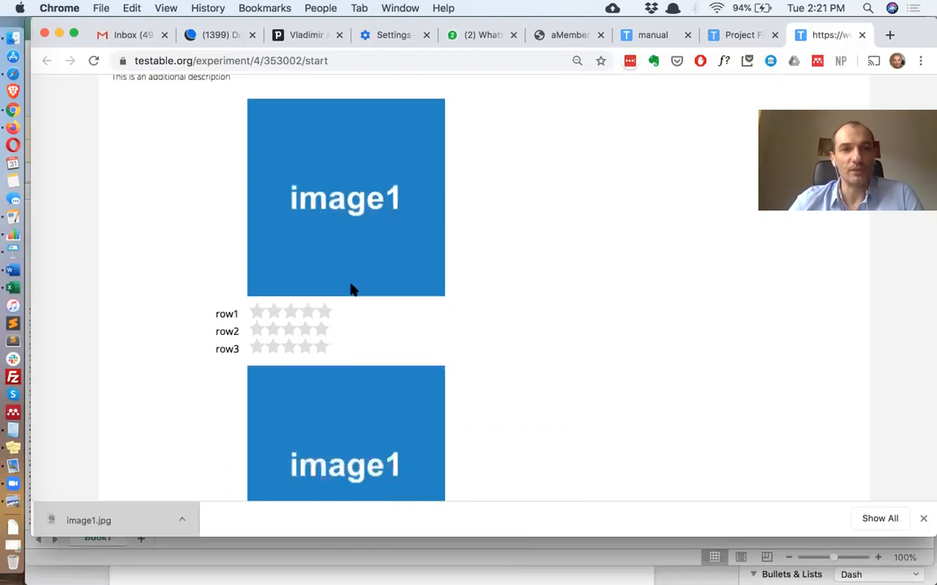
{"action": "scroll", "coordinate": [348, 291], "scroll_direction": "down", "scroll_amount": 2}
{"action": "left_click", "coordinate": [290, 255]}
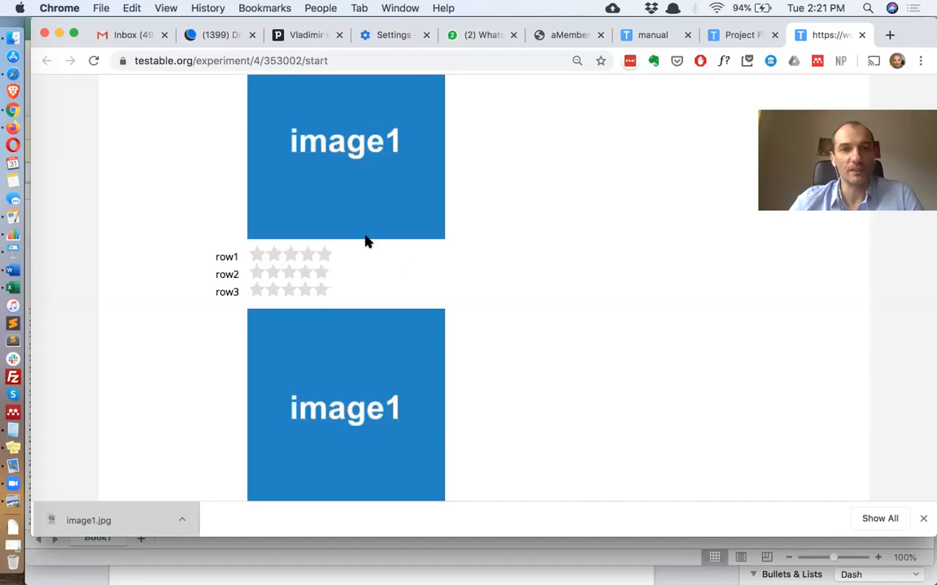
{"action": "scroll", "coordinate": [361, 268], "scroll_direction": "down", "scroll_amount": 5}
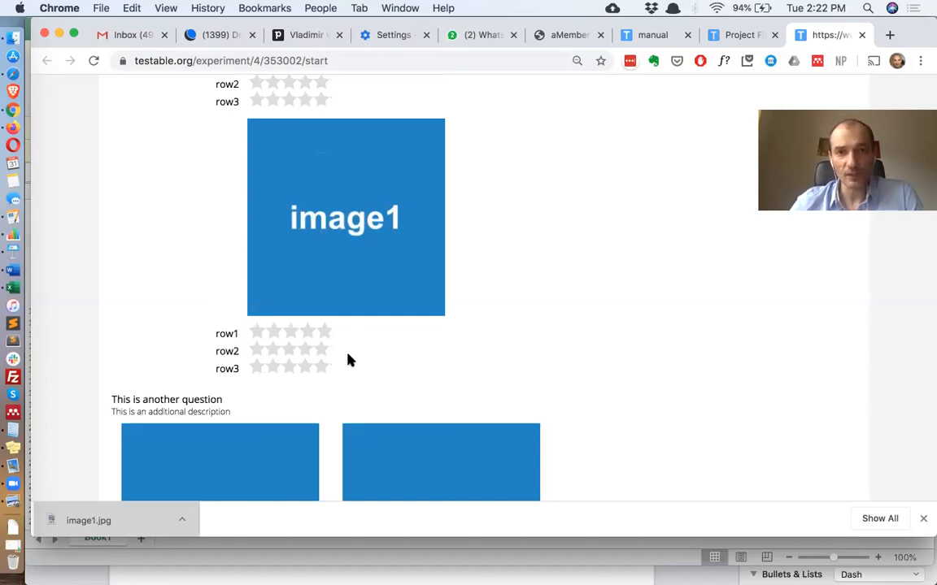
{"action": "key", "text": "super+Tab"}
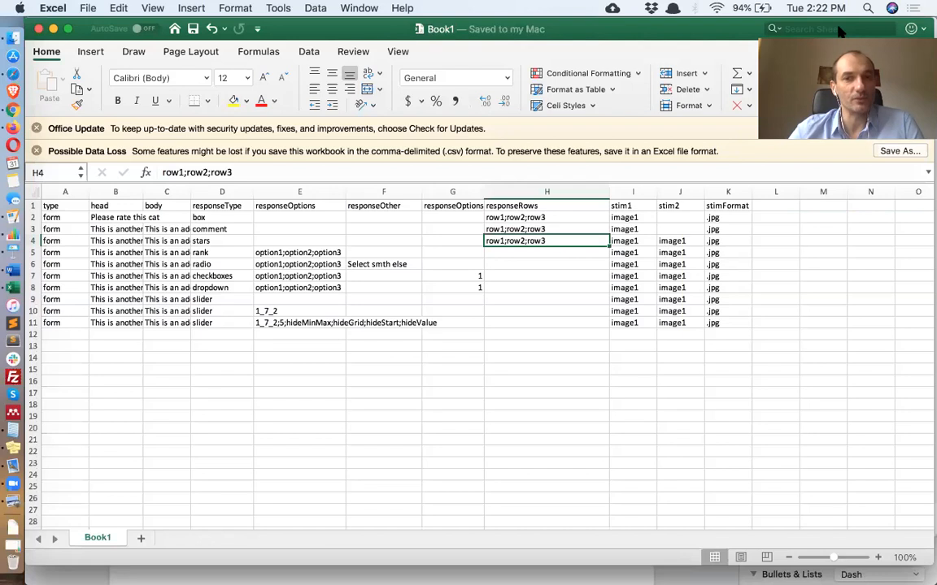
{"action": "left_click", "coordinate": [787, 207]}
{"action": "type", "text": "if"}
{"action": "key", "text": "Tab"}
{"action": "type", "text": "then"}
{"action": "key", "text": "Return"}
{"action": "key", "text": "Return"}
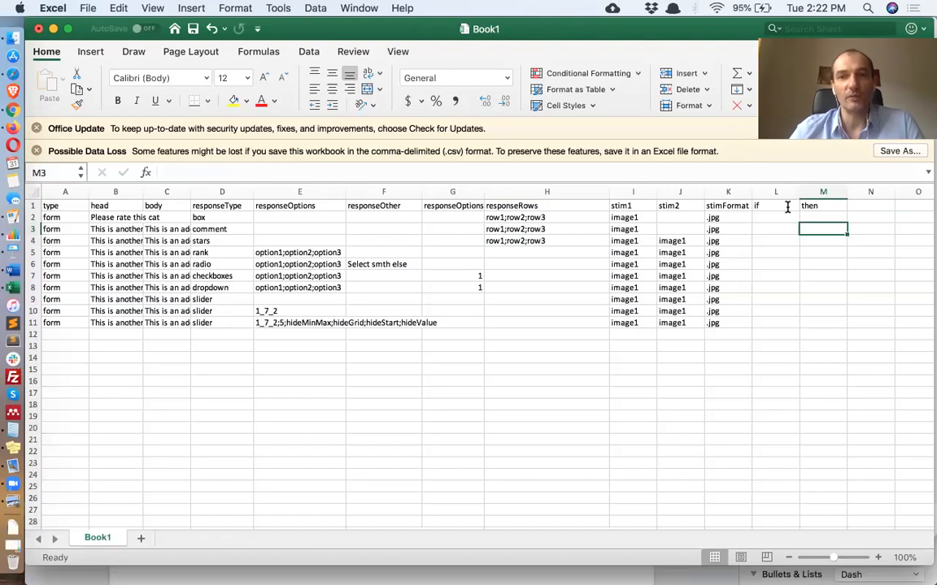
{"action": "left_click", "coordinate": [787, 207]}
{"action": "key", "text": "Right"}
{"action": "key", "text": "BackSpace"}
{"action": "key", "text": "Left"}
{"action": "key", "text": "Down"}
{"action": "left_click", "coordinate": [787, 207]}
{"action": "type", "text": "random"}
{"action": "key", "text": "Return"}
{"action": "key", "text": "Return"}
{"action": "left_click", "coordinate": [787, 206]}
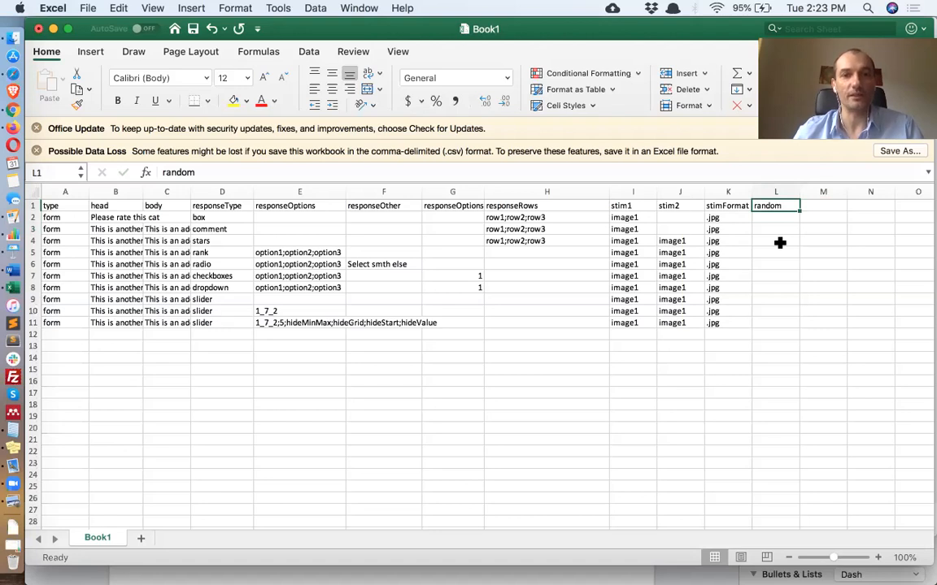
{"action": "key", "text": "Delete"}
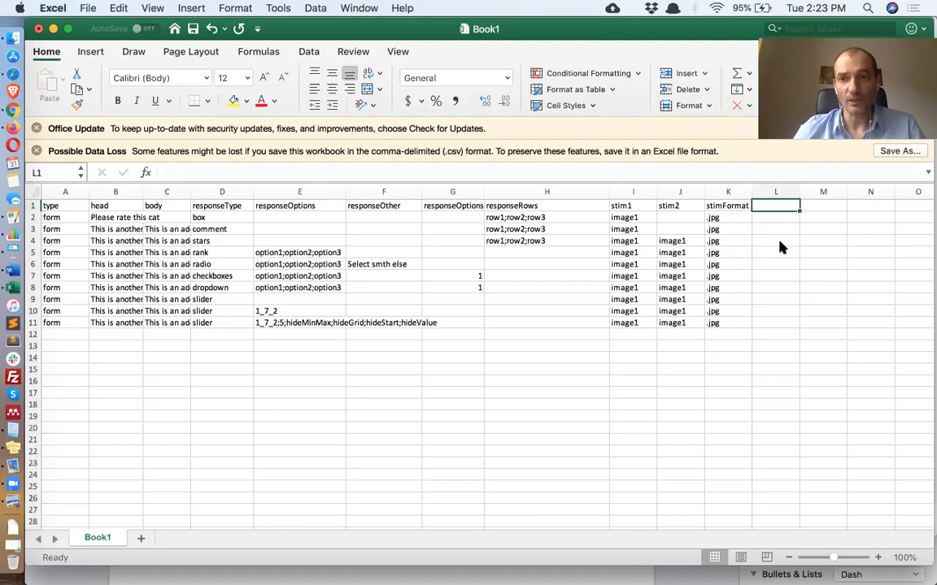
Add a pageBreak column with 1 on the stars and dropdown question rows
{"action": "type", "text": "page"}
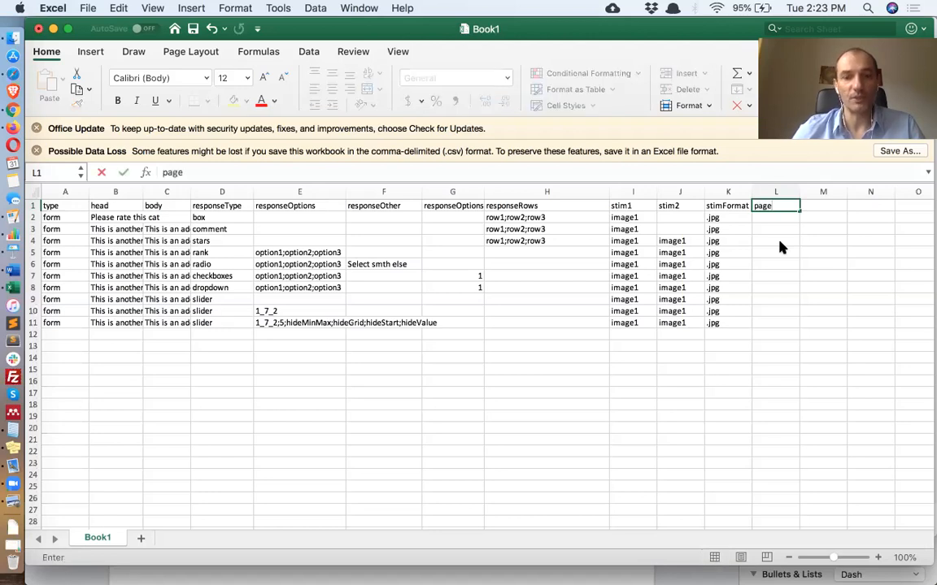
{"action": "type", "text": "Break"}
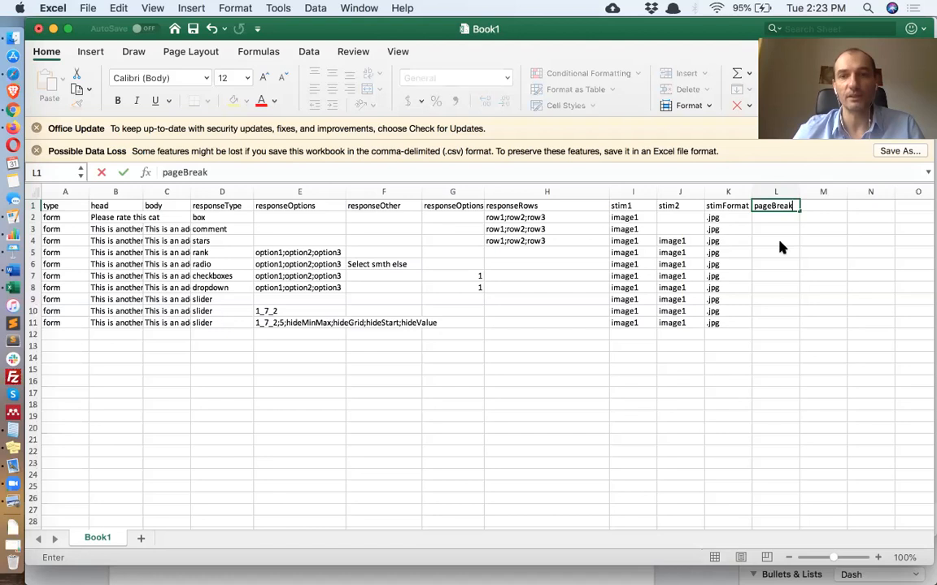
{"action": "left_click", "coordinate": [779, 242]}
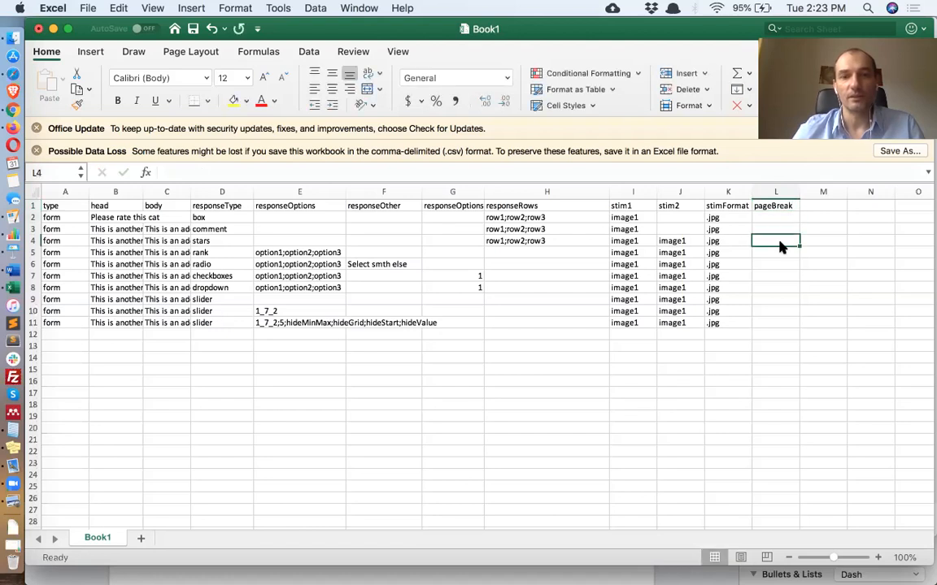
{"action": "type", "text": "1"}
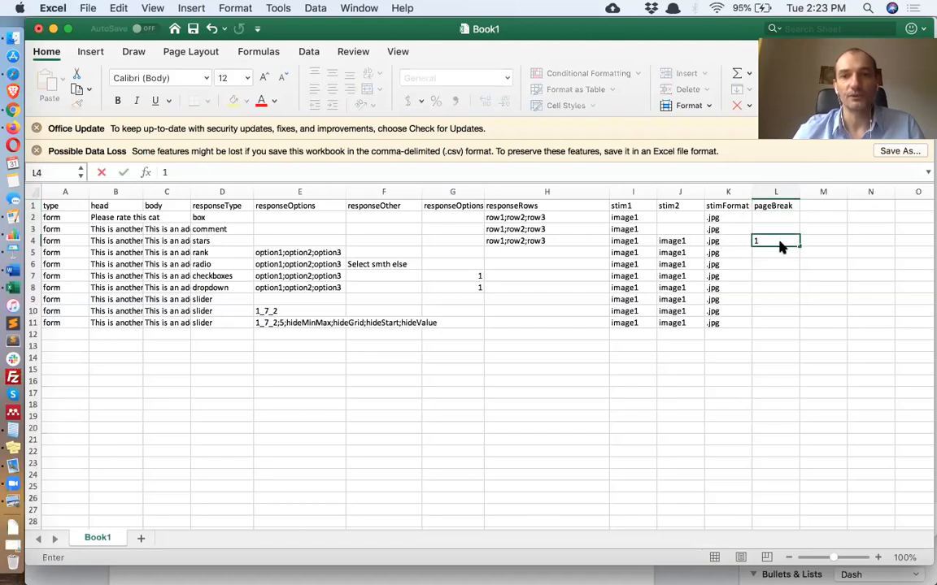
{"action": "key", "text": "Return"}
{"action": "key", "text": "Down"}
{"action": "key", "text": "Down"}
{"action": "key", "text": "Down"}
{"action": "type", "text": "1"}
{"action": "key", "text": "Return"}
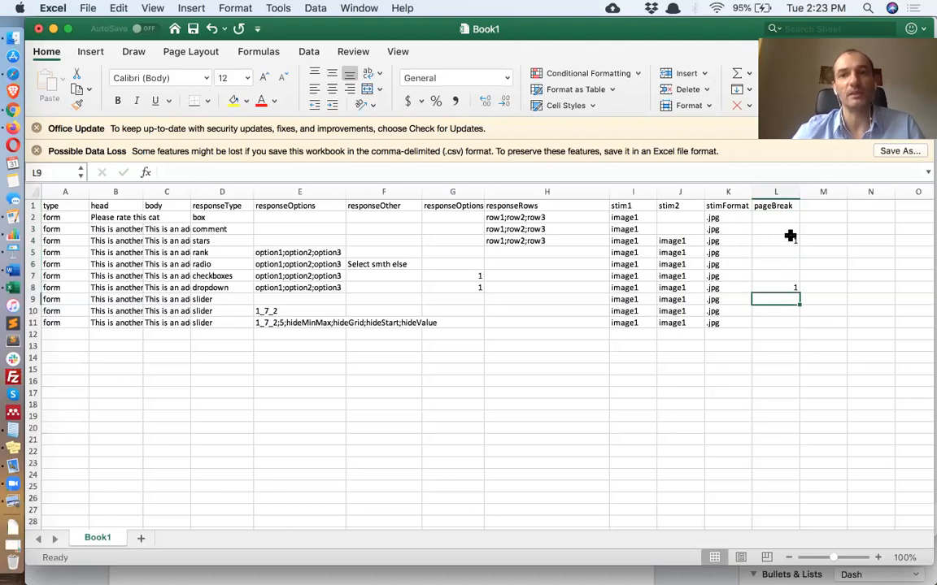
{"action": "left_click", "coordinate": [786, 241]}
{"action": "left_click", "coordinate": [787, 288]}
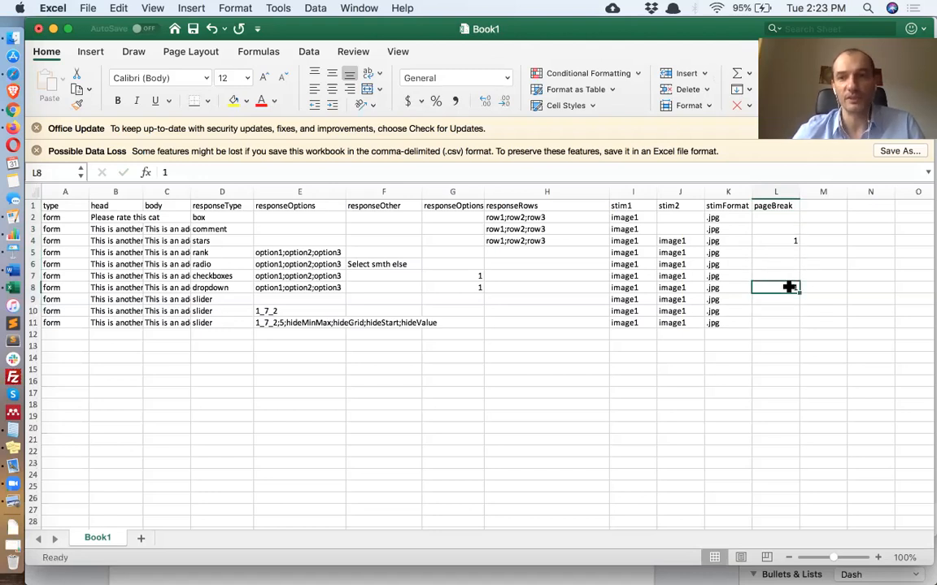
{"action": "left_click", "coordinate": [830, 256]}
{"action": "left_click_drag", "start_coordinate": [776, 218], "coordinate": [795, 323]}
{"action": "left_click", "coordinate": [793, 299]}
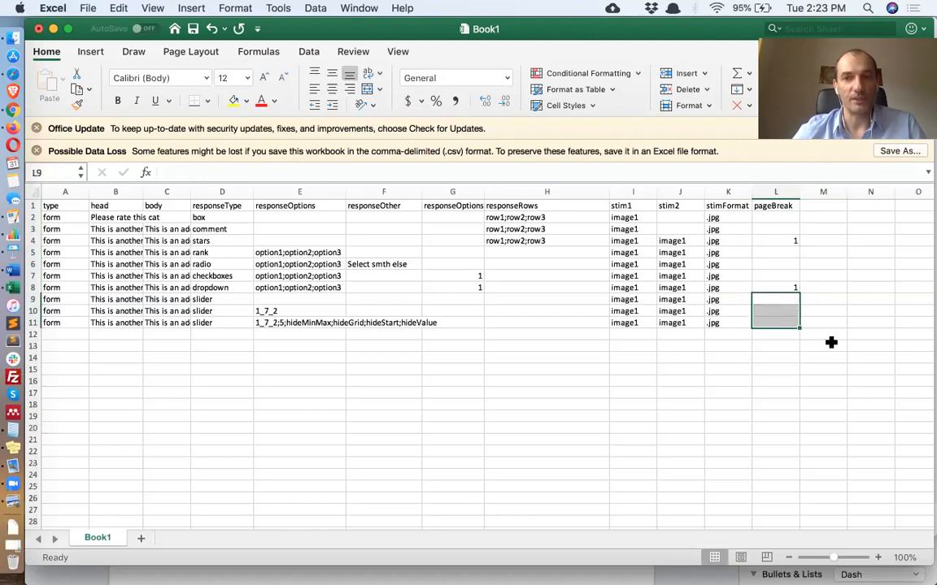
{"action": "left_click", "coordinate": [824, 207]}
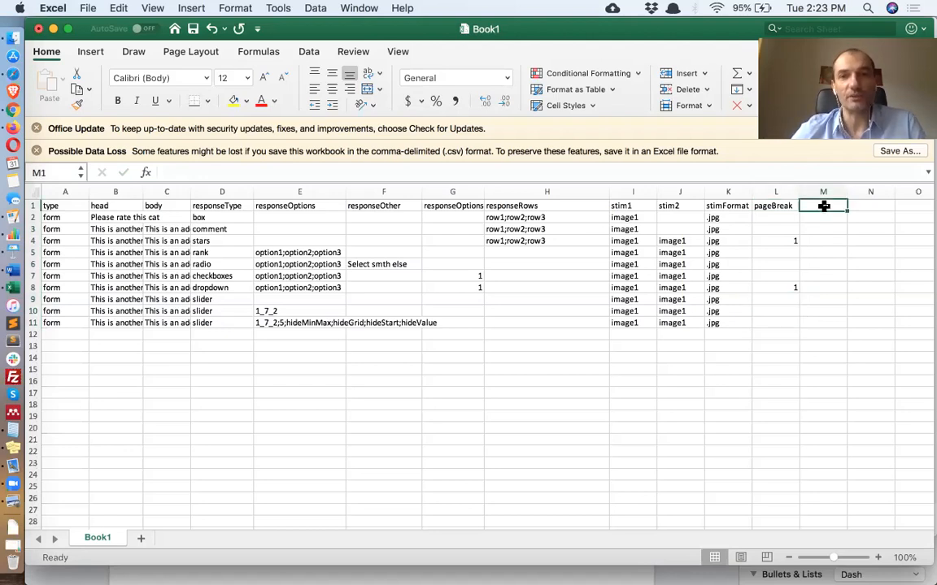
Add a pageName column naming Page 1, Page 2 and Page 3 on the box, rank and first slider question rows
{"action": "type", "text": "pageName"}
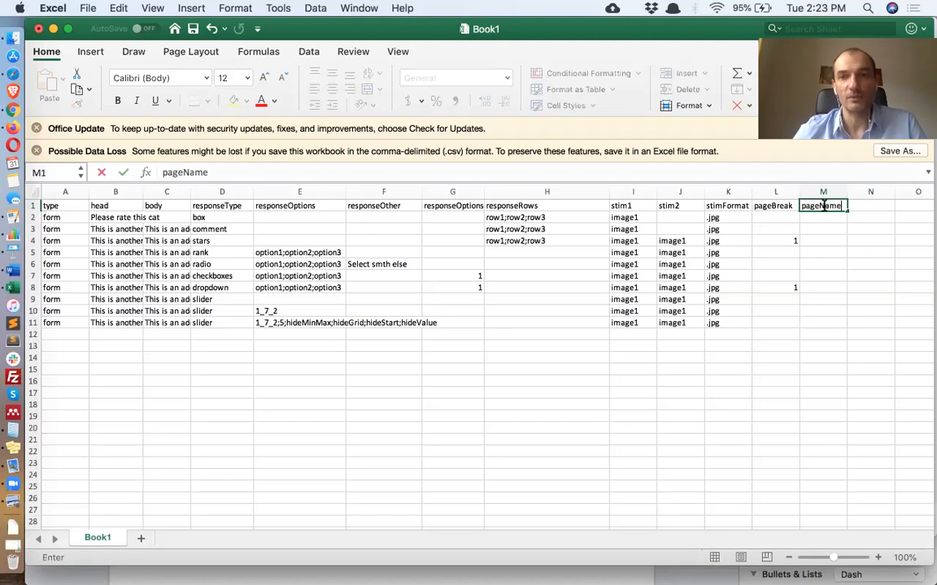
{"action": "key", "text": "Return"}
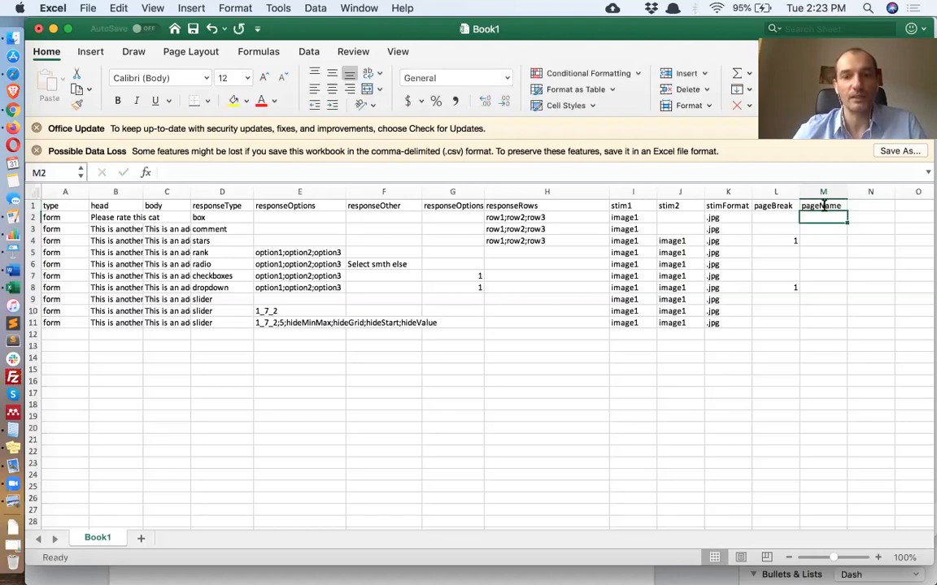
{"action": "type", "text": "Page 1"}
{"action": "key", "text": "Return"}
{"action": "key", "text": "Return"}
{"action": "key", "text": "Return"}
{"action": "type", "text": "Page"}
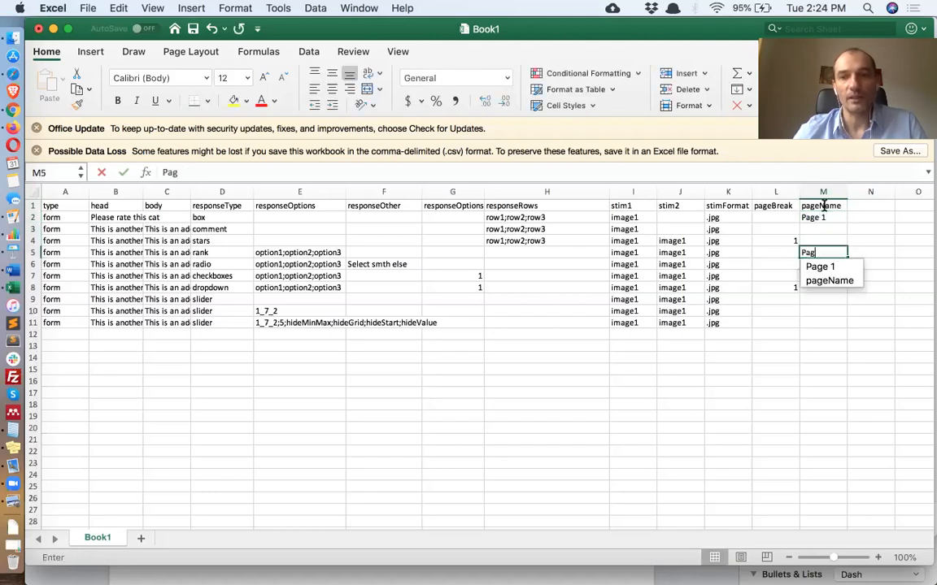
{"action": "type", "text": " 2"}
{"action": "key", "text": "Return"}
{"action": "key", "text": "Return"}
{"action": "key", "text": "Return"}
{"action": "key", "text": "Return"}
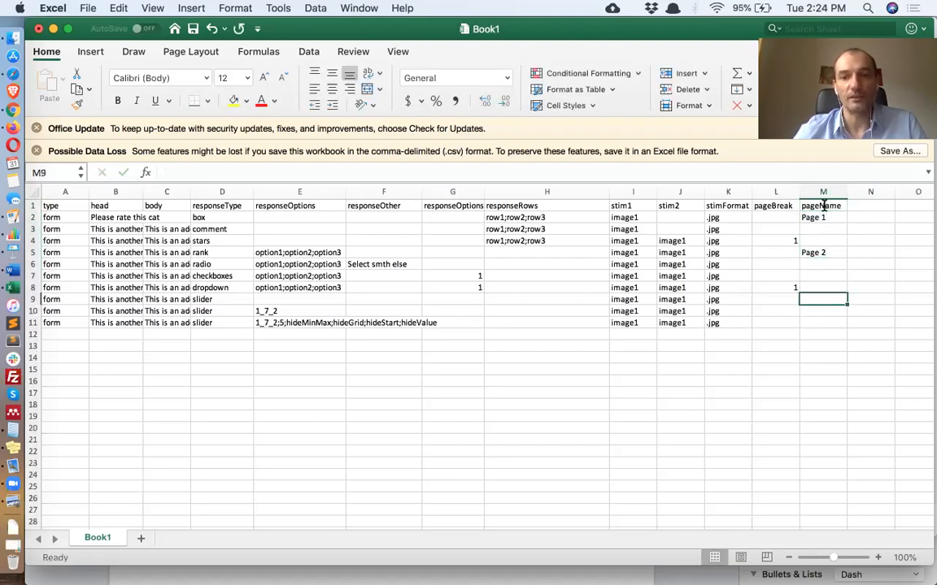
{"action": "type", "text": "Page 3"}
{"action": "key", "text": "Return"}
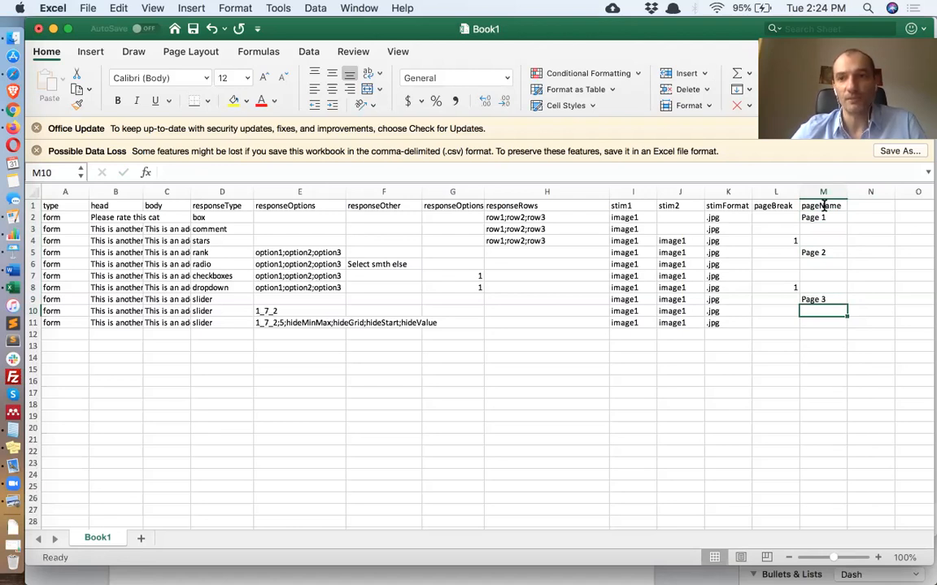
Add a button1 column with GO TO PAGE 2, GO TO PAGE 3 and DONE on the stars, dropdown and last slider rows, then save
{"action": "left_click", "coordinate": [863, 208]}
{"action": "type", "text": "button1"}
{"action": "key", "text": "Return"}
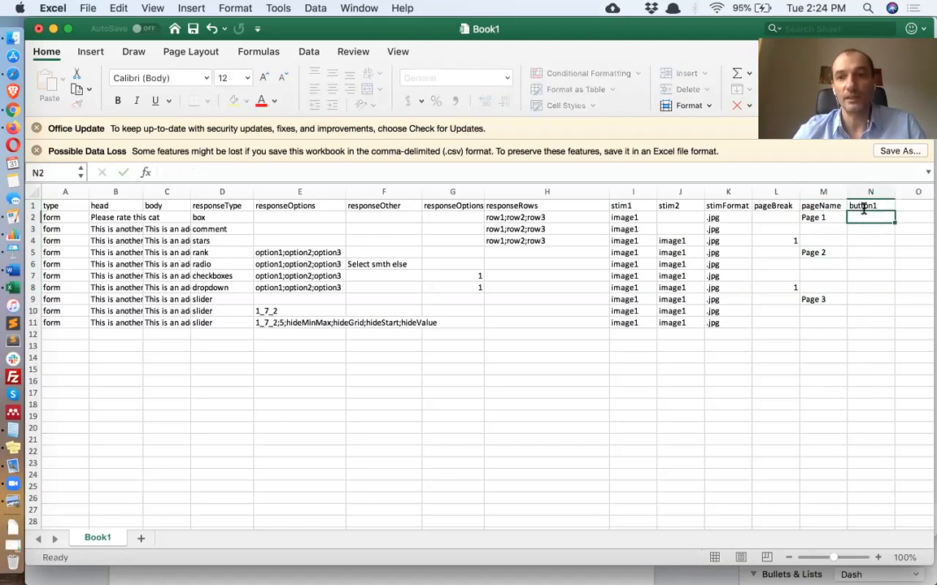
{"action": "key", "text": "Return"}
{"action": "key", "text": "Down"}
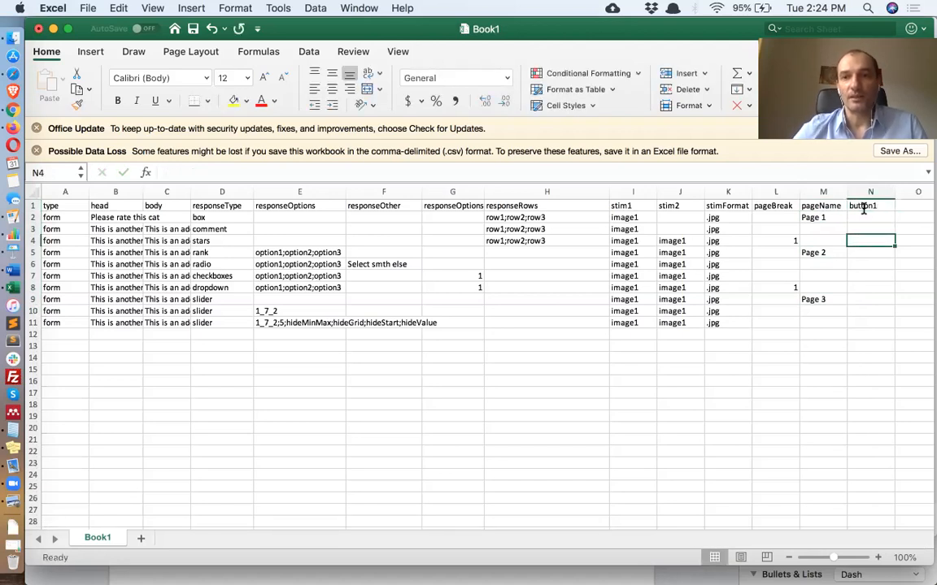
{"action": "left_click_drag", "start_coordinate": [777, 237], "coordinate": [870, 238]}
{"action": "left_click", "coordinate": [869, 238]}
{"action": "type", "text": "GO TO"}
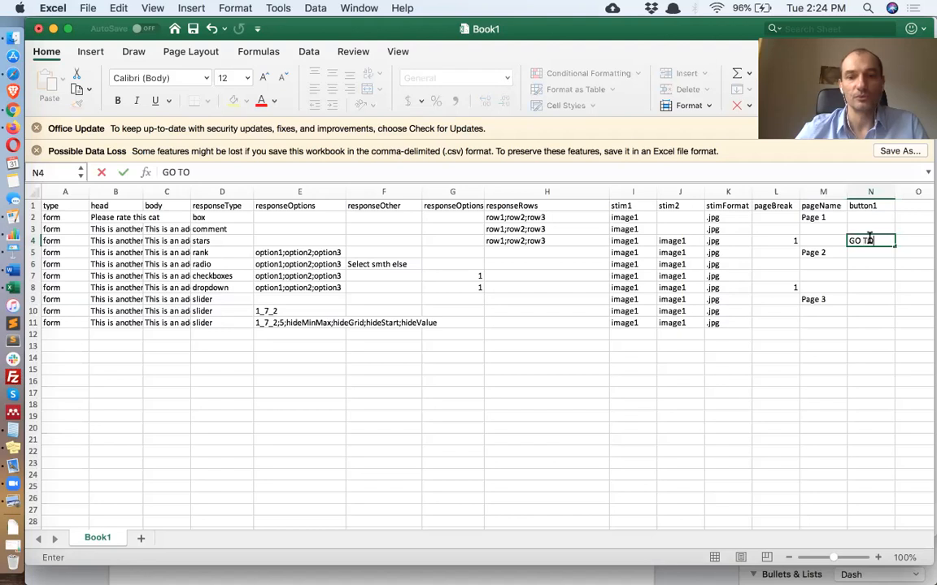
{"action": "type", "text": " PAGE 2"}
{"action": "key", "text": "Return"}
{"action": "key", "text": "Return"}
{"action": "key", "text": "Return"}
{"action": "key", "text": "Return"}
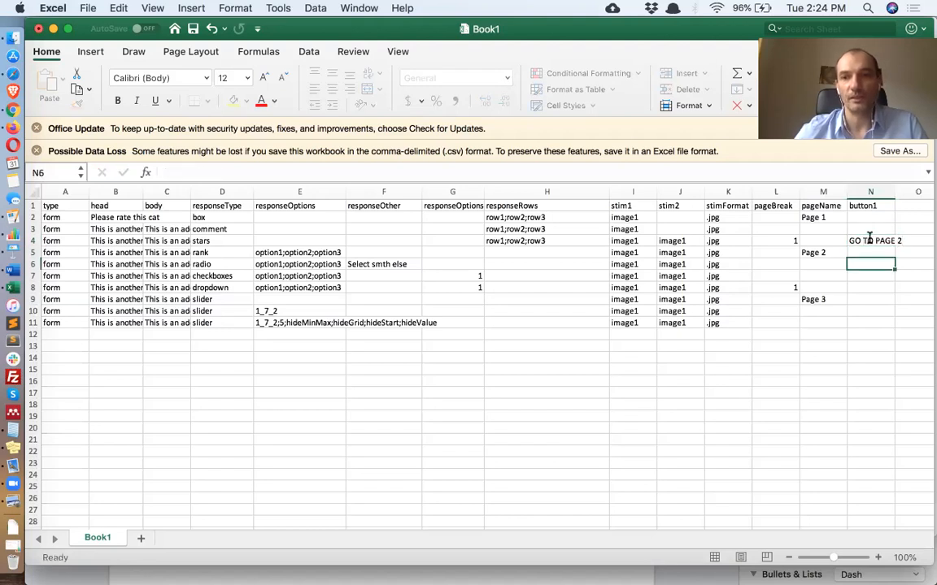
{"action": "type", "text": "GO TO PAGE "}
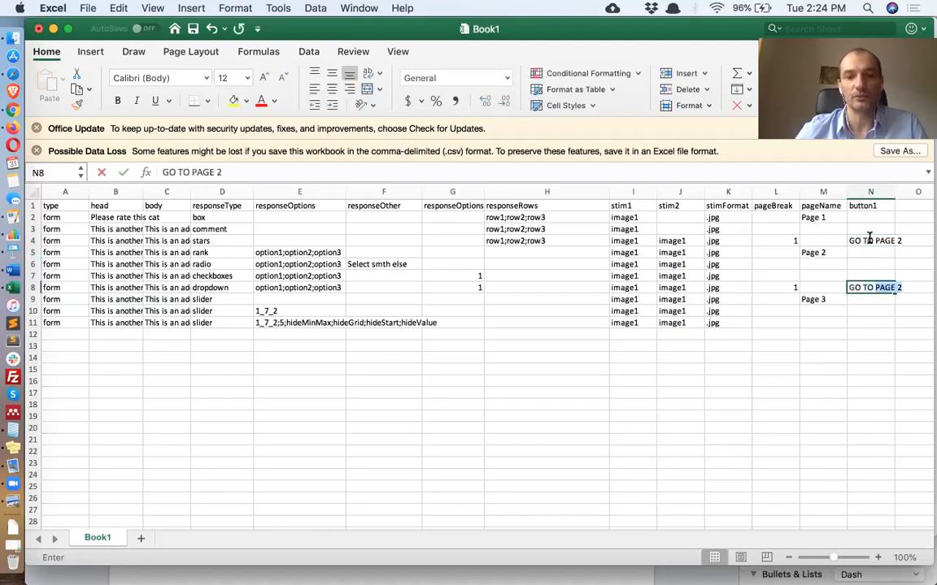
{"action": "type", "text": "3"}
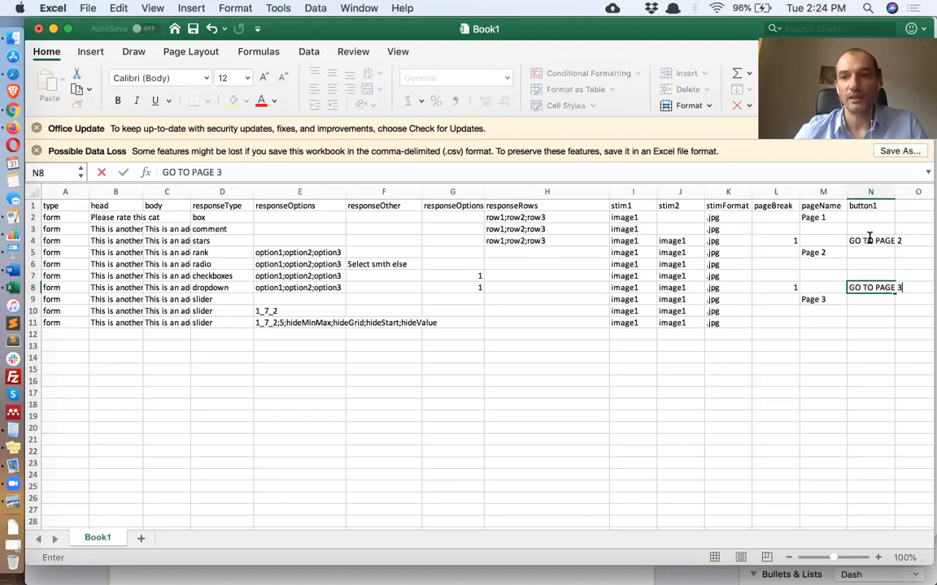
{"action": "key", "text": "Return"}
{"action": "key", "text": "Return"}
{"action": "key", "text": "Return"}
{"action": "type", "text": "DONE"}
{"action": "key", "text": "Return"}
{"action": "key", "text": "super+s"}
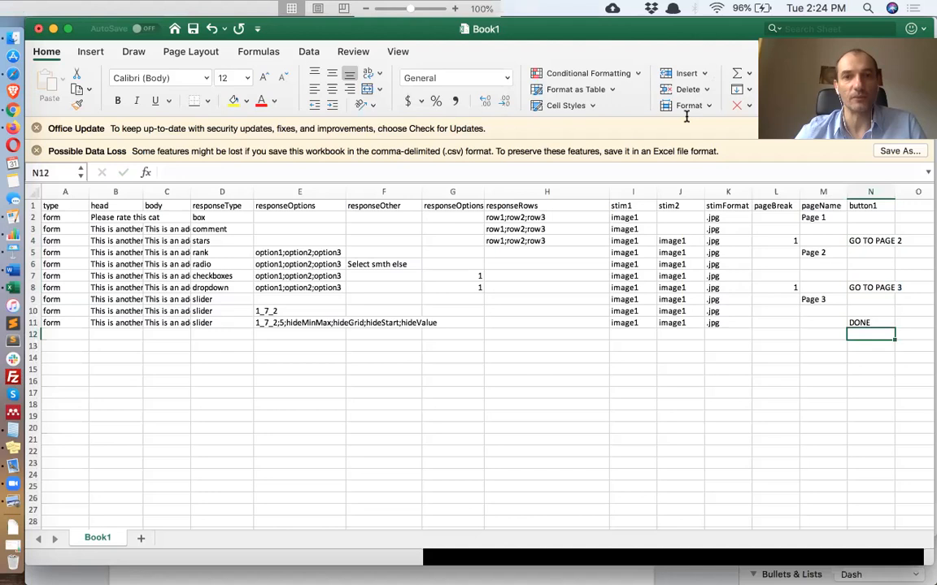
Upload the saved CSV from Downloads as the Demo Survey project's trial file again
{"action": "left_click", "coordinate": [13, 111]}
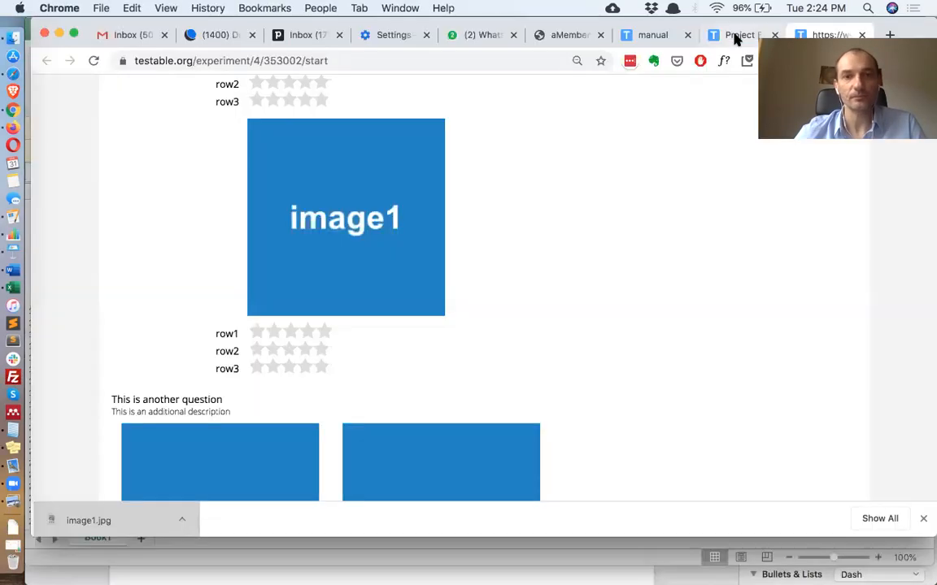
{"action": "left_click", "coordinate": [736, 37]}
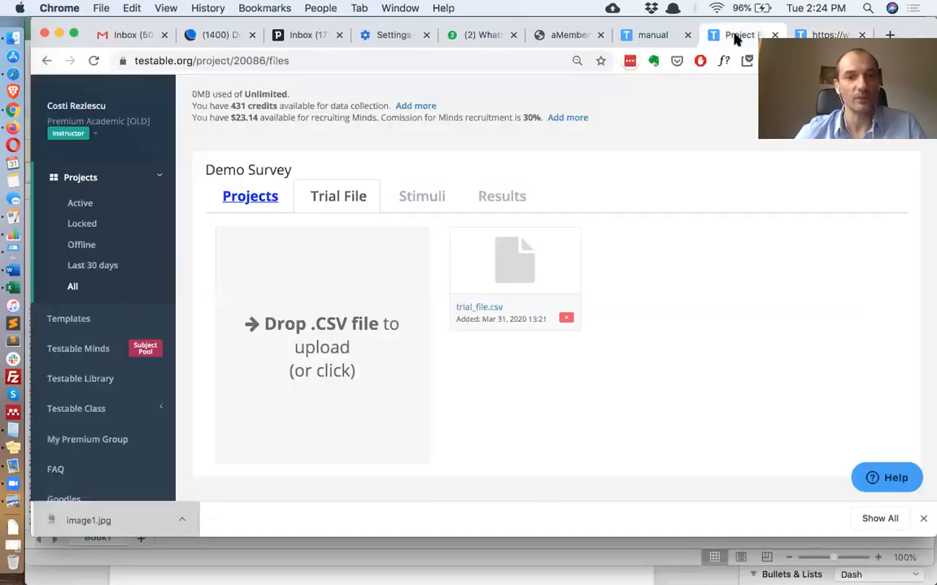
{"action": "left_click", "coordinate": [13, 528]}
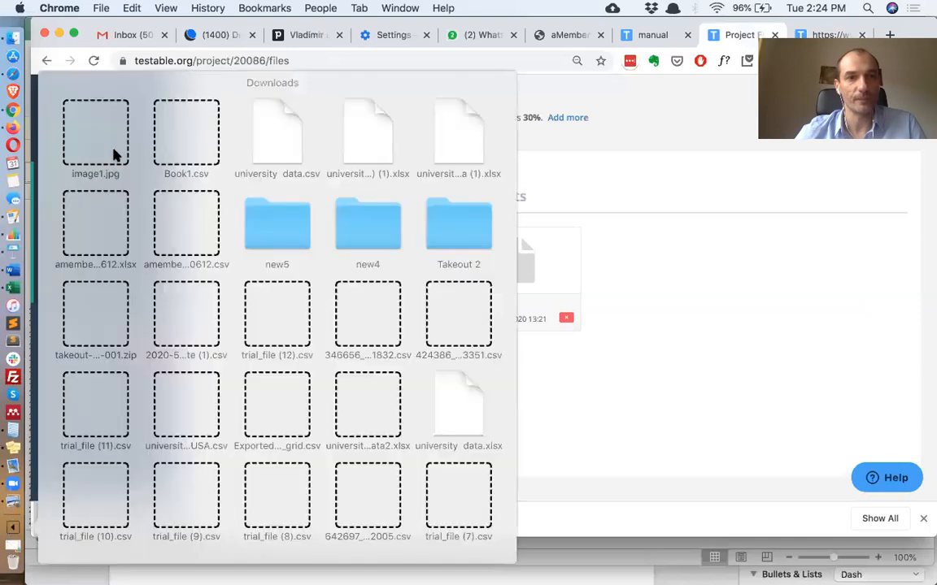
{"action": "left_click_drag", "start_coordinate": [219, 141], "coordinate": [342, 332]}
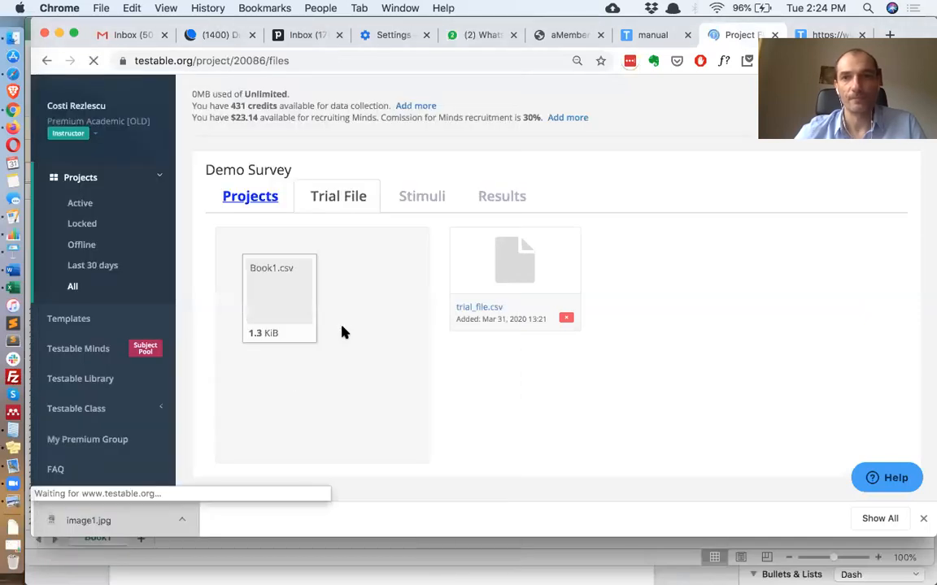
Reload the survey preview and step through the named pages with their buttons until the survey finishes
{"action": "left_click", "coordinate": [838, 38]}
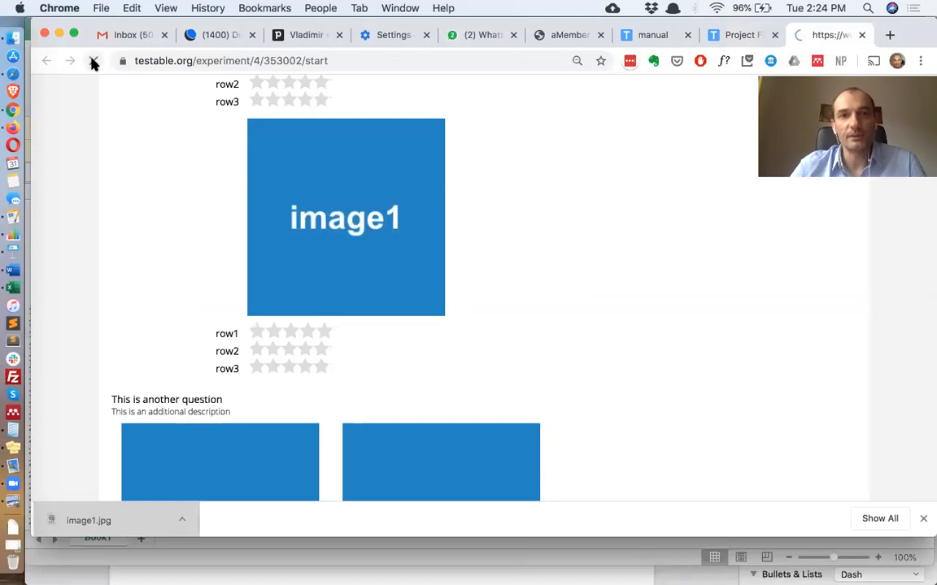
{"action": "left_click", "coordinate": [92, 62]}
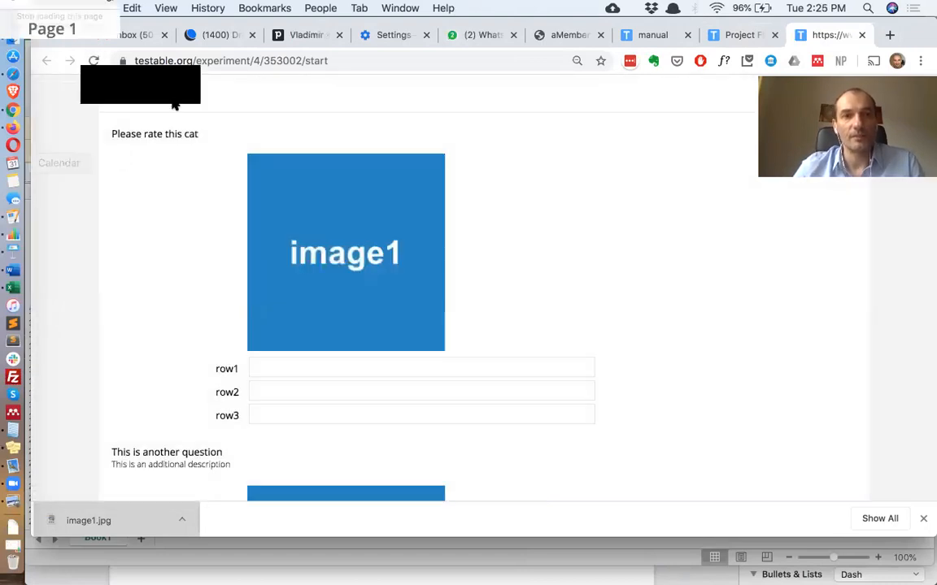
{"action": "left_click_drag", "start_coordinate": [97, 96], "coordinate": [161, 90]}
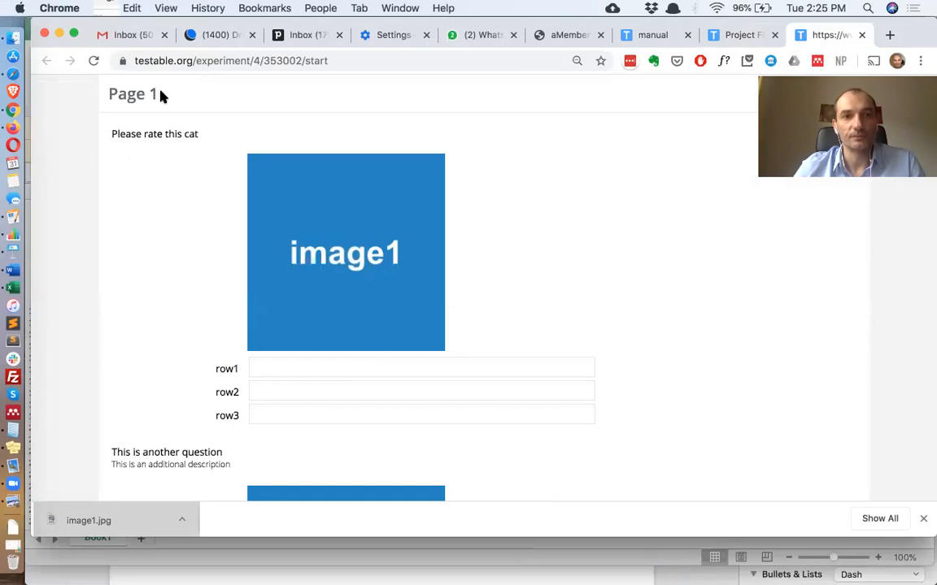
{"action": "scroll", "coordinate": [211, 343], "scroll_direction": "down", "scroll_amount": 3}
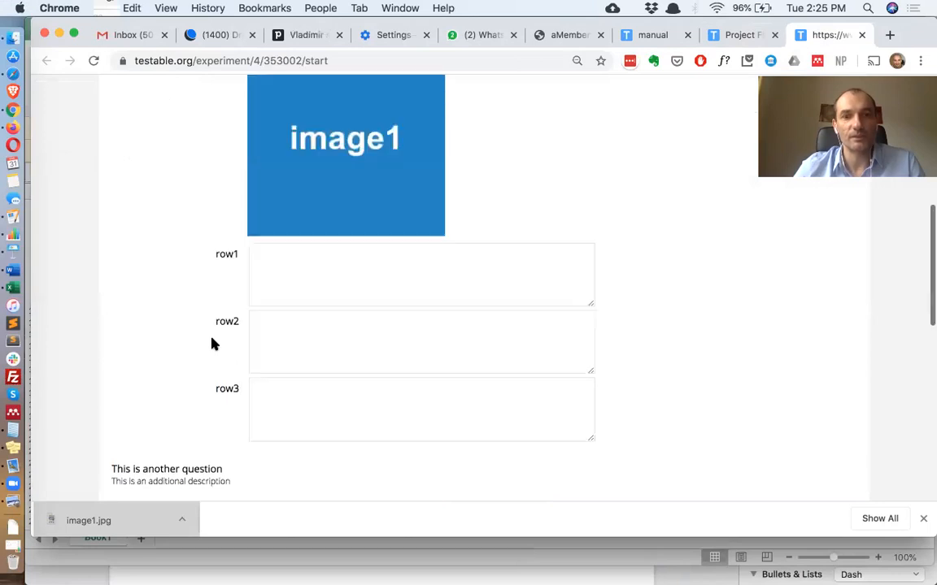
{"action": "scroll", "coordinate": [211, 344], "scroll_direction": "down", "scroll_amount": 5}
{"action": "scroll", "coordinate": [212, 344], "scroll_direction": "down", "scroll_amount": 5}
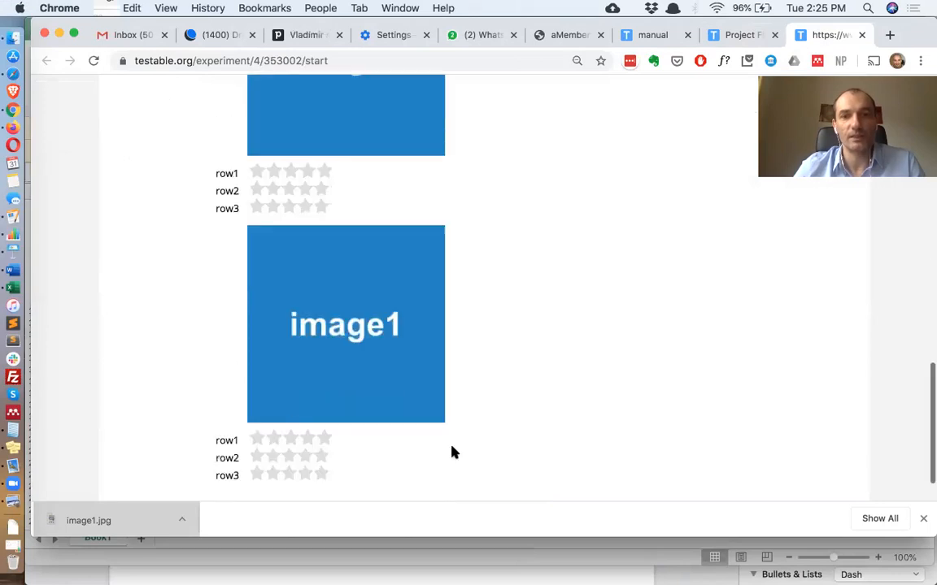
{"action": "scroll", "coordinate": [488, 464], "scroll_direction": "down", "scroll_amount": 2}
{"action": "left_click", "coordinate": [503, 470]}
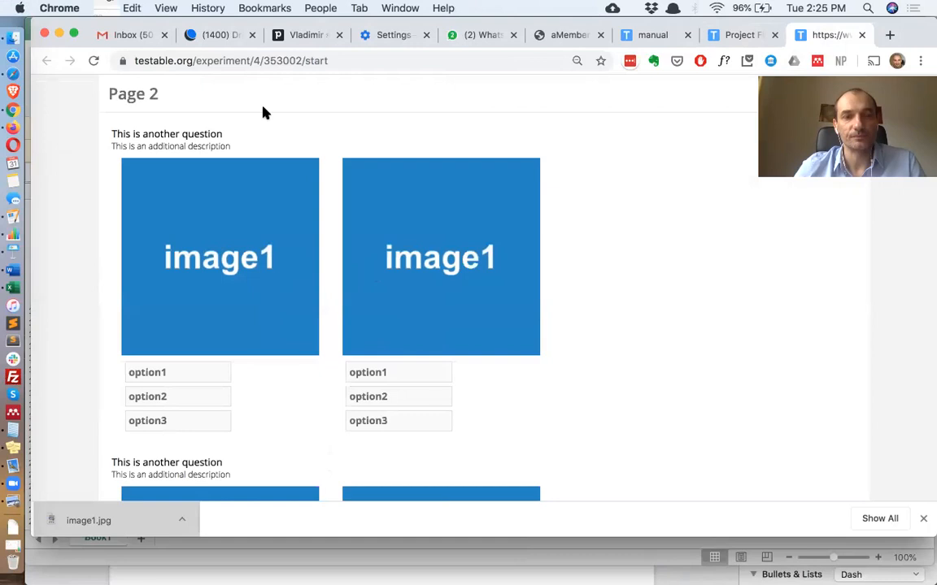
{"action": "scroll", "coordinate": [263, 110], "scroll_direction": "down", "scroll_amount": 4}
{"action": "scroll", "coordinate": [263, 112], "scroll_direction": "down", "scroll_amount": 5}
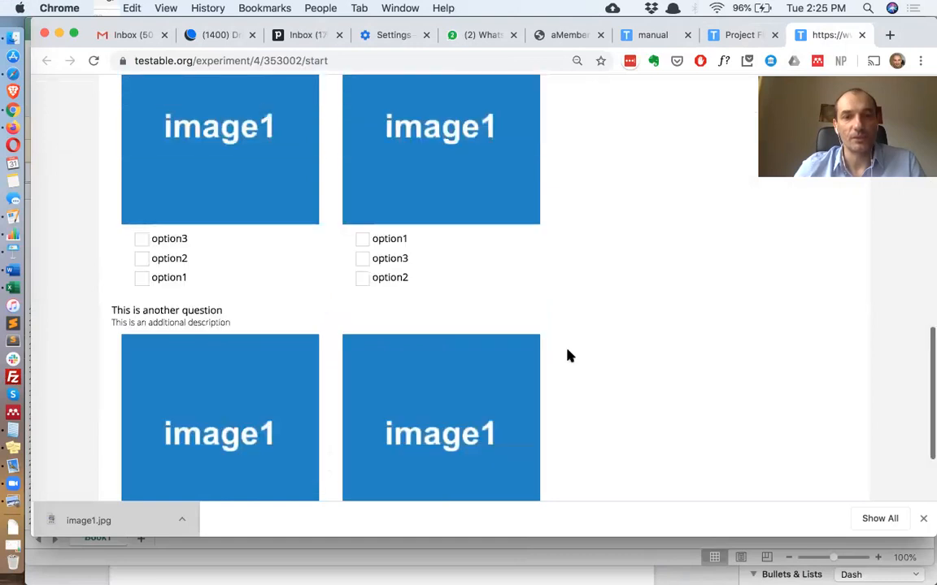
{"action": "scroll", "coordinate": [510, 456], "scroll_direction": "down", "scroll_amount": 3}
{"action": "left_click", "coordinate": [511, 457]}
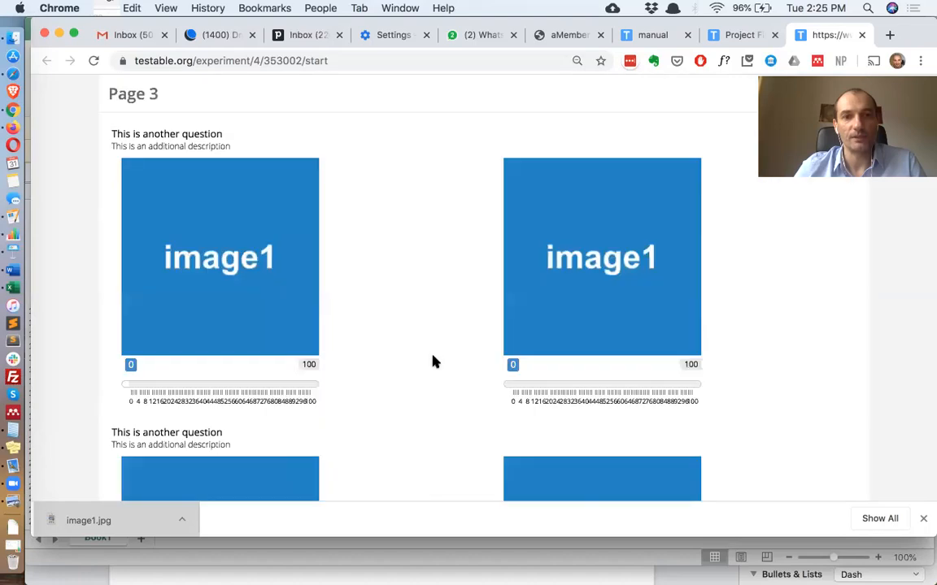
{"action": "scroll", "coordinate": [434, 361], "scroll_direction": "down", "scroll_amount": 5}
{"action": "scroll", "coordinate": [469, 465], "scroll_direction": "down", "scroll_amount": 5}
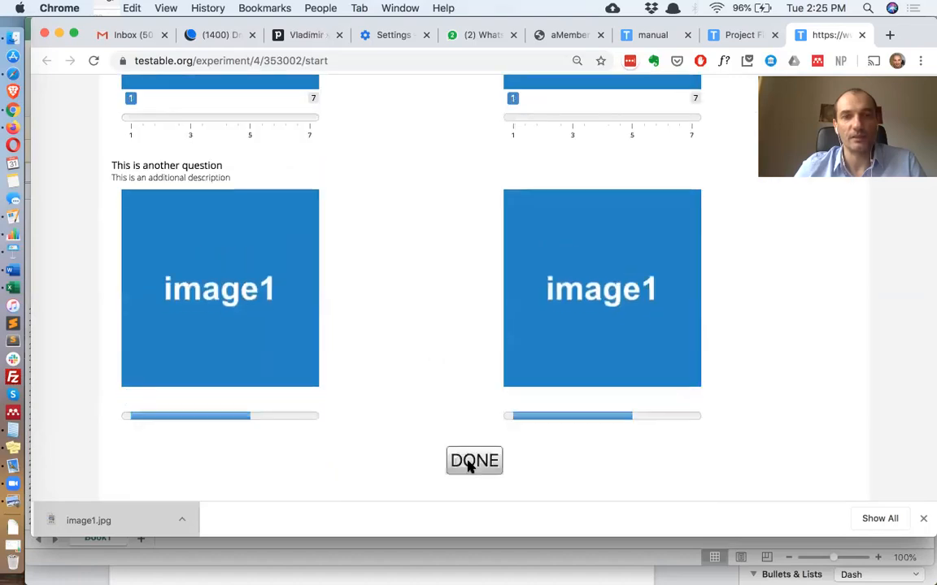
{"action": "left_click", "coordinate": [469, 464]}
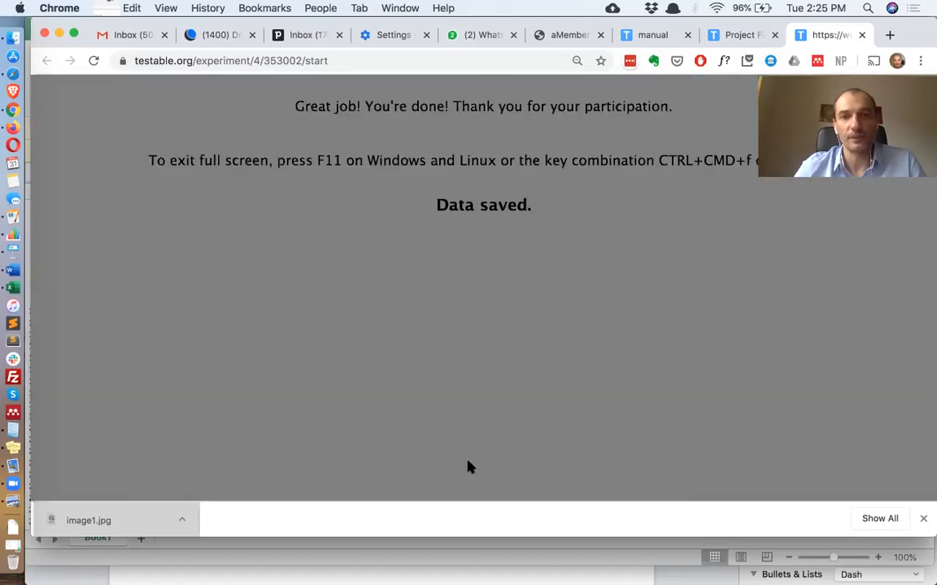
Add a required column with 1 on the box and comment question rows
{"action": "key", "text": "super+Tab"}
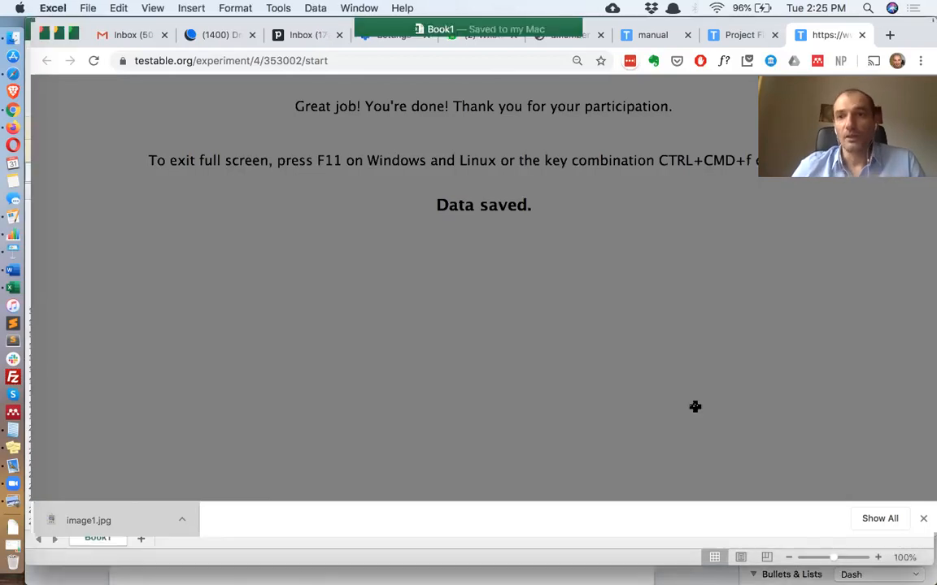
{"action": "scroll", "coordinate": [820, 209], "scroll_direction": "right", "scroll_amount": 3}
{"action": "left_click", "coordinate": [822, 214]}
{"action": "left_click", "coordinate": [824, 206]}
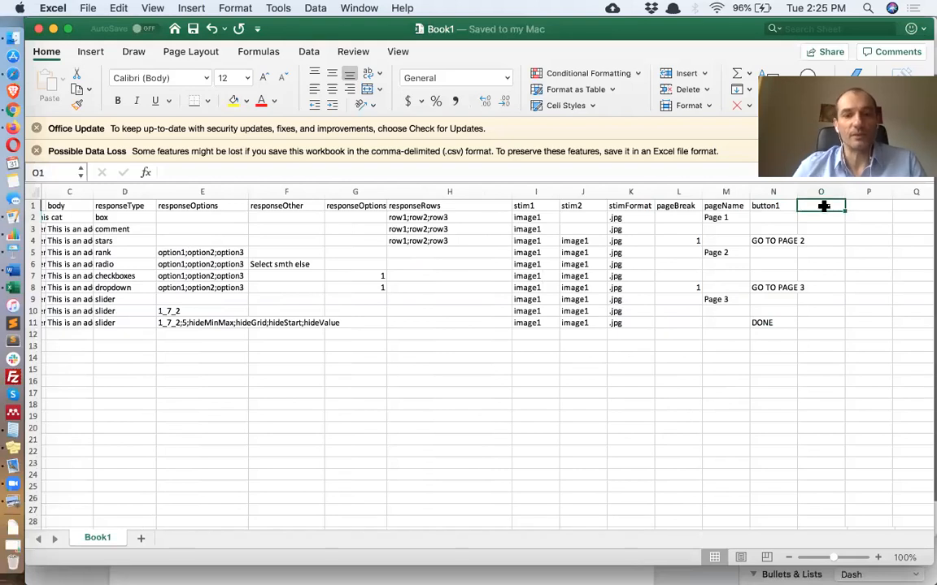
{"action": "type", "text": "re"}
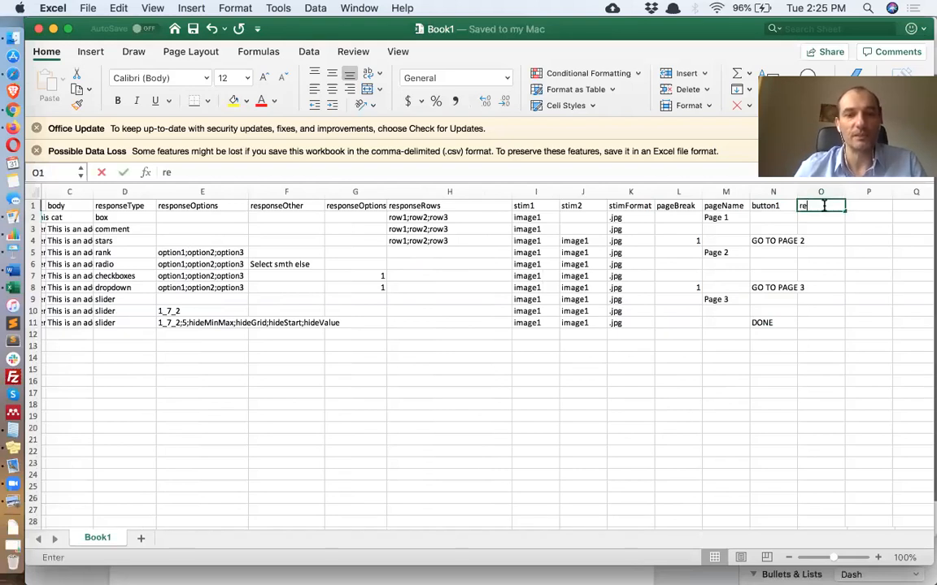
{"action": "type", "text": "quired"}
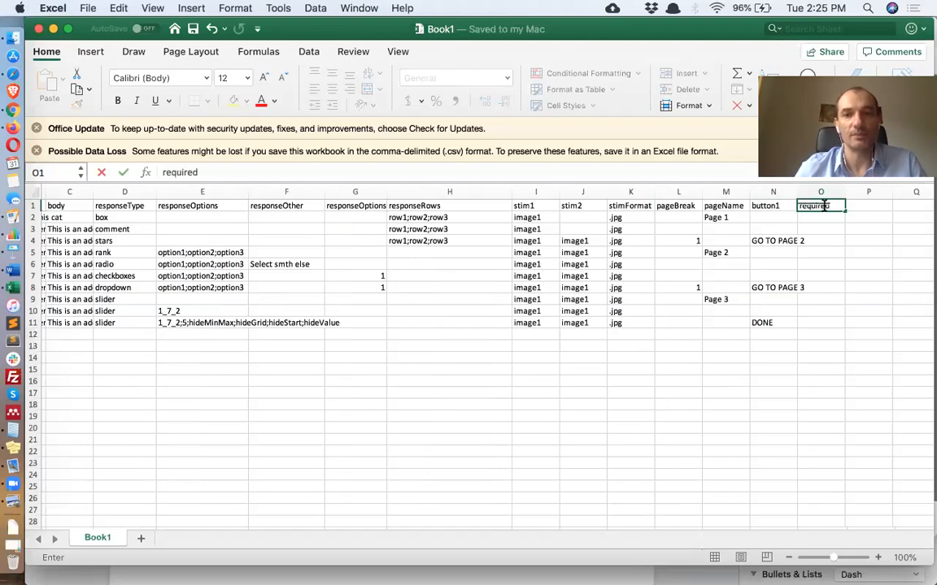
{"action": "key", "text": "Return"}
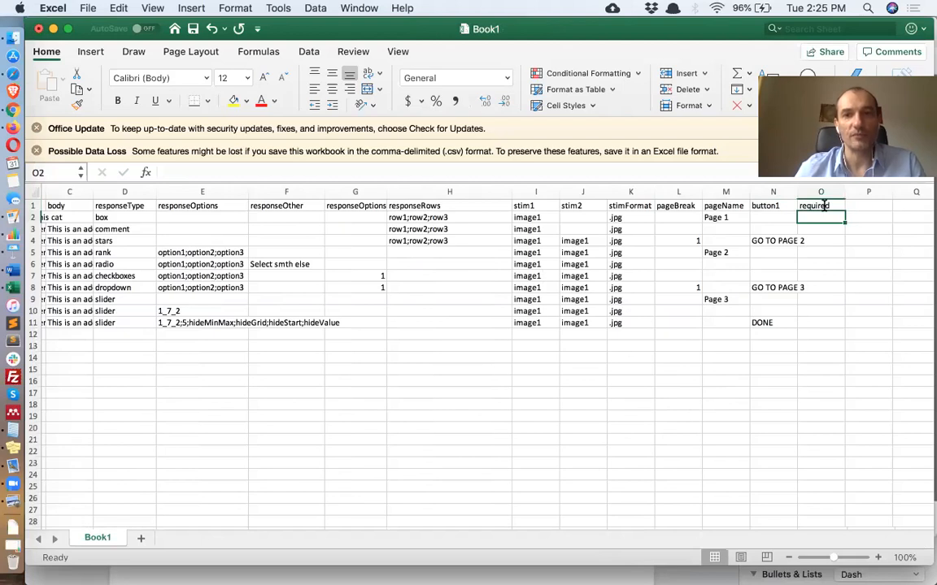
{"action": "type", "text": "1"}
{"action": "key", "text": "Return"}
{"action": "type", "text": "1"}
{"action": "key", "text": "Return"}
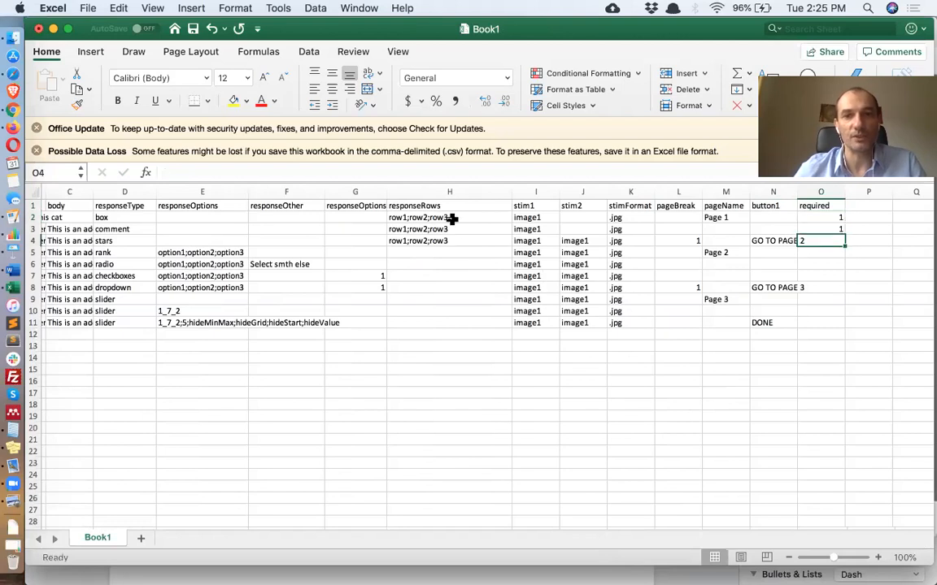
Clear the responseRows values of the box, comment and stars questions
{"action": "left_click_drag", "start_coordinate": [452, 219], "coordinate": [452, 237]}
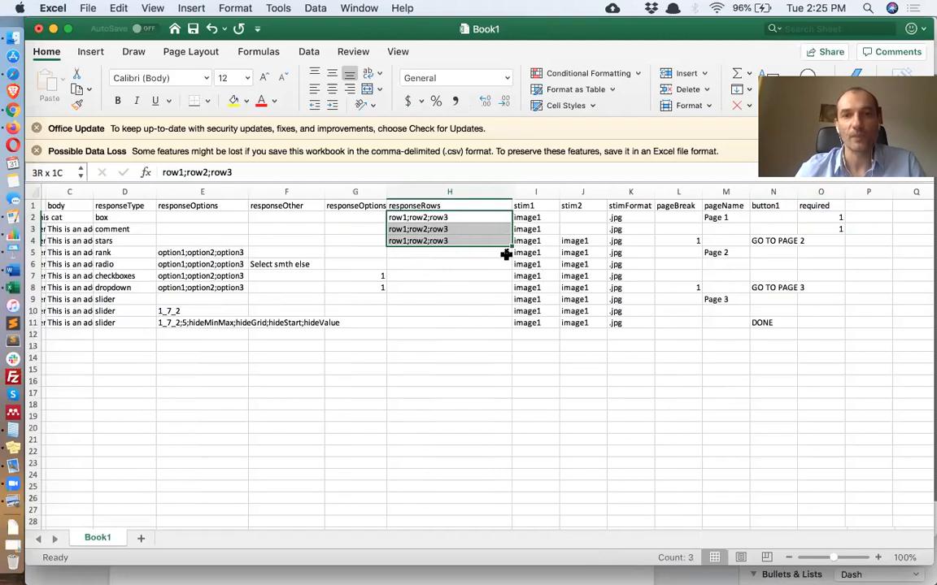
{"action": "key", "text": "Delete"}
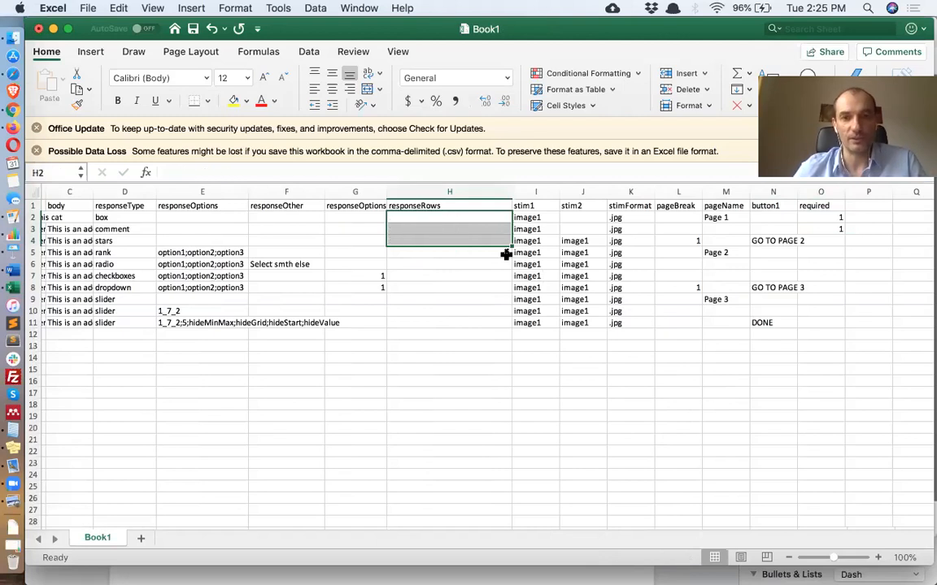
{"action": "left_click", "coordinate": [830, 222]}
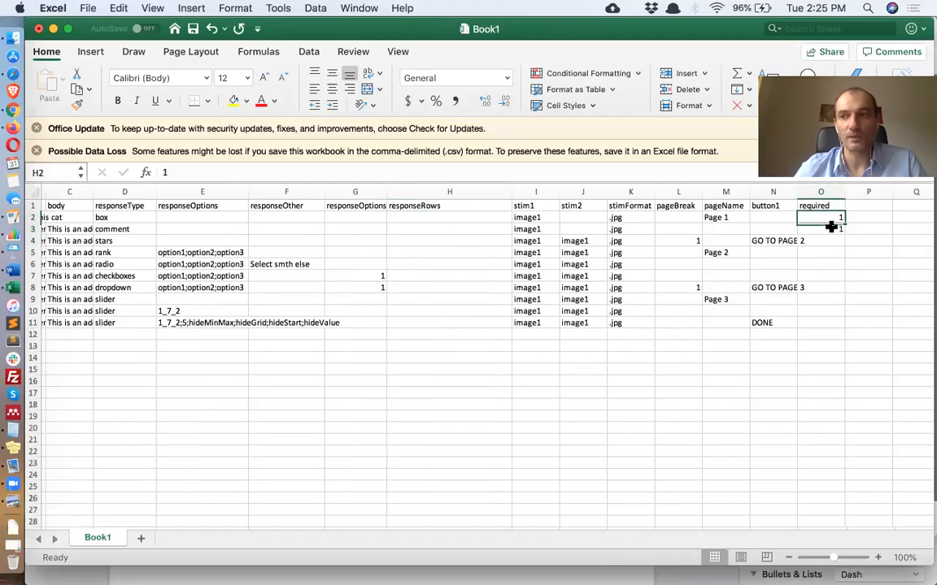
Add a separator column with 1 on the box and comment question rows
{"action": "left_click_drag", "start_coordinate": [831, 227], "coordinate": [832, 230]}
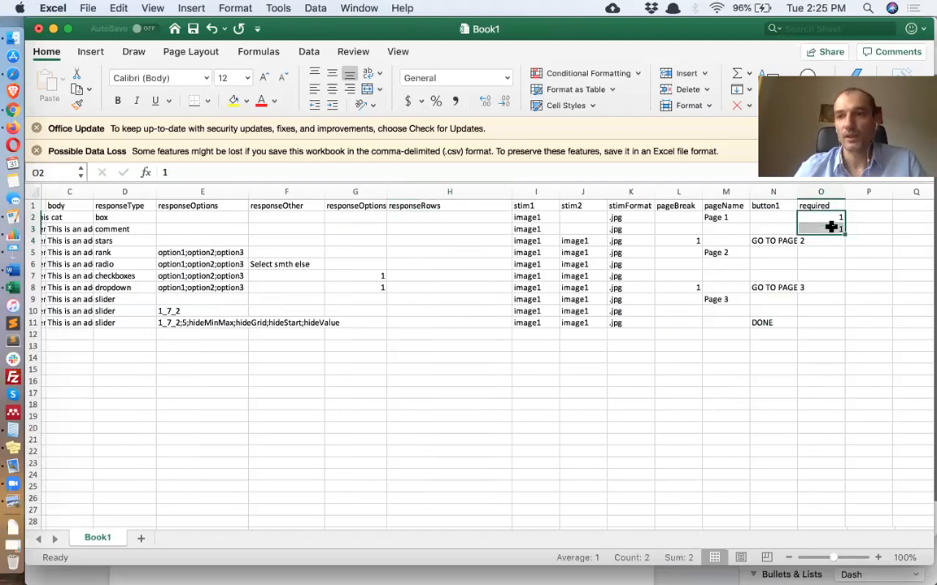
{"action": "left_click", "coordinate": [872, 205]}
{"action": "type", "text": "separ"}
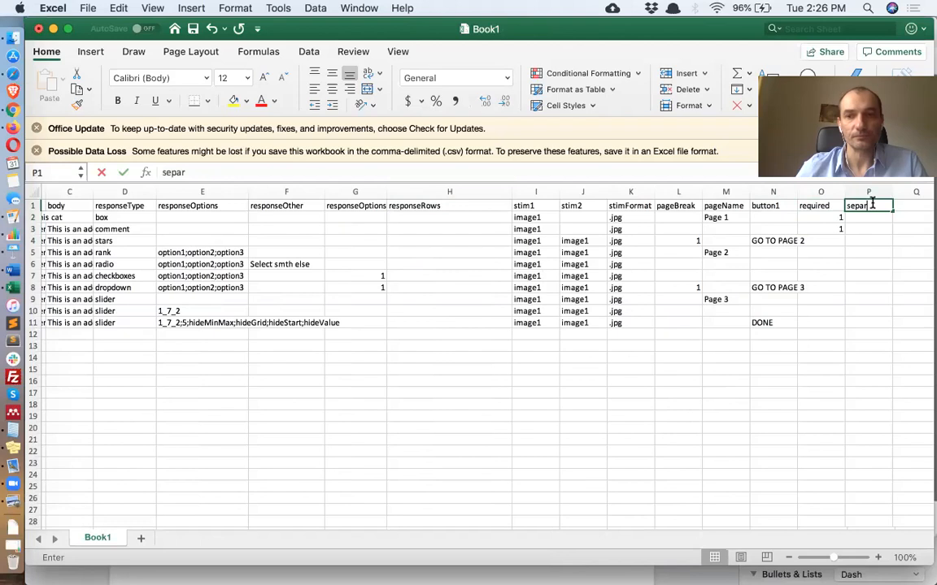
{"action": "type", "text": " ator"}
{"action": "key", "text": "Return"}
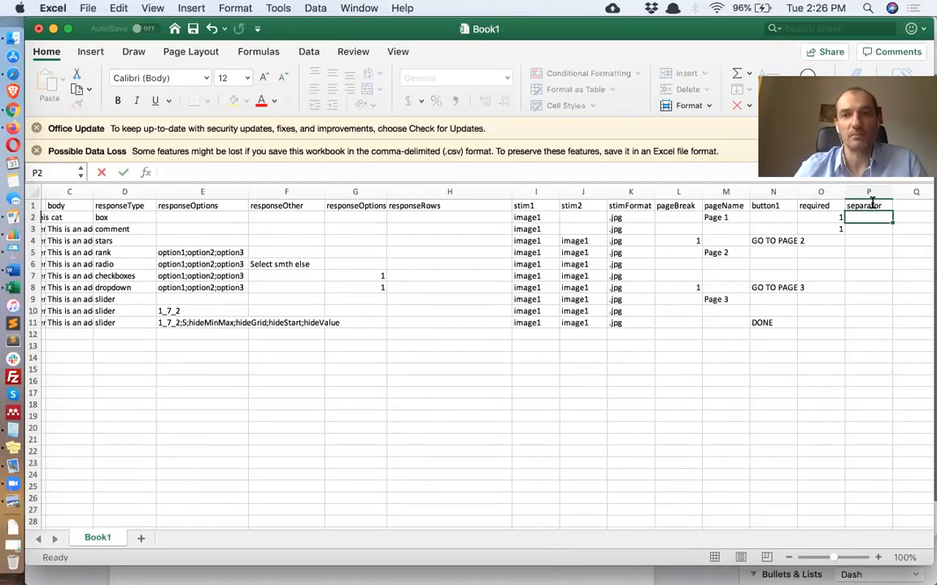
{"action": "type", "text": "1"}
{"action": "key", "text": "Return"}
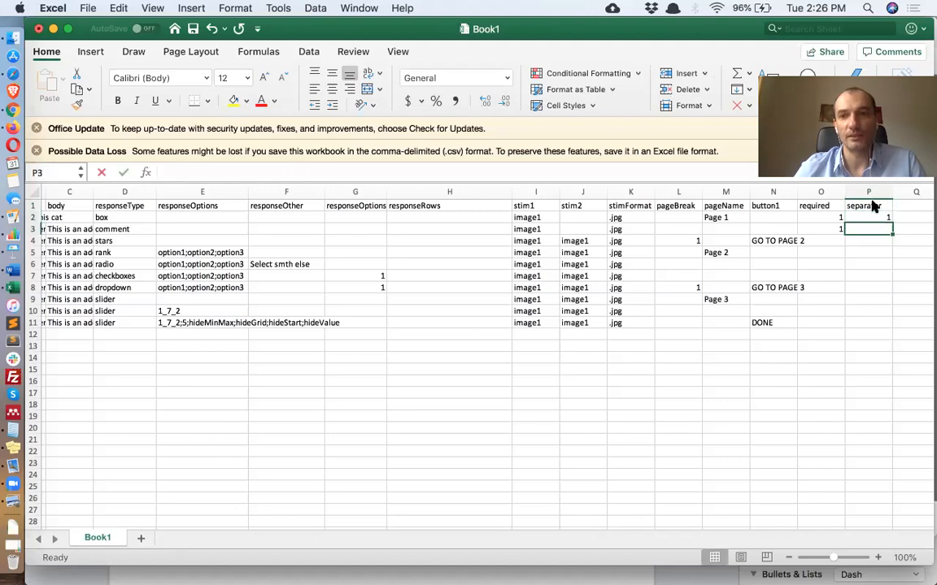
{"action": "type", "text": "1"}
{"action": "key", "text": "Return"}
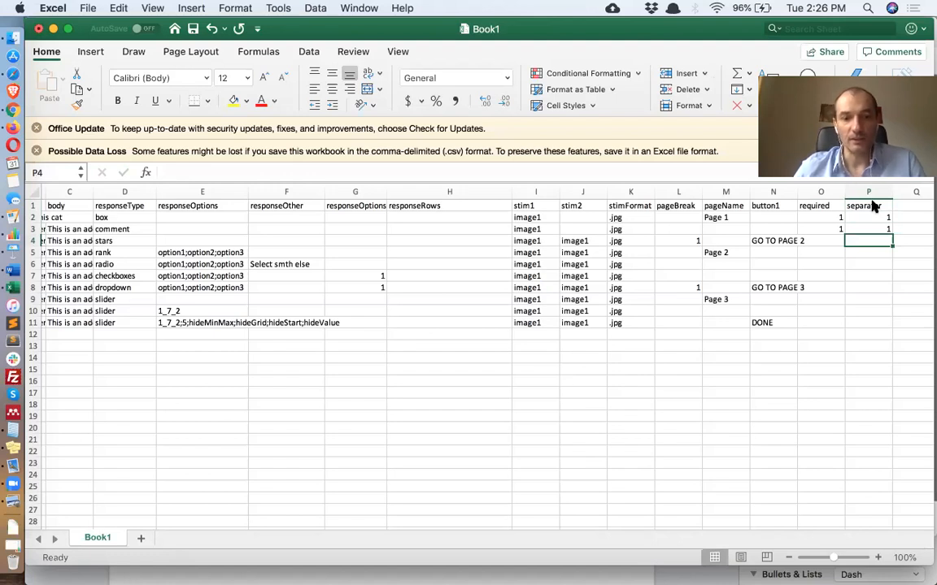
Save the sheet and upload the CSV from Downloads as the Demo Survey project's trial file again
{"action": "key", "text": "super+s"}
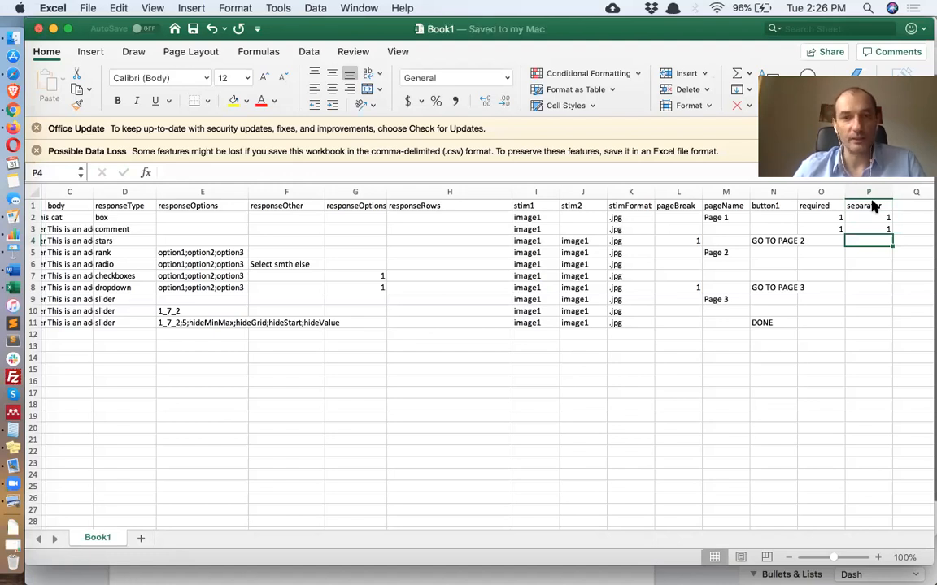
{"action": "left_click", "coordinate": [12, 110]}
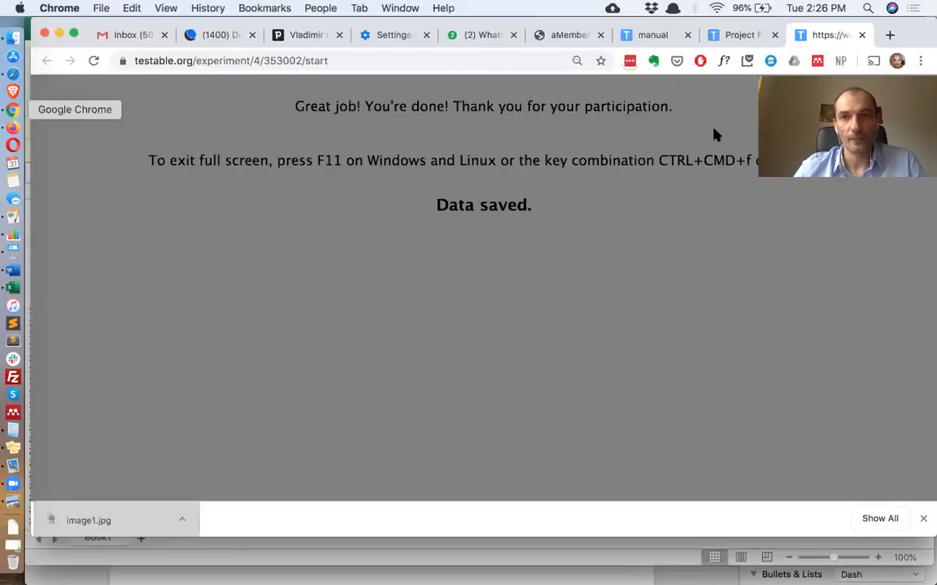
{"action": "key", "text": "ctrl+shift+Tab"}
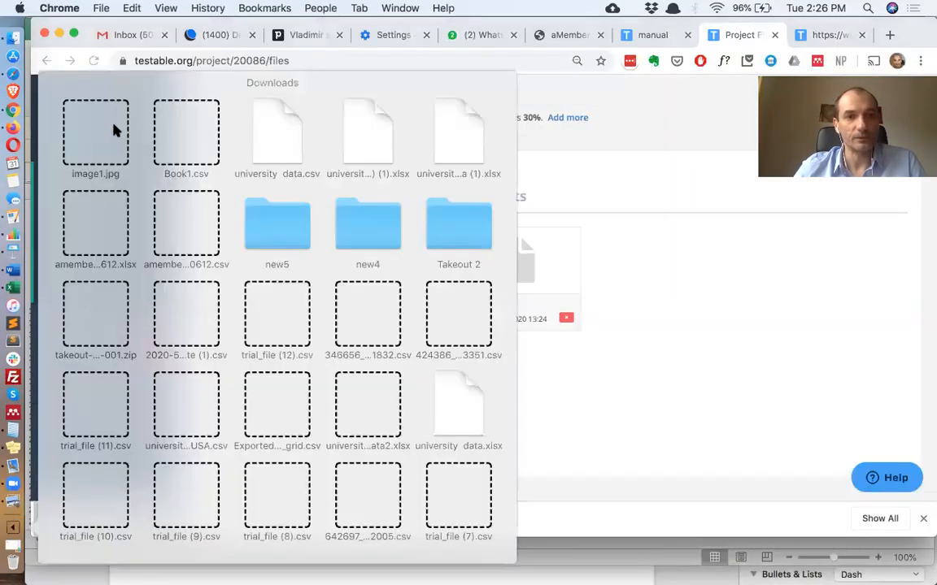
{"action": "left_click_drag", "start_coordinate": [311, 331], "coordinate": [316, 332]}
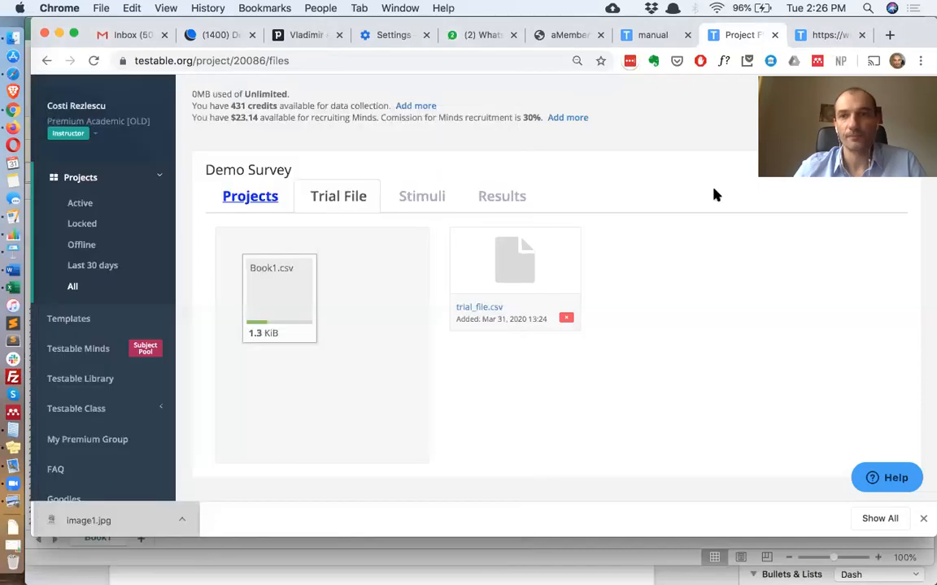
Reload the survey preview and try to continue to page 2 without answering the questions
{"action": "left_click", "coordinate": [827, 34]}
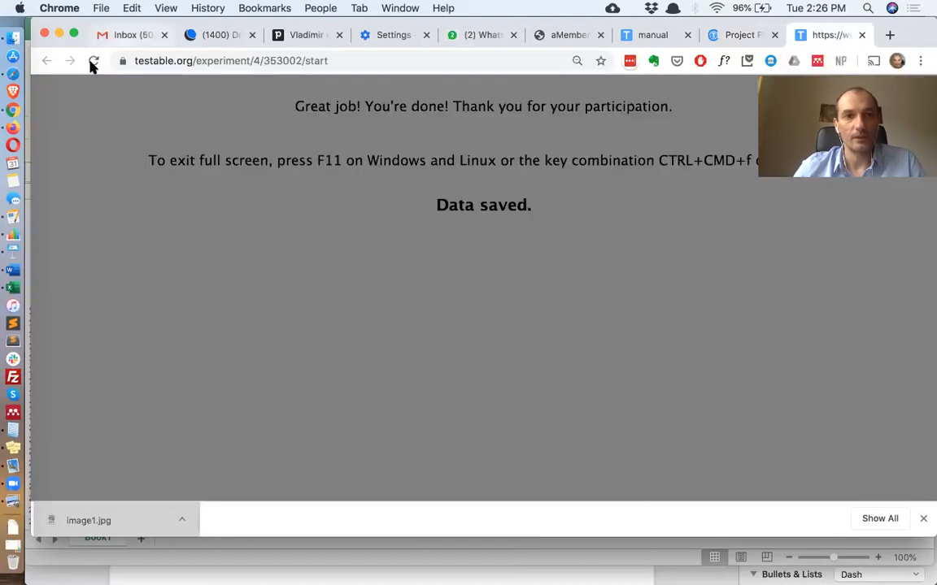
{"action": "left_click", "coordinate": [93, 62]}
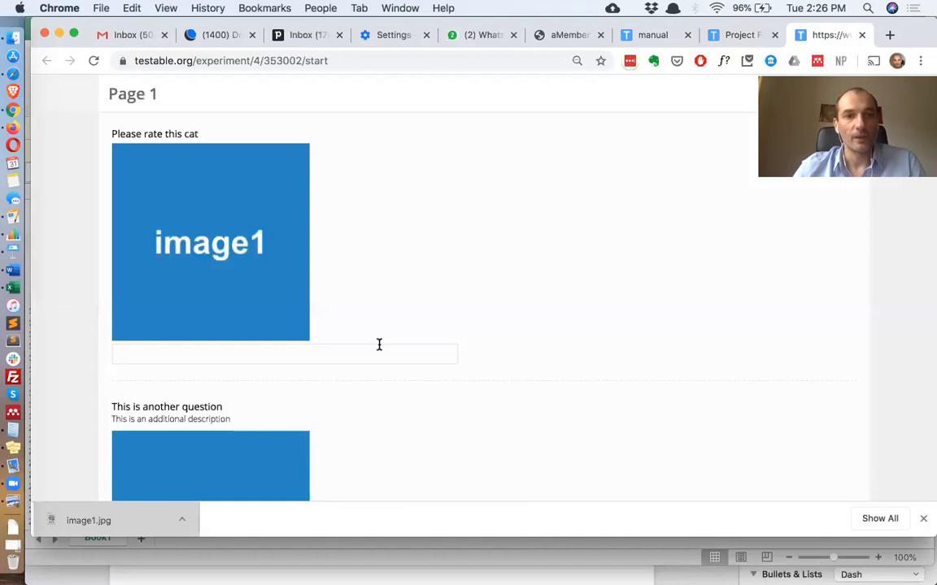
{"action": "scroll", "coordinate": [439, 399], "scroll_direction": "down", "scroll_amount": 2}
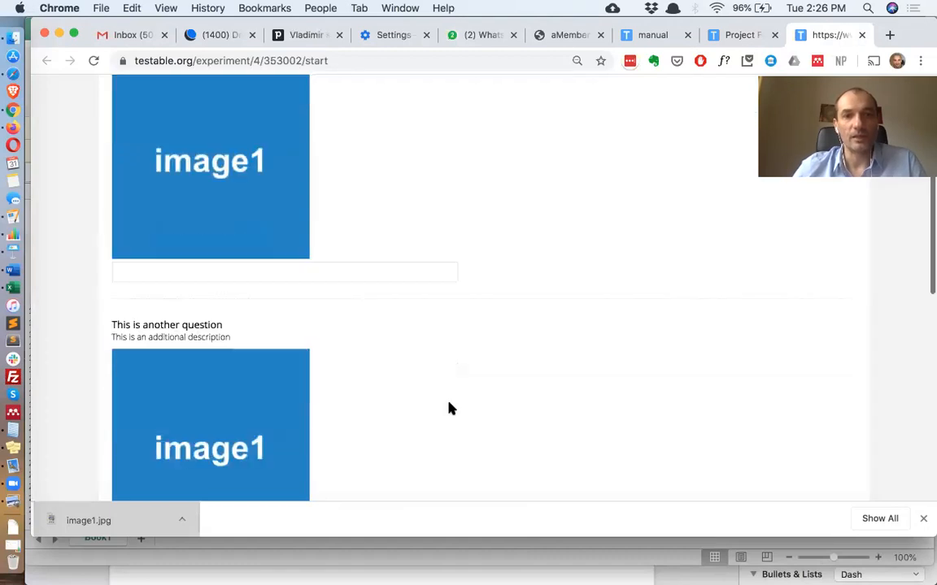
{"action": "scroll", "coordinate": [449, 408], "scroll_direction": "down", "scroll_amount": 5}
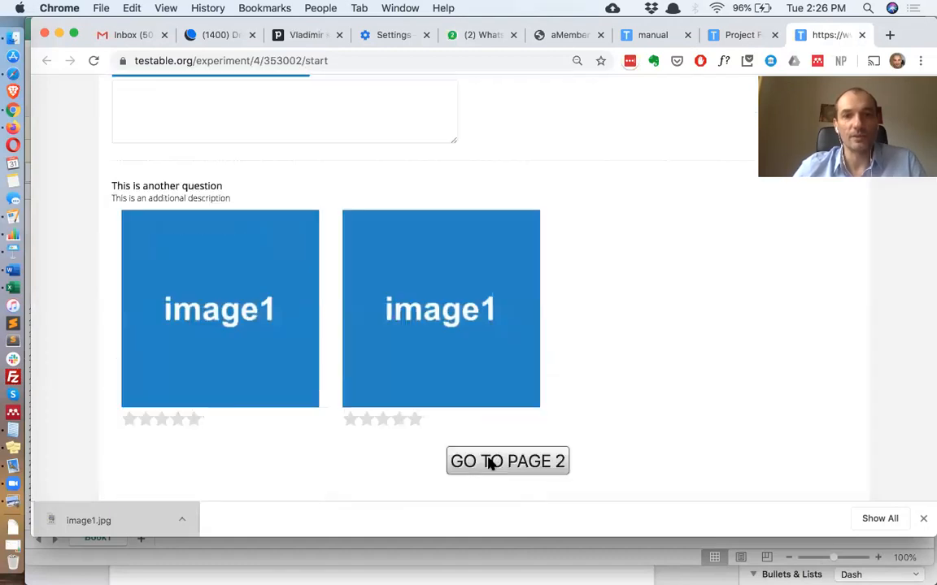
{"action": "left_click", "coordinate": [486, 461]}
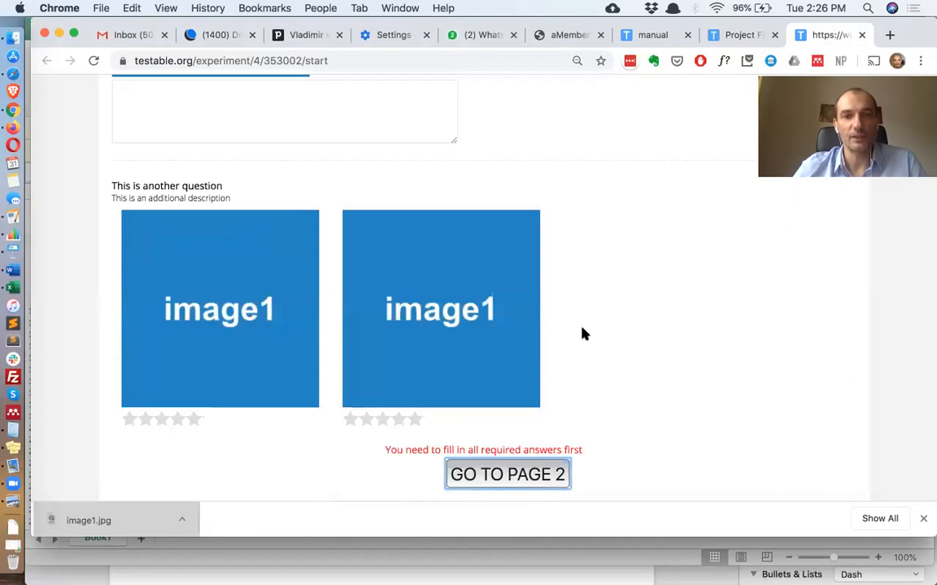
Answer the required box and comment questions with sample text 'sdfds' and 'dsf'
{"action": "scroll", "coordinate": [584, 334], "scroll_direction": "up", "scroll_amount": 8}
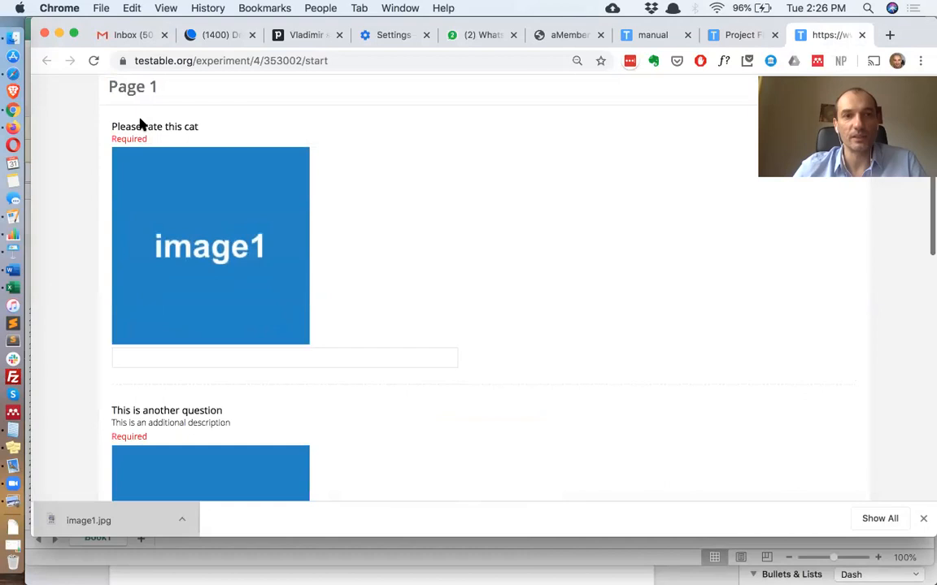
{"action": "scroll", "coordinate": [140, 118], "scroll_direction": "down", "scroll_amount": 1}
{"action": "left_click", "coordinate": [213, 334]}
{"action": "type", "text": "sdfds"}
{"action": "scroll", "coordinate": [189, 320], "scroll_direction": "down", "scroll_amount": 3}
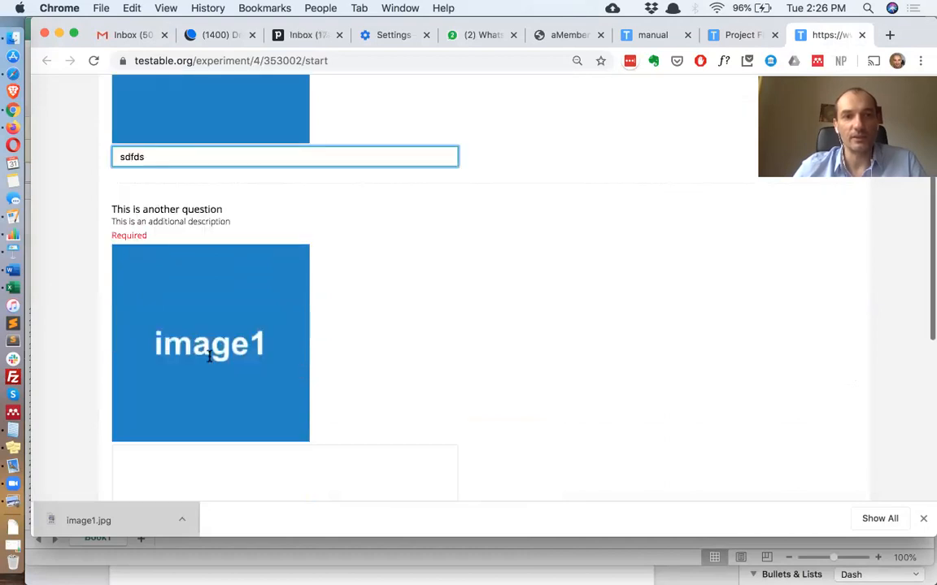
{"action": "scroll", "coordinate": [190, 320], "scroll_direction": "down", "scroll_amount": 2}
{"action": "left_click", "coordinate": [163, 333]}
{"action": "type", "text": "dsf"}
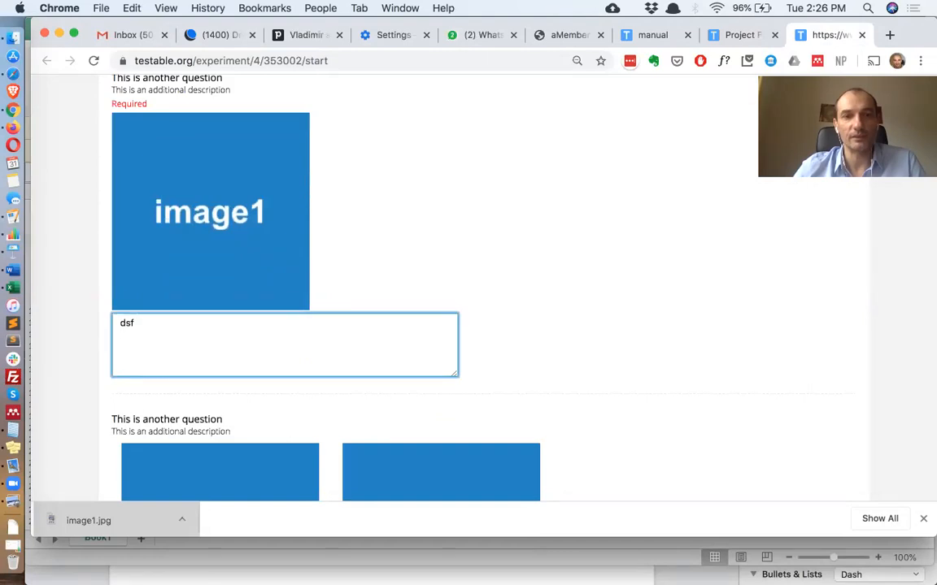
Scroll through the survey preview to review the questions on the page
{"action": "scroll", "coordinate": [470, 285], "scroll_direction": "down", "scroll_amount": 1}
{"action": "scroll", "coordinate": [486, 464], "scroll_direction": "down", "scroll_amount": 3}
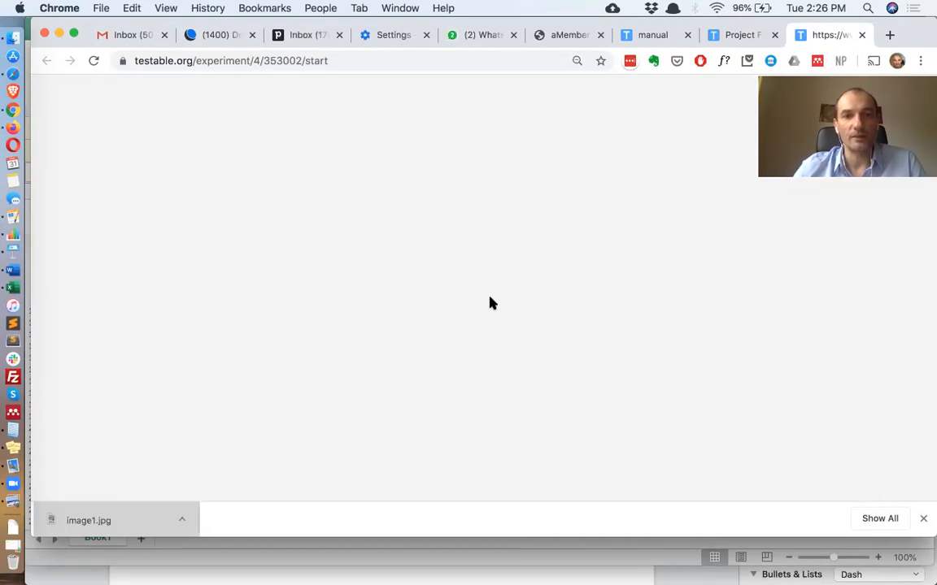
{"action": "scroll", "coordinate": [490, 303], "scroll_direction": "down", "scroll_amount": 2}
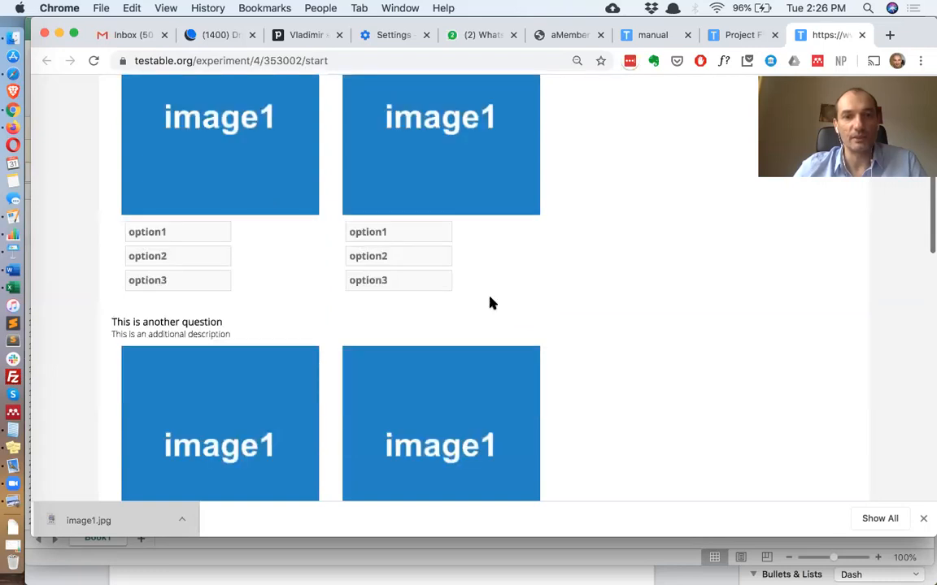
{"action": "scroll", "coordinate": [490, 303], "scroll_direction": "down", "scroll_amount": 2}
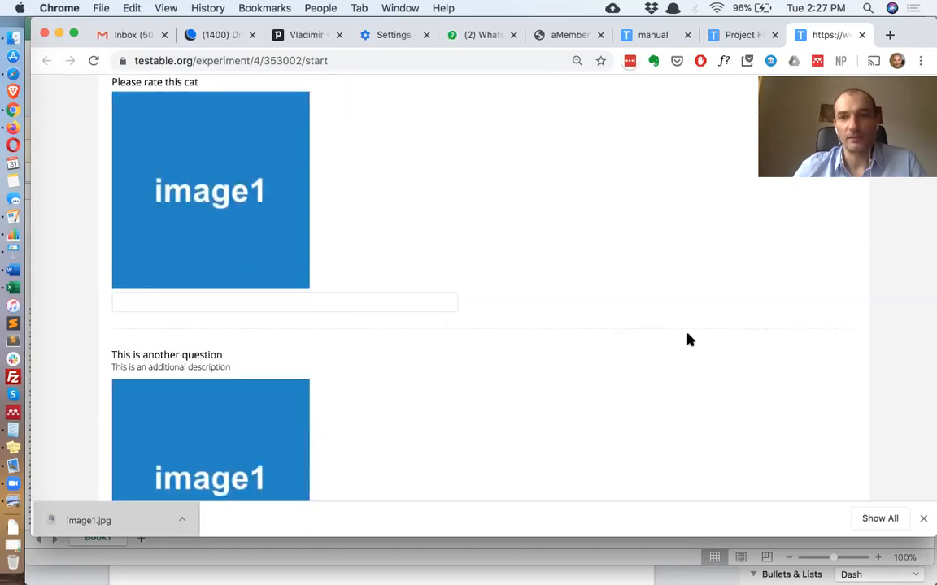
{"action": "scroll", "coordinate": [675, 349], "scroll_direction": "down", "scroll_amount": 3}
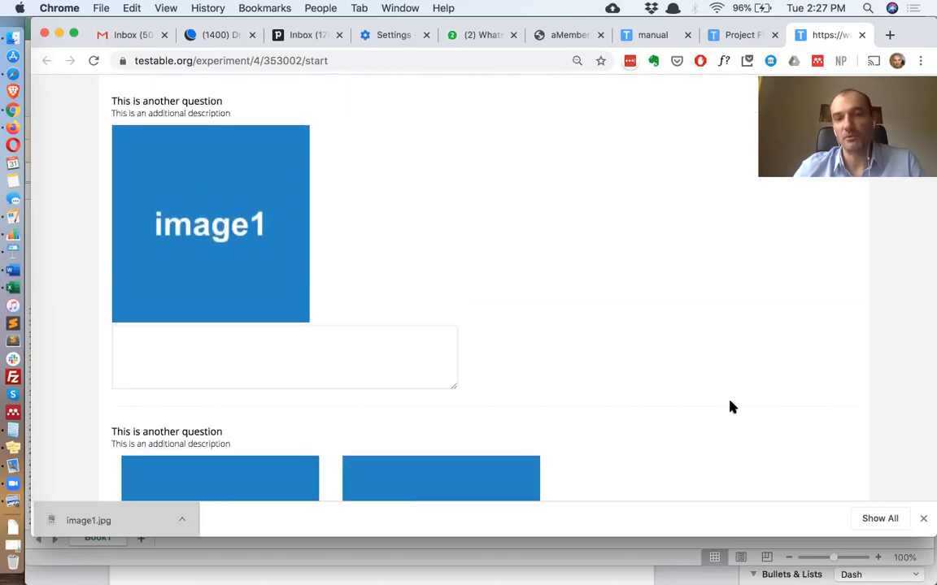